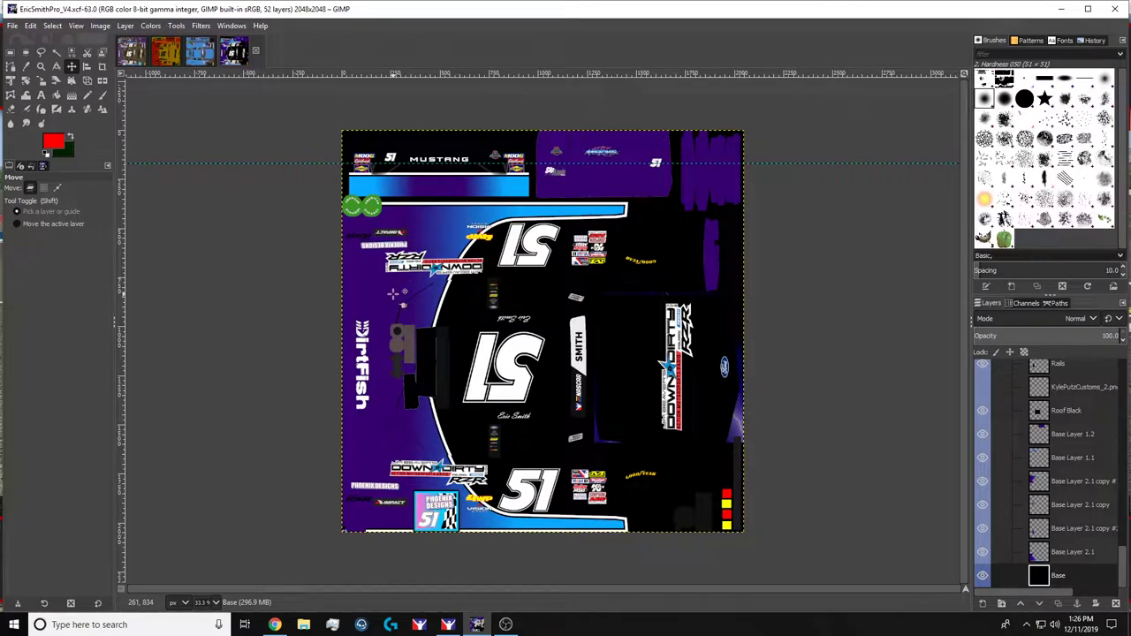
Add four new layer groups inside the Paintable Area group.
{"action": "key", "text": "2"}
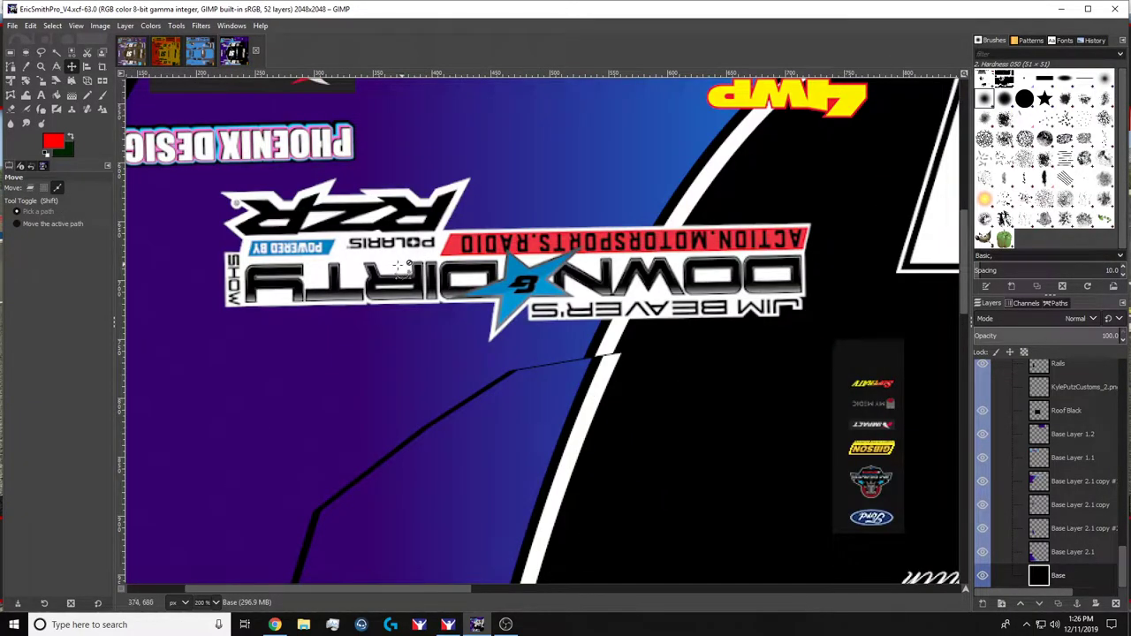
{"action": "scroll", "coordinate": [793, 234], "scroll_direction": "down", "scroll_amount": 5}
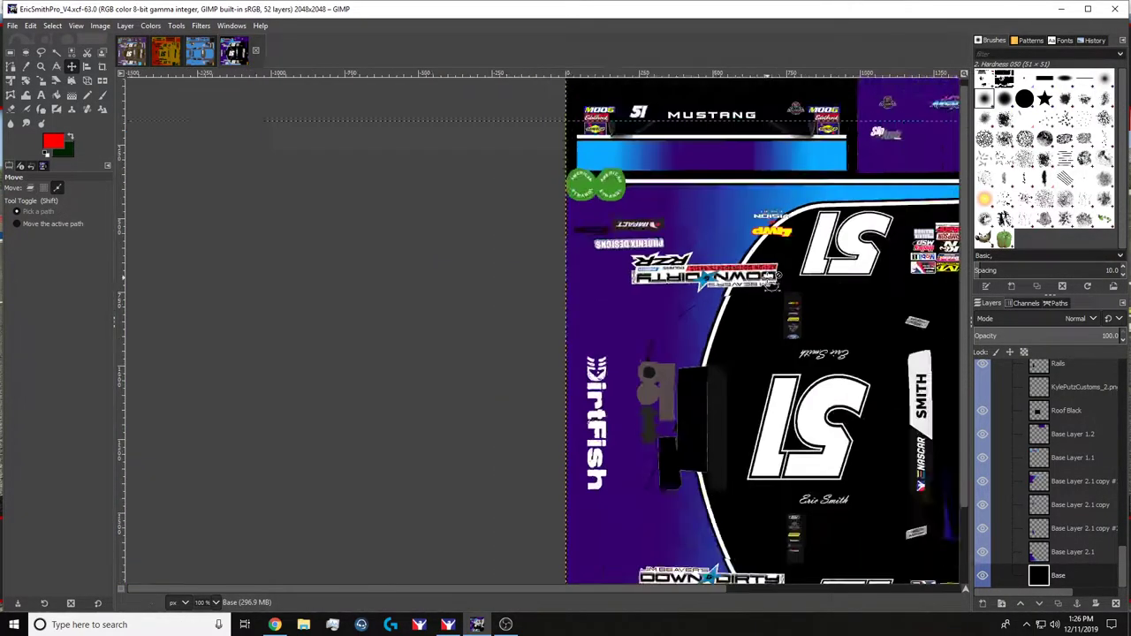
{"action": "scroll", "coordinate": [758, 442], "scroll_direction": "up", "scroll_amount": 1}
{"action": "left_click_drag", "start_coordinate": [760, 588], "coordinate": [789, 587]}
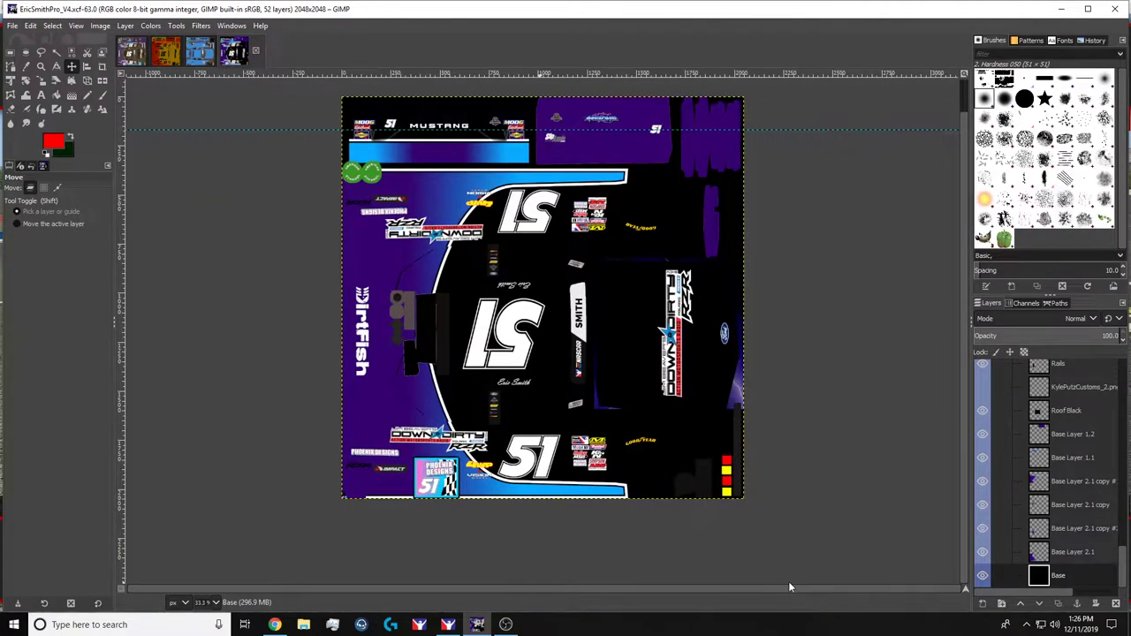
{"action": "scroll", "coordinate": [1071, 437], "scroll_direction": "up", "scroll_amount": 10}
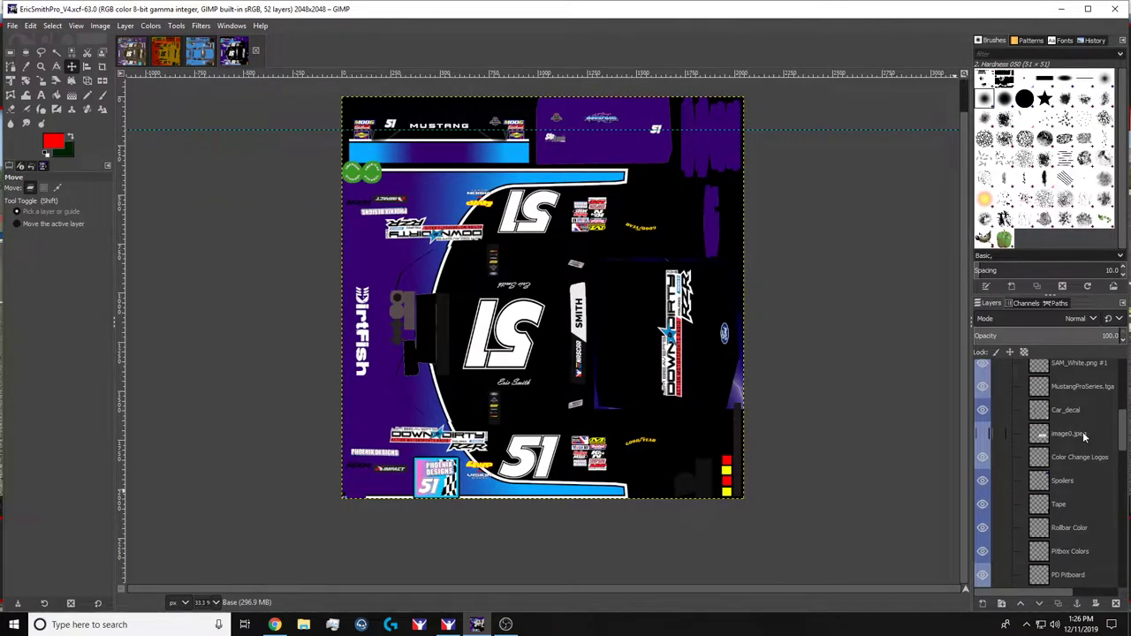
{"action": "scroll", "coordinate": [1069, 520], "scroll_direction": "down", "scroll_amount": 2}
{"action": "right_click", "coordinate": [1066, 456]}
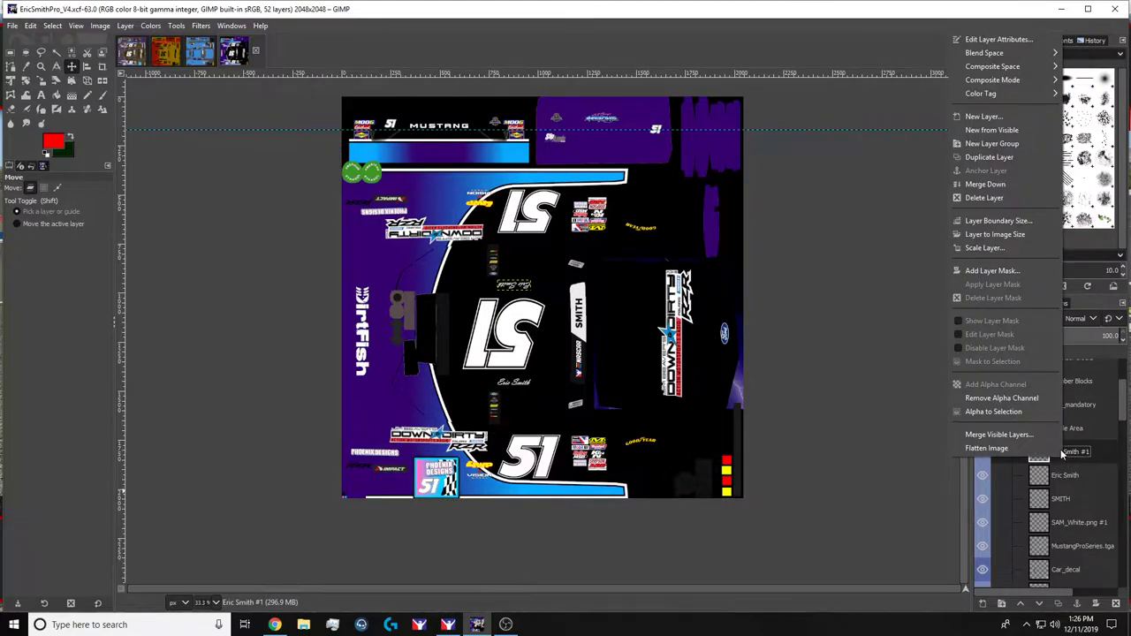
{"action": "left_click", "coordinate": [991, 144]}
{"action": "right_click", "coordinate": [1068, 477]}
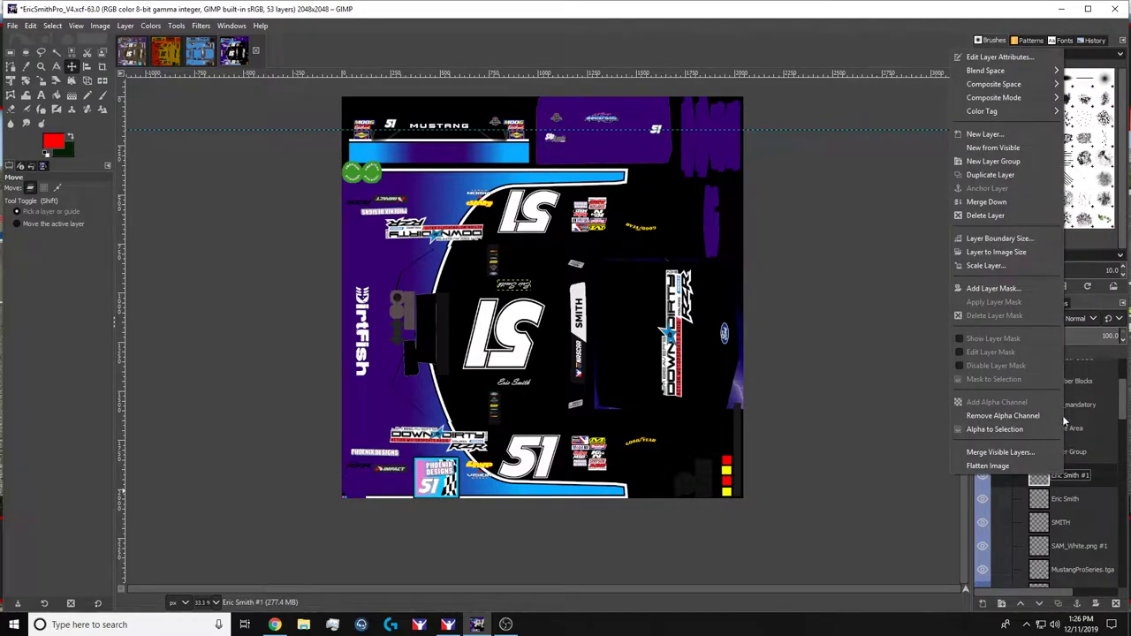
{"action": "left_click", "coordinate": [992, 144]}
{"action": "right_click", "coordinate": [1084, 501]}
{"action": "left_click", "coordinate": [999, 180]}
{"action": "right_click", "coordinate": [1070, 522]}
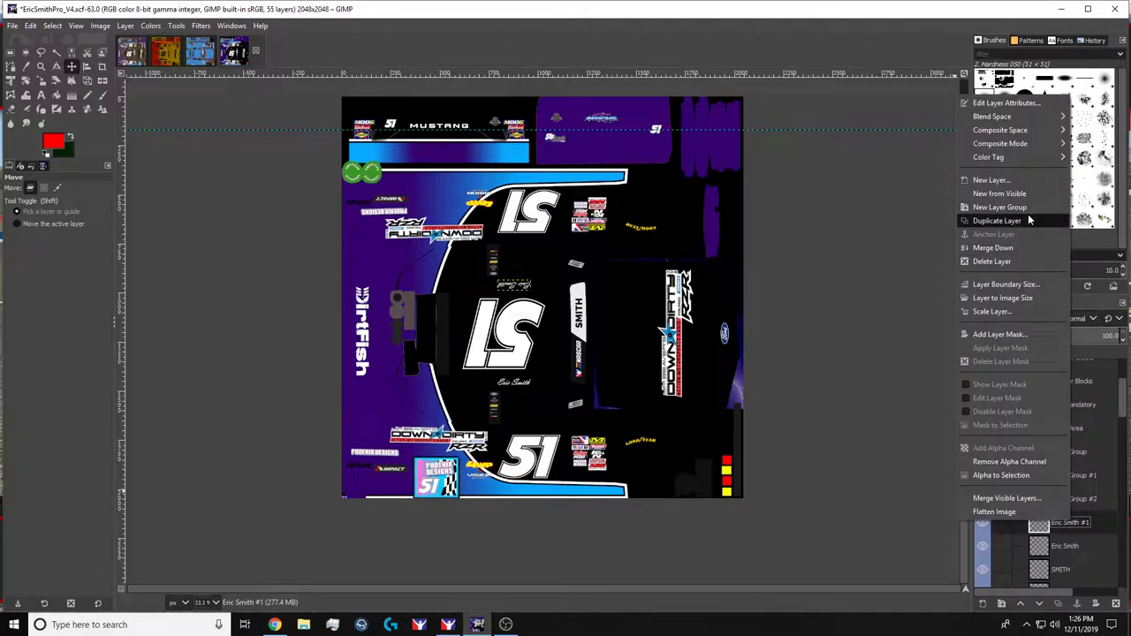
{"action": "left_click", "coordinate": [1026, 208]}
Rename the four new groups sticker, gloss, chrome and matte.
{"action": "type", "text": "sticker"}
{"action": "key", "text": "Return"}
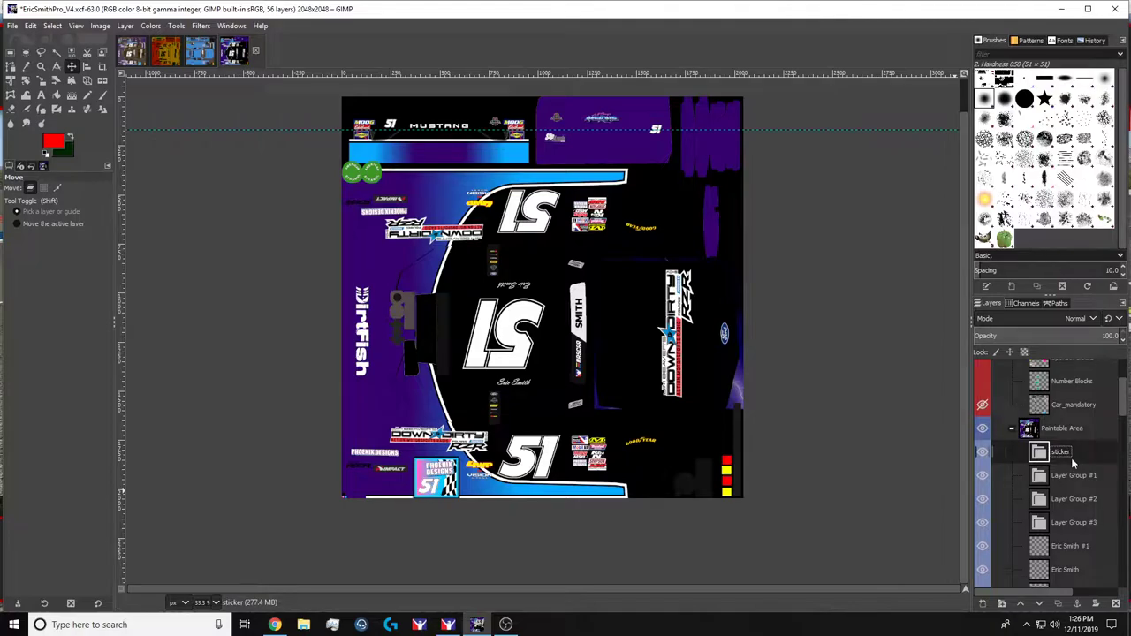
{"action": "double_click", "coordinate": [1073, 476]}
{"action": "type", "text": "s"}
{"action": "type", "text": "loss"}
{"action": "key", "text": "Return"}
{"action": "double_click", "coordinate": [1075, 499]}
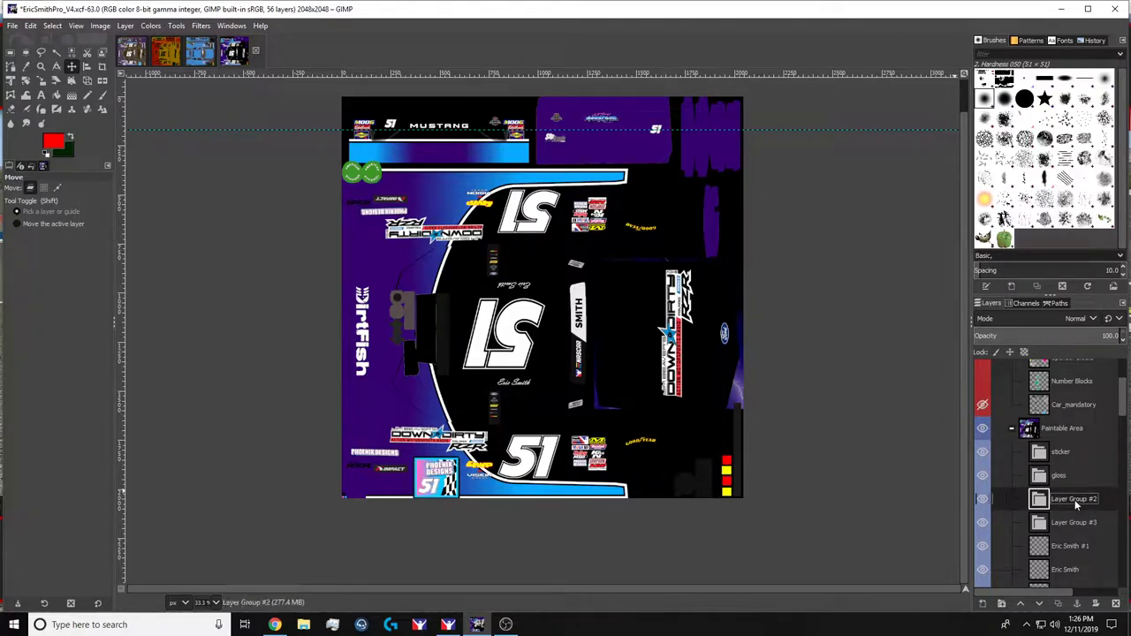
{"action": "type", "text": "chrome"}
{"action": "key", "text": "Return"}
{"action": "double_click", "coordinate": [1074, 522]}
{"action": "type", "text": "matte"}
{"action": "key", "text": "Return"}
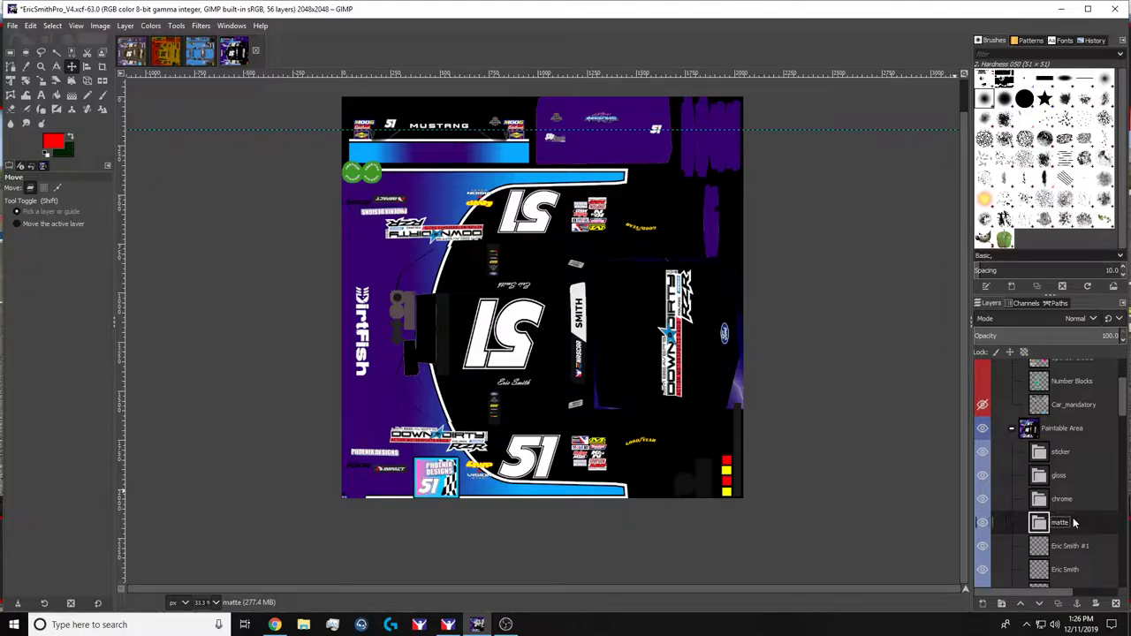
{"action": "scroll", "coordinate": [678, 367], "scroll_direction": "up", "scroll_amount": 1}
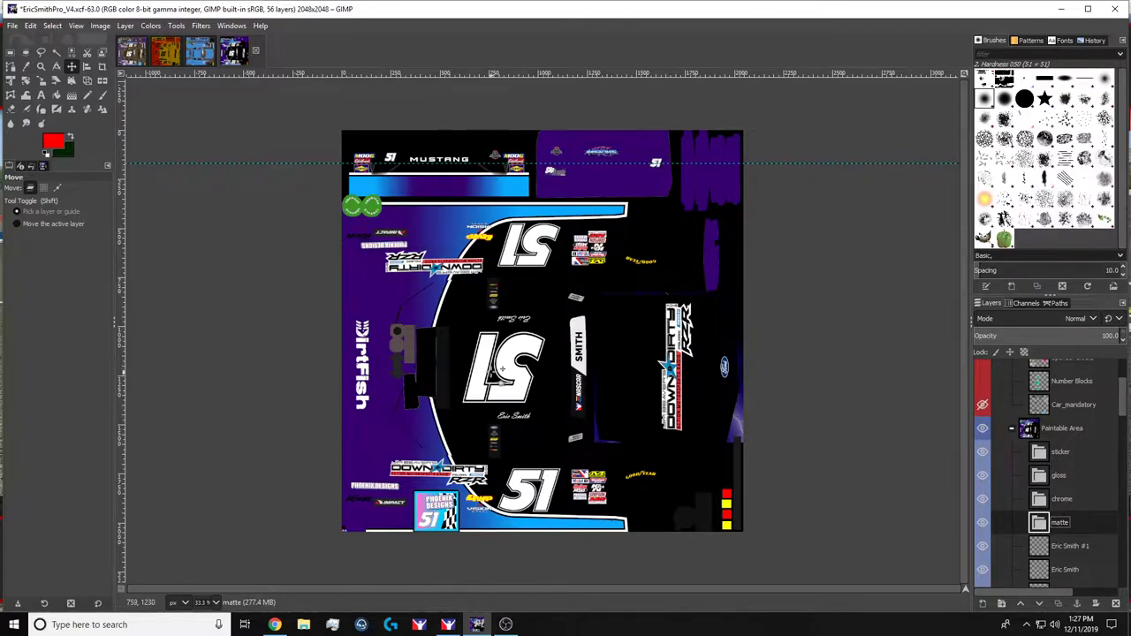
{"action": "scroll", "coordinate": [462, 259], "scroll_direction": "up", "scroll_amount": 4}
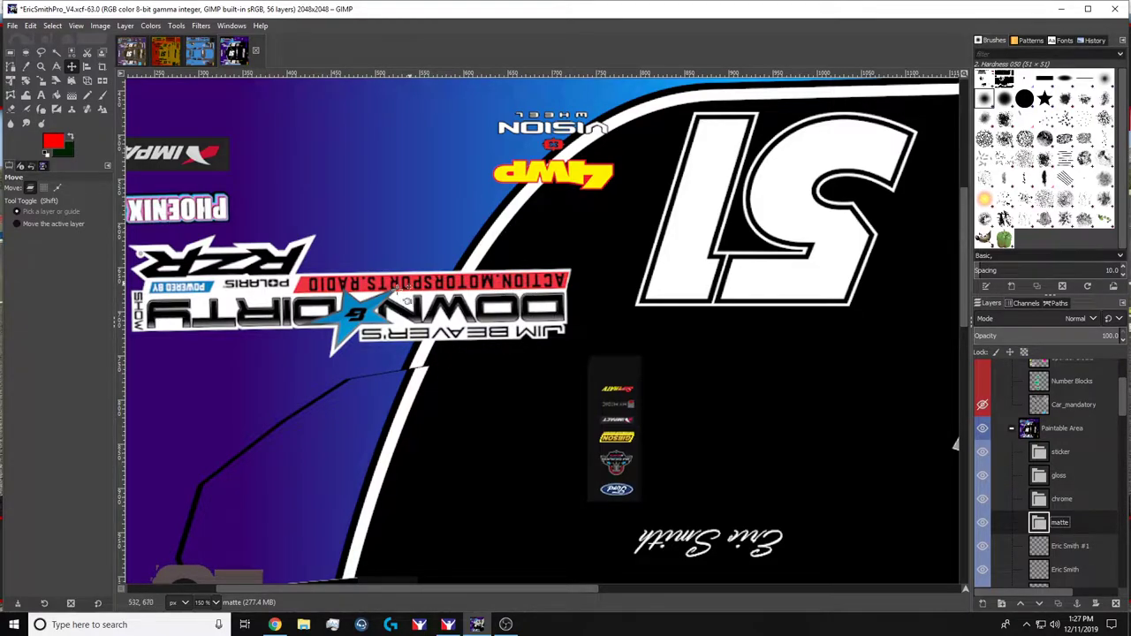
{"action": "scroll", "coordinate": [530, 299], "scroll_direction": "down", "scroll_amount": 4}
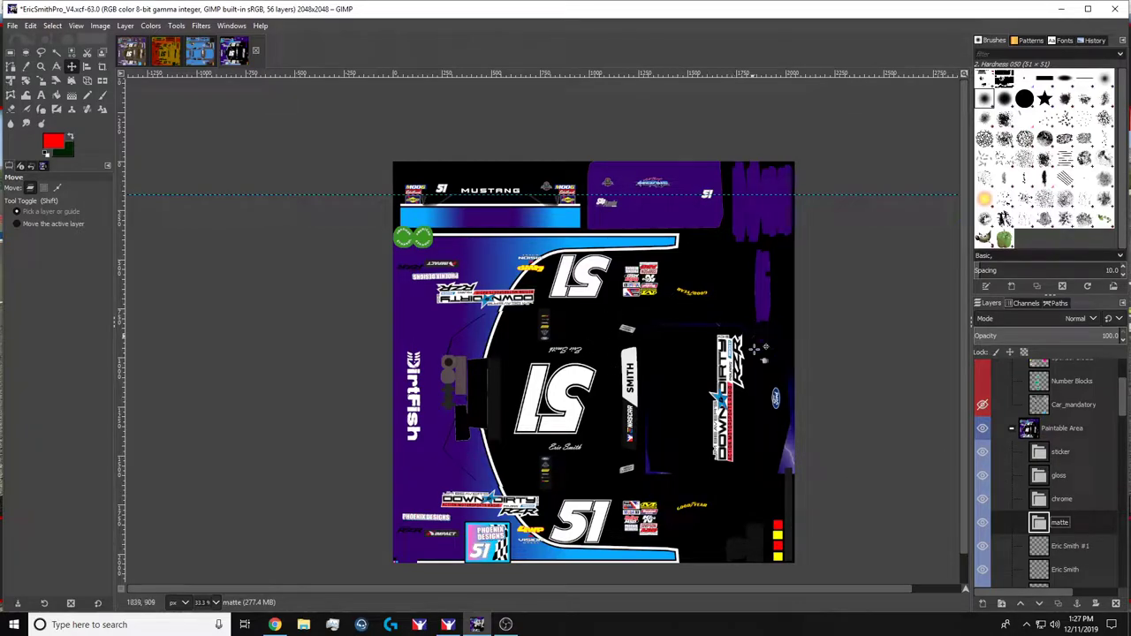
{"action": "scroll", "coordinate": [1060, 506], "scroll_direction": "down", "scroll_amount": 2}
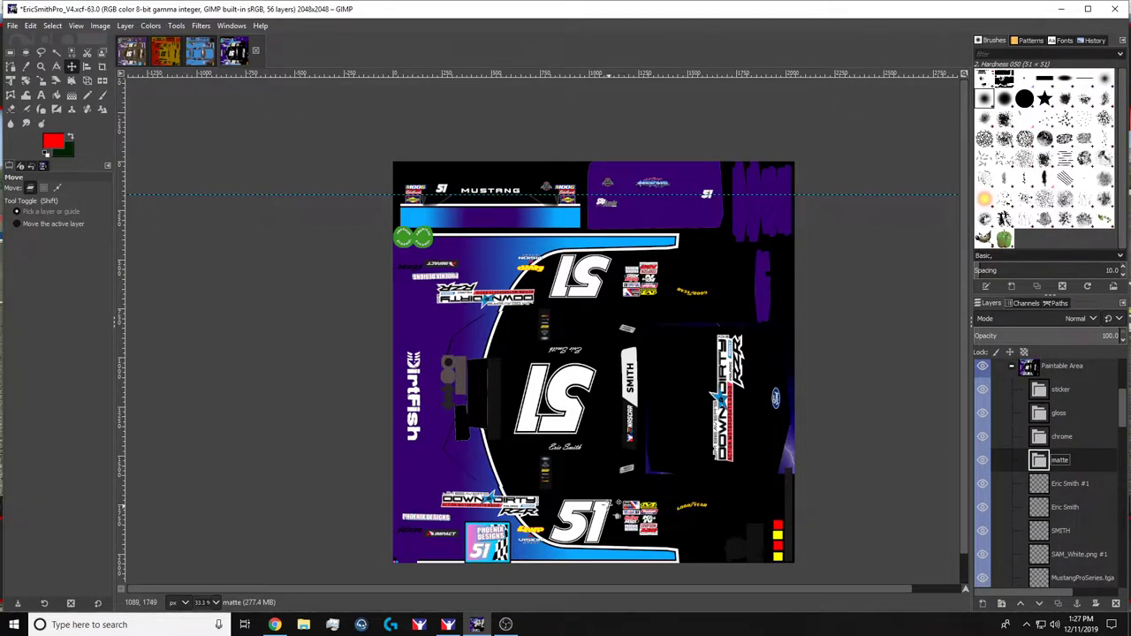
{"action": "scroll", "coordinate": [616, 509], "scroll_direction": "up", "scroll_amount": 5}
{"action": "scroll", "coordinate": [439, 330], "scroll_direction": "up", "scroll_amount": 5}
{"action": "left_click", "coordinate": [1062, 483]}
{"action": "scroll", "coordinate": [518, 391], "scroll_direction": "up", "scroll_amount": 6}
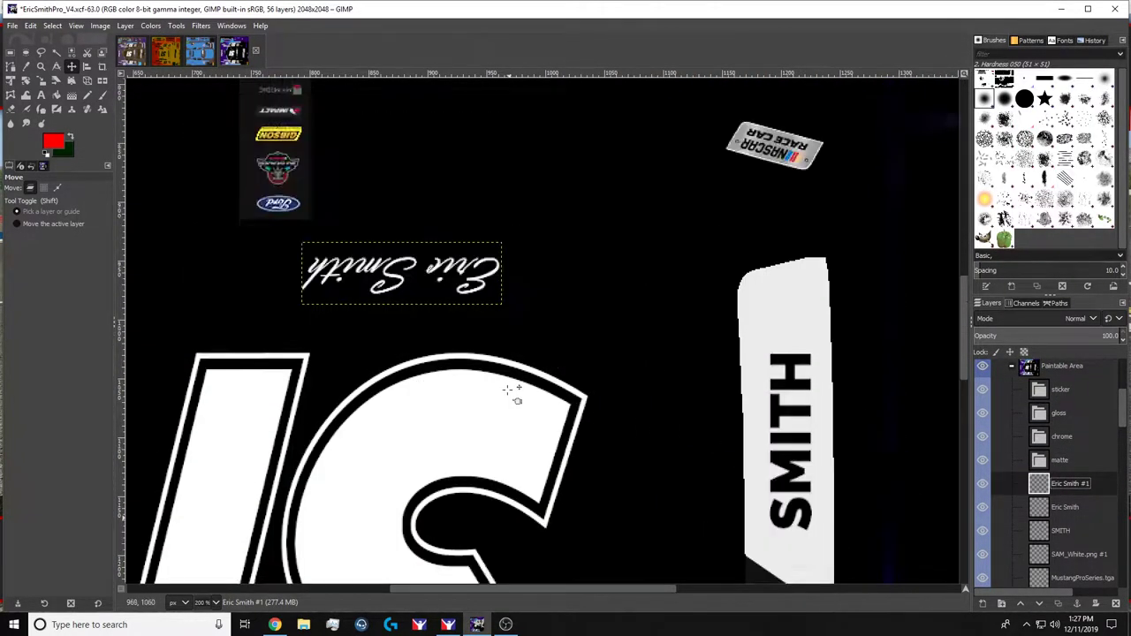
{"action": "scroll", "coordinate": [485, 442], "scroll_direction": "down", "scroll_amount": 3}
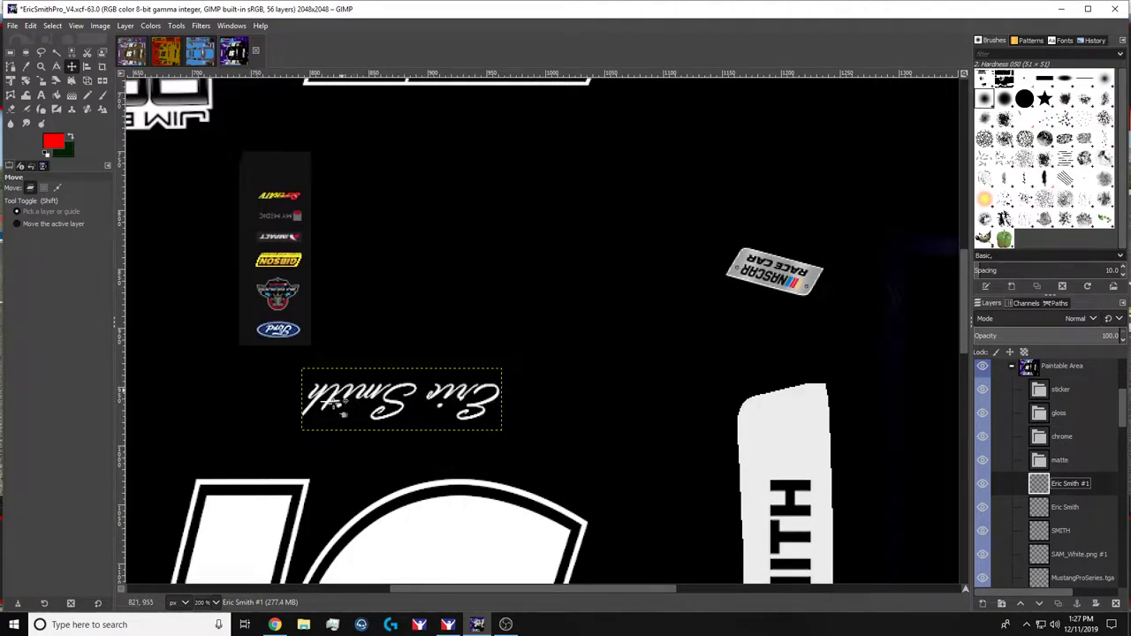
{"action": "left_click_drag", "start_coordinate": [1052, 487], "coordinate": [1071, 414]}
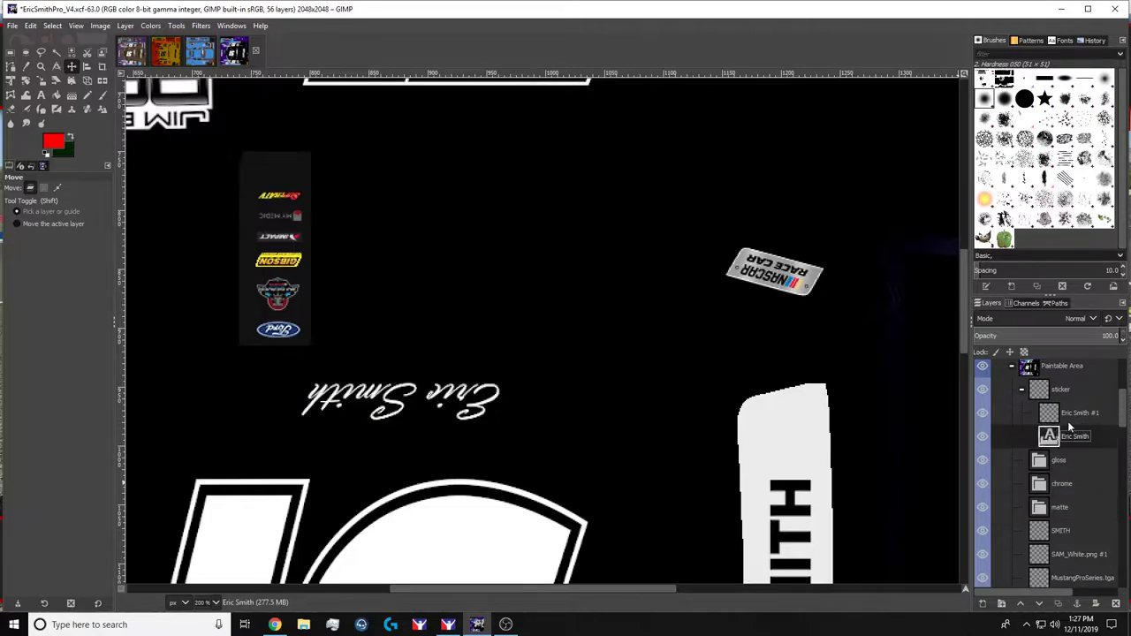
Outline and then deselect the MustangProSeries.tga stickers, and move that layer into the sticker group.
{"action": "left_click", "coordinate": [1083, 575]}
{"action": "scroll", "coordinate": [732, 328], "scroll_direction": "down", "scroll_amount": 4}
{"action": "right_click", "coordinate": [1082, 575]}
{"action": "left_click", "coordinate": [796, 283]}
{"action": "scroll", "coordinate": [752, 244], "scroll_direction": "up", "scroll_amount": 4}
{"action": "key", "text": "ctrl+shift+a"}
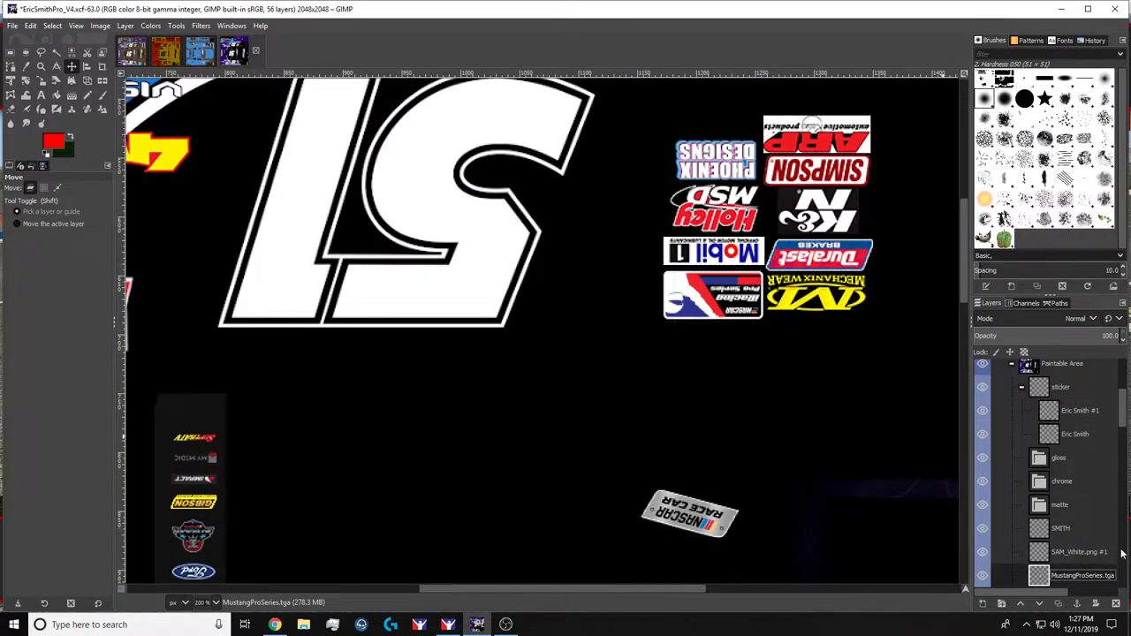
{"action": "left_click_drag", "start_coordinate": [1099, 580], "coordinate": [1072, 454]}
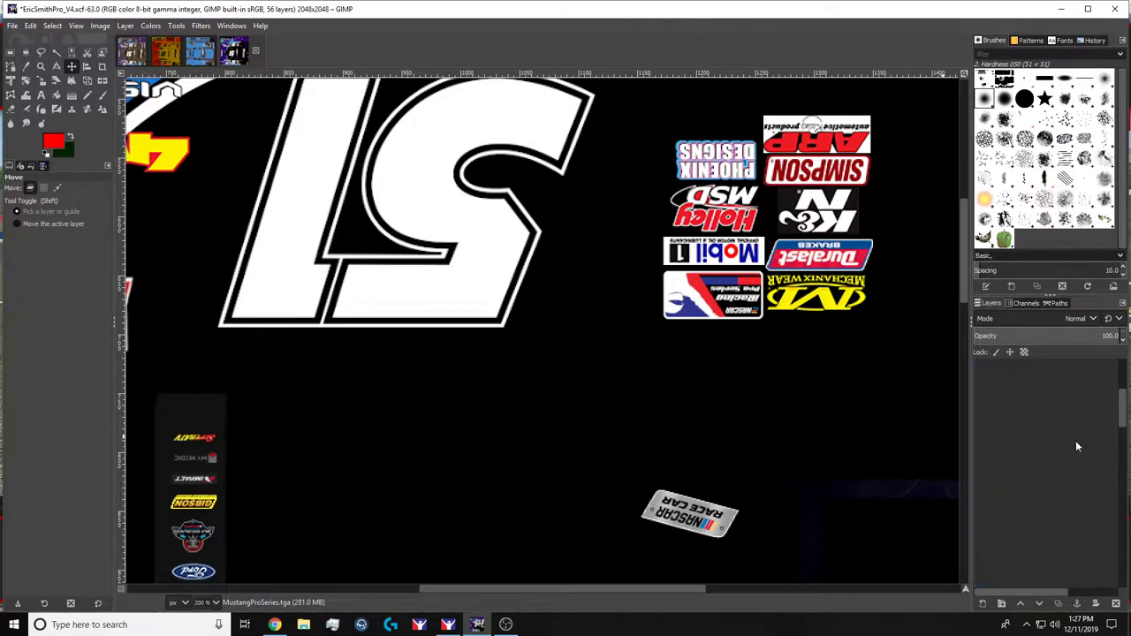
{"action": "left_click", "coordinate": [1063, 483]}
{"action": "key", "text": "shift+ctrl+j"}
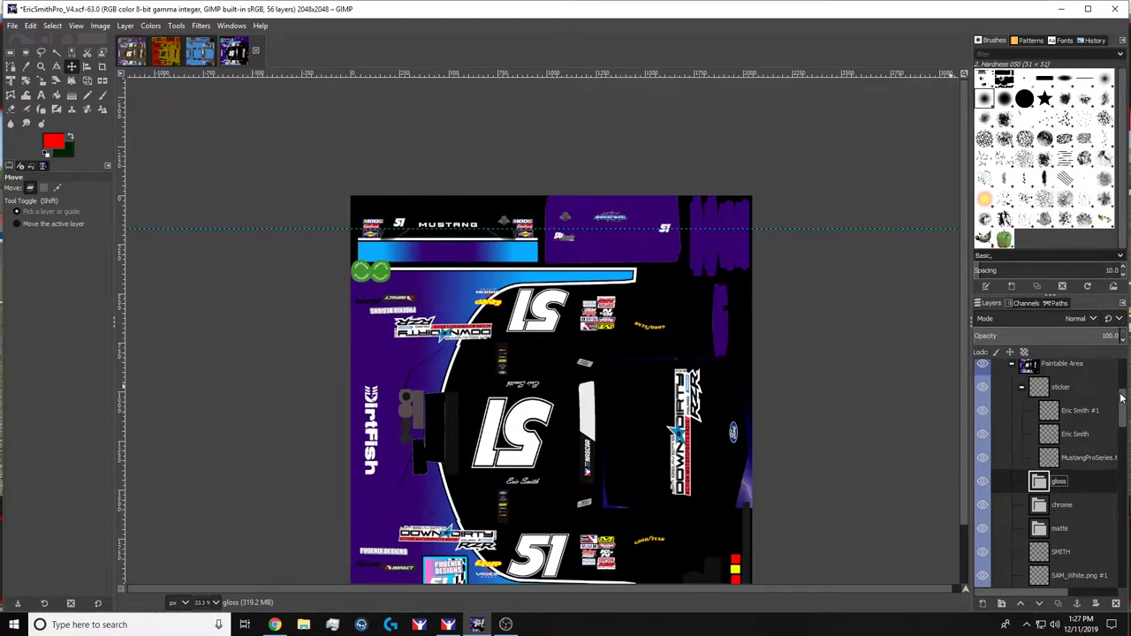
Move Base Layer 2.1 copy #1 into the gloss group and outline its artwork.
{"action": "scroll", "coordinate": [1127, 552], "scroll_direction": "down", "scroll_amount": 10}
{"action": "left_click_drag", "start_coordinate": [1080, 505], "coordinate": [1049, 408]}
{"action": "right_click", "coordinate": [1050, 407]}
{"action": "left_click", "coordinate": [924, 385]}
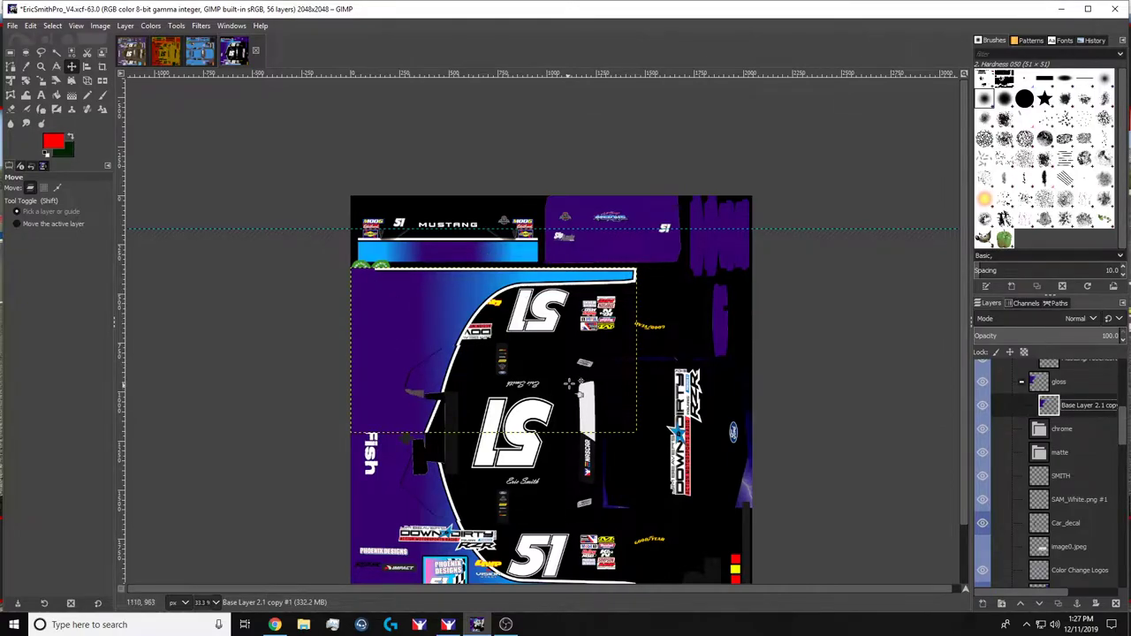
{"action": "scroll", "coordinate": [446, 306], "scroll_direction": "up", "scroll_amount": 2}
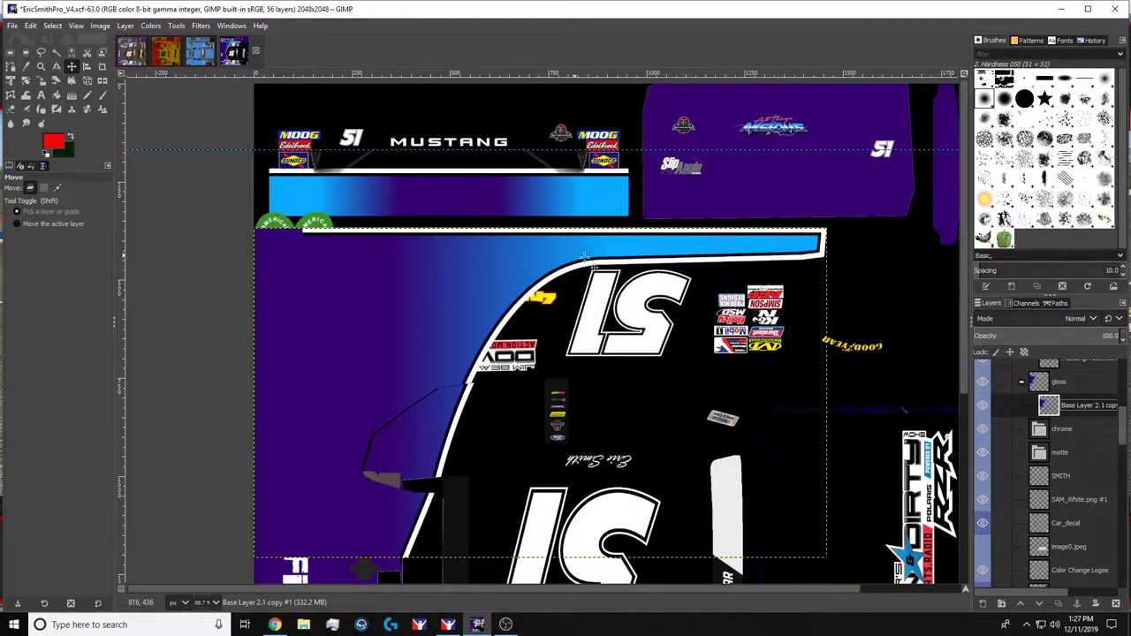
Duplicate the Base layer so a Base copy sits in the matte group.
{"action": "double_click", "coordinate": [1081, 432]}
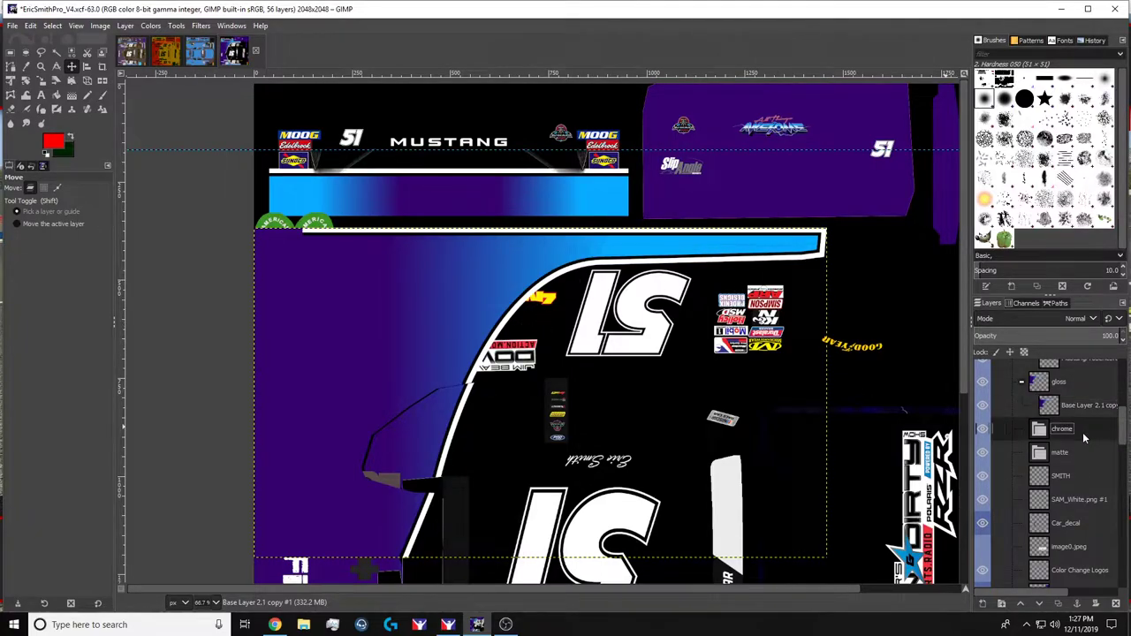
{"action": "left_click", "coordinate": [1070, 451]}
{"action": "mouse_move", "coordinate": [1122, 442]}
{"action": "left_mouse_down"}
{"action": "mouse_move", "coordinate": [1111, 577]}
{"action": "mouse_move", "coordinate": [1072, 364]}
{"action": "mouse_move", "coordinate": [1067, 596]}
{"action": "mouse_move", "coordinate": [1079, 530]}
{"action": "left_mouse_up"}
{"action": "right_click", "coordinate": [1112, 578]}
{"action": "left_click", "coordinate": [1039, 275]}
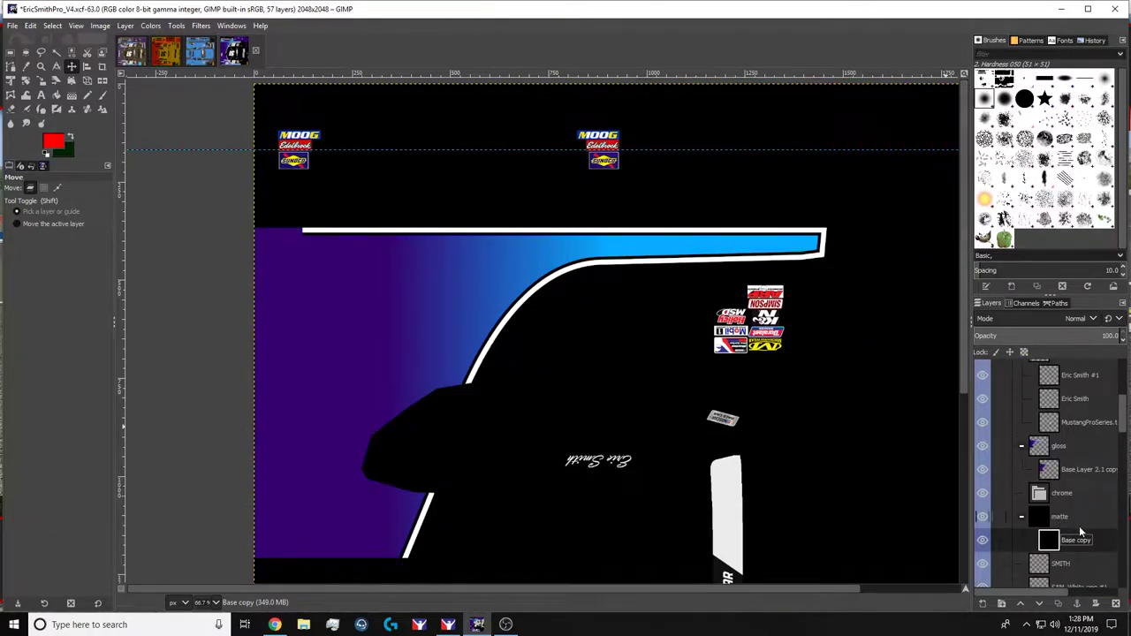
{"action": "scroll", "coordinate": [661, 336], "scroll_direction": "down", "scroll_amount": 5}
{"action": "scroll", "coordinate": [712, 345], "scroll_direction": "up", "scroll_amount": 2}
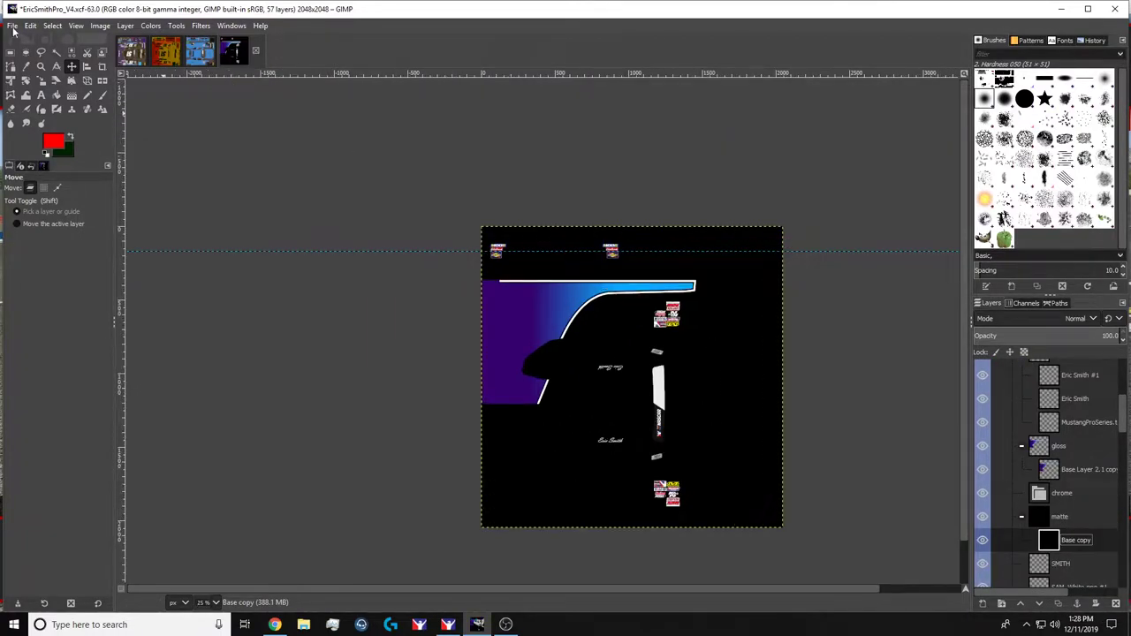
Close EricSmithPro_V4 discarding its changes and return to SpecMapV2Eric.
{"action": "left_click", "coordinate": [256, 53]}
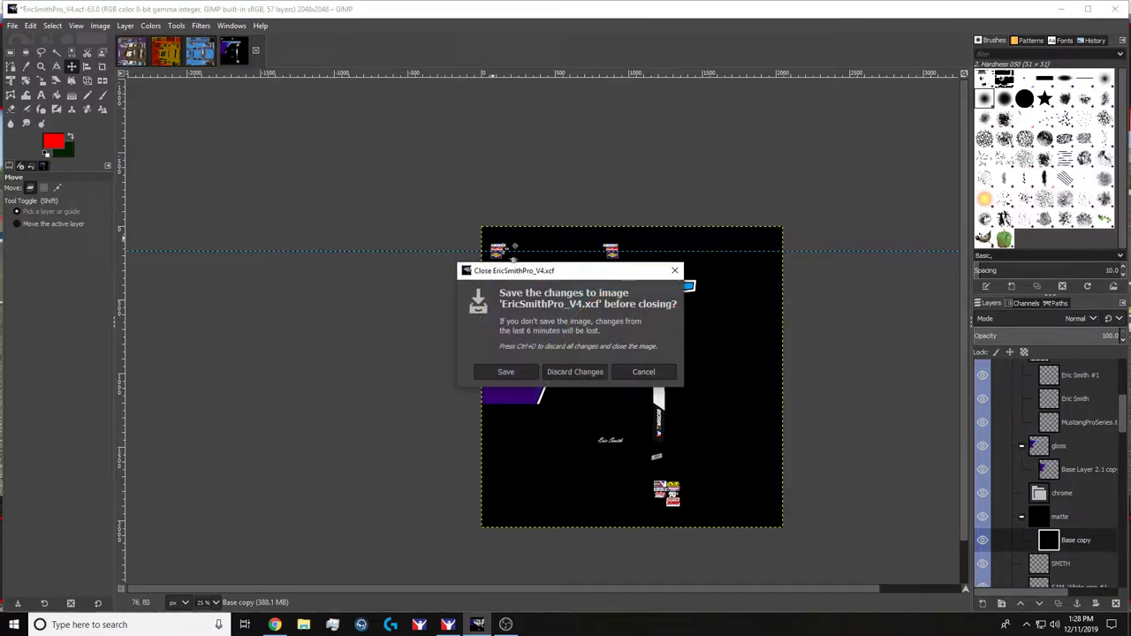
{"action": "left_click", "coordinate": [575, 370]}
{"action": "left_click", "coordinate": [132, 52]}
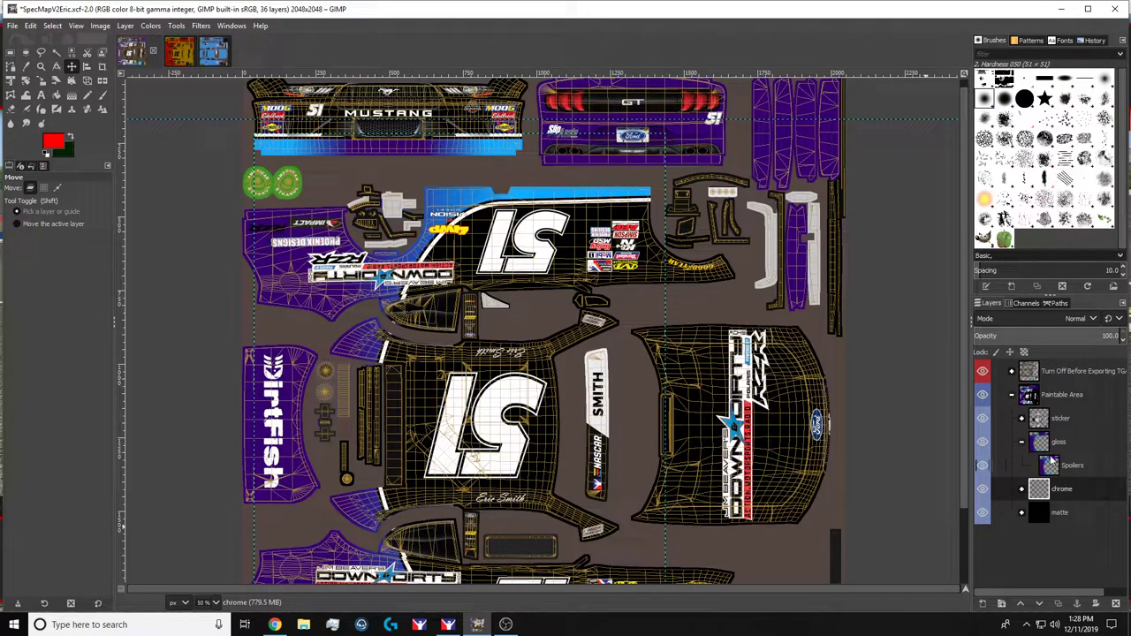
Collapse the gloss group and outline the sticker artwork with Alpha to Selection.
{"action": "left_click", "coordinate": [1022, 442]}
{"action": "right_click", "coordinate": [1048, 423]}
{"action": "left_click", "coordinate": [957, 414]}
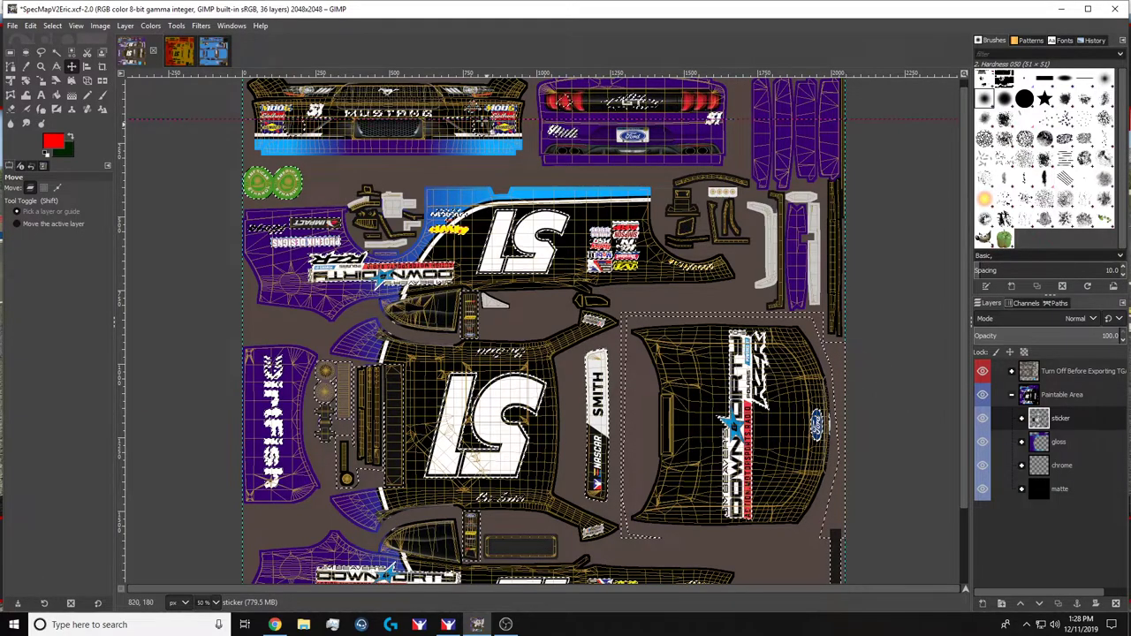
{"action": "scroll", "coordinate": [464, 104], "scroll_direction": "up", "scroll_amount": 5}
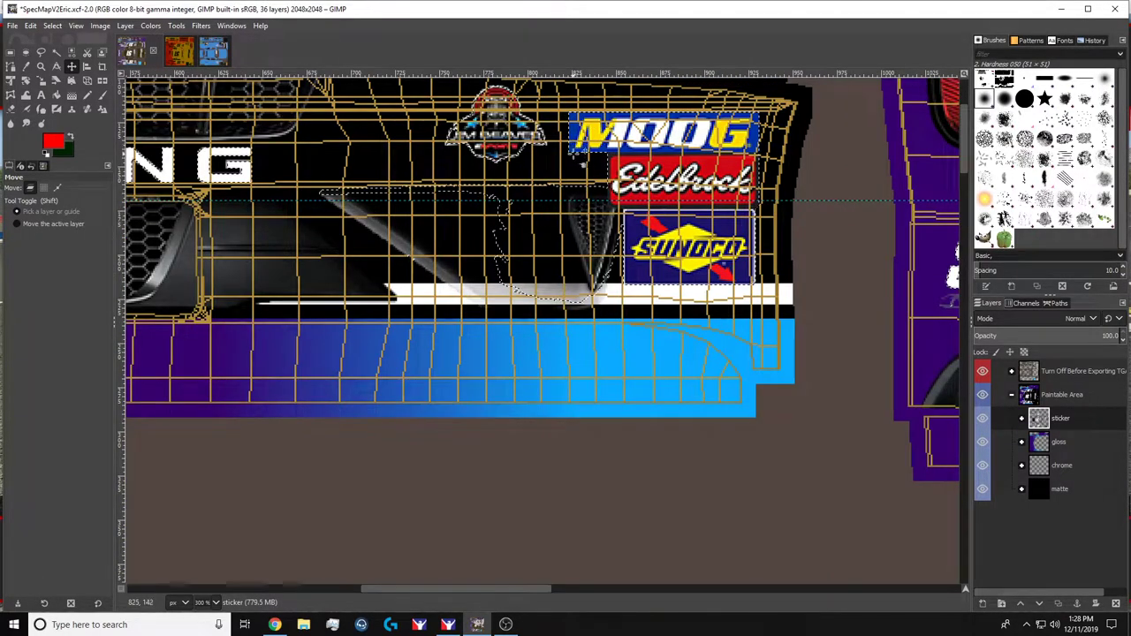
{"action": "scroll", "coordinate": [505, 103], "scroll_direction": "down", "scroll_amount": 3}
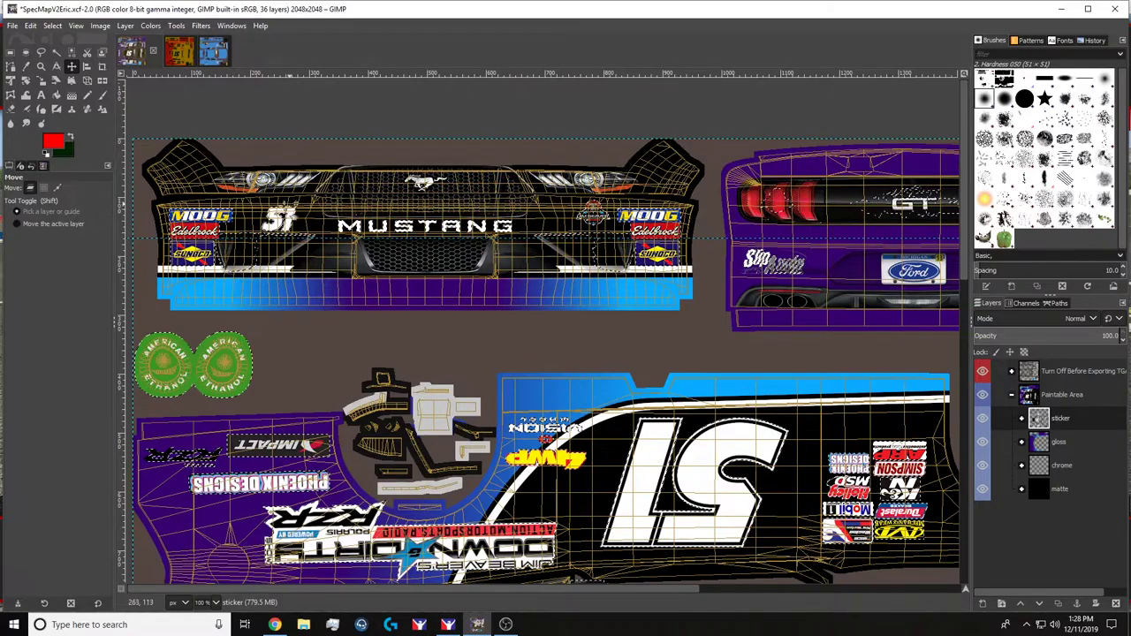
{"action": "scroll", "coordinate": [622, 338], "scroll_direction": "down", "scroll_amount": 8}
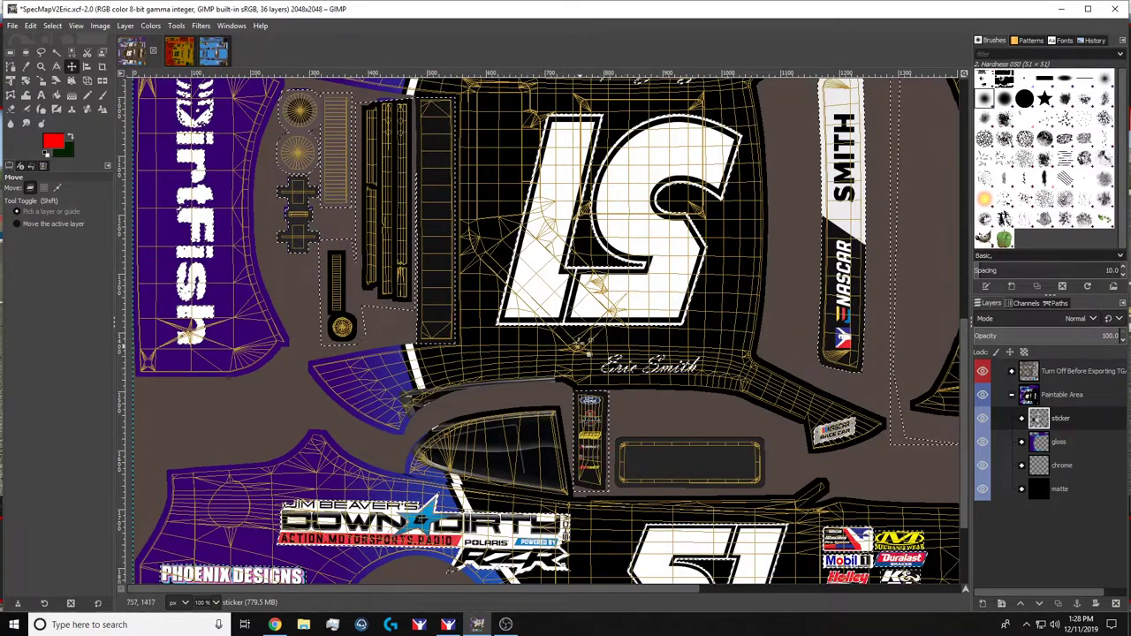
{"action": "scroll", "coordinate": [616, 366], "scroll_direction": "down", "scroll_amount": 5}
{"action": "scroll", "coordinate": [620, 369], "scroll_direction": "up", "scroll_amount": 2}
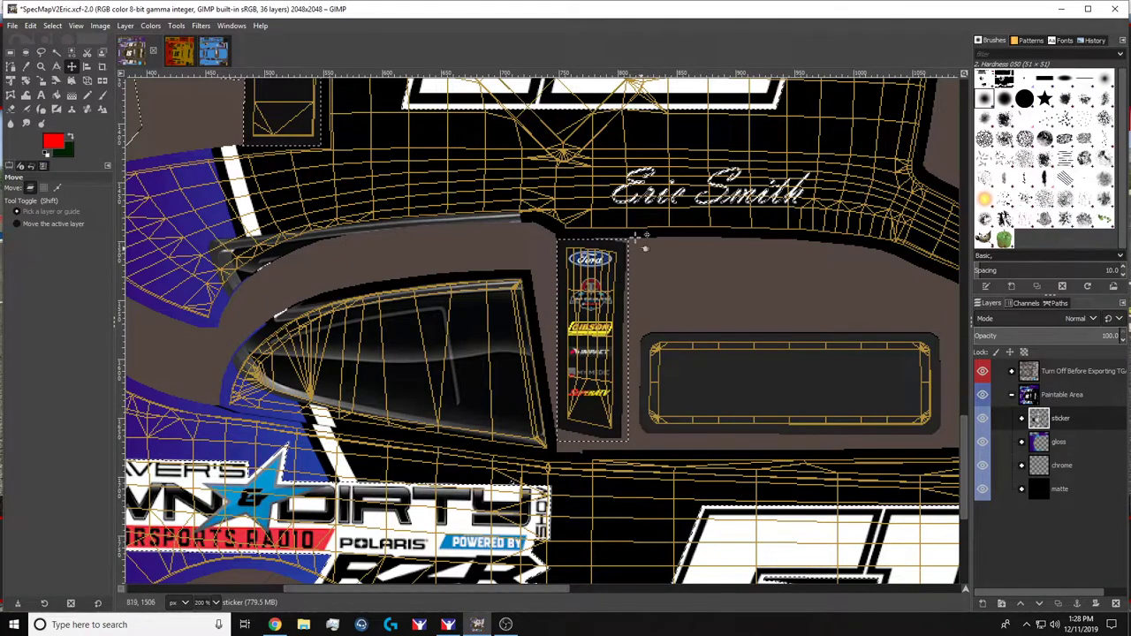
{"action": "scroll", "coordinate": [603, 399], "scroll_direction": "down", "scroll_amount": 5}
{"action": "scroll", "coordinate": [522, 455], "scroll_direction": "down", "scroll_amount": 4}
{"action": "scroll", "coordinate": [619, 441], "scroll_direction": "up", "scroll_amount": 2}
{"action": "scroll", "coordinate": [711, 425], "scroll_direction": "down", "scroll_amount": 4}
{"action": "scroll", "coordinate": [731, 339], "scroll_direction": "up", "scroll_amount": 2}
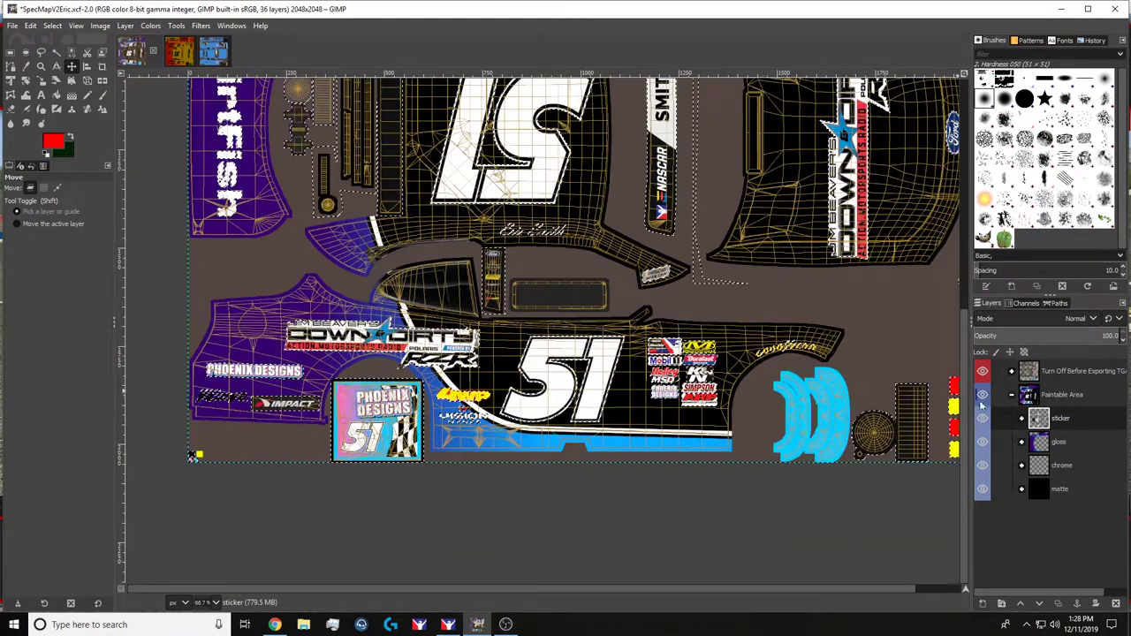
Outline the gloss and chrome artwork with Alpha to Selection.
{"action": "right_click", "coordinate": [1051, 444]}
{"action": "left_click", "coordinate": [1003, 404]}
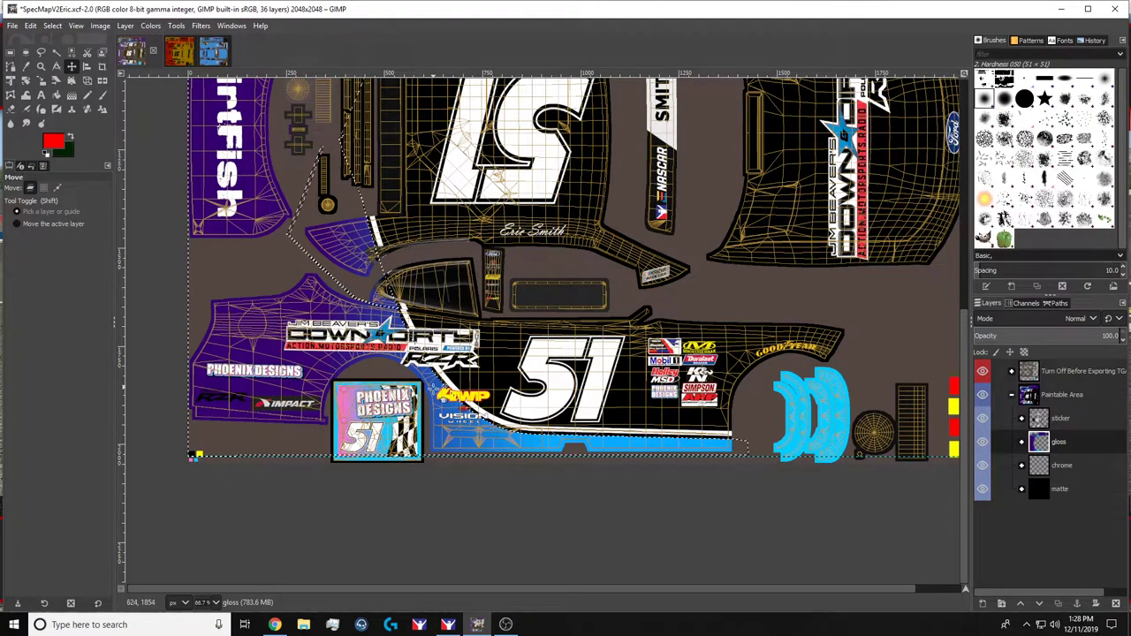
{"action": "scroll", "coordinate": [642, 181], "scroll_direction": "up", "scroll_amount": 8}
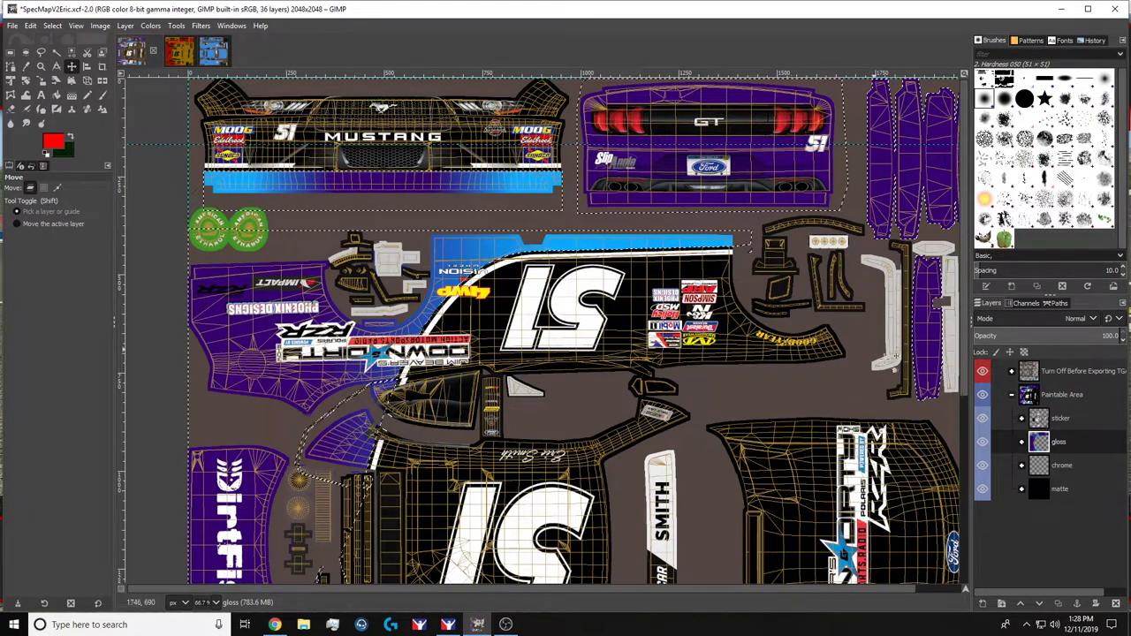
{"action": "right_click", "coordinate": [1061, 466]}
{"action": "left_click", "coordinate": [789, 375]}
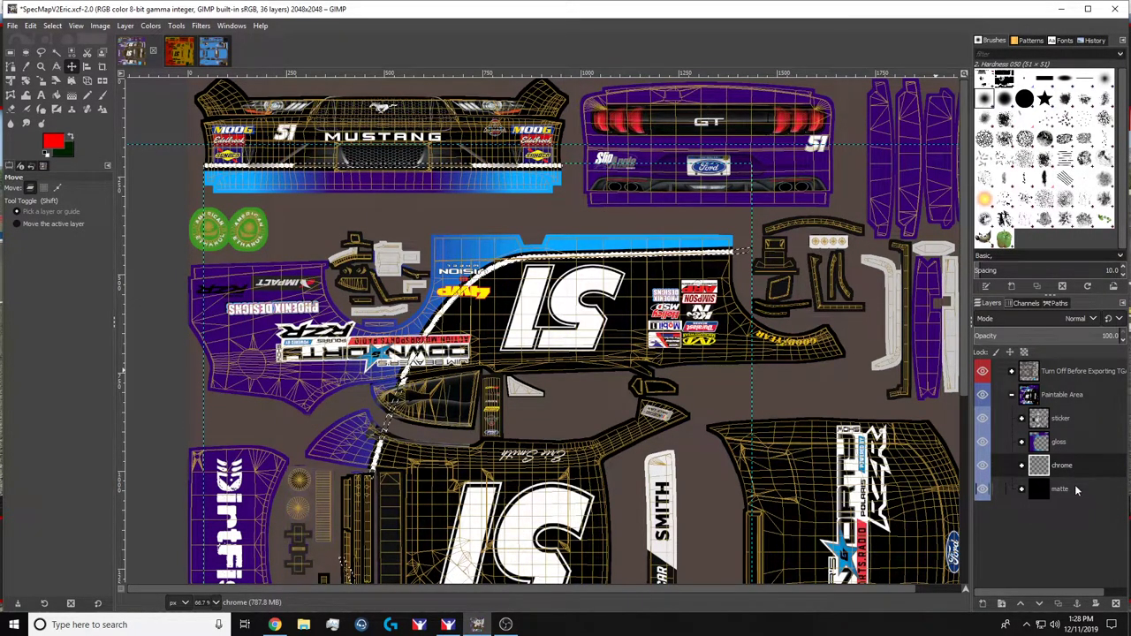
{"action": "key", "text": "Page_Down"}
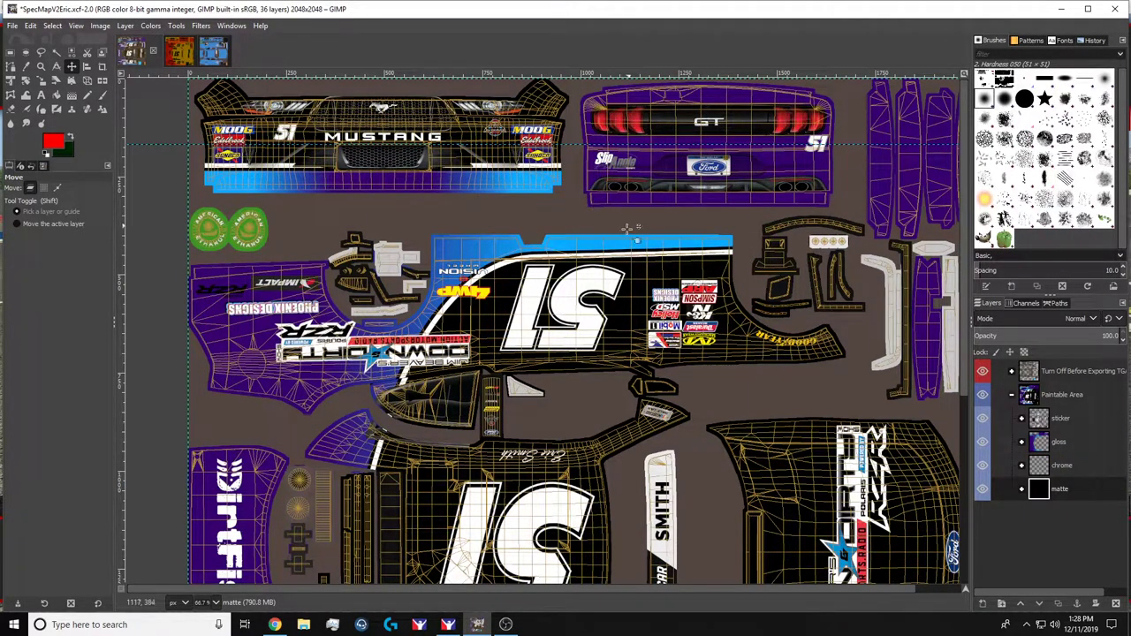
{"action": "scroll", "coordinate": [624, 235], "scroll_direction": "down", "scroll_amount": 2}
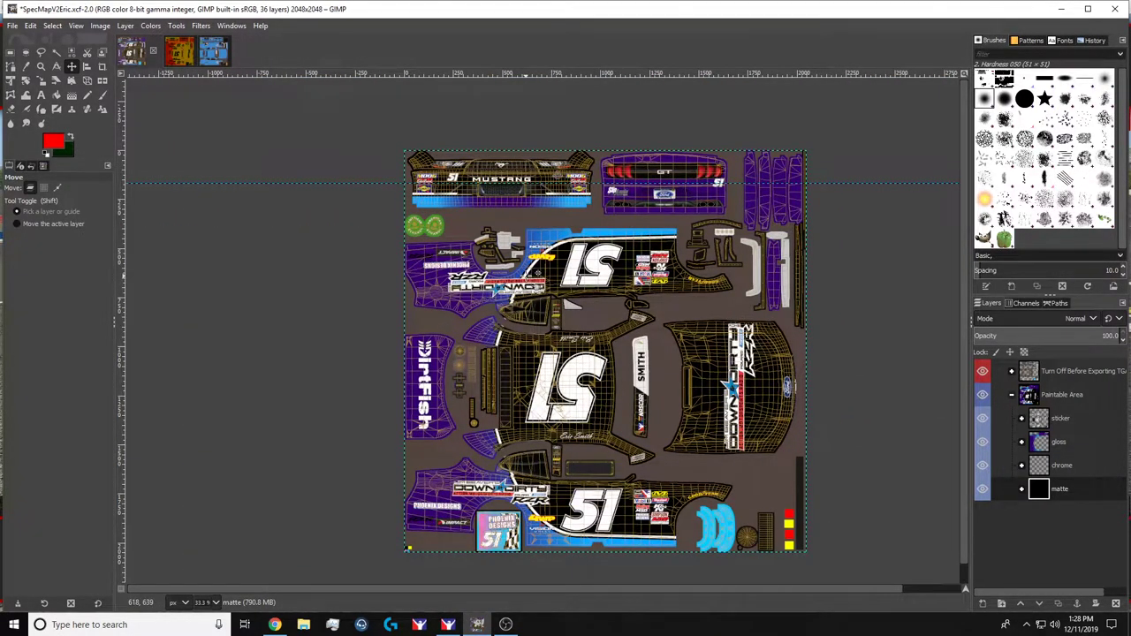
Duplicate Car_mandatory from Turn Off Before Exporting and drag the copy into the sticker group.
{"action": "left_click", "coordinate": [1012, 372]}
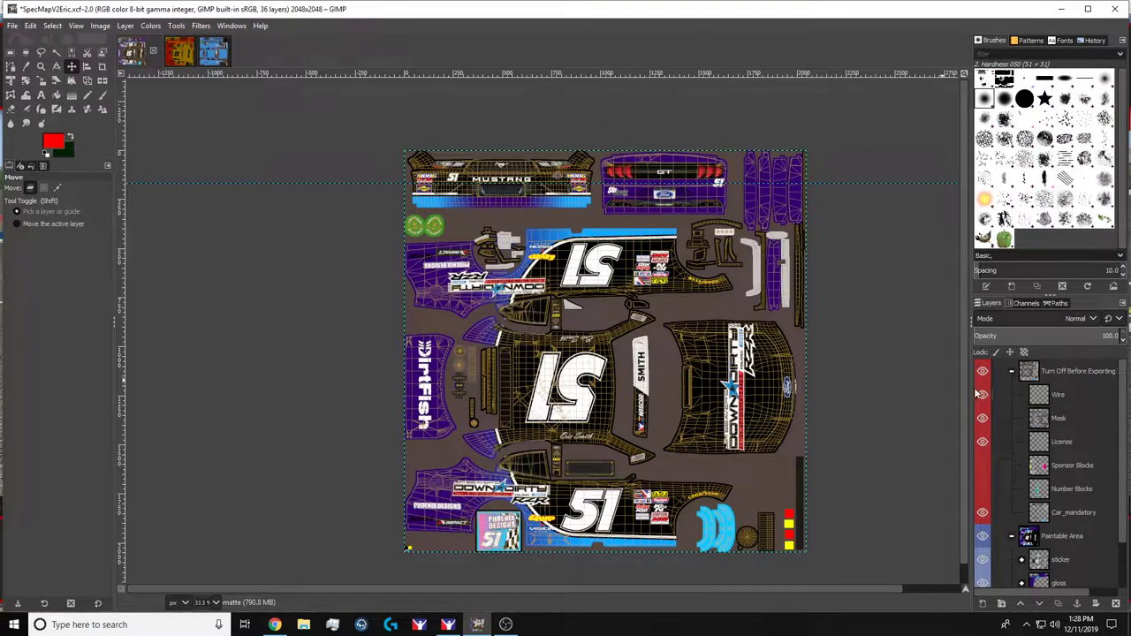
{"action": "left_click", "coordinate": [1054, 511]}
{"action": "right_click", "coordinate": [1051, 515]}
{"action": "left_click", "coordinate": [1007, 468]}
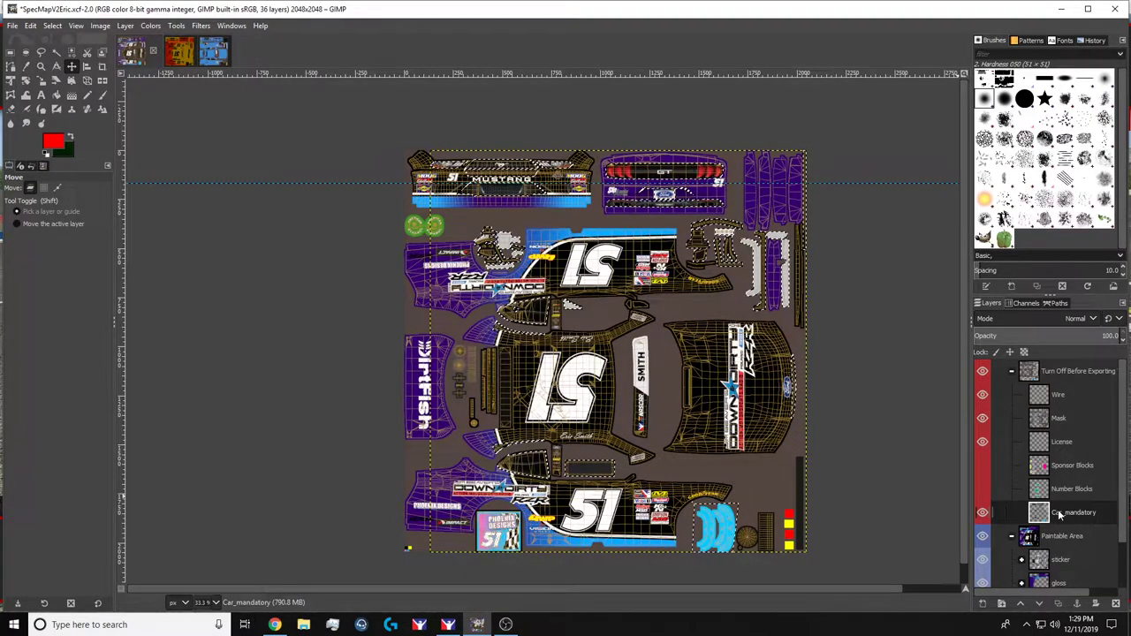
{"action": "right_click", "coordinate": [1060, 514]}
{"action": "left_click", "coordinate": [999, 210]}
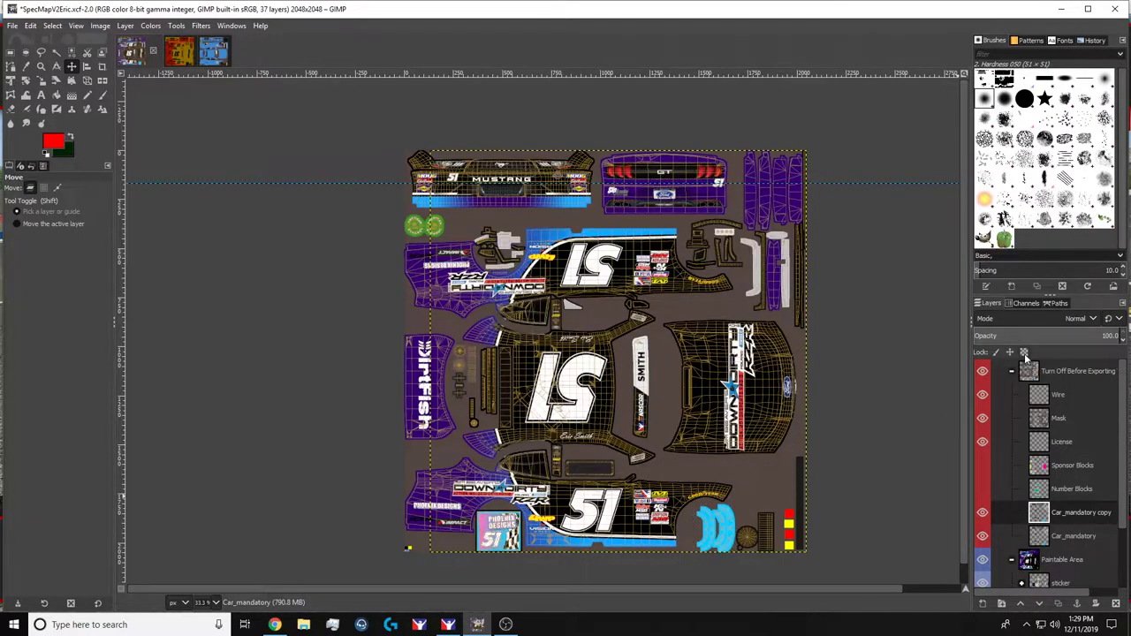
{"action": "scroll", "coordinate": [1078, 486], "scroll_direction": "down", "scroll_amount": 3}
{"action": "left_click_drag", "start_coordinate": [1080, 453], "coordinate": [1067, 521]}
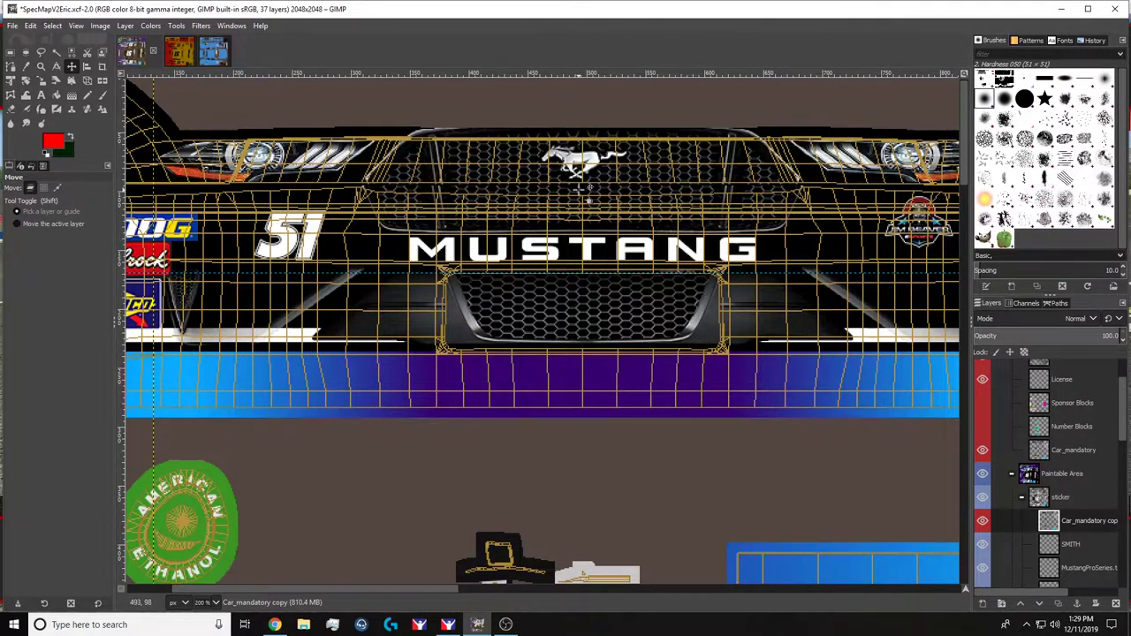
Collapse the sticker group and save SpecMapV2Eric.xcf.
{"action": "scroll", "coordinate": [579, 191], "scroll_direction": "down", "scroll_amount": 5}
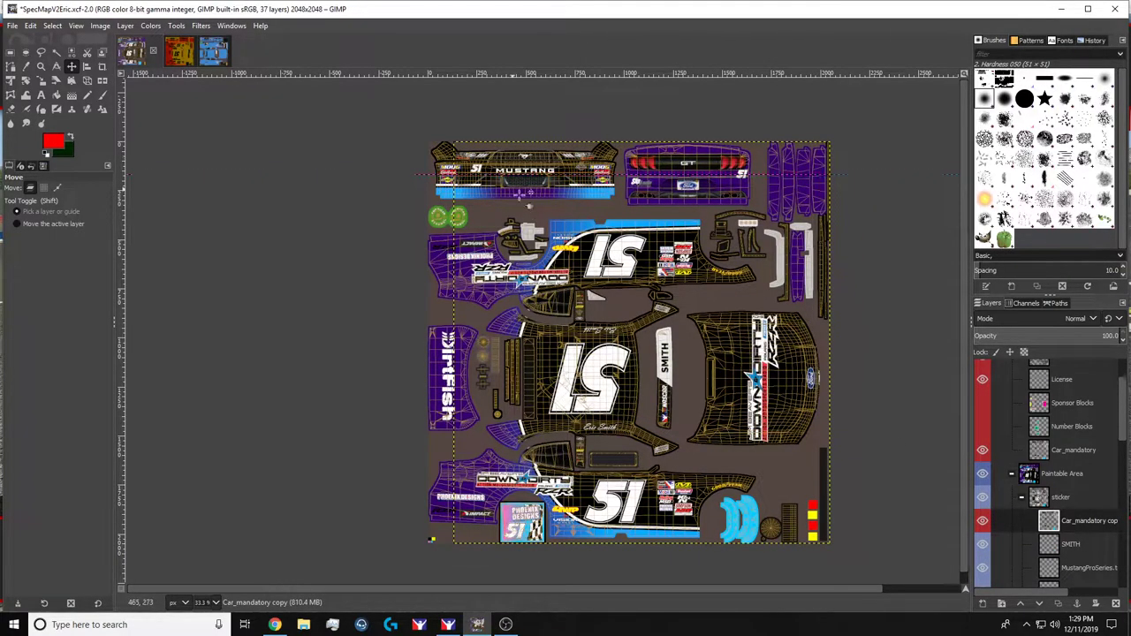
{"action": "scroll", "coordinate": [1092, 512], "scroll_direction": "down", "scroll_amount": 2}
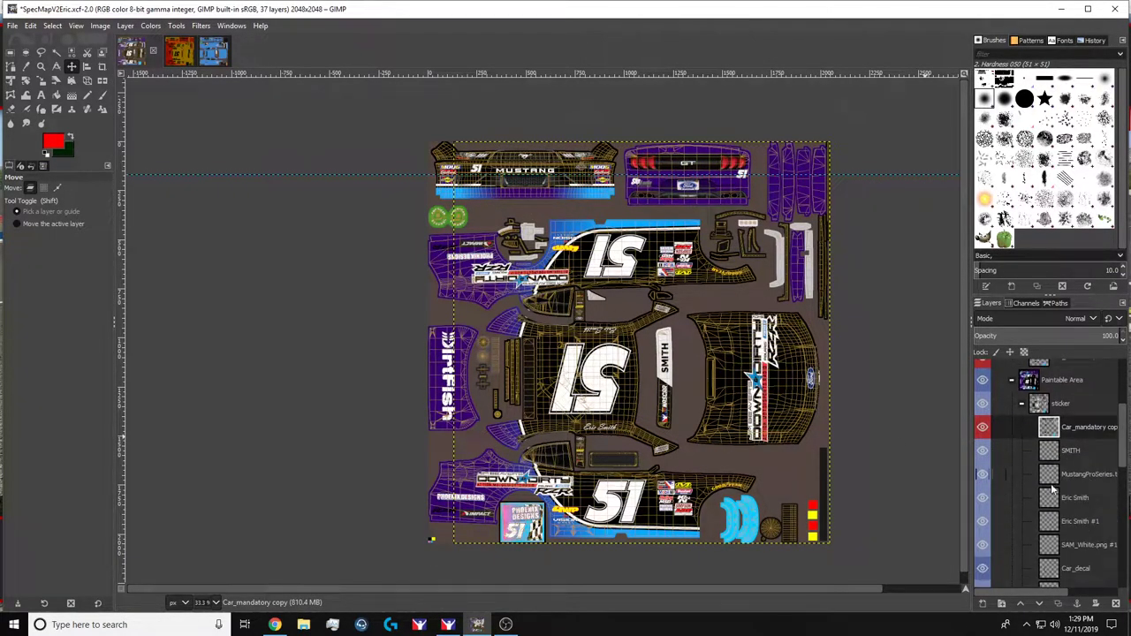
{"action": "left_click", "coordinate": [1022, 406]}
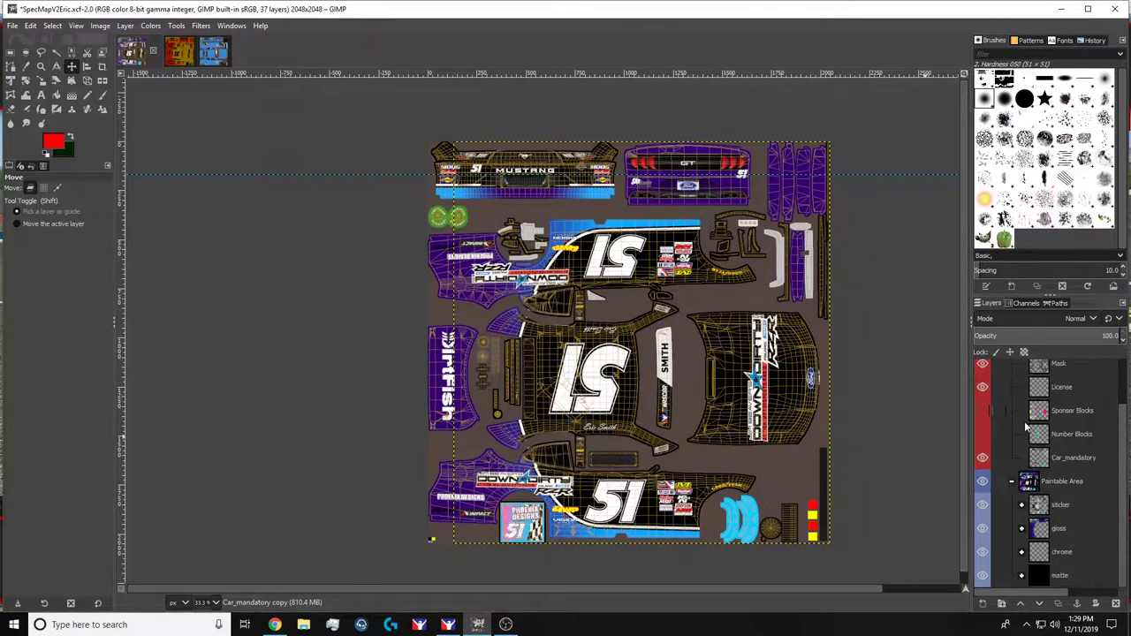
{"action": "left_click", "coordinate": [9, 26]}
{"action": "left_click", "coordinate": [28, 131]}
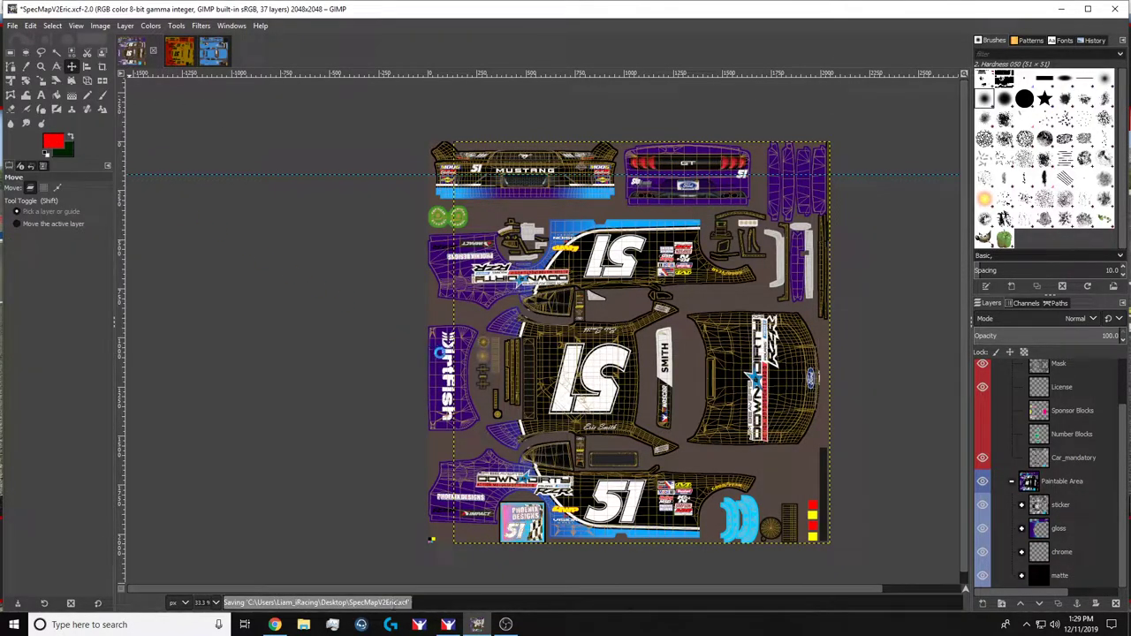
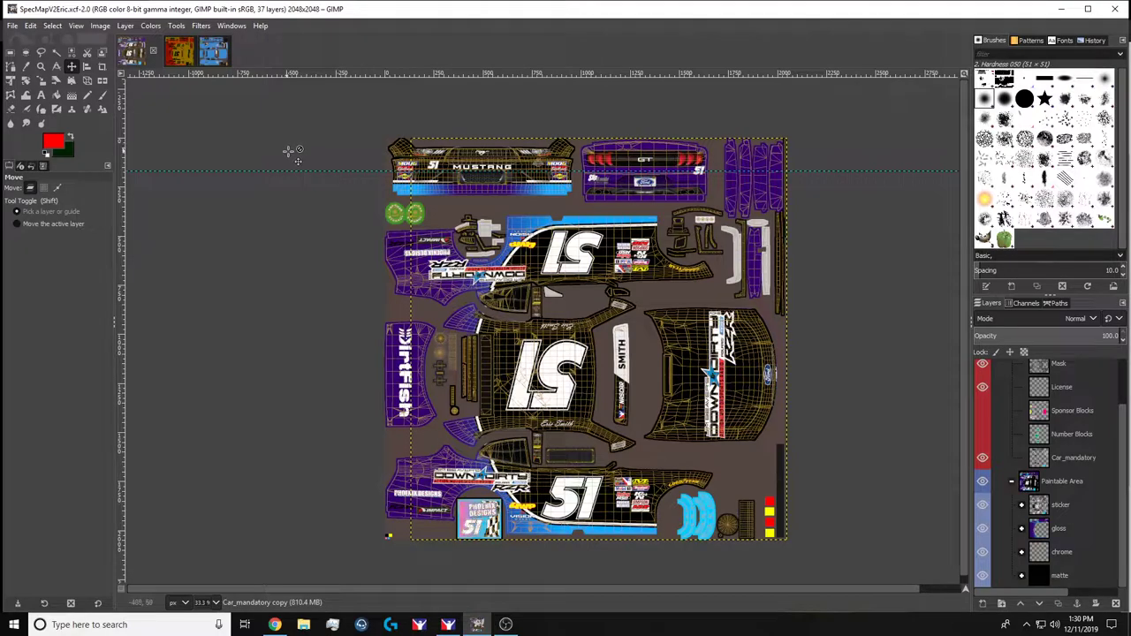
Switch to the Ford Mustang Class B 2019 template image tab in GIMP.
{"action": "left_click", "coordinate": [208, 55]}
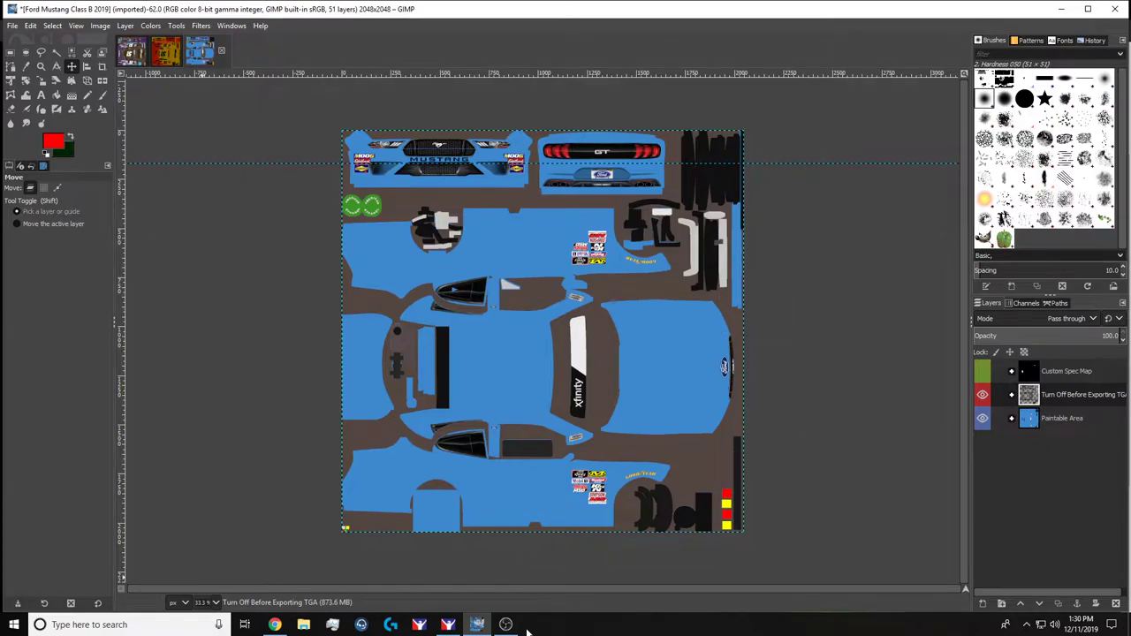
Delete the blue Paintable Area layer and rename the overlay group to 'Eric'.
{"action": "right_click", "coordinate": [1075, 420]}
{"action": "left_click", "coordinate": [1031, 182]}
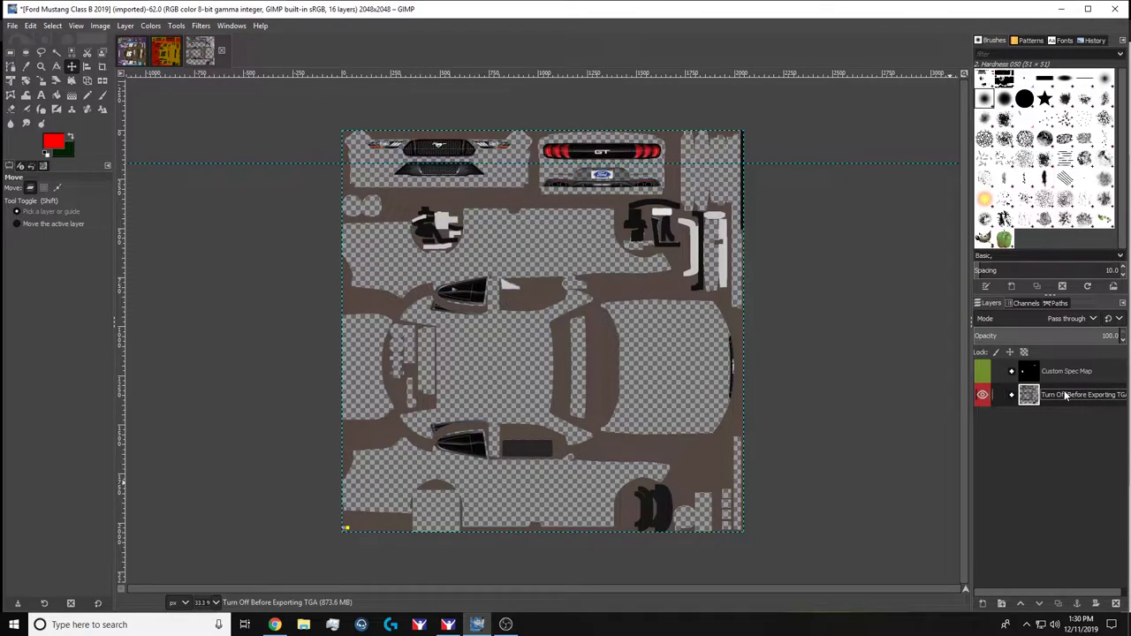
{"action": "type", "text": "Er"}
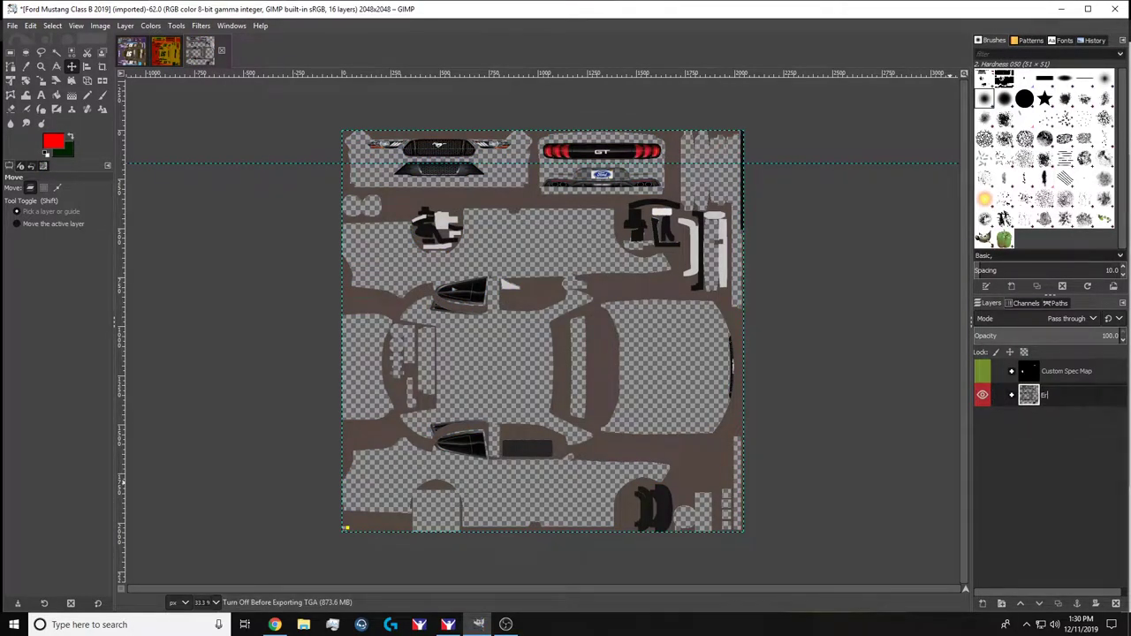
{"action": "type", "text": "ic"}
{"action": "key", "text": "Return"}
Cut the Eric group's old nested layers and start Open as Layers (Ctrl+Alt+O).
{"action": "left_click", "coordinate": [1016, 395]}
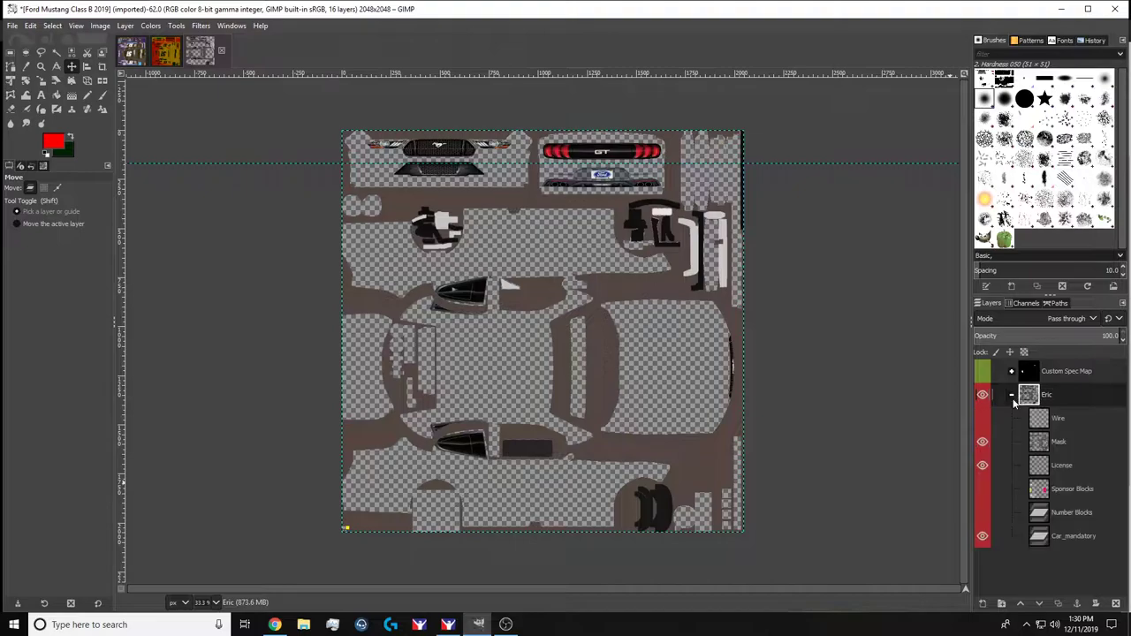
{"action": "left_click", "coordinate": [1024, 417]}
{"action": "left_click", "coordinate": [1054, 427]}
{"action": "key", "text": "ctrl+x"}
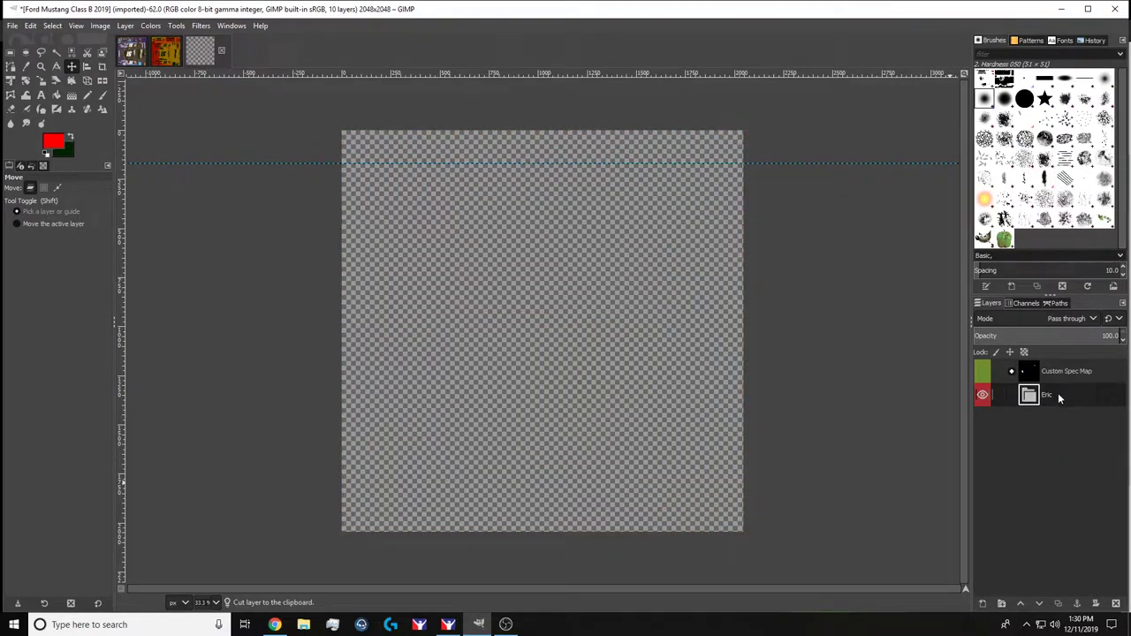
{"action": "key", "text": "ctrl+alt+o"}
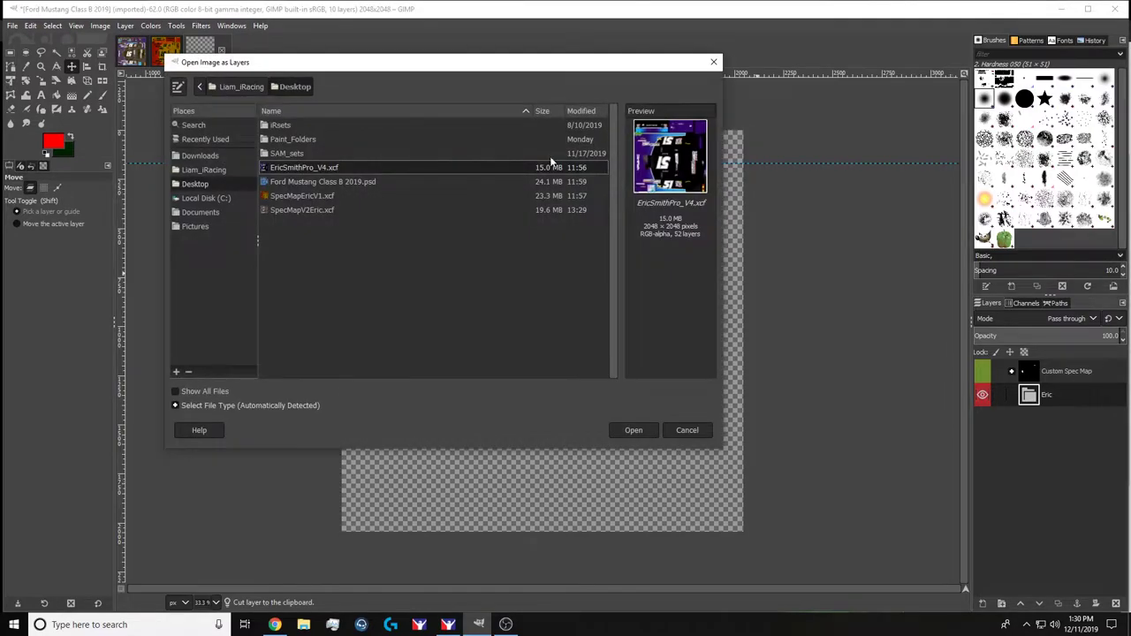
Load the second-version spec map XCF as layers into the template.
{"action": "left_click", "coordinate": [303, 210]}
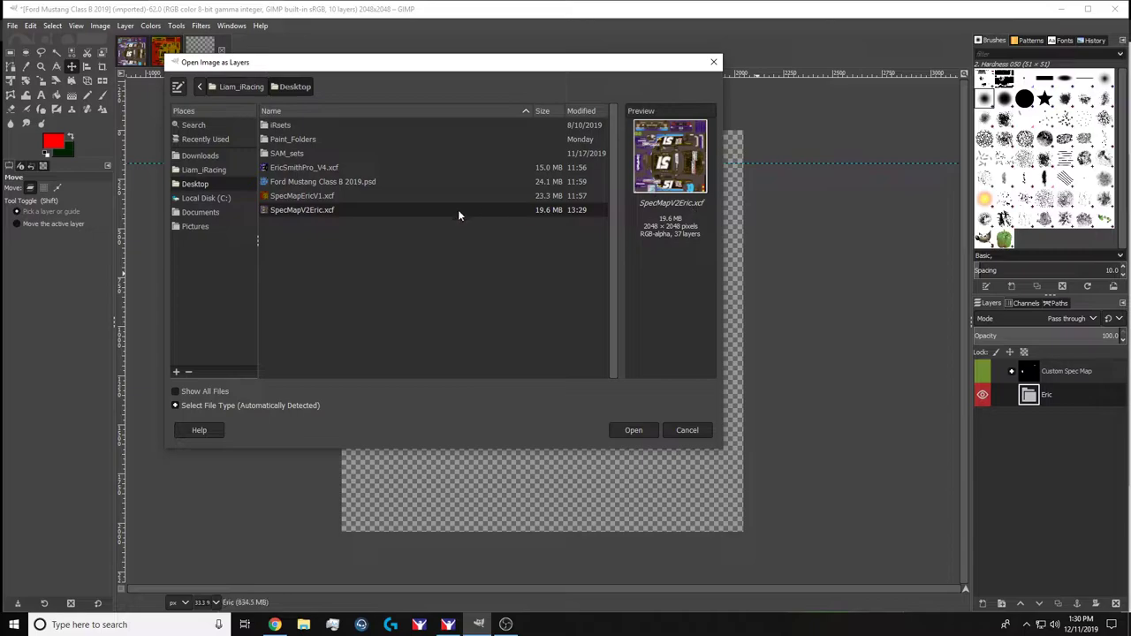
{"action": "double_click", "coordinate": [329, 212]}
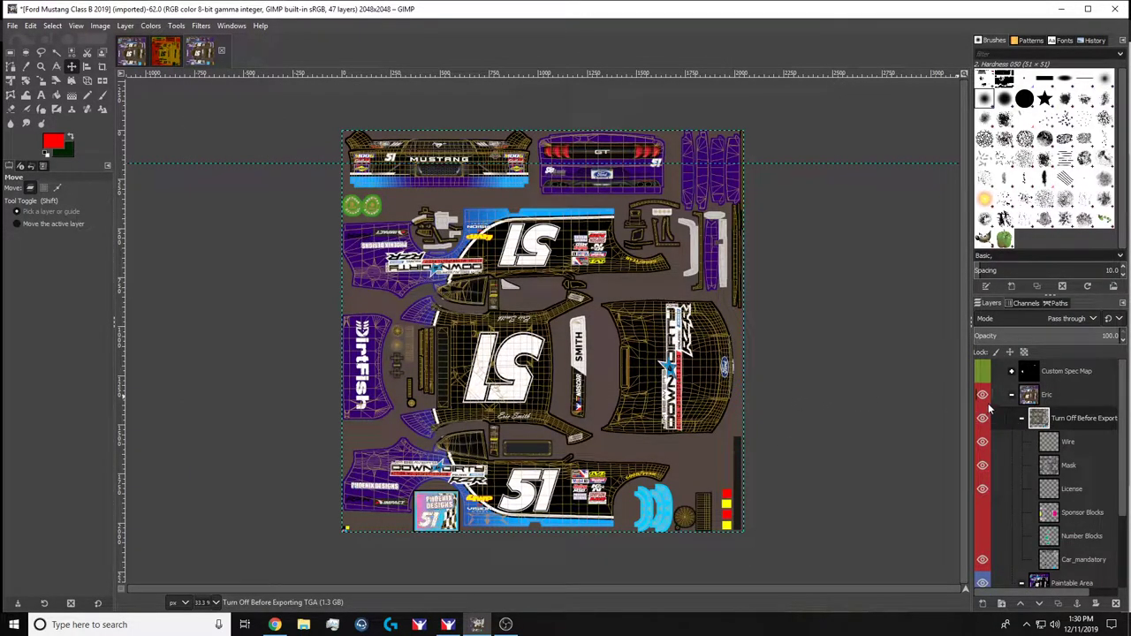
{"action": "scroll", "coordinate": [1059, 420], "scroll_direction": "down", "scroll_amount": 2}
{"action": "scroll", "coordinate": [1080, 508], "scroll_direction": "down", "scroll_amount": 1}
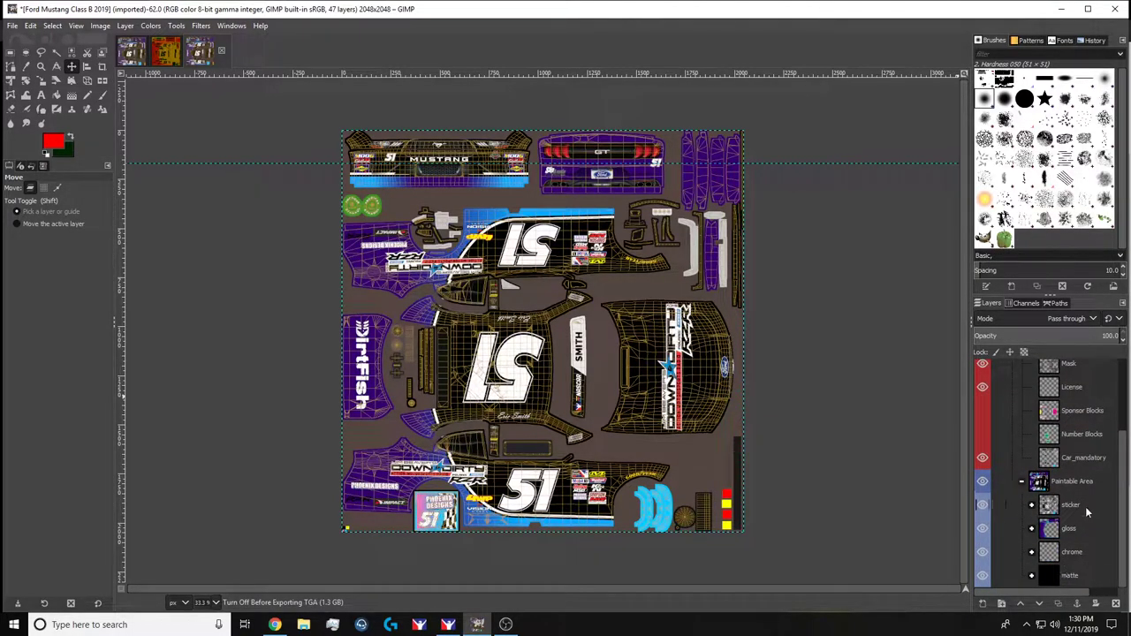
{"action": "scroll", "coordinate": [1078, 516], "scroll_direction": "up", "scroll_amount": 3}
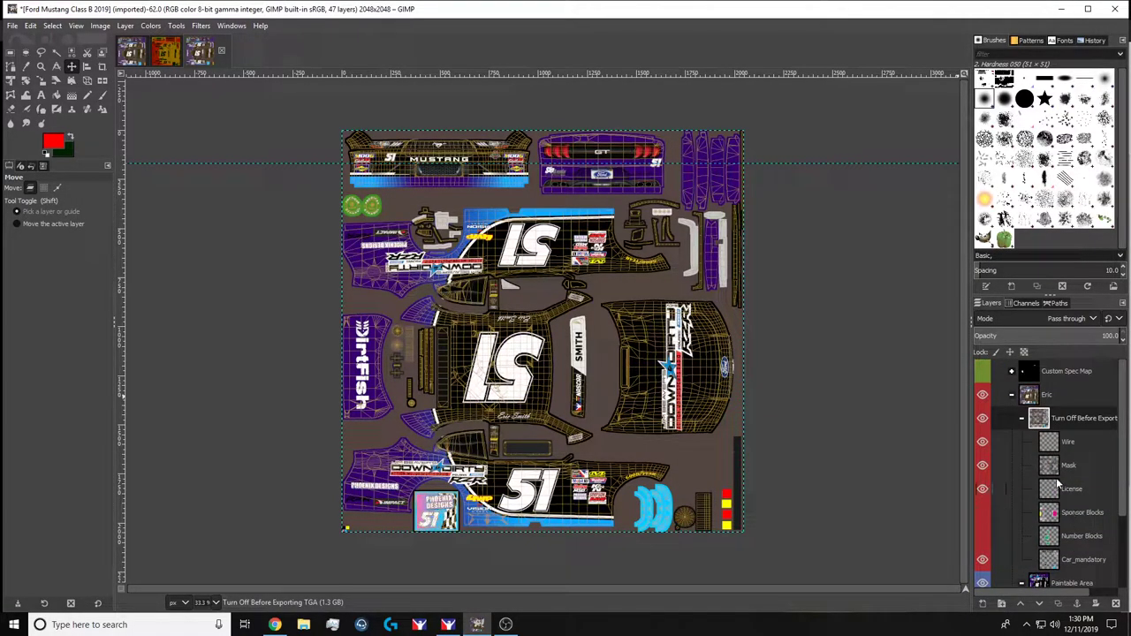
Hide the yellow Wire overlay and the Turn Off Before Export group, and select Paintable Area.
{"action": "left_click", "coordinate": [982, 395]}
{"action": "left_click", "coordinate": [982, 396]}
{"action": "left_click", "coordinate": [982, 396]}
{"action": "left_click", "coordinate": [983, 396]}
{"action": "left_click", "coordinate": [982, 441]}
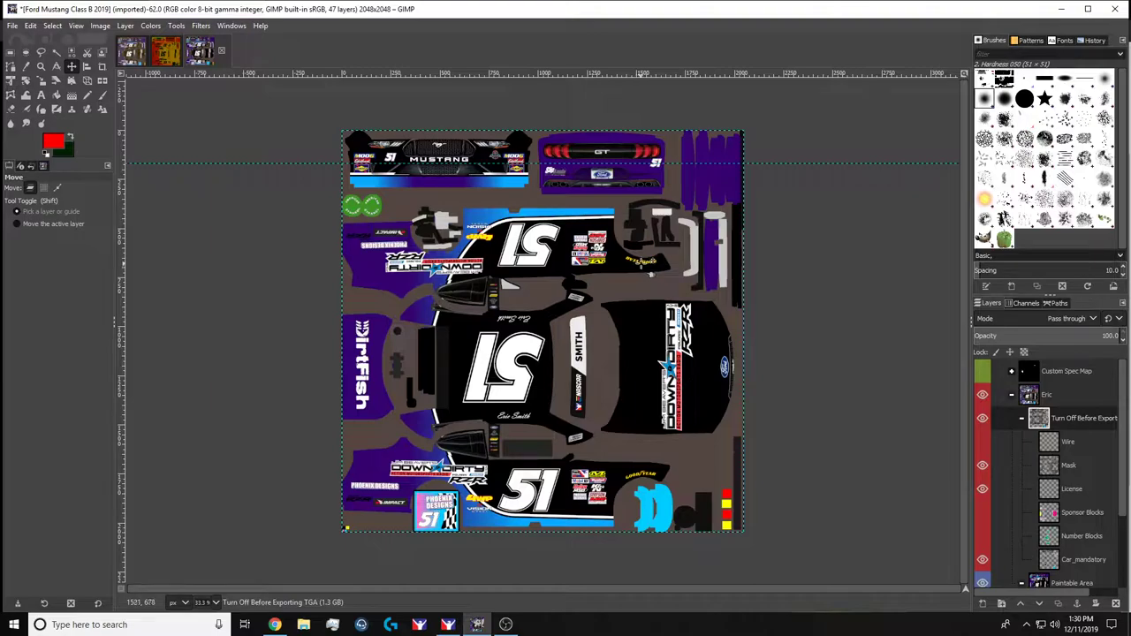
{"action": "scroll", "coordinate": [1062, 409], "scroll_direction": "down", "scroll_amount": 3}
{"action": "scroll", "coordinate": [981, 513], "scroll_direction": "up", "scroll_amount": 3}
{"action": "left_click", "coordinate": [982, 418]}
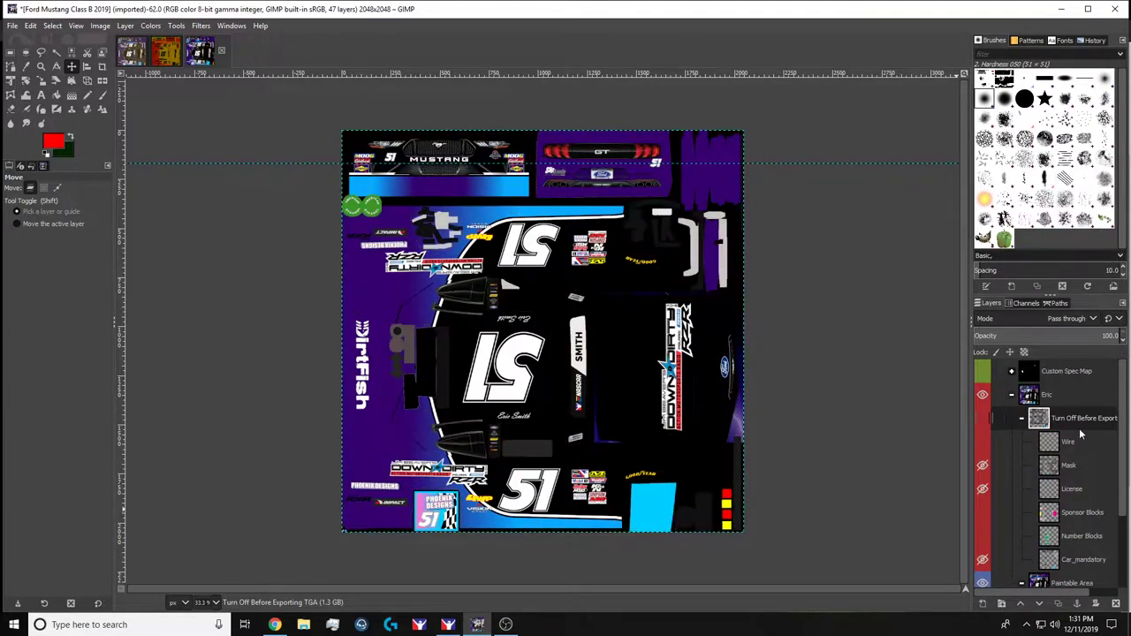
{"action": "scroll", "coordinate": [1069, 442], "scroll_direction": "down", "scroll_amount": 3}
{"action": "left_click", "coordinate": [1068, 486]}
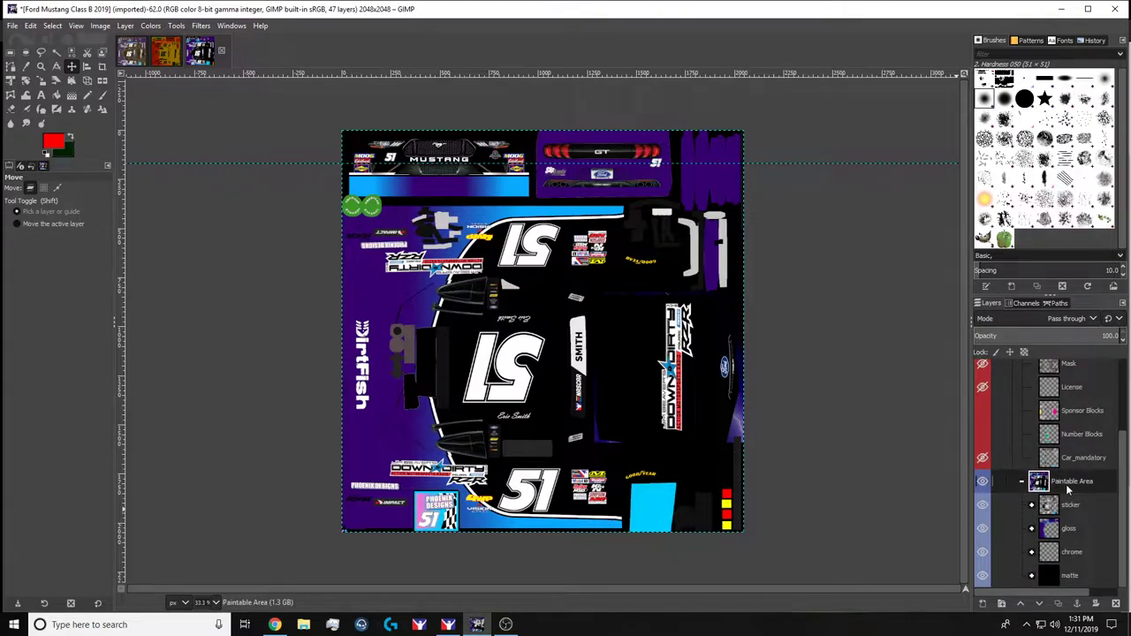
In Export As, browse to Documents/iRacing/paint/stockcars2 mustang2019.
{"action": "key", "text": "ctrl+shift+e"}
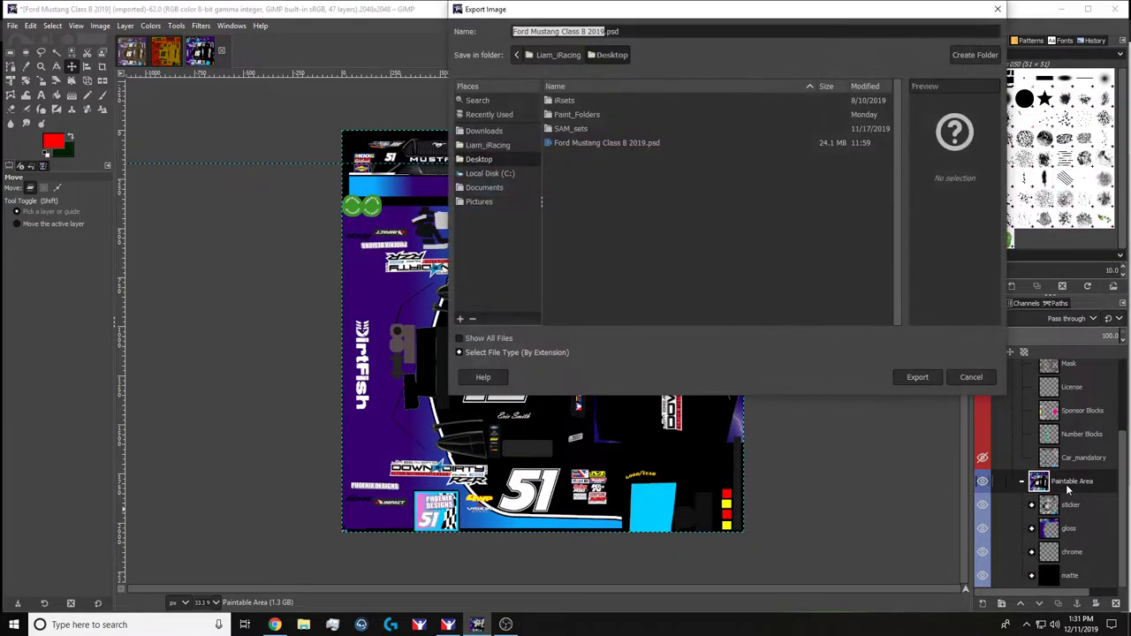
{"action": "left_click", "coordinate": [516, 146]}
{"action": "double_click", "coordinate": [573, 152]}
{"action": "double_click", "coordinate": [570, 143]}
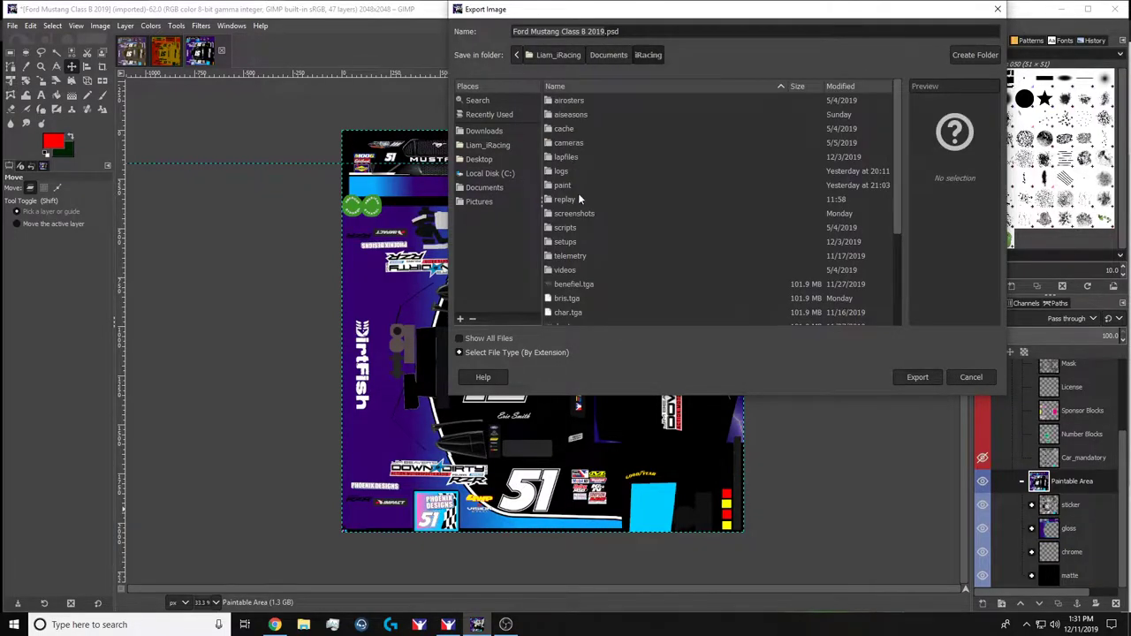
{"action": "double_click", "coordinate": [576, 187]}
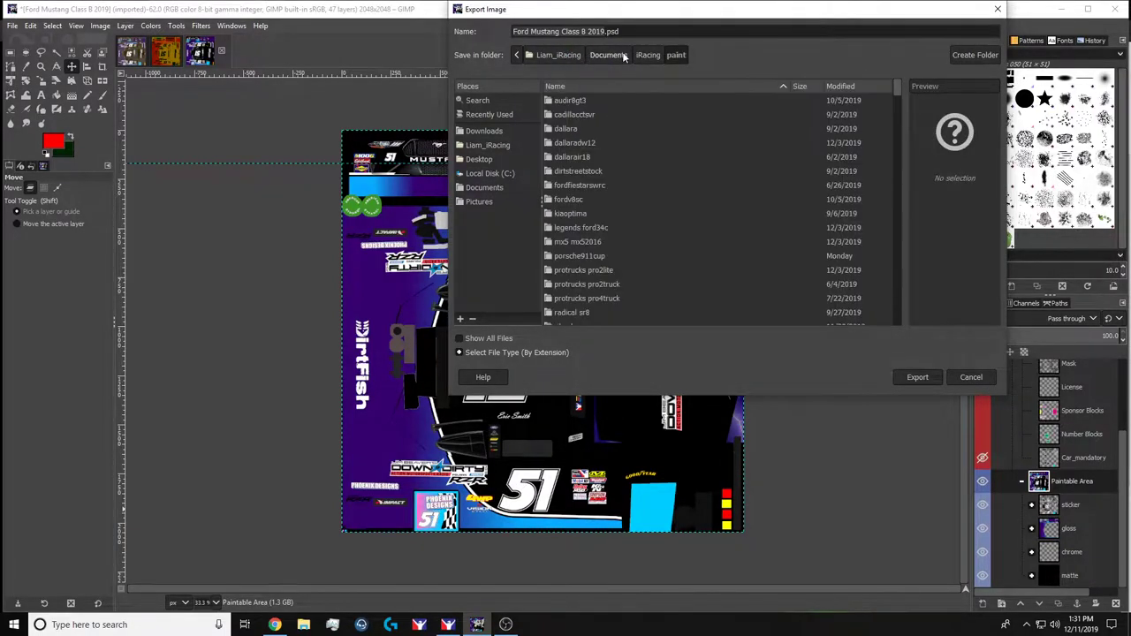
{"action": "scroll", "coordinate": [594, 202], "scroll_direction": "down", "scroll_amount": 5}
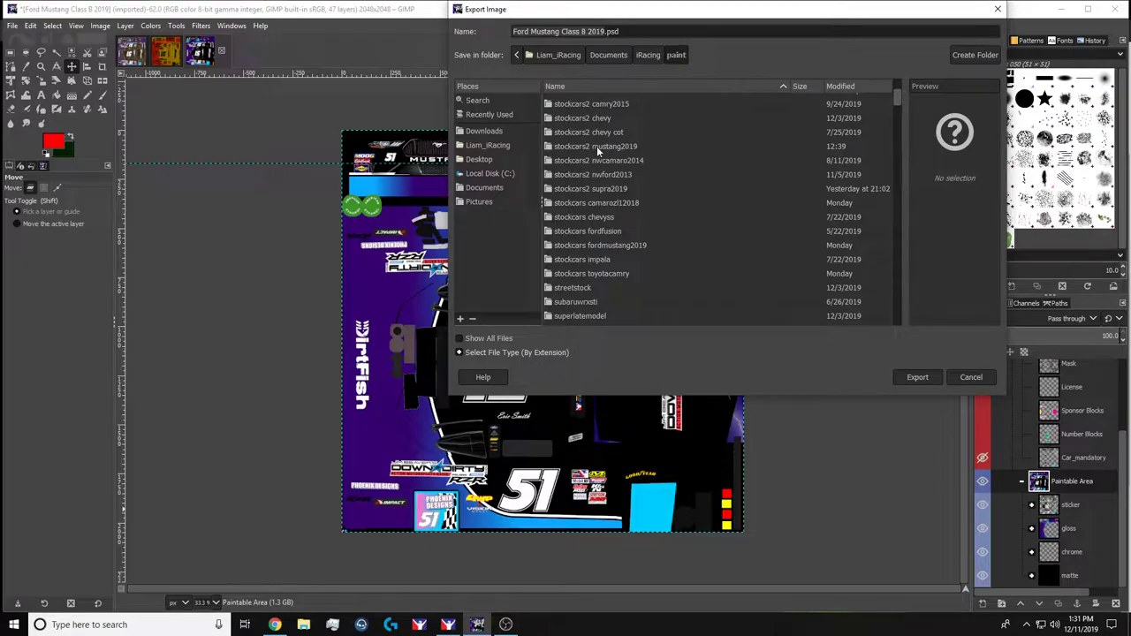
{"action": "double_click", "coordinate": [631, 146]}
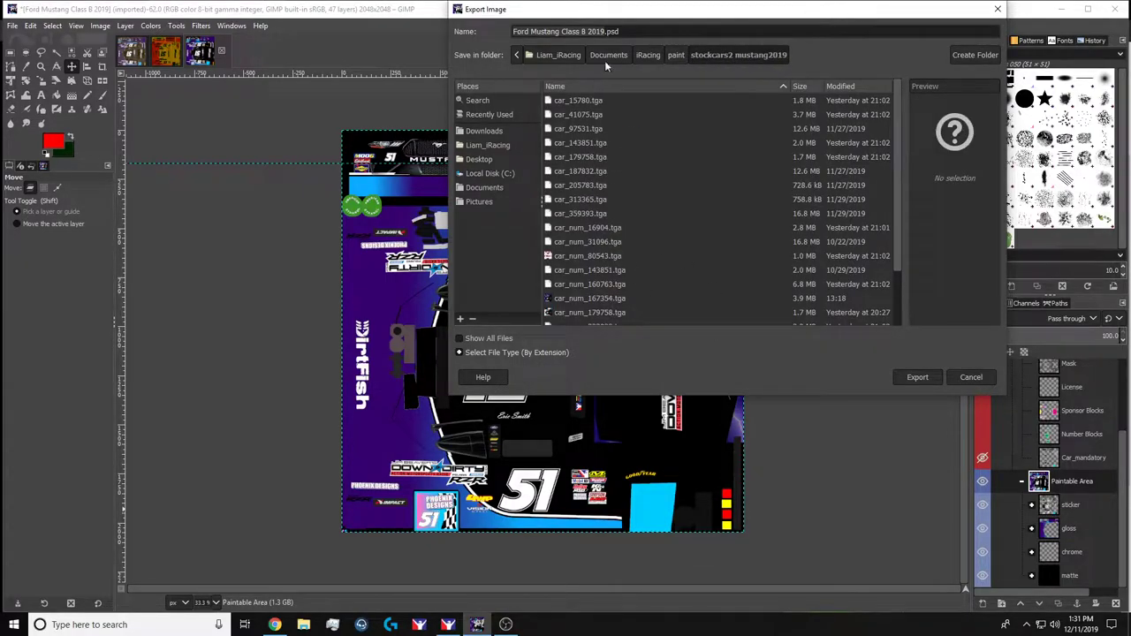
Export as car_num_<customer number>.tga, replacing the existing file and accepting the TGA settings.
{"action": "key", "text": "Tab"}
{"action": "type", "text": "car"}
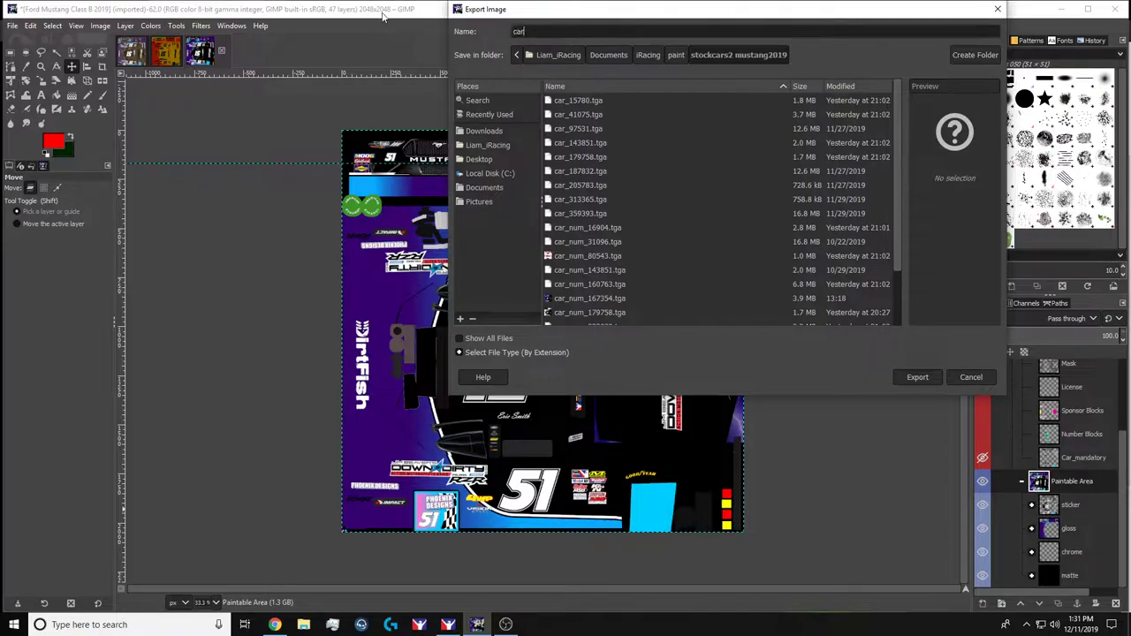
{"action": "key", "text": "Escape"}
{"action": "key", "text": "Tab"}
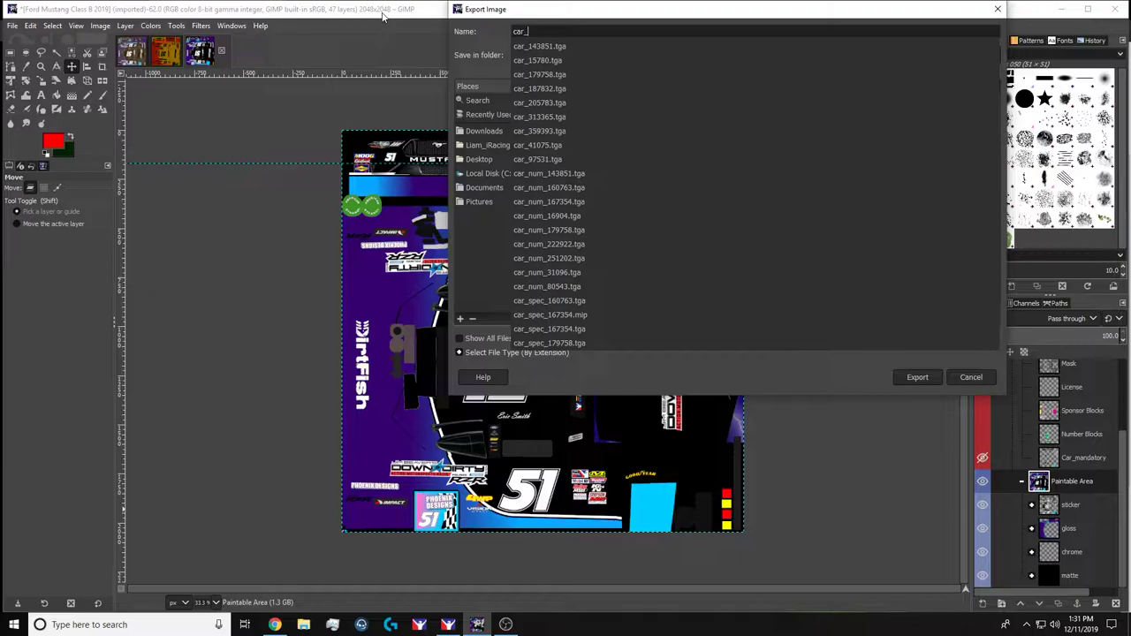
{"action": "type", "text": "num"}
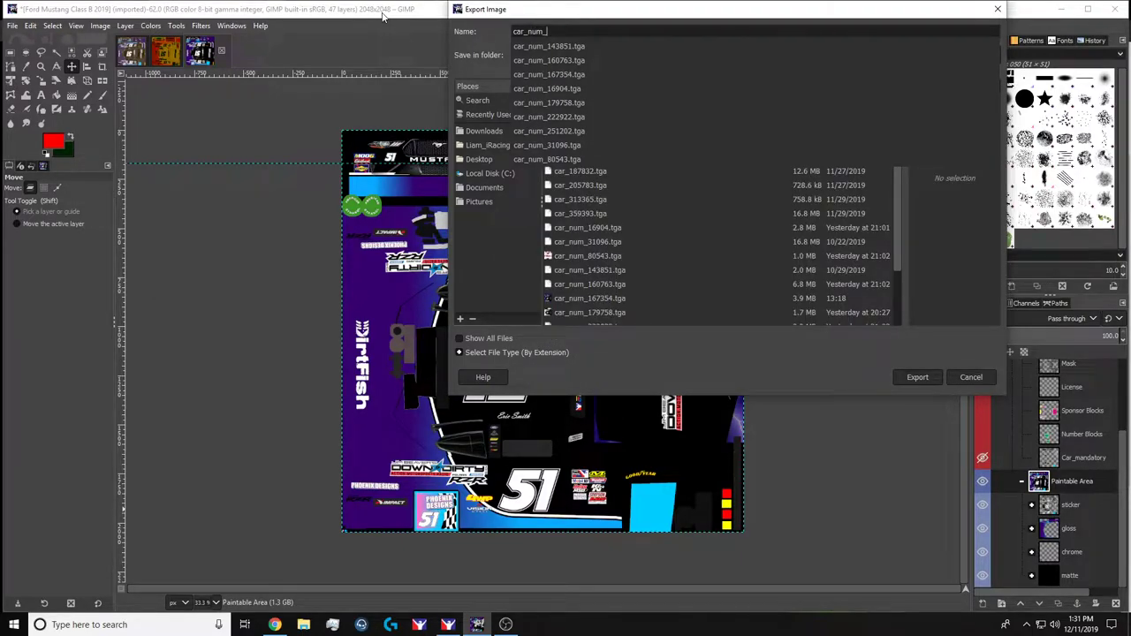
{"action": "type", "text": "_167354.tga"}
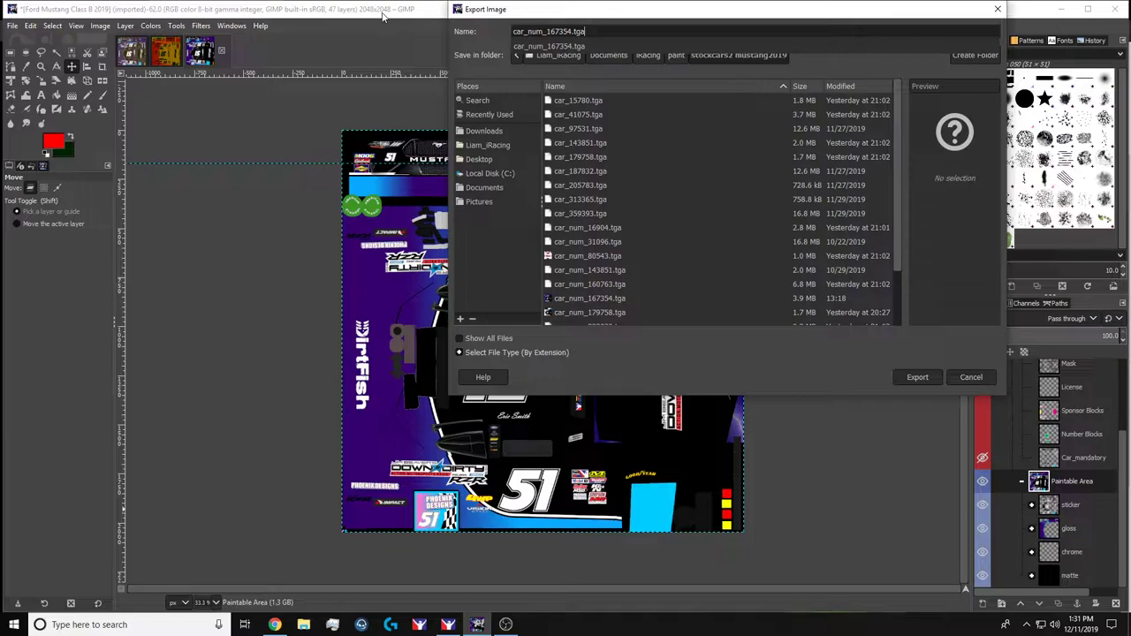
{"action": "left_click", "coordinate": [915, 377]}
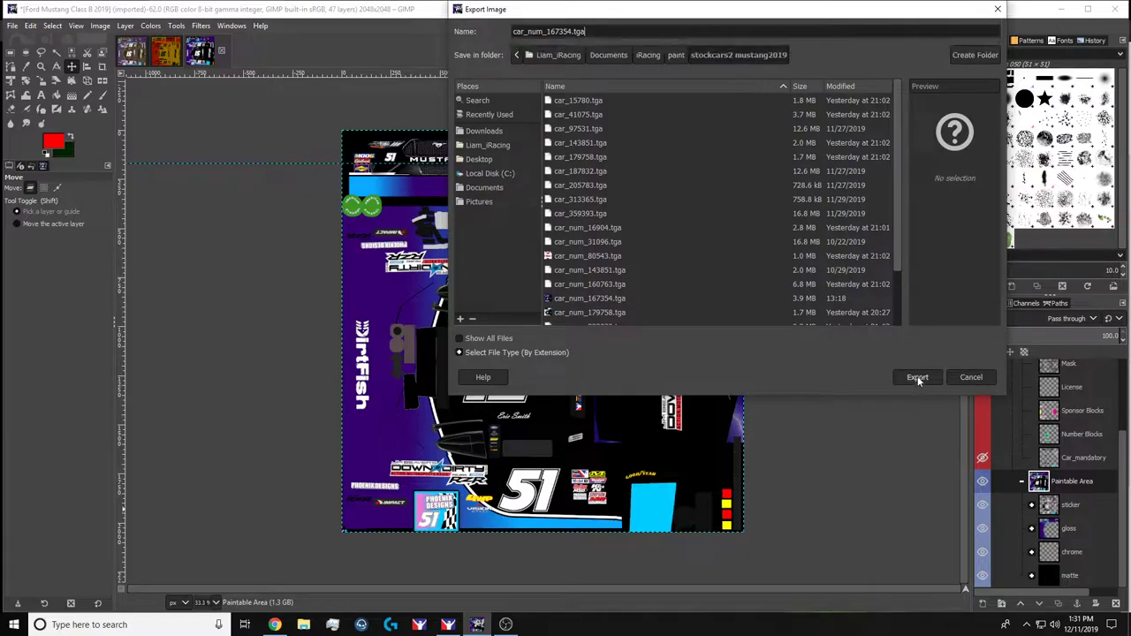
{"action": "left_click", "coordinate": [929, 381]}
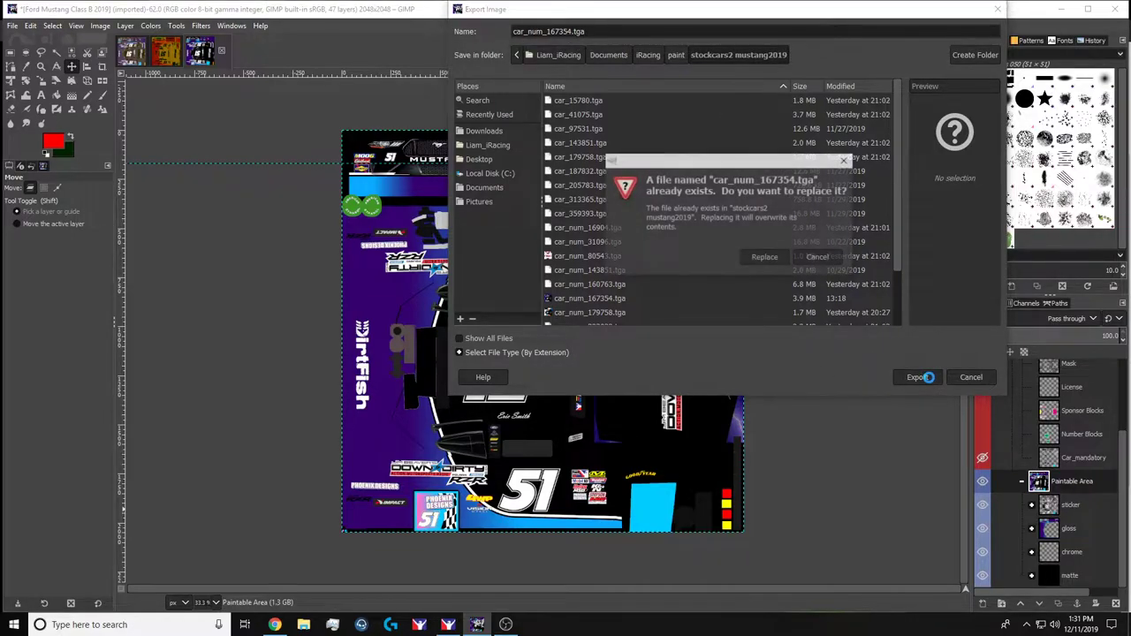
{"action": "left_click", "coordinate": [765, 258]}
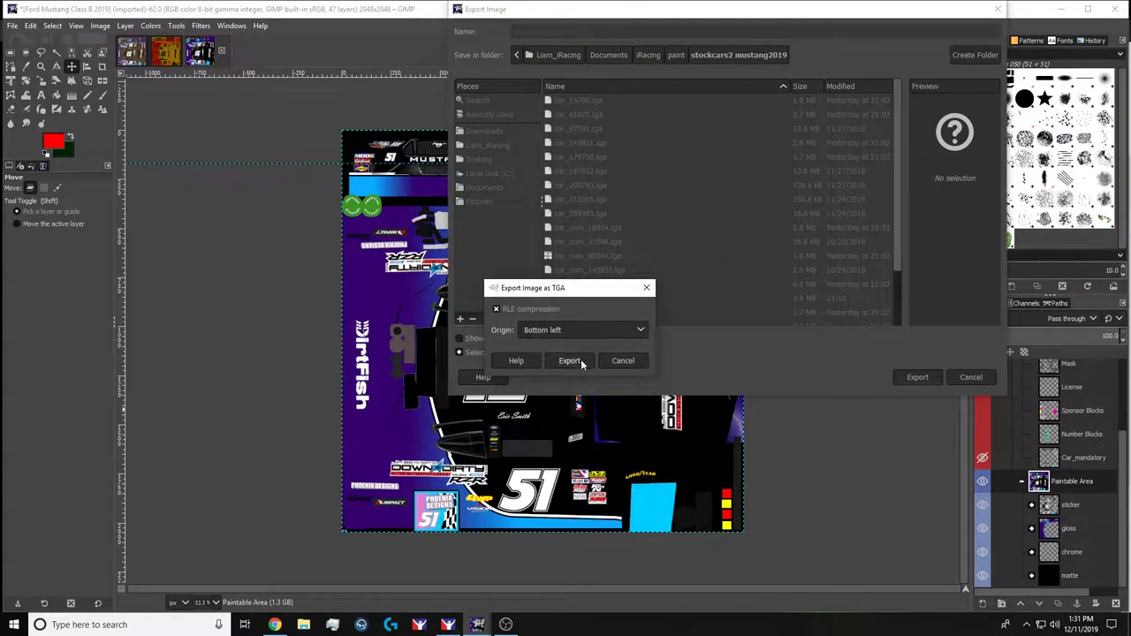
{"action": "left_click", "coordinate": [579, 361]}
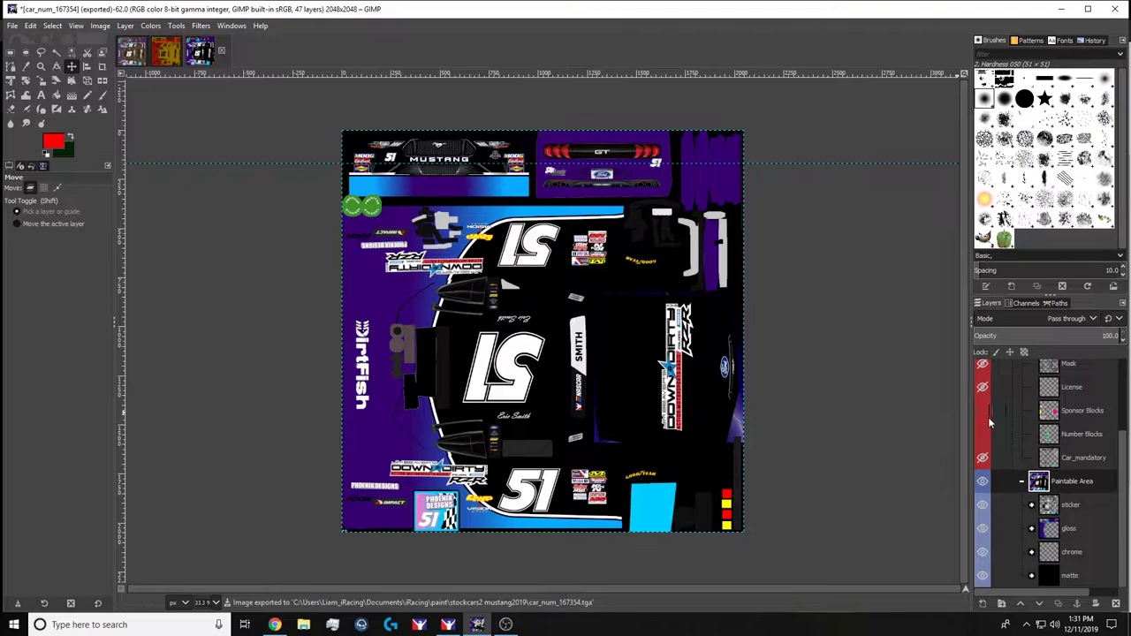
{"action": "scroll", "coordinate": [1065, 428], "scroll_direction": "up", "scroll_amount": 3}
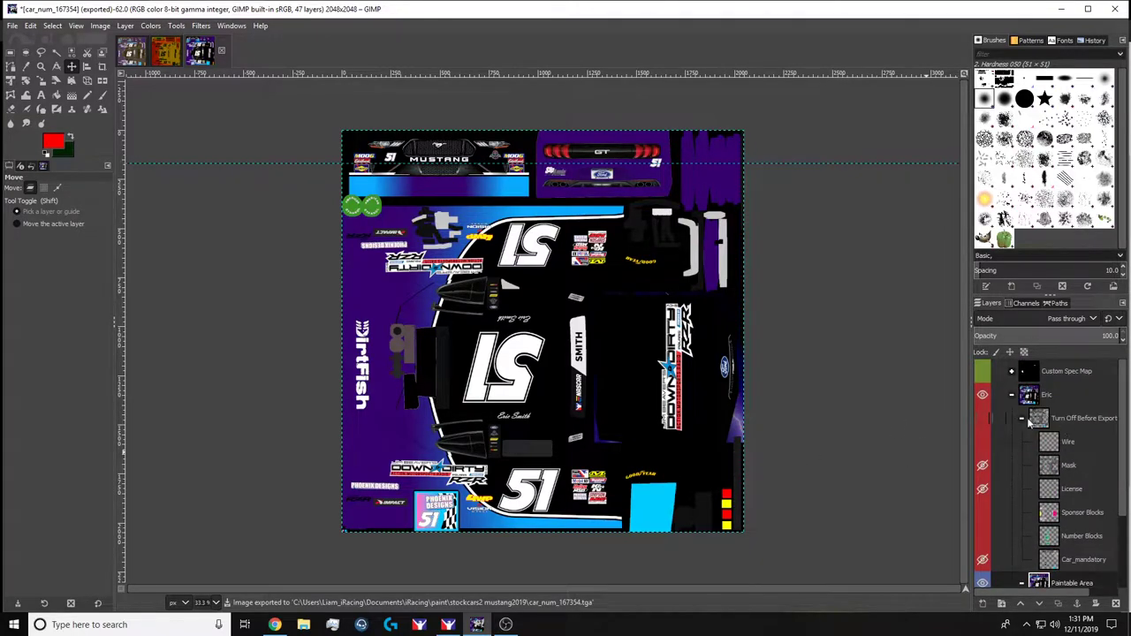
Hide the design group, show the Custom Spec Map layer, and make it active.
{"action": "left_click", "coordinate": [981, 396]}
{"action": "left_click", "coordinate": [981, 373]}
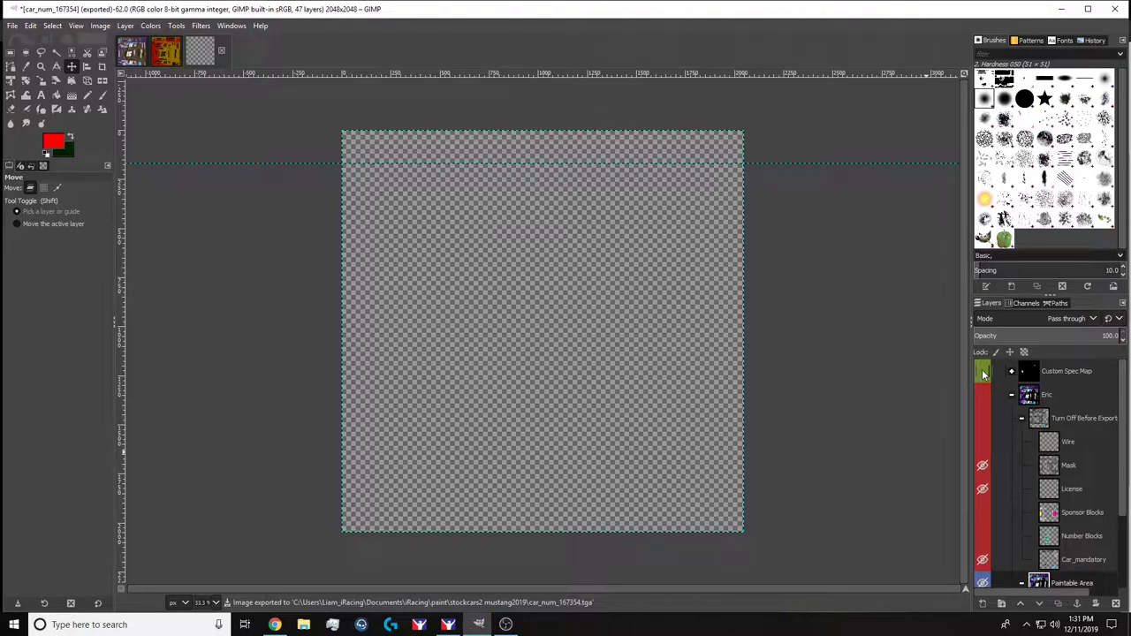
{"action": "left_click", "coordinate": [1092, 376]}
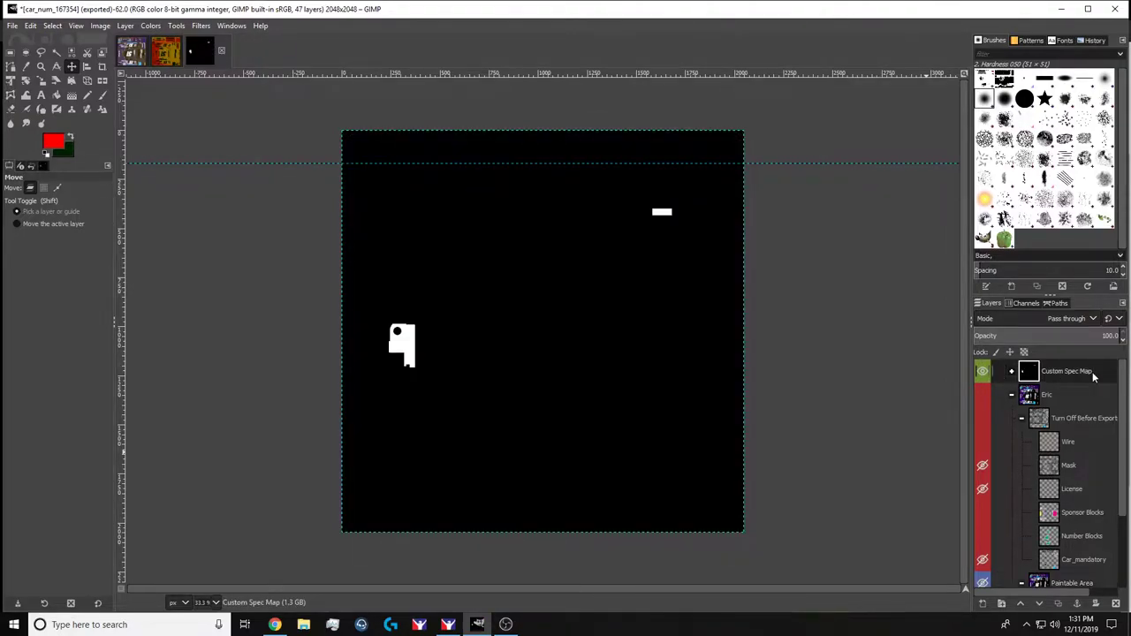
Export as car_spec TGA, overwriting the old file, then bring iRacing's page forward.
{"action": "key", "text": "ctrl+shift+e"}
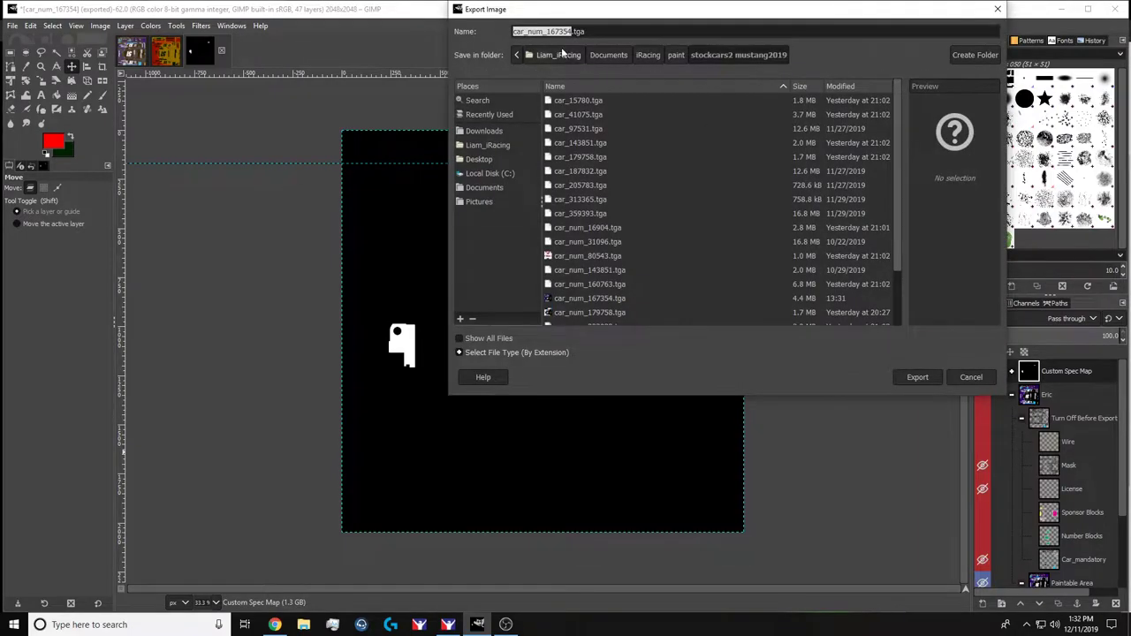
{"action": "left_click", "coordinate": [543, 31]}
{"action": "key", "text": "BackSpace"}
{"action": "key", "text": "BackSpace"}
{"action": "key", "text": "BackSpace"}
{"action": "type", "text": "spec"}
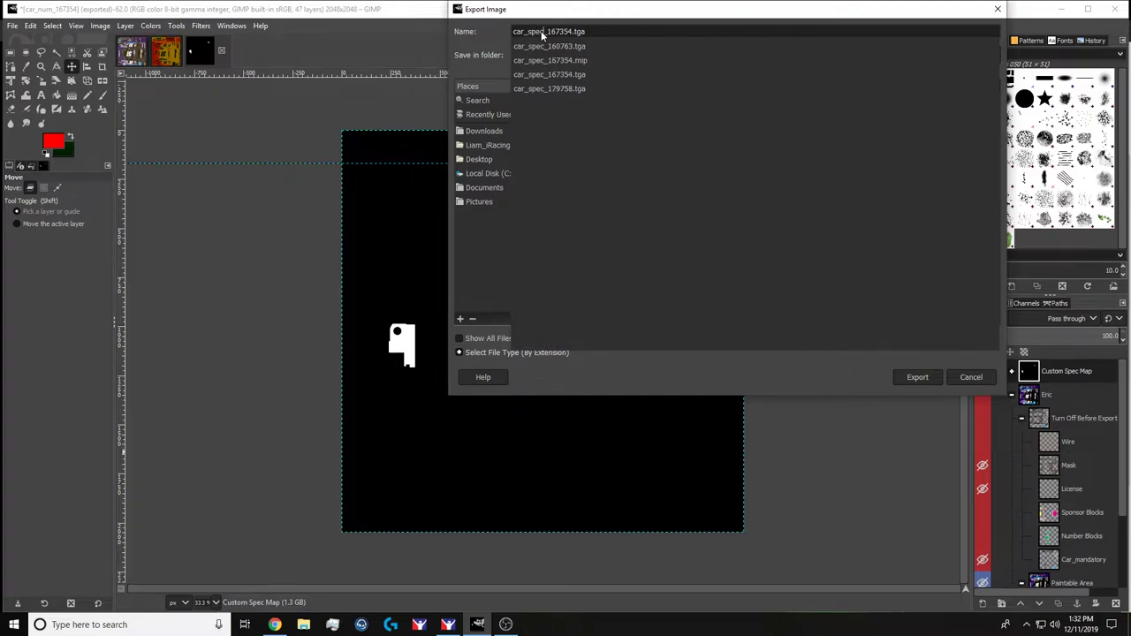
{"action": "key", "text": "Return"}
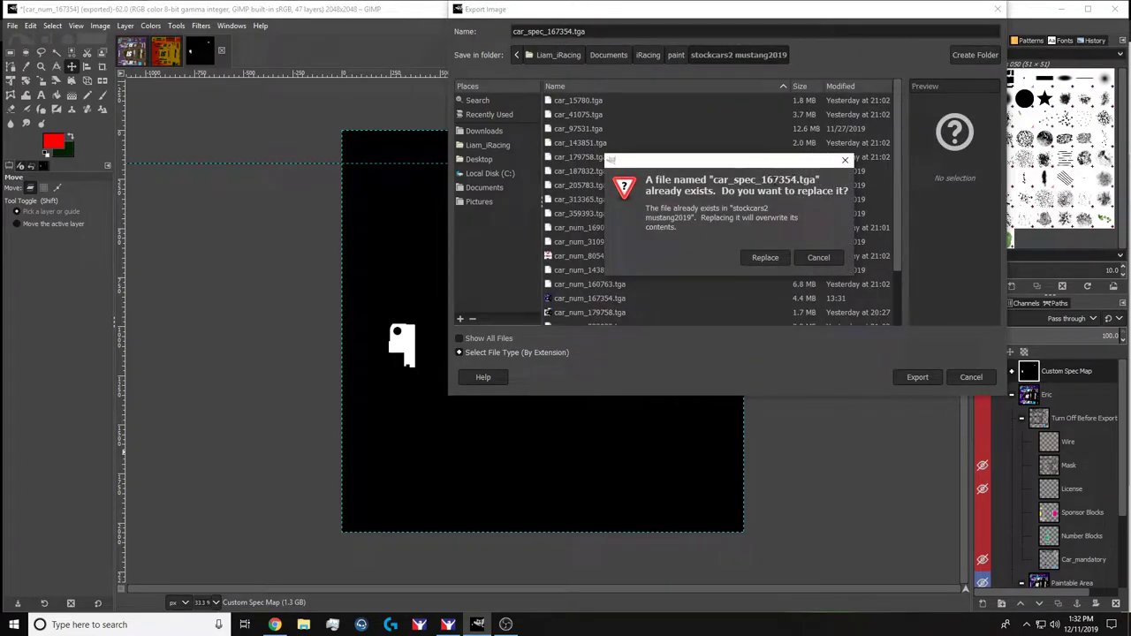
{"action": "left_click", "coordinate": [765, 258]}
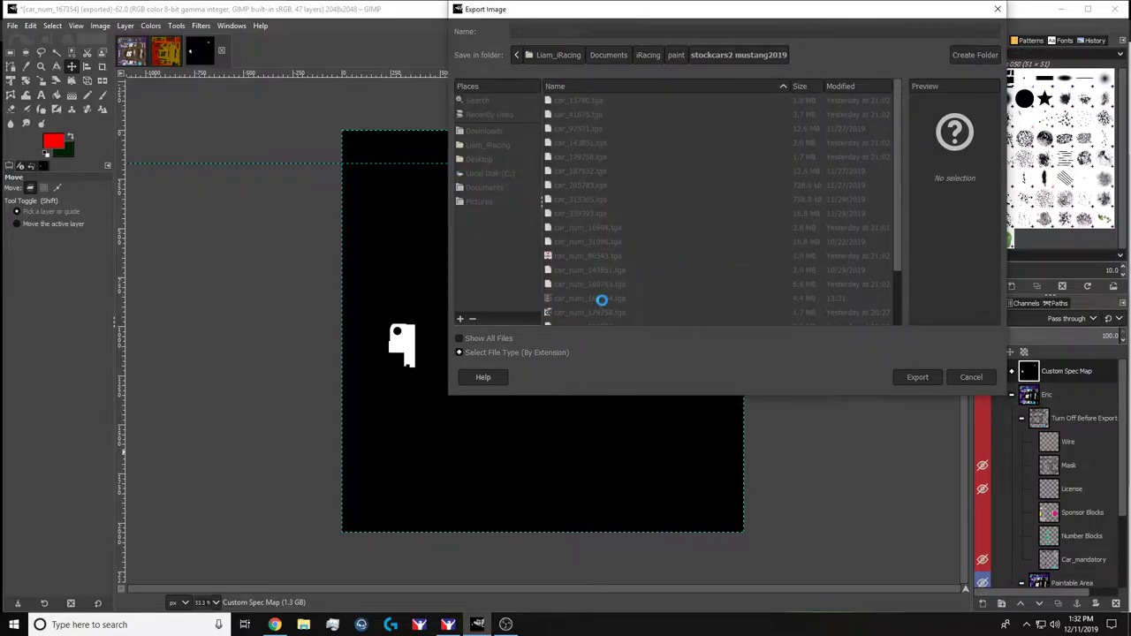
{"action": "left_click", "coordinate": [581, 358]}
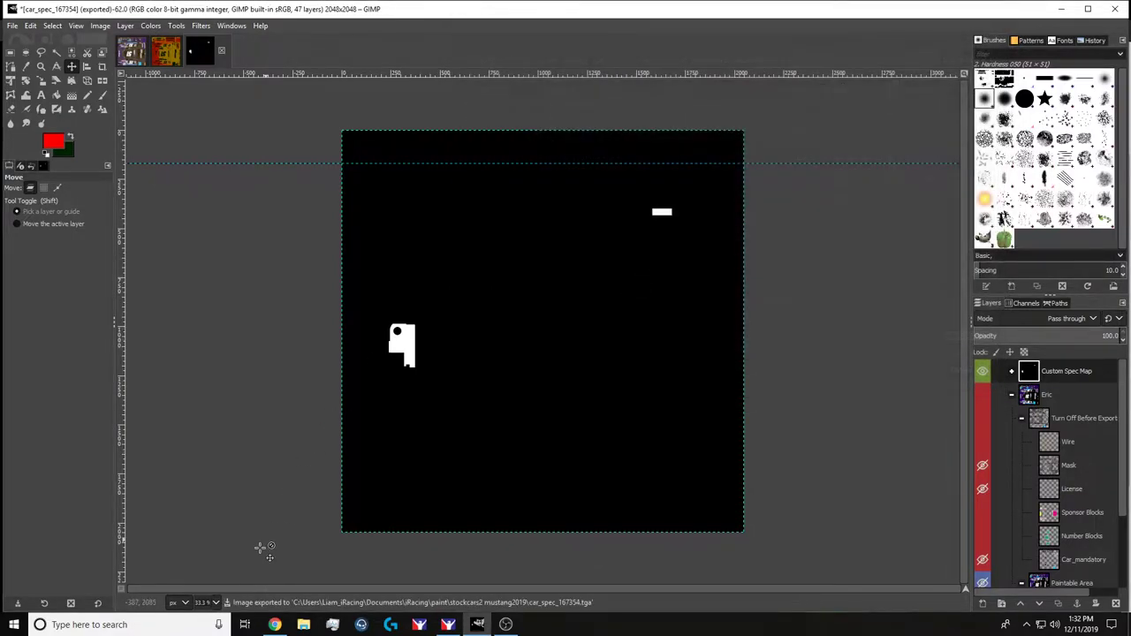
{"action": "left_click", "coordinate": [273, 624]}
Search Drivers for your own name and open your career stats page.
{"action": "scroll", "coordinate": [293, 286], "scroll_direction": "up", "scroll_amount": 3}
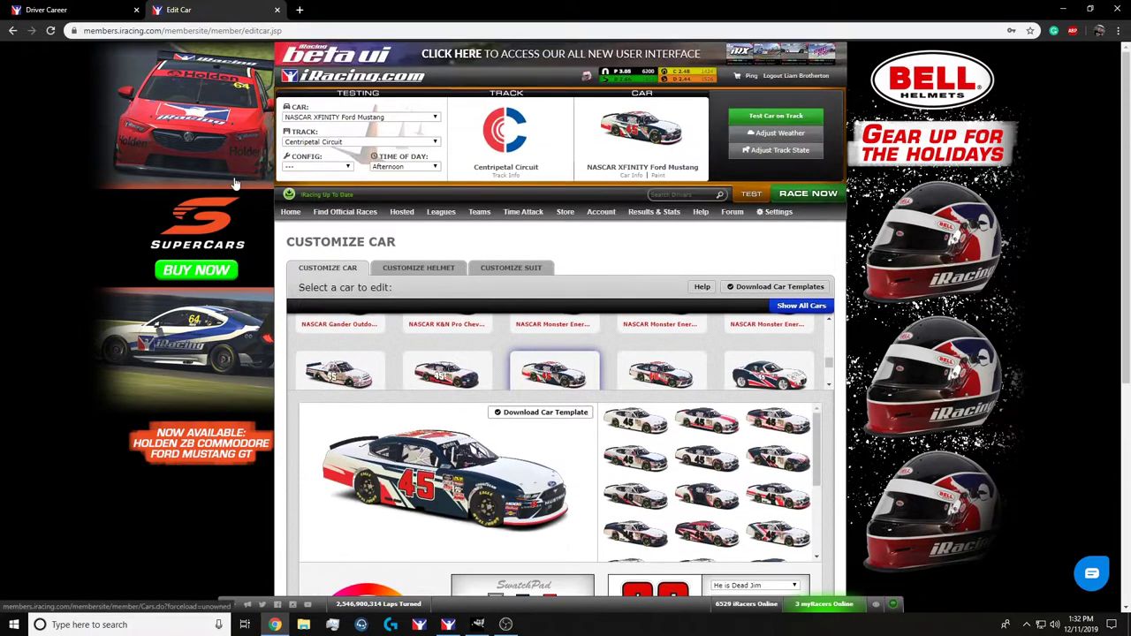
{"action": "left_click", "coordinate": [678, 195]}
{"action": "left_click", "coordinate": [673, 217]}
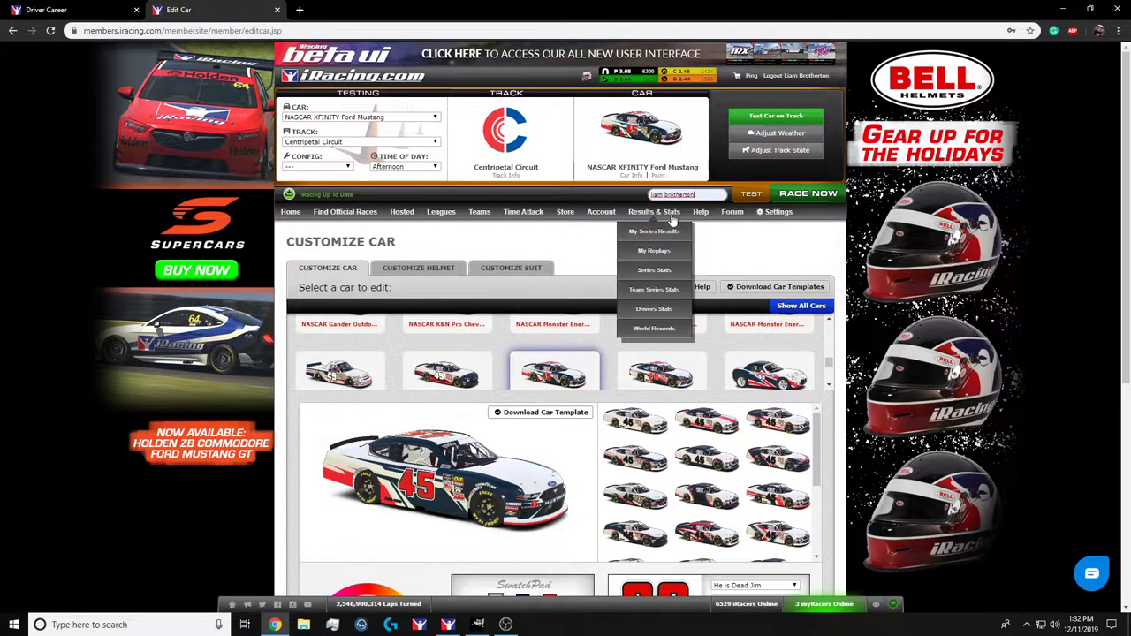
{"action": "key", "text": "Return"}
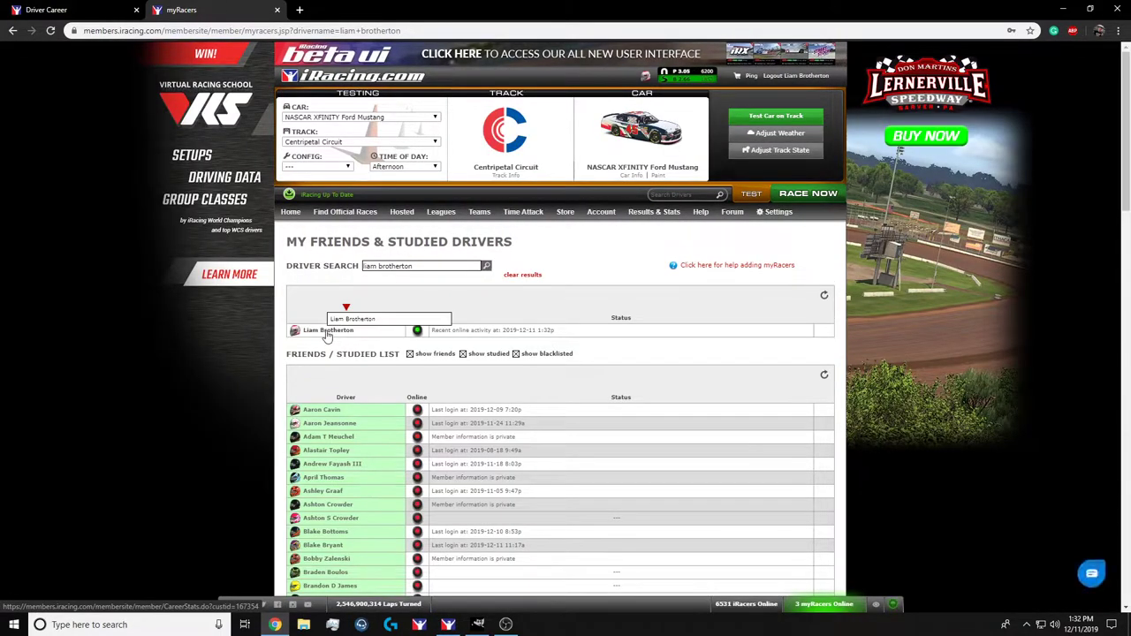
{"action": "left_click", "coordinate": [326, 333]}
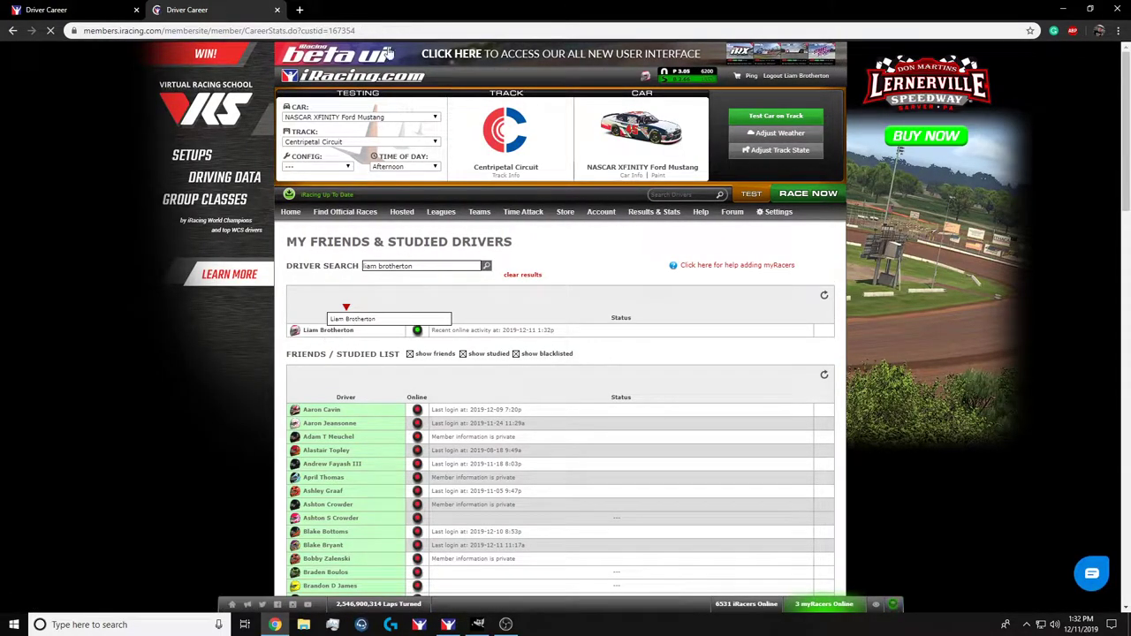
Select the customer number in the page address and go back to GIMP.
{"action": "double_click", "coordinate": [369, 31]}
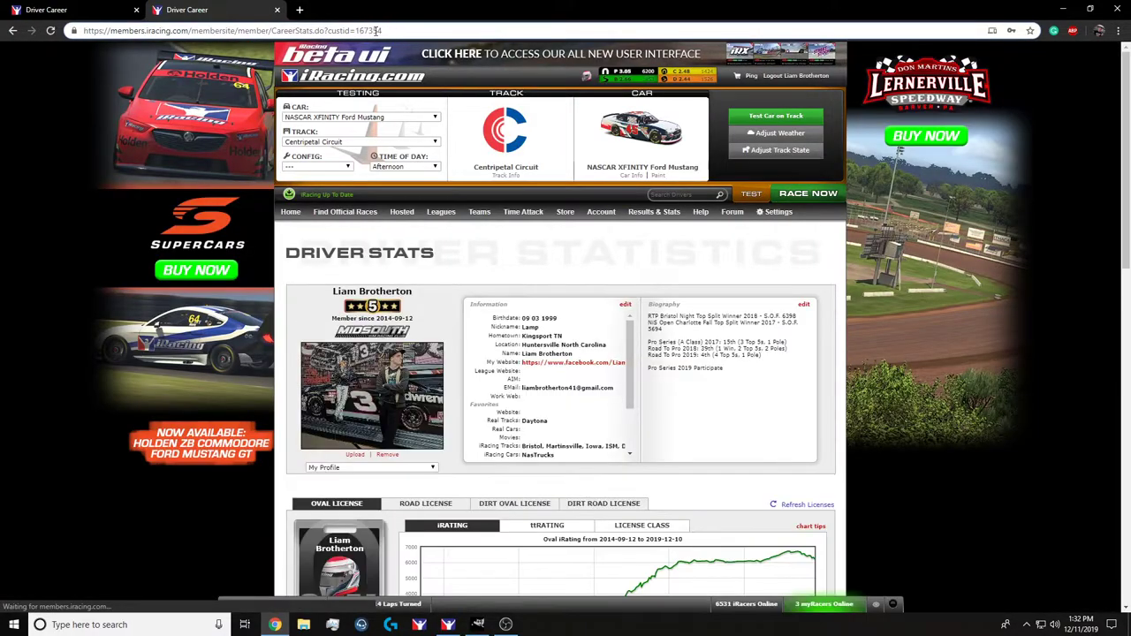
{"action": "mouse_move", "coordinate": [565, 213]}
{"action": "left_click", "coordinate": [478, 624]}
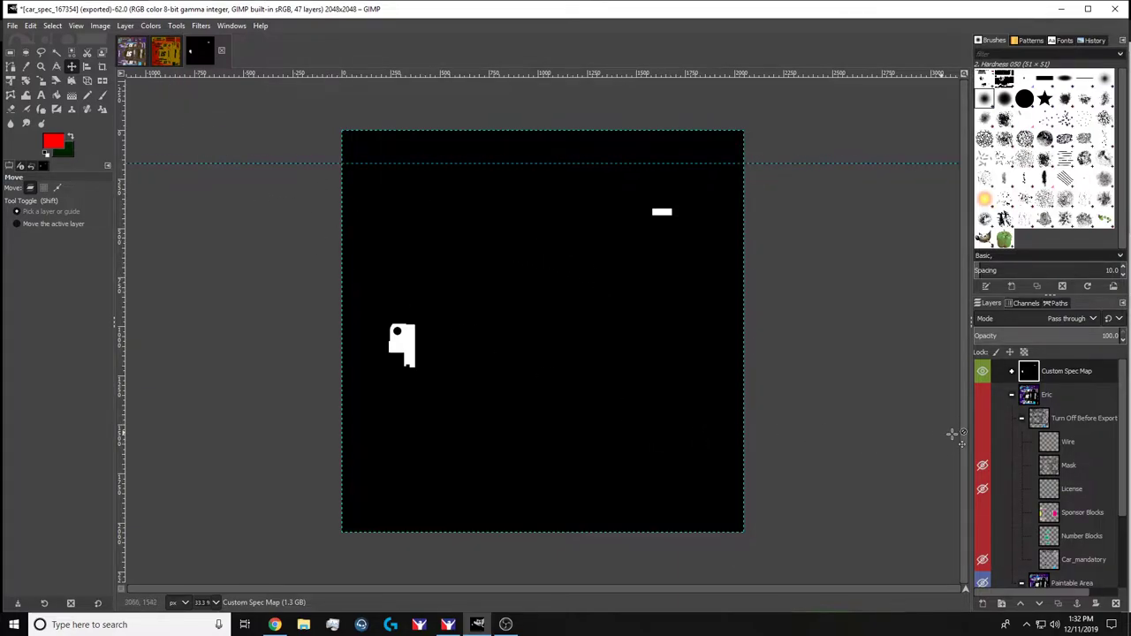
Show Eric and Turn Off Before Export, expand Custom Spec Map and Red Channel Metallic, select Green Channel Roughness.
{"action": "left_click", "coordinate": [983, 395]}
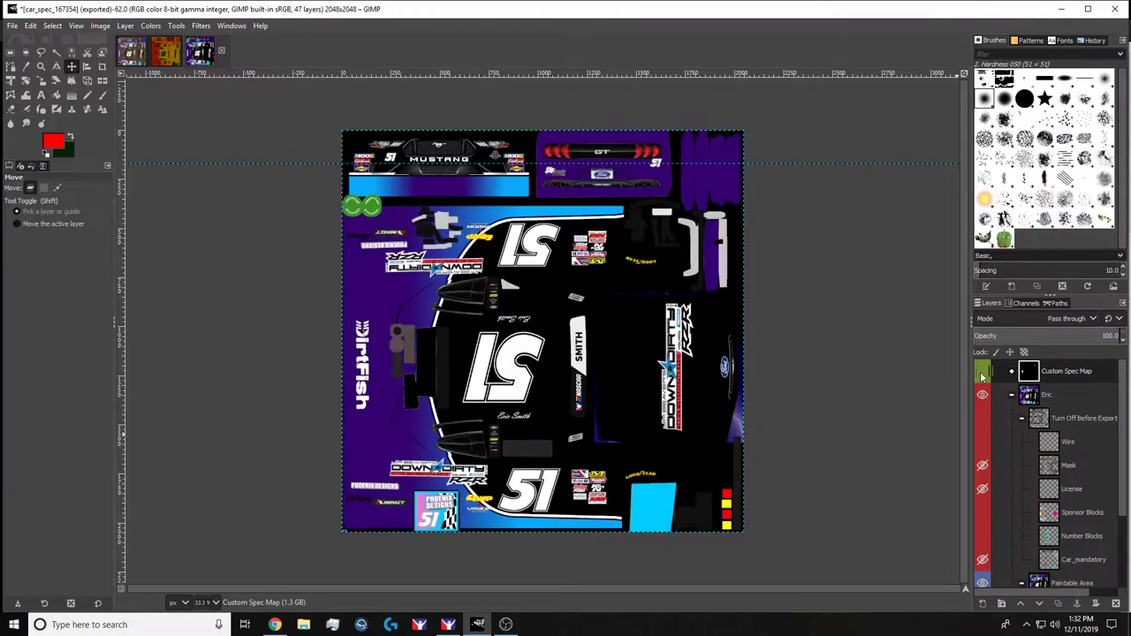
{"action": "left_click", "coordinate": [983, 424]}
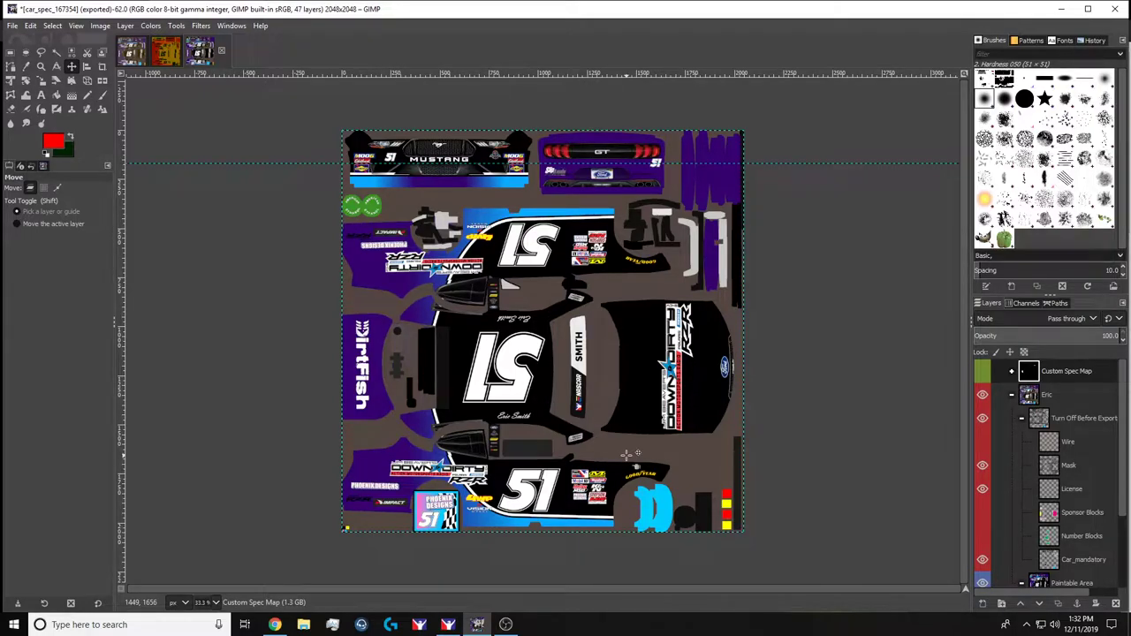
{"action": "left_click", "coordinate": [1012, 371]}
{"action": "left_click", "coordinate": [1021, 395]}
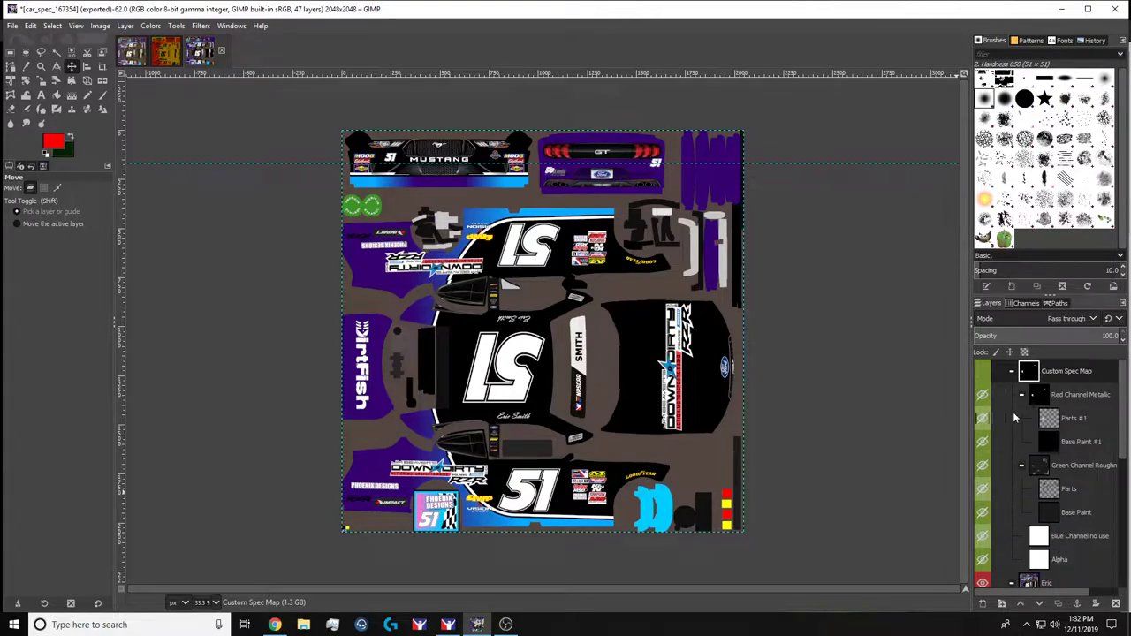
{"action": "left_click", "coordinate": [1061, 402]}
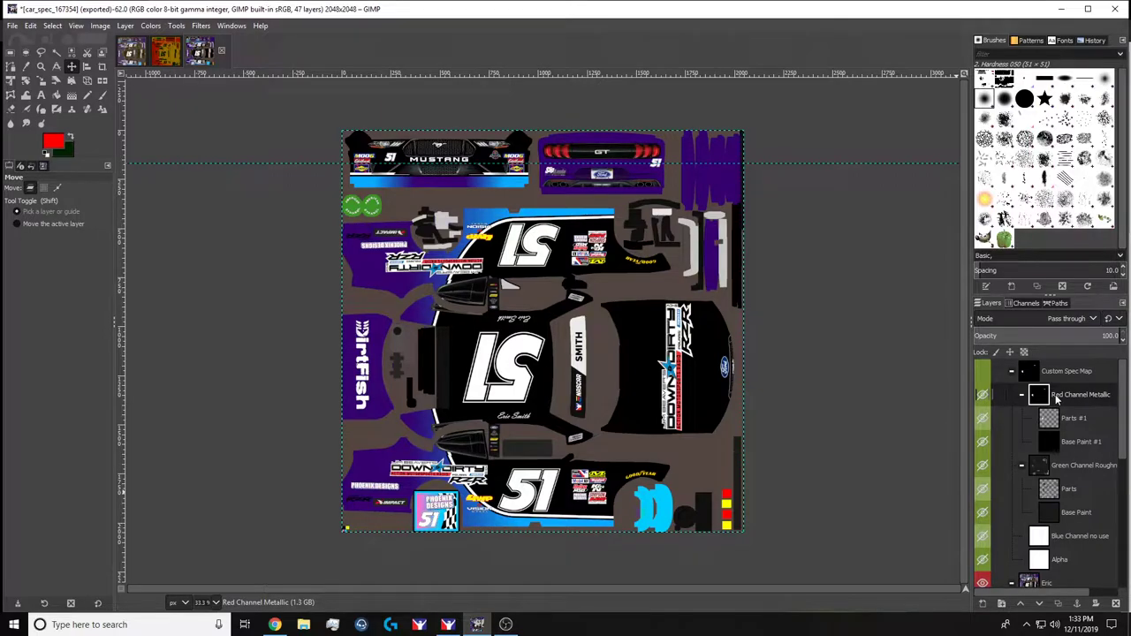
{"action": "left_click", "coordinate": [1069, 467]}
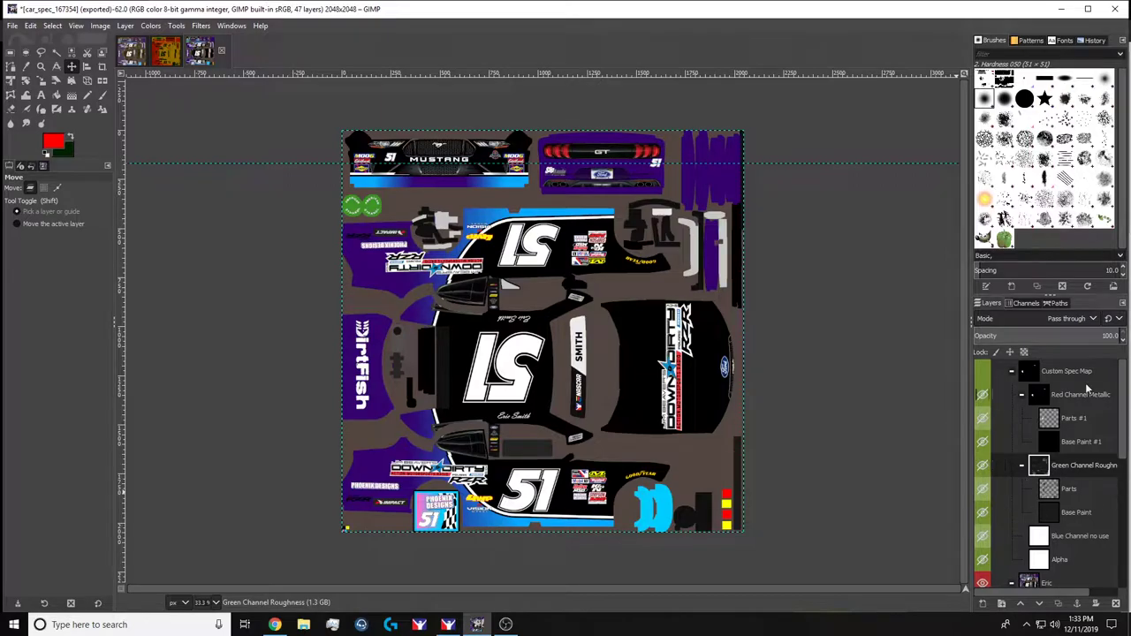
Set the foreground colour to pure green 00ff00 (G 255).
{"action": "left_click", "coordinate": [53, 144]}
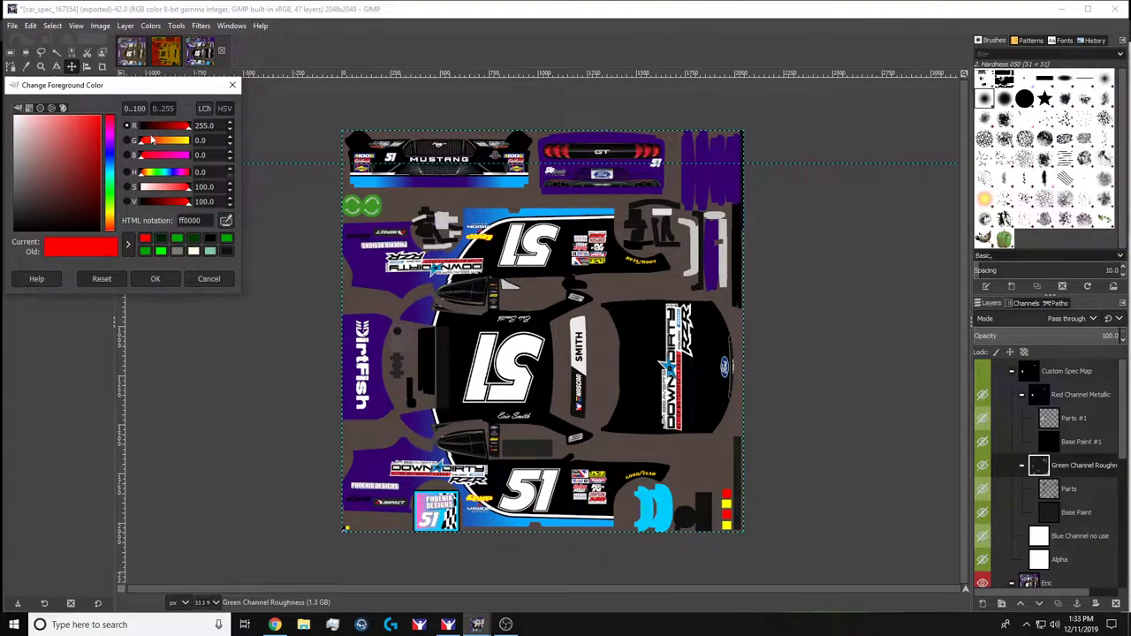
{"action": "left_click_drag", "start_coordinate": [152, 128], "coordinate": [121, 131]}
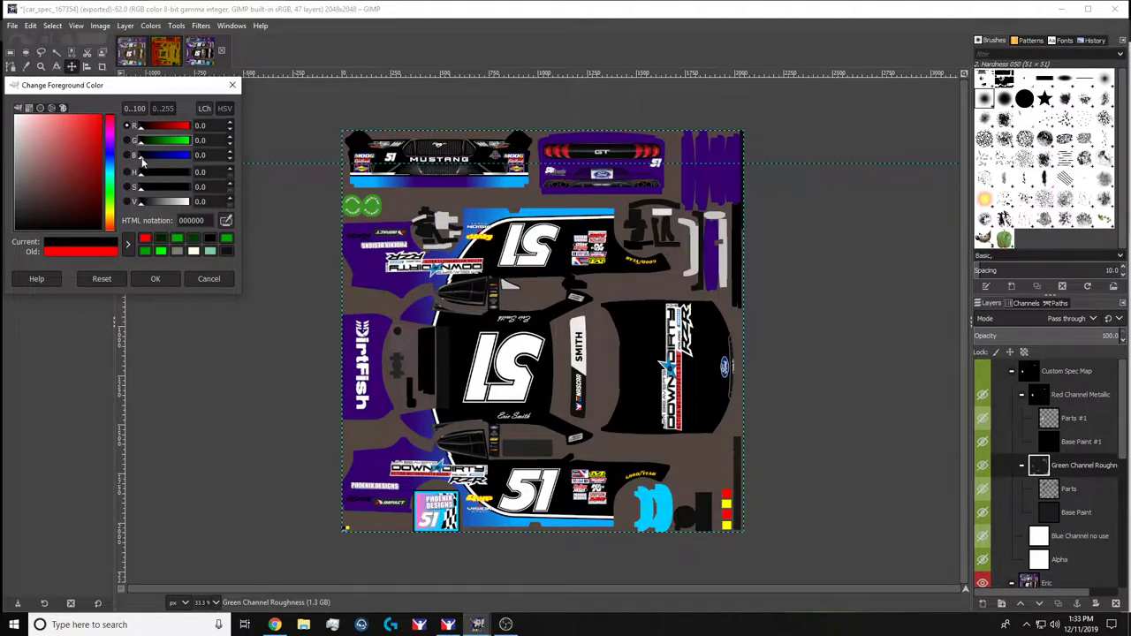
{"action": "left_click_drag", "start_coordinate": [140, 128], "coordinate": [189, 128]}
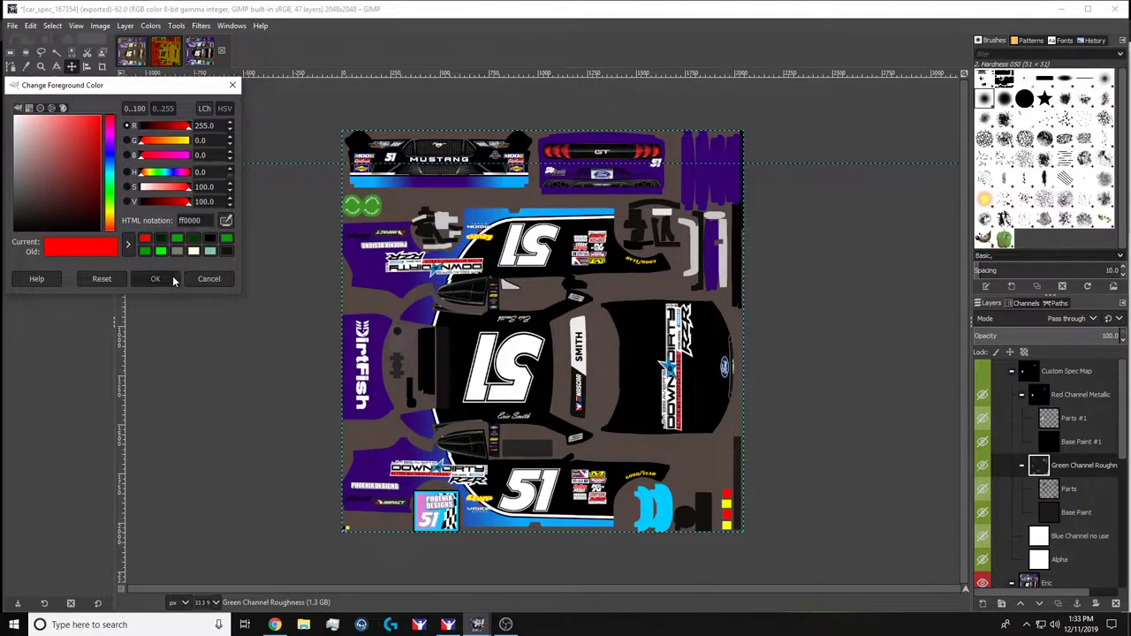
{"action": "left_click", "coordinate": [156, 278]}
{"action": "left_click", "coordinate": [72, 139]}
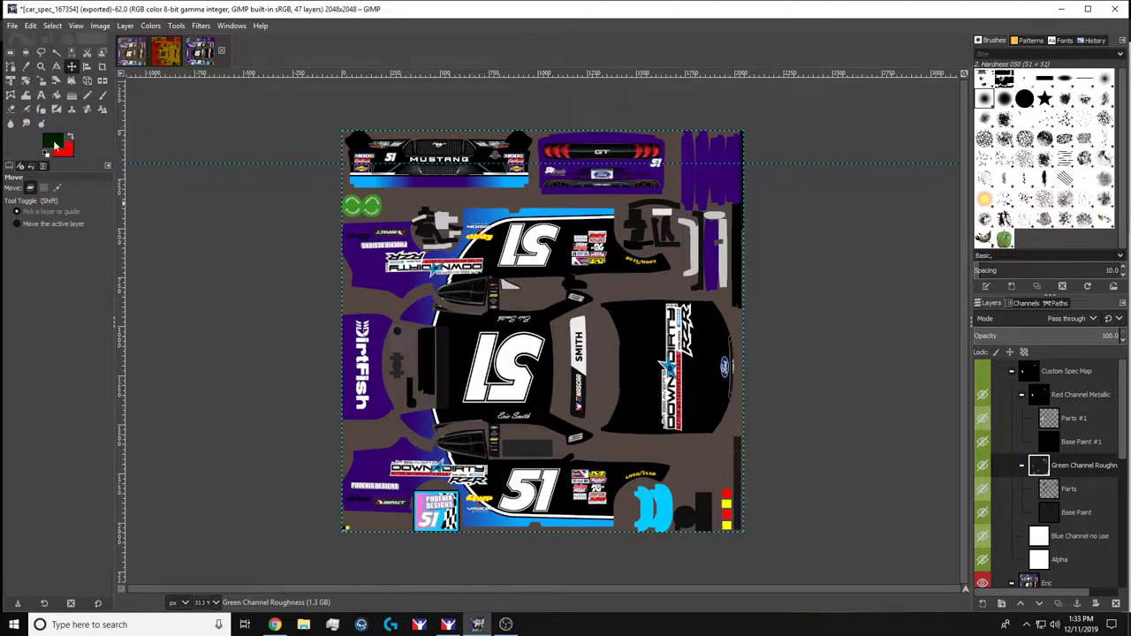
{"action": "left_click", "coordinate": [53, 144]}
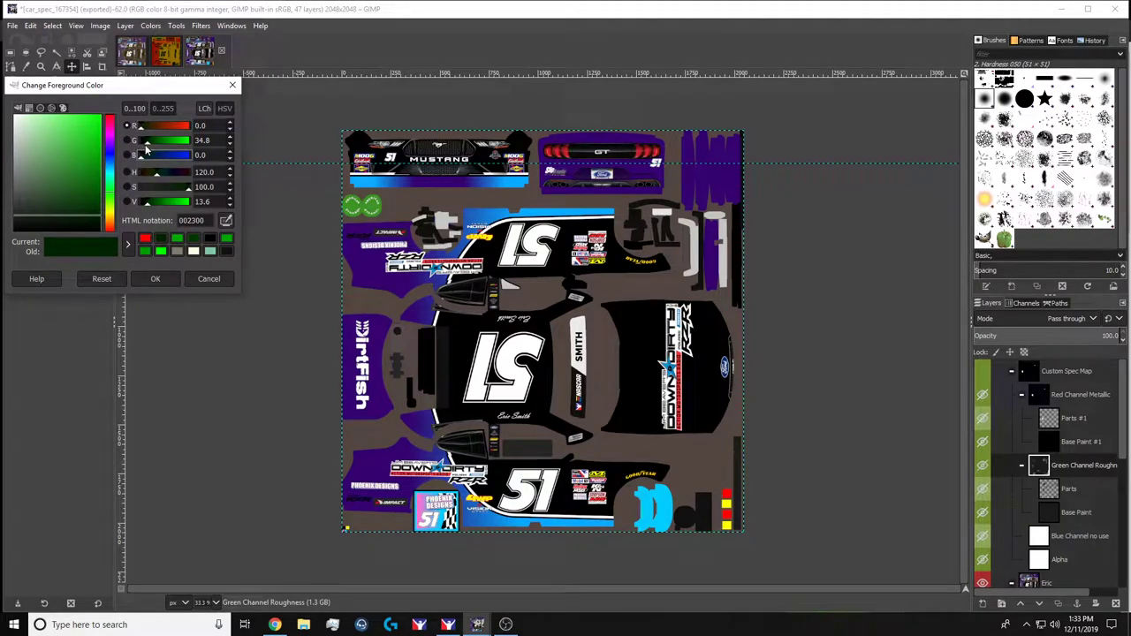
{"action": "left_click_drag", "start_coordinate": [147, 144], "coordinate": [285, 150]}
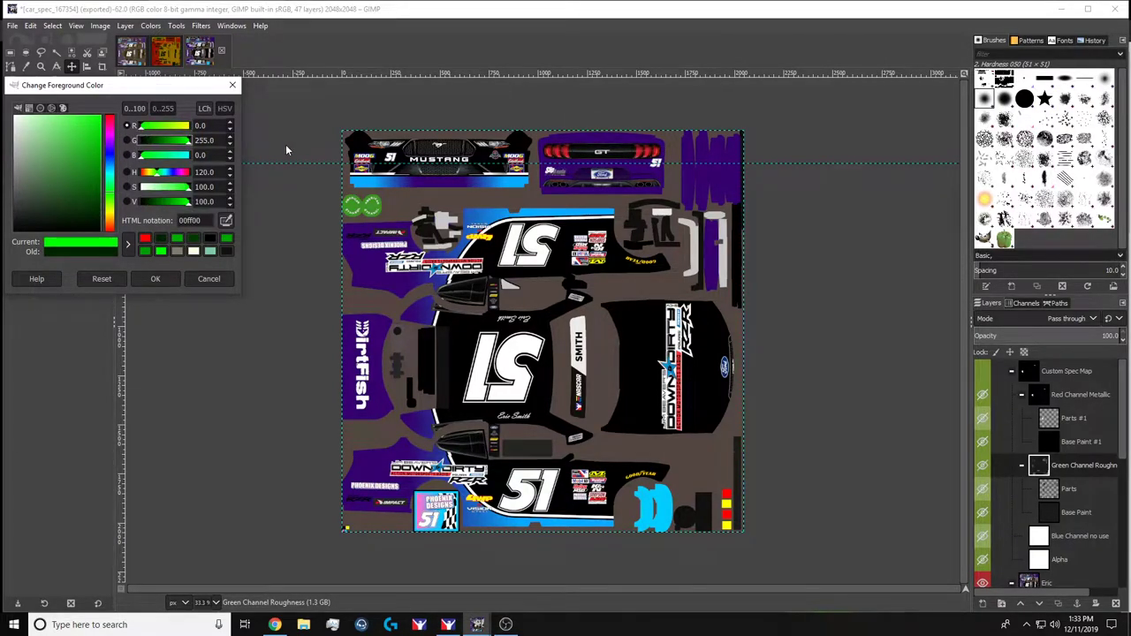
{"action": "left_click", "coordinate": [155, 279]}
Switch to Bucket Fill, reconfirm bright green as foreground, and show the Custom Spec Map group.
{"action": "key", "text": "shift+b"}
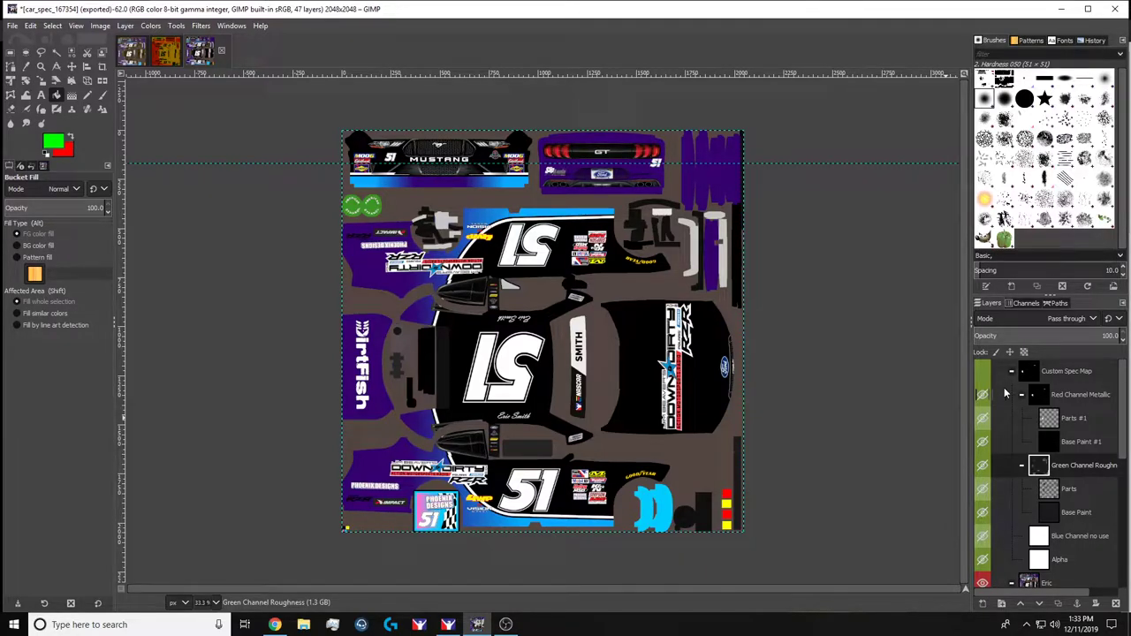
{"action": "left_click", "coordinate": [51, 141]}
{"action": "left_click", "coordinate": [18, 209]}
{"action": "left_click_drag", "start_coordinate": [18, 209], "coordinate": [2, 256]}
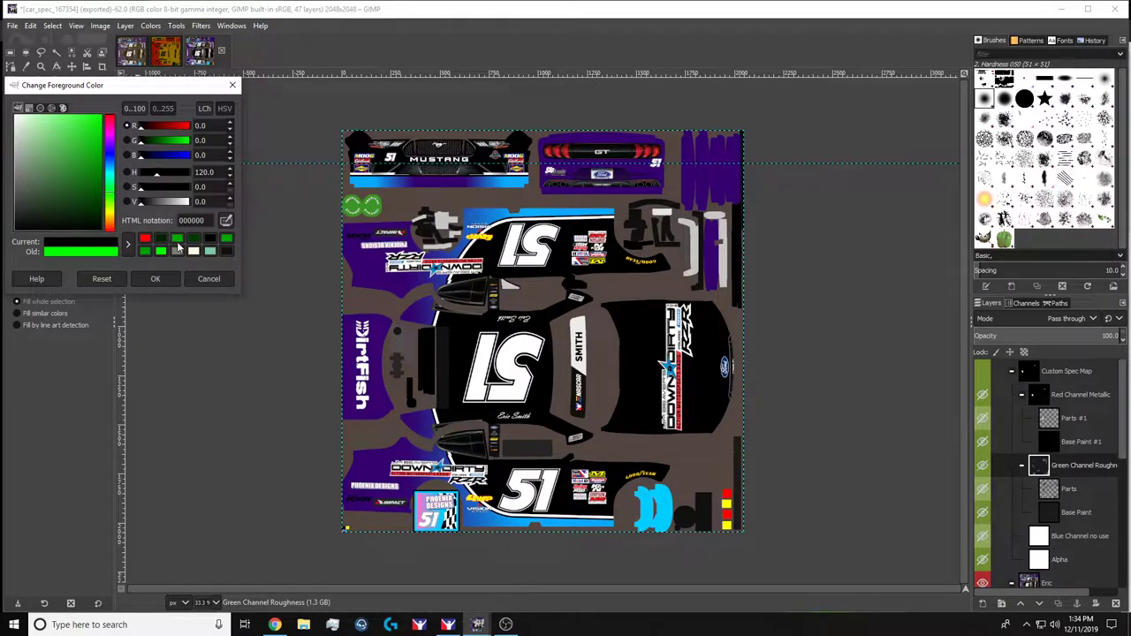
{"action": "left_click", "coordinate": [160, 253]}
{"action": "left_click_drag", "start_coordinate": [100, 126], "coordinate": [134, 279]}
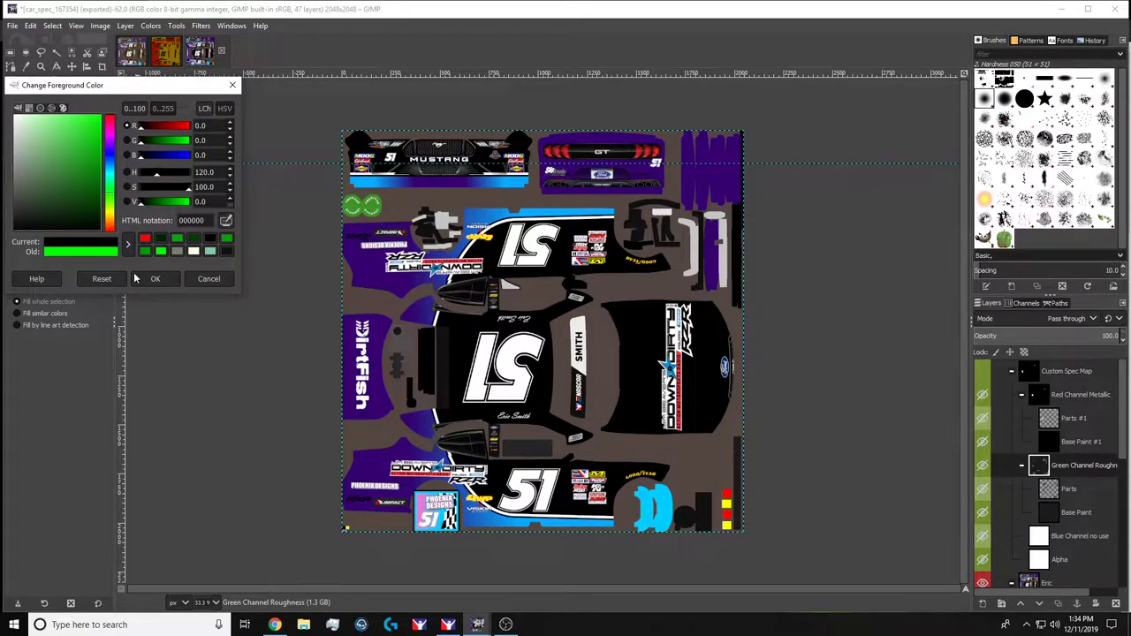
{"action": "left_click", "coordinate": [178, 239]}
{"action": "left_click", "coordinate": [162, 252]}
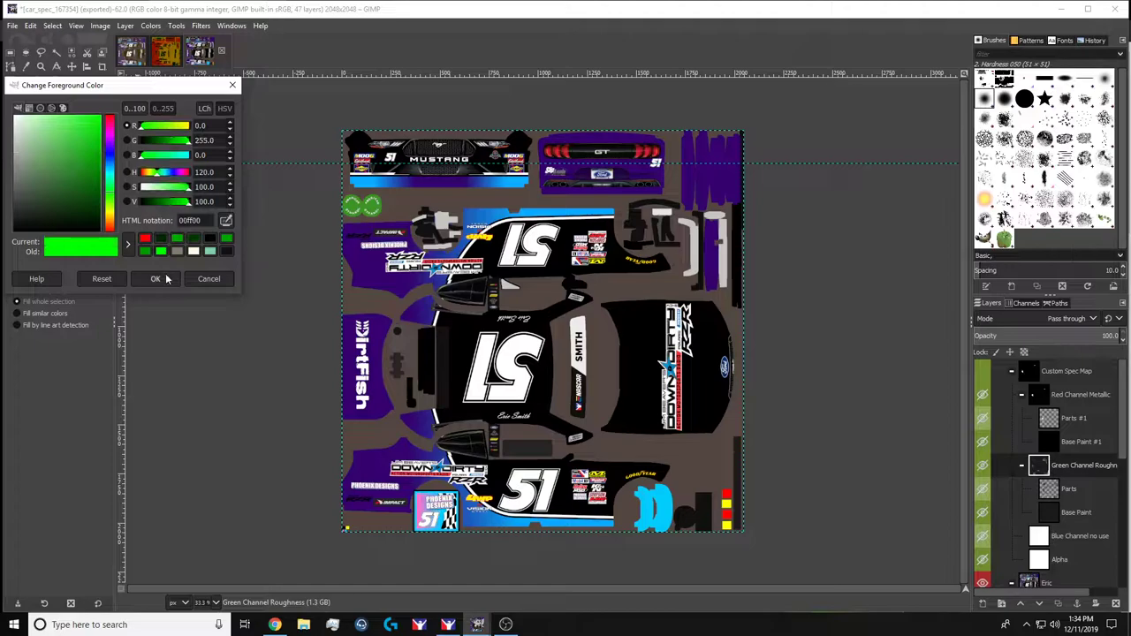
{"action": "left_click", "coordinate": [154, 278]}
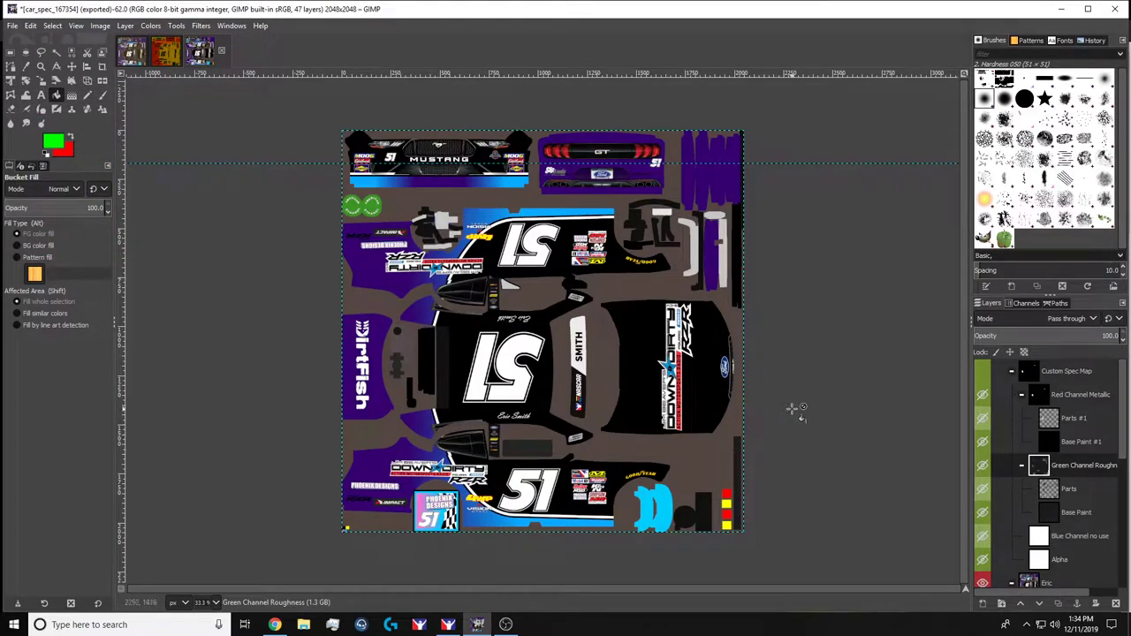
{"action": "left_click", "coordinate": [981, 372]}
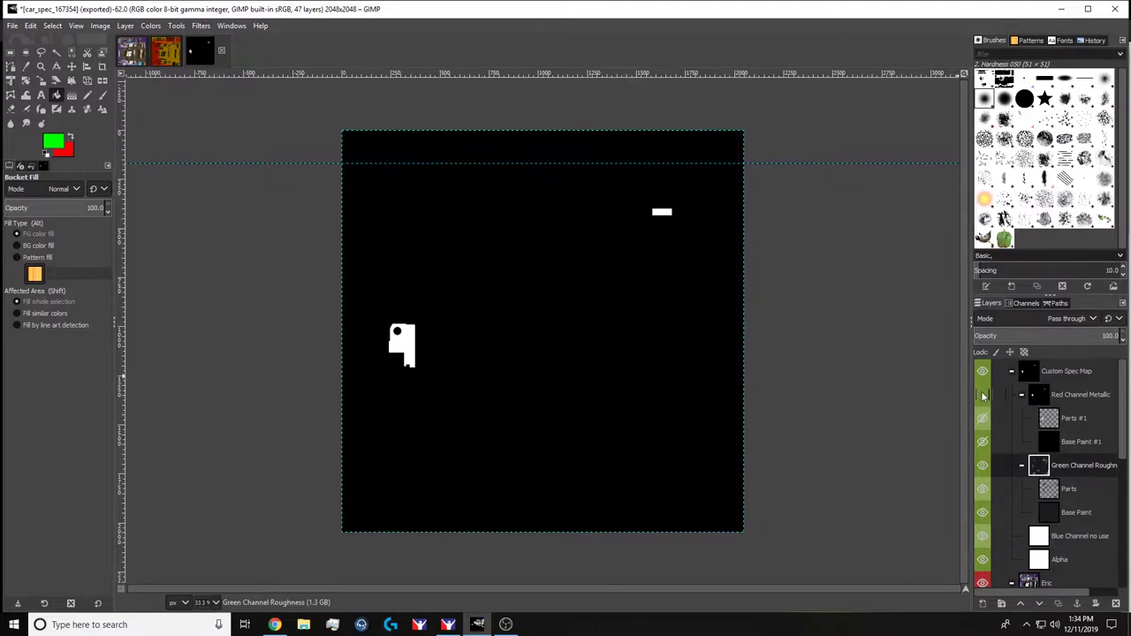
Hide Red Channel Metallic, select Base Paint, and sample its dark grey with the Color Picker.
{"action": "left_click", "coordinate": [983, 395]}
{"action": "left_click", "coordinate": [1065, 510]}
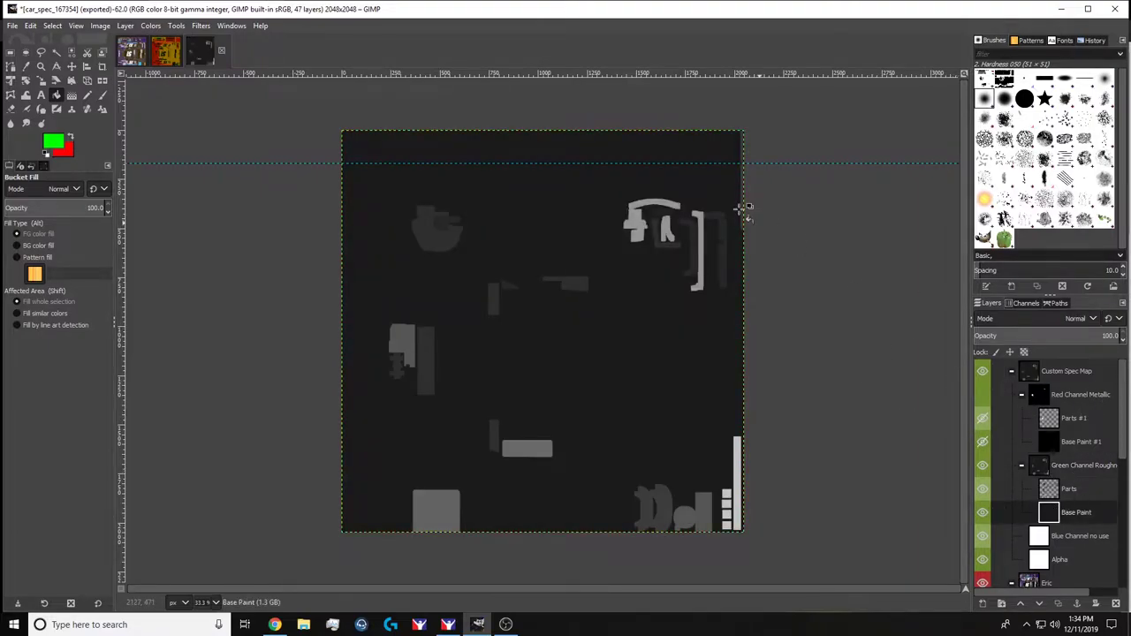
{"action": "left_click", "coordinate": [28, 66]}
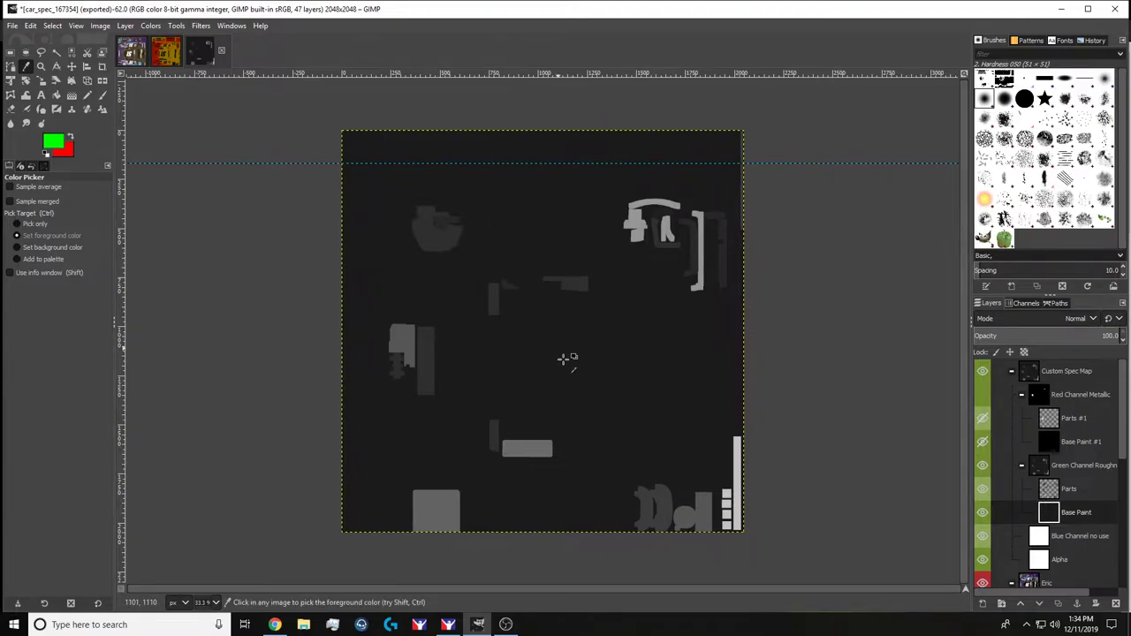
{"action": "left_click", "coordinate": [544, 329]}
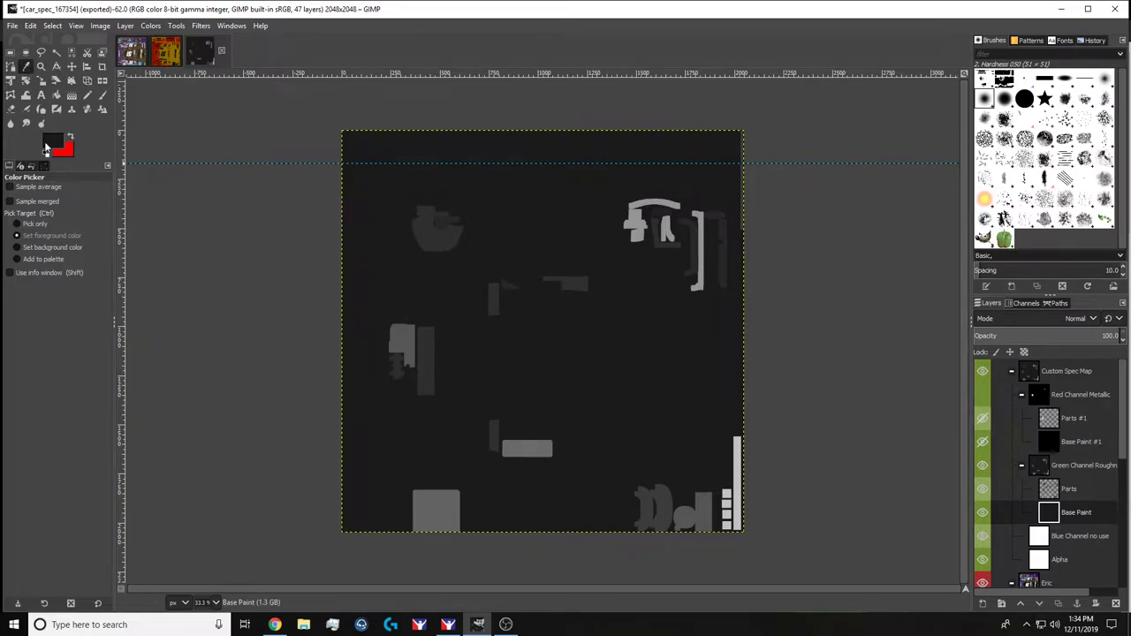
Set the foreground colour to dark green with the G slider at 25.2.
{"action": "left_click", "coordinate": [48, 144]}
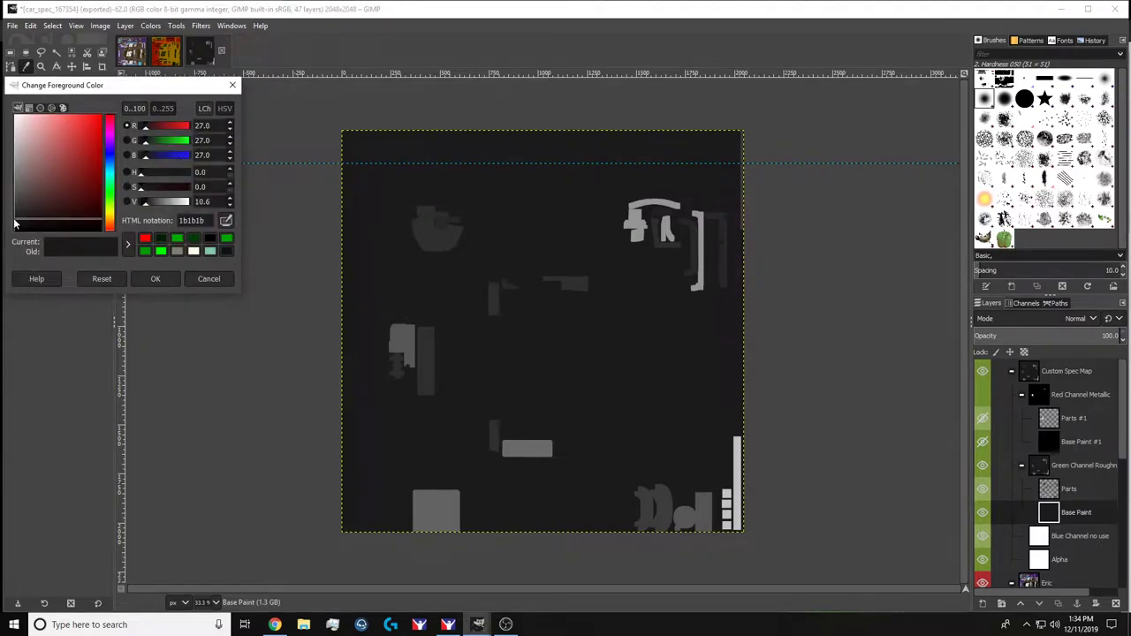
{"action": "mouse_move", "coordinate": [14, 223]}
{"action": "left_mouse_down"}
{"action": "mouse_move", "coordinate": [3, 243]}
{"action": "mouse_move", "coordinate": [2, 223]}
{"action": "left_mouse_up"}
{"action": "left_click", "coordinate": [160, 254]}
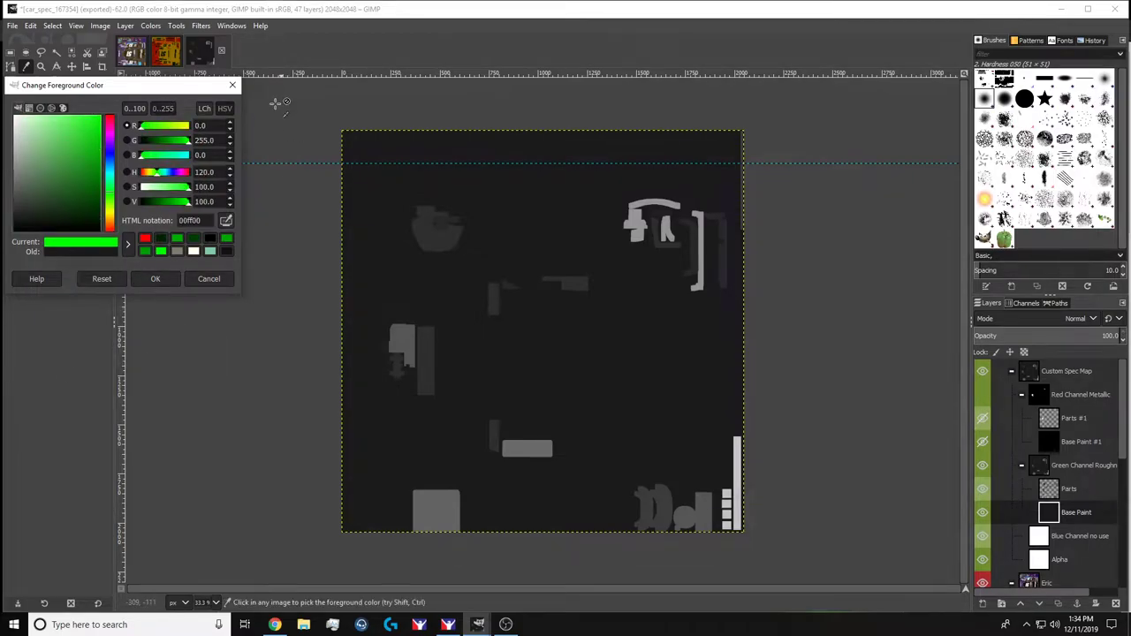
{"action": "left_click_drag", "start_coordinate": [190, 148], "coordinate": [147, 152]}
{"action": "left_click", "coordinate": [155, 278]}
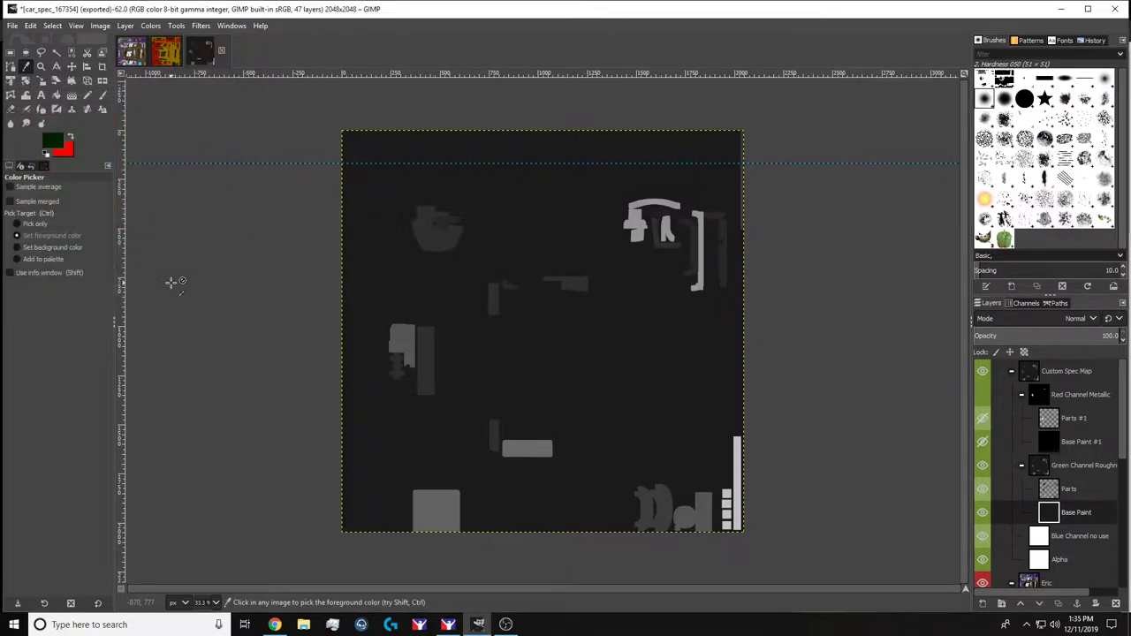
Bucket-fill the roughness Base Paint dark green, then show Red Channel Metallic and select Base Paint #1.
{"action": "key", "text": "shift+b"}
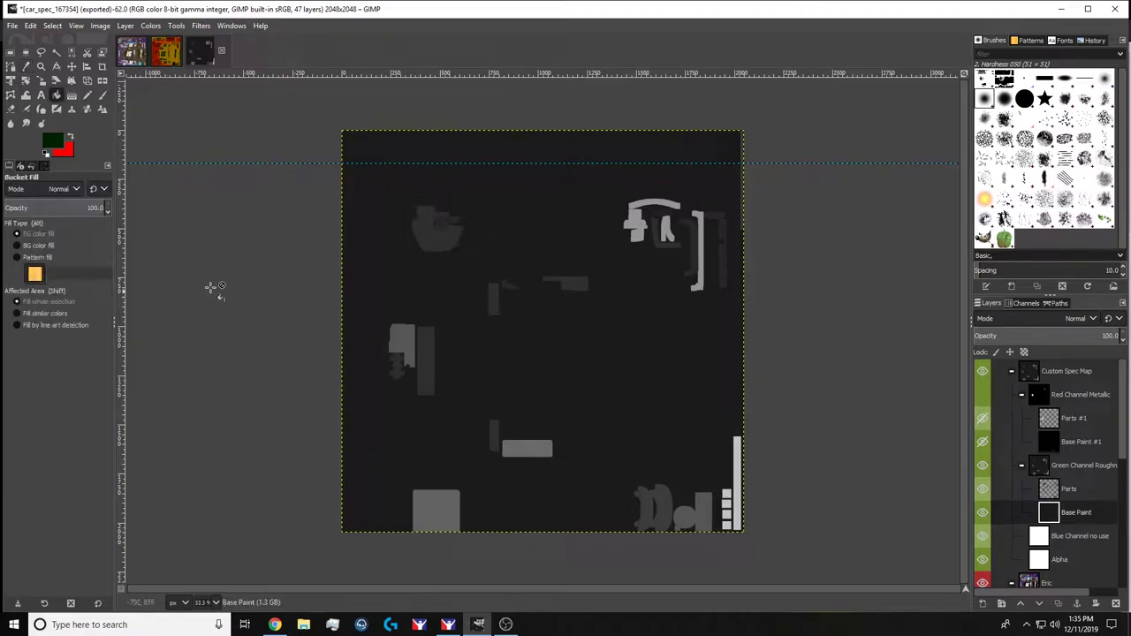
{"action": "left_click", "coordinate": [569, 324]}
{"action": "left_click", "coordinate": [983, 395]}
{"action": "left_click", "coordinate": [1043, 441]}
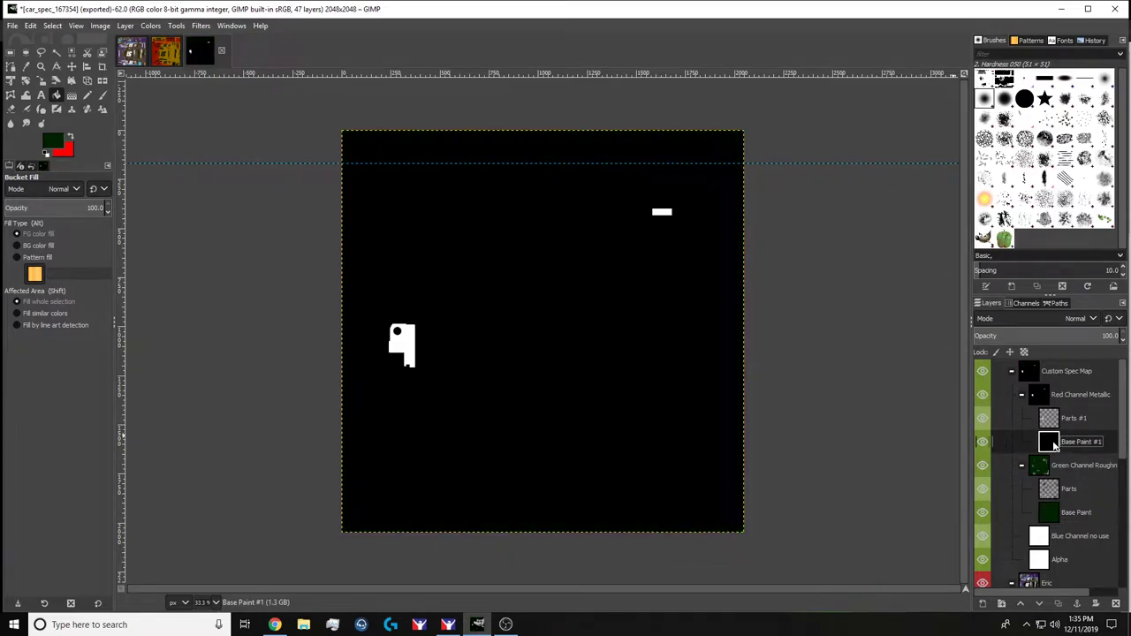
Set the foreground colour back to red.
{"action": "left_click", "coordinate": [70, 135]}
{"action": "left_click", "coordinate": [53, 142]}
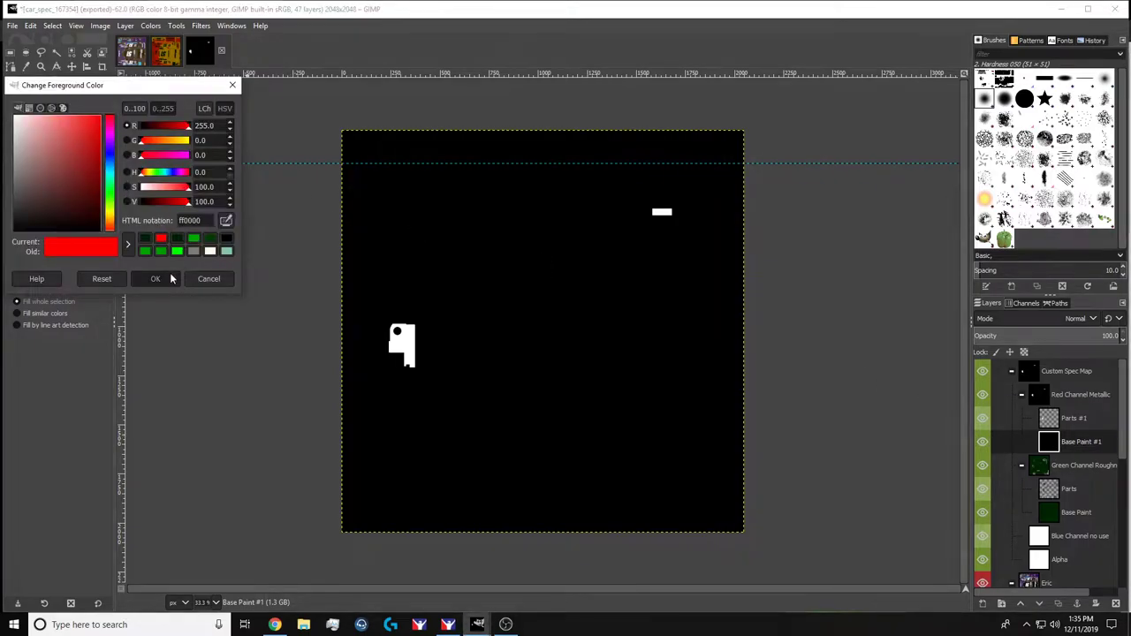
{"action": "left_click", "coordinate": [154, 278]}
{"action": "left_click", "coordinate": [55, 143]}
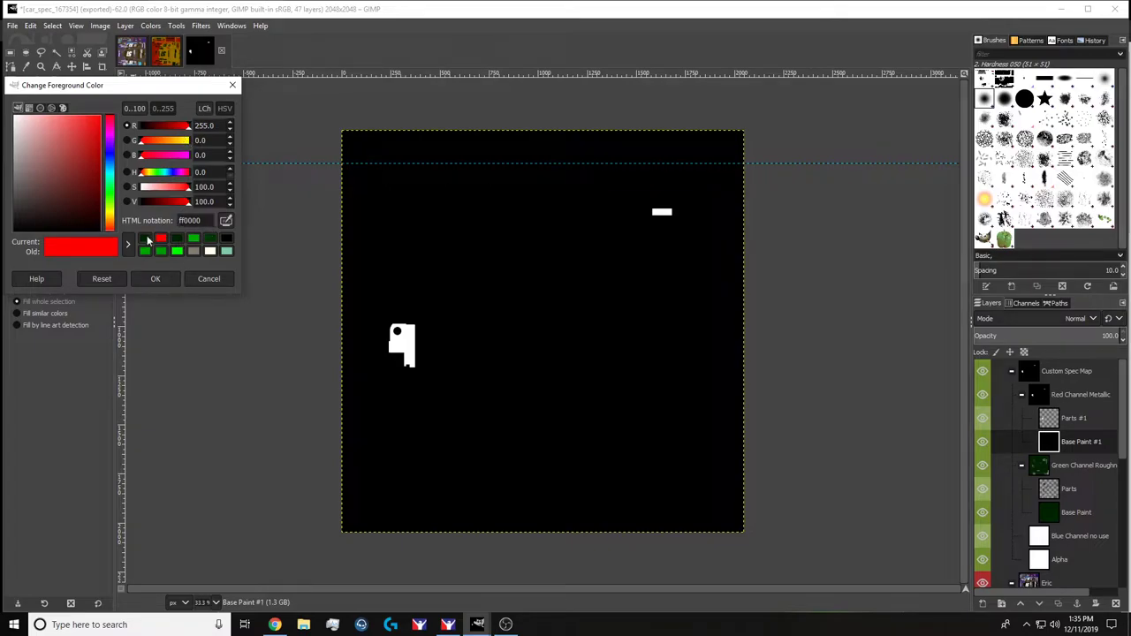
{"action": "left_click", "coordinate": [148, 240]}
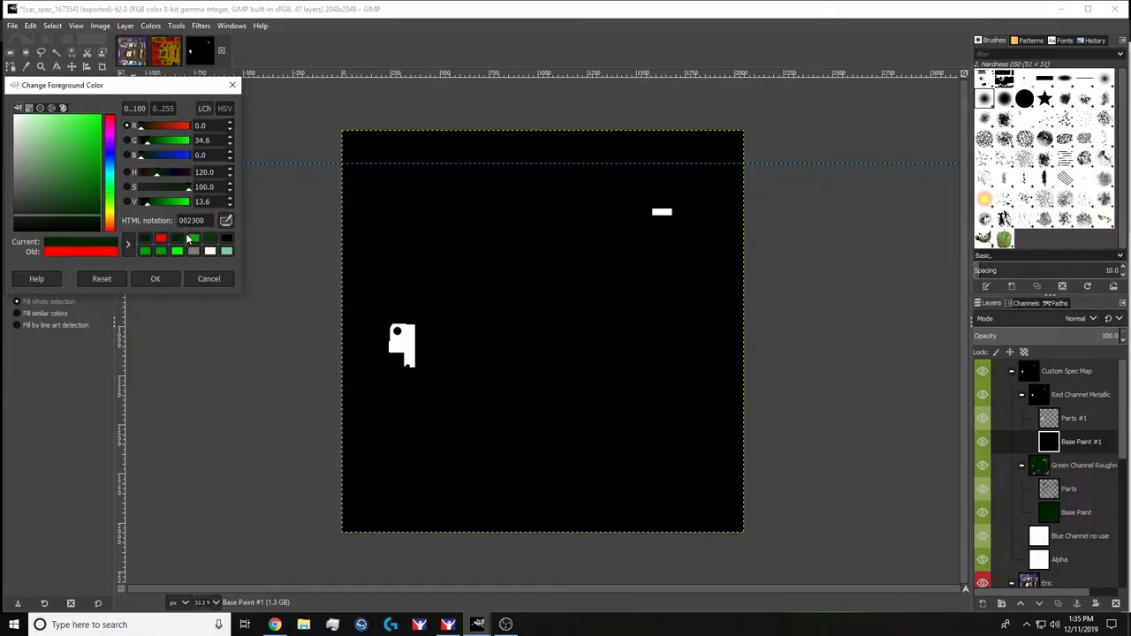
{"action": "left_click", "coordinate": [178, 251]}
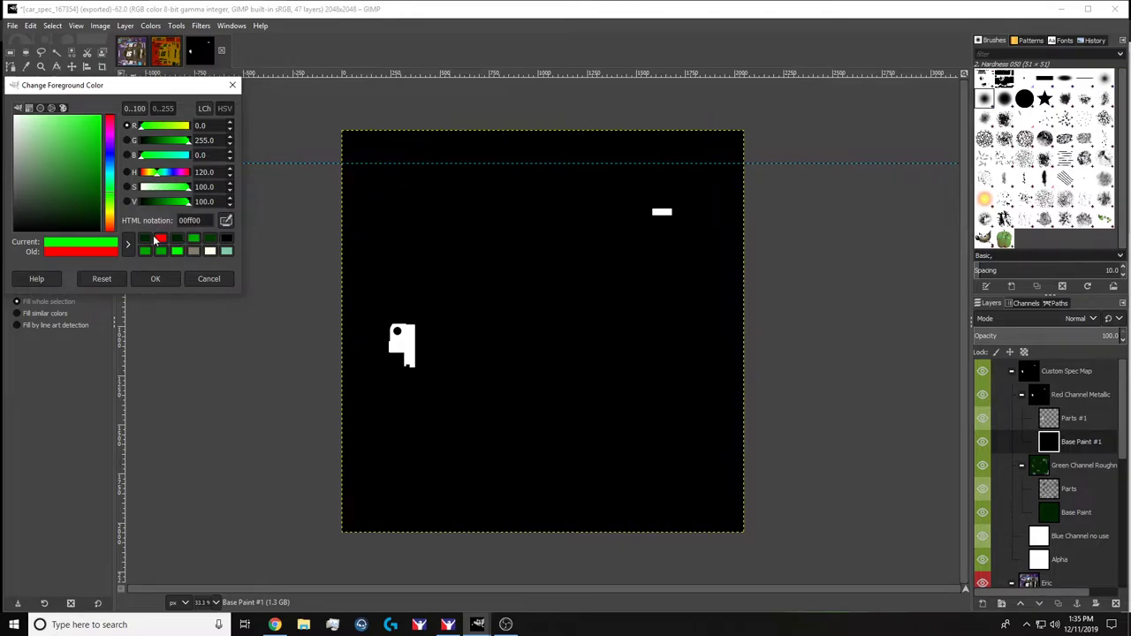
{"action": "left_click", "coordinate": [159, 238]}
{"action": "left_click", "coordinate": [155, 278]}
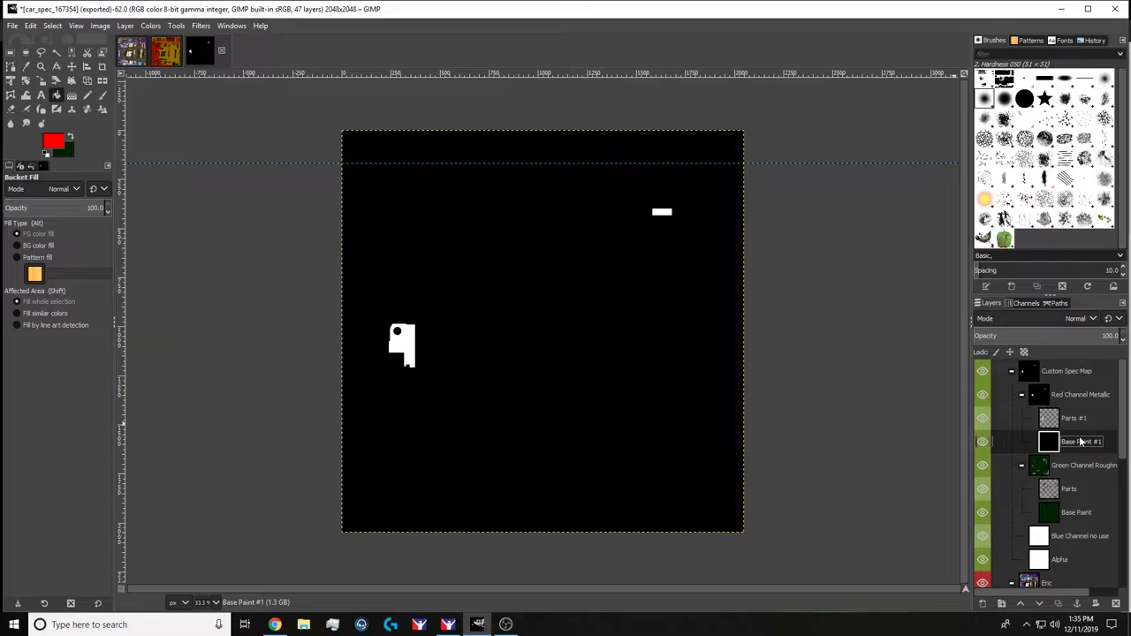
Fill Base Paint #1 solid red and select the Custom Spec Map group.
{"action": "left_click", "coordinate": [608, 292]}
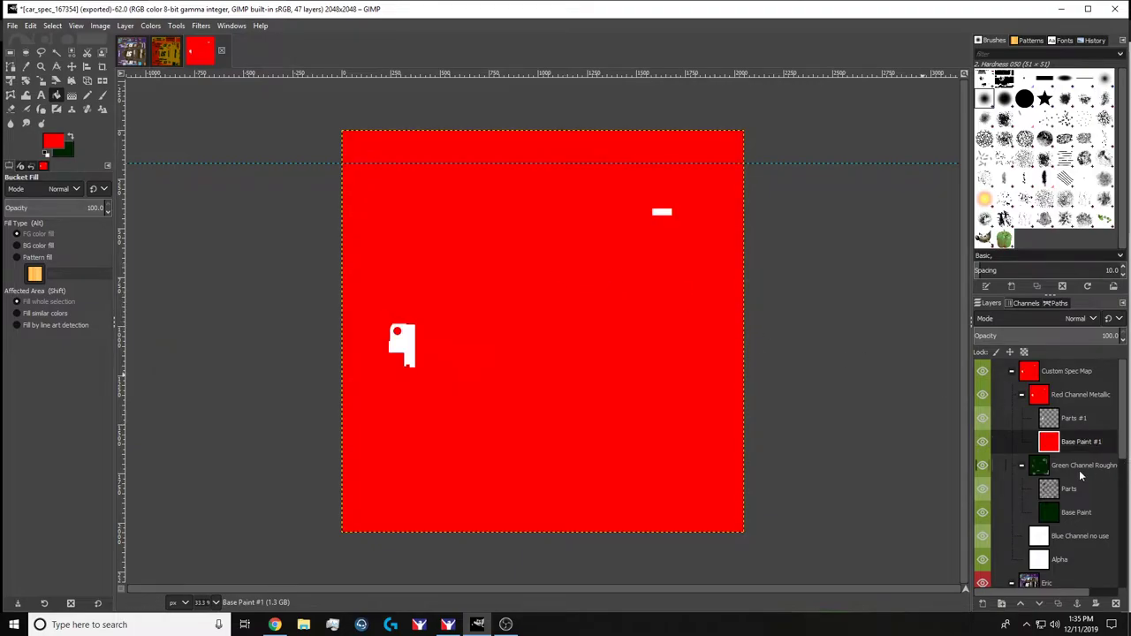
{"action": "scroll", "coordinate": [1077, 447], "scroll_direction": "down", "scroll_amount": 3}
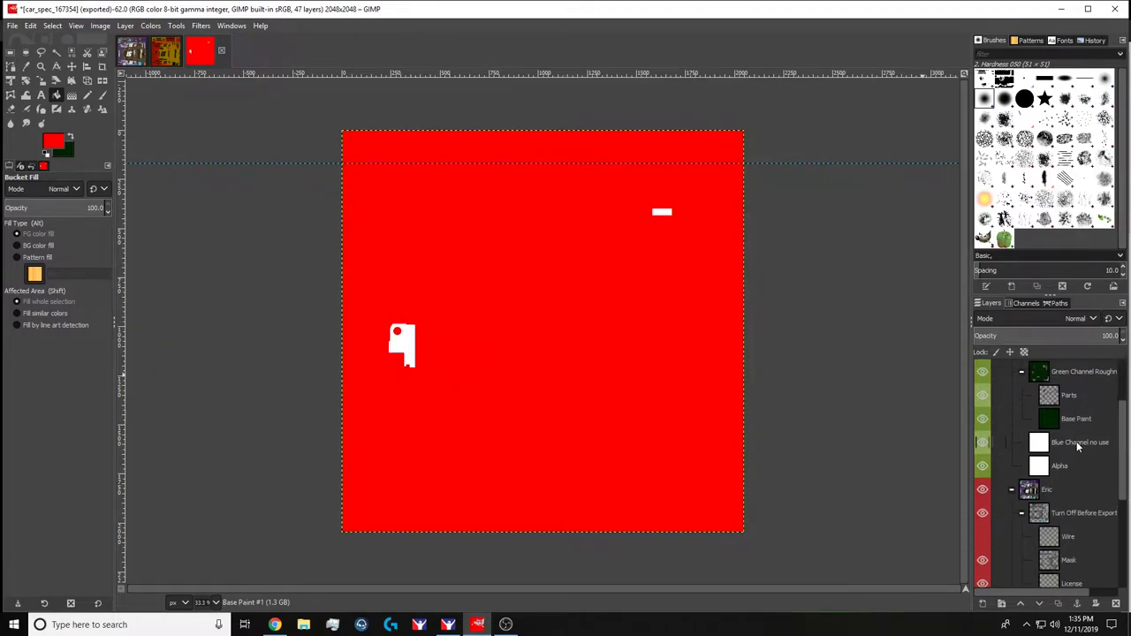
{"action": "scroll", "coordinate": [1056, 473], "scroll_direction": "up", "scroll_amount": 3}
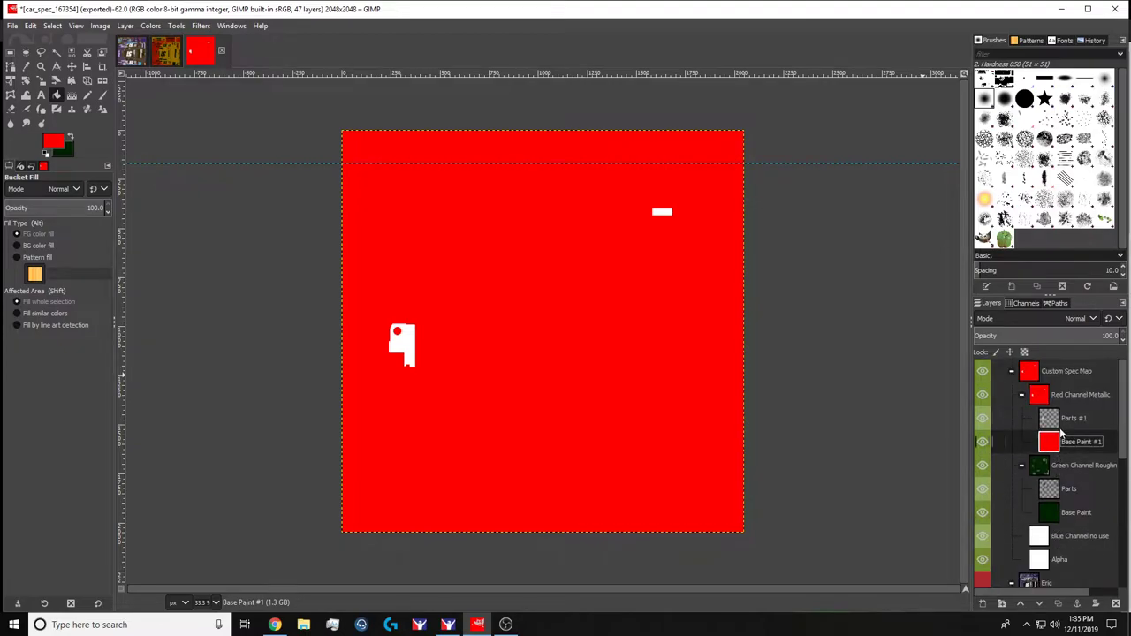
{"action": "left_click", "coordinate": [1052, 373]}
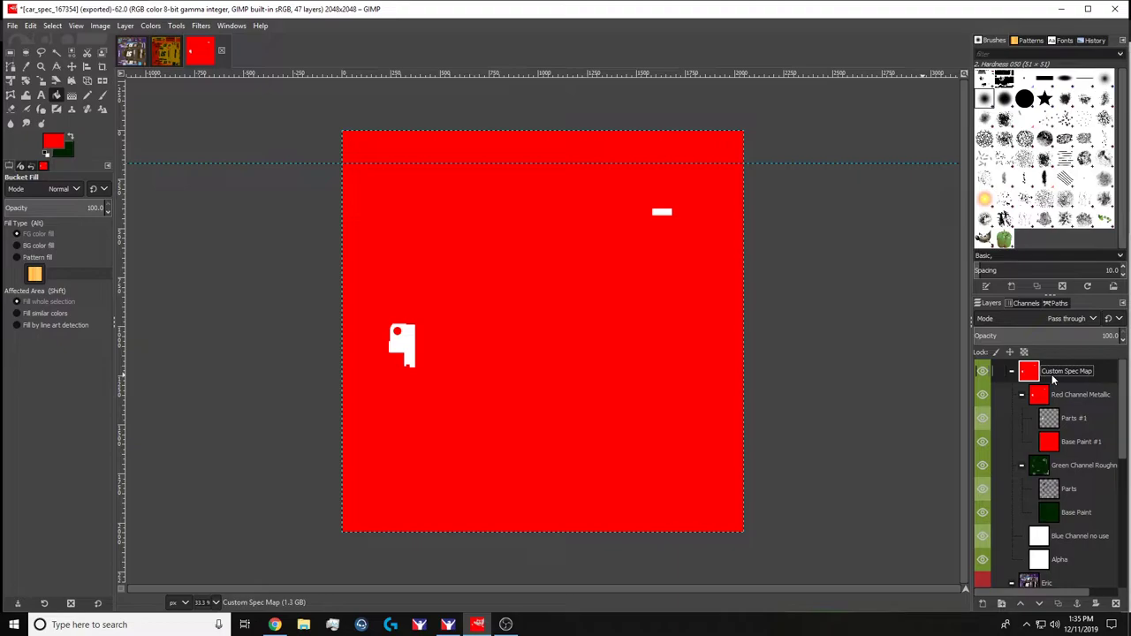
Export the spec map over the existing car_spec_167354.tga, replacing it with default TGA options.
{"action": "key", "text": "shift+ctrl+e"}
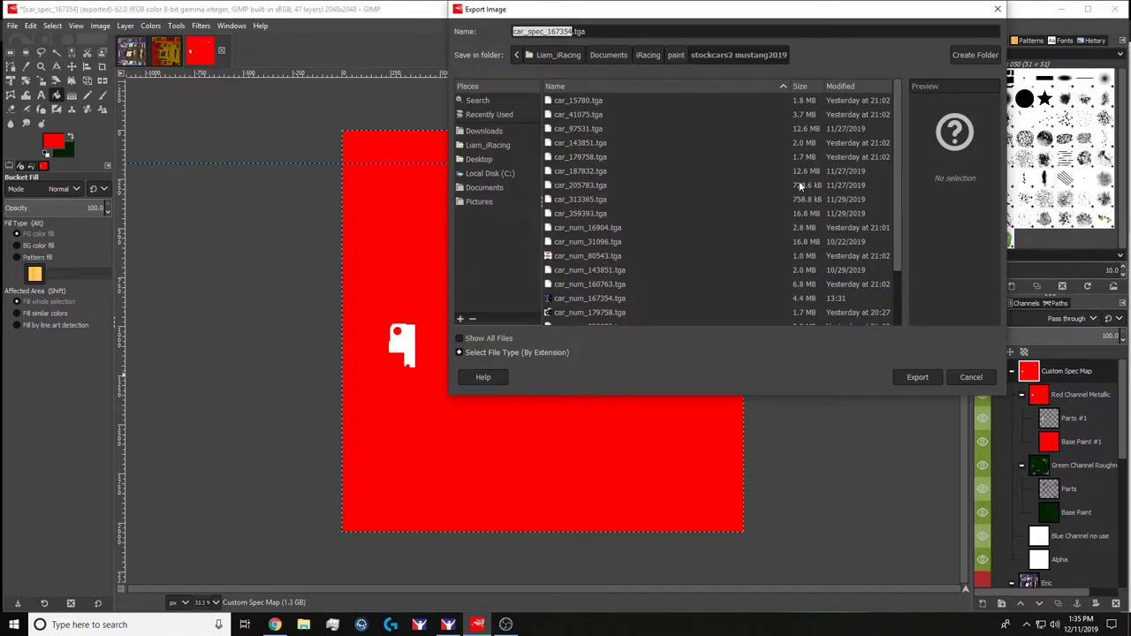
{"action": "left_click", "coordinate": [917, 377]}
{"action": "left_click", "coordinate": [783, 259]}
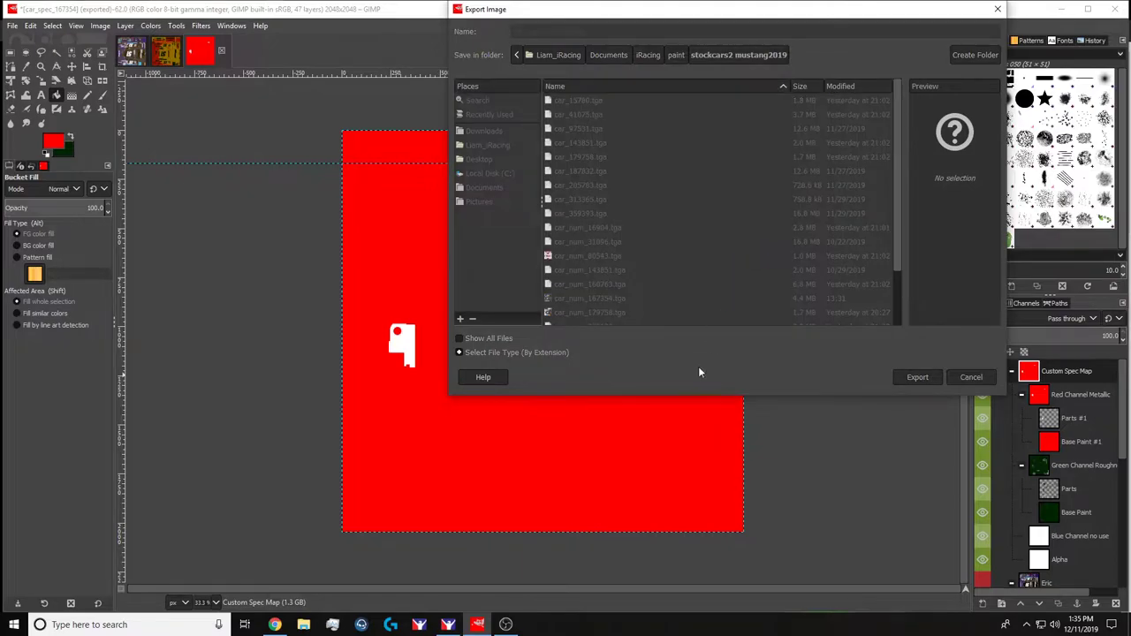
{"action": "left_click", "coordinate": [572, 362]}
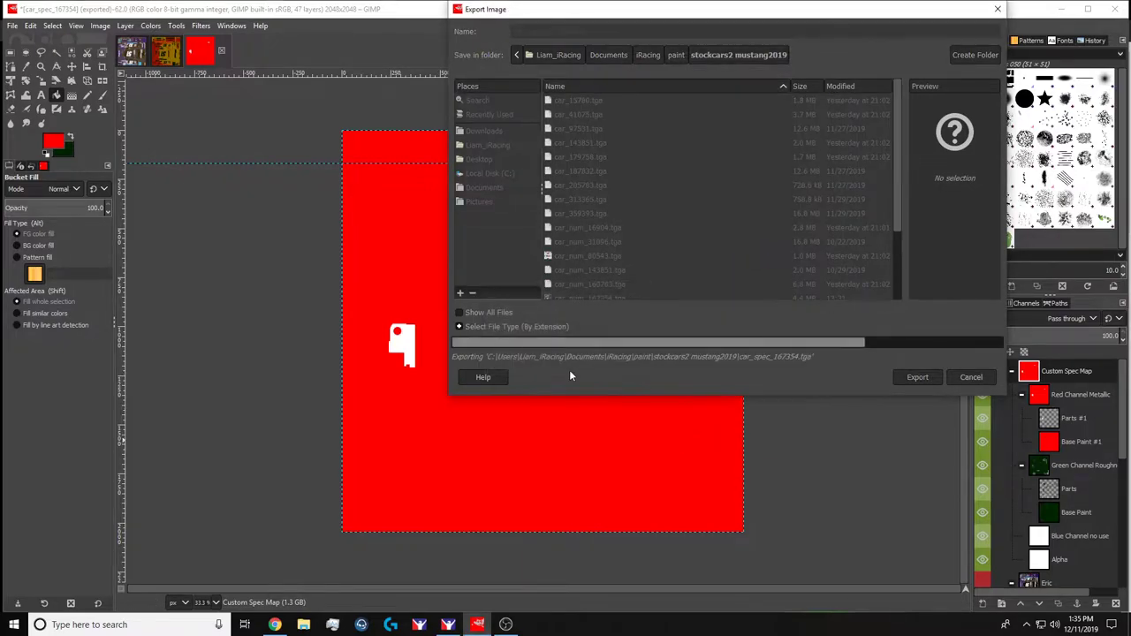
{"action": "left_click", "coordinate": [456, 627]}
Reload the car's textures and orbit the #51 Mustang through front, side and rear three-quarter views.
{"action": "key", "text": "ctrl+r"}
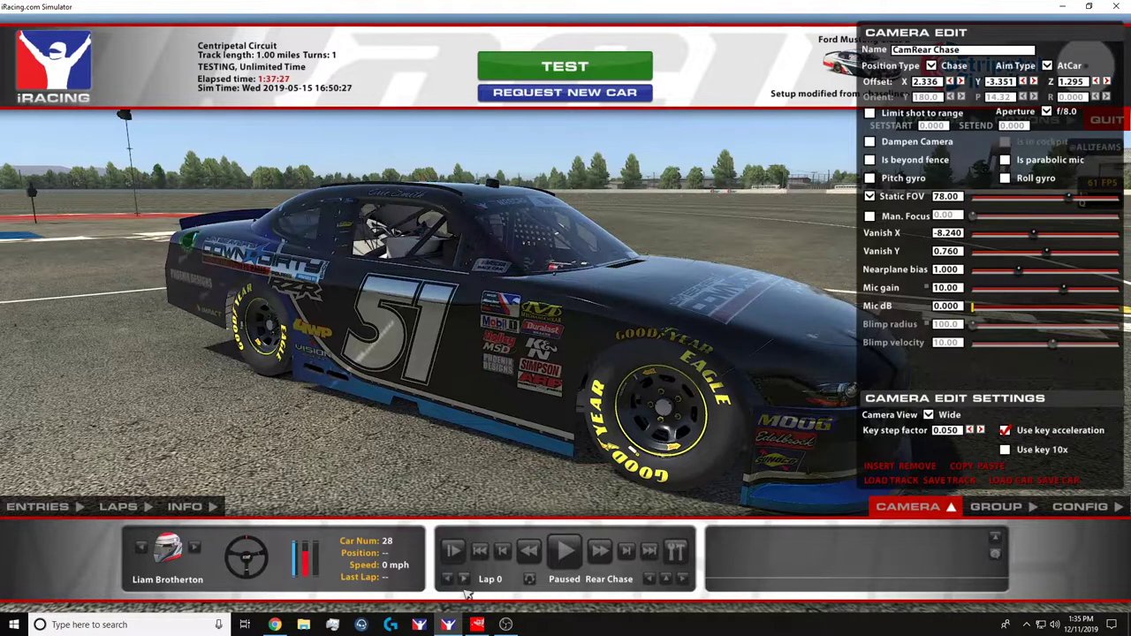
{"action": "left_click_drag", "start_coordinate": [541, 349], "coordinate": [684, 298]}
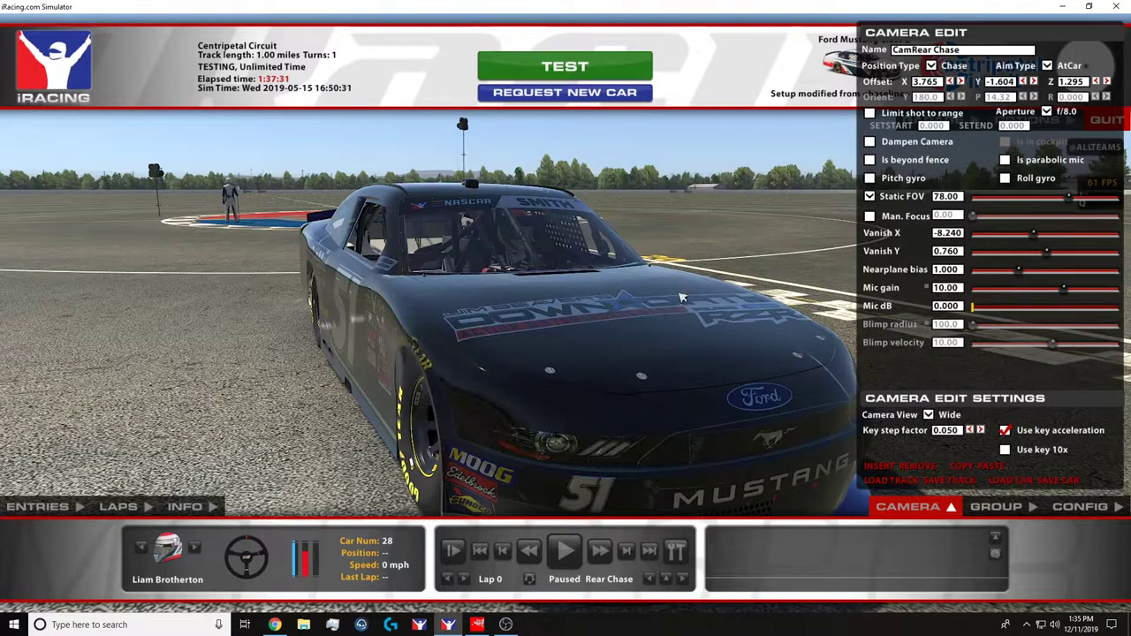
{"action": "left_click_drag", "start_coordinate": [509, 436], "coordinate": [681, 245]}
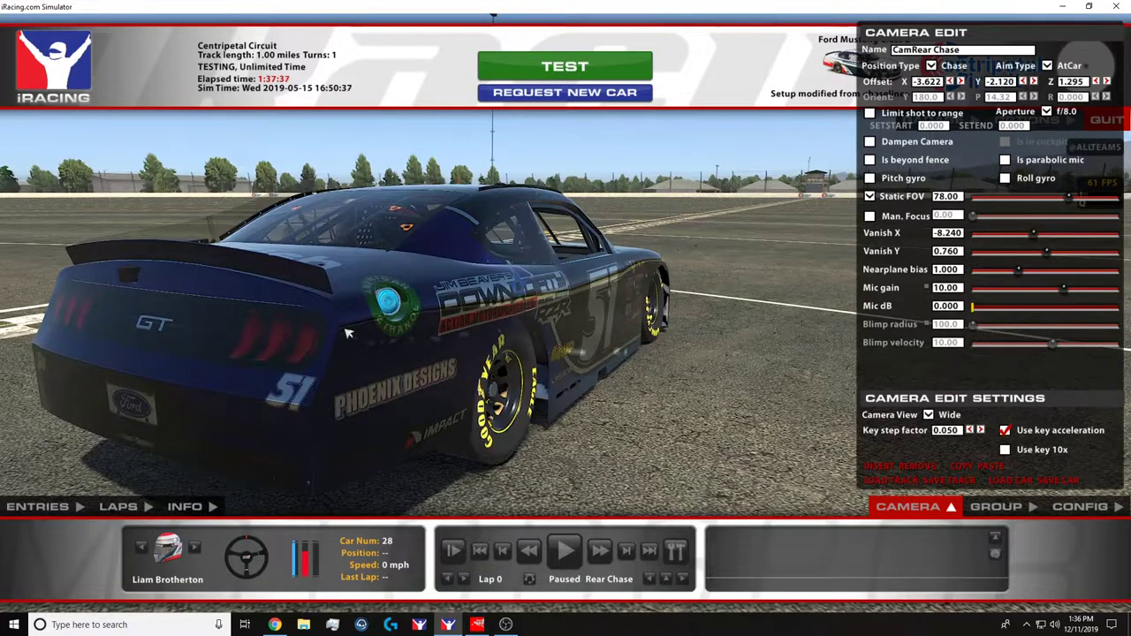
{"action": "left_click_drag", "start_coordinate": [267, 302], "coordinate": [408, 372]}
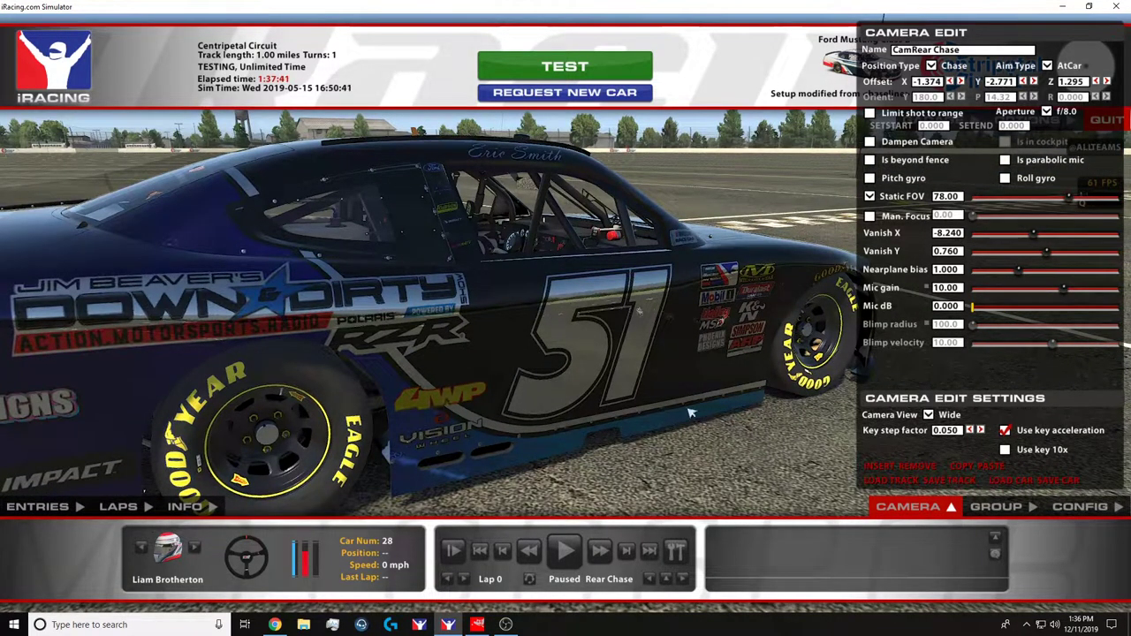
{"action": "left_click_drag", "start_coordinate": [291, 441], "coordinate": [576, 335]}
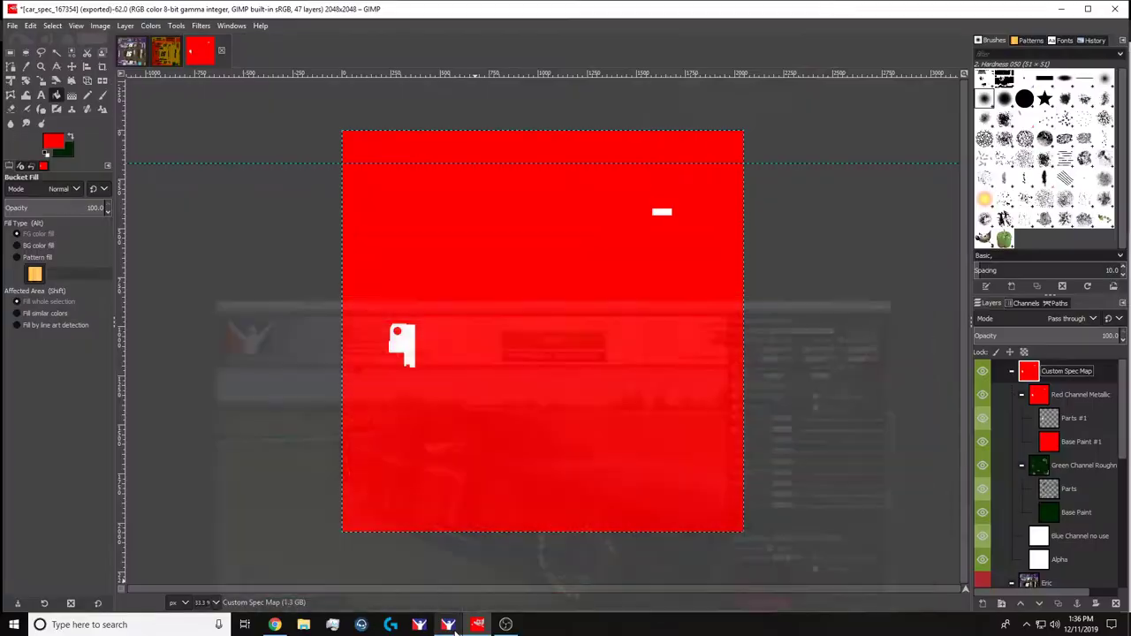
Hide Base Paint #1 and add a new transparent layer above it in the Red Channel Metallic group.
{"action": "scroll", "coordinate": [1033, 442], "scroll_direction": "down", "scroll_amount": 5}
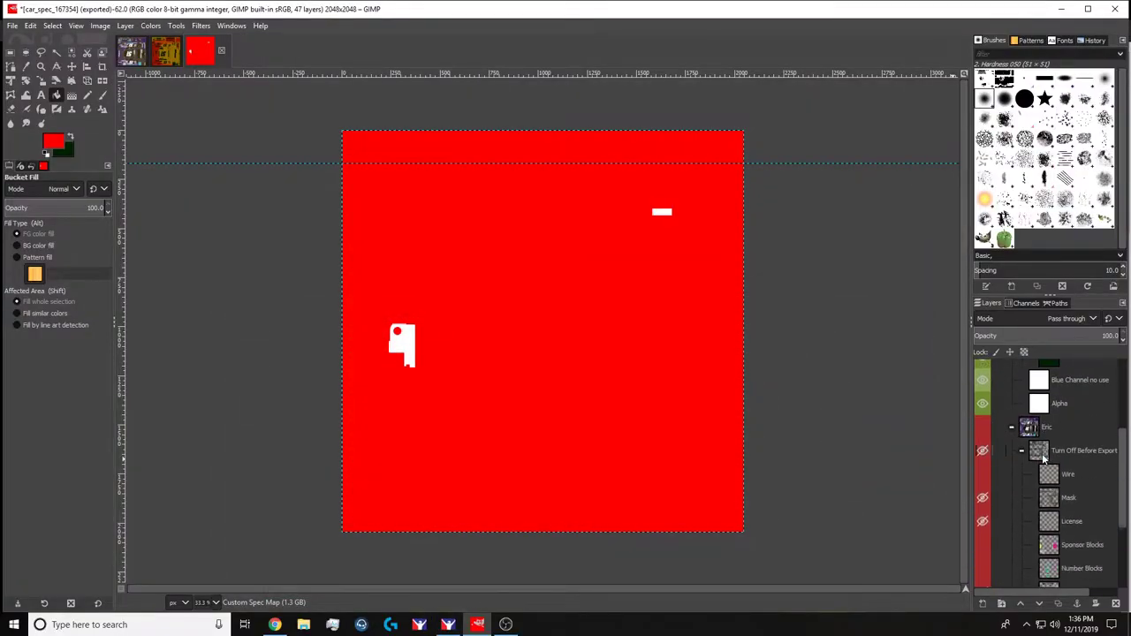
{"action": "scroll", "coordinate": [1076, 483], "scroll_direction": "down", "scroll_amount": 1}
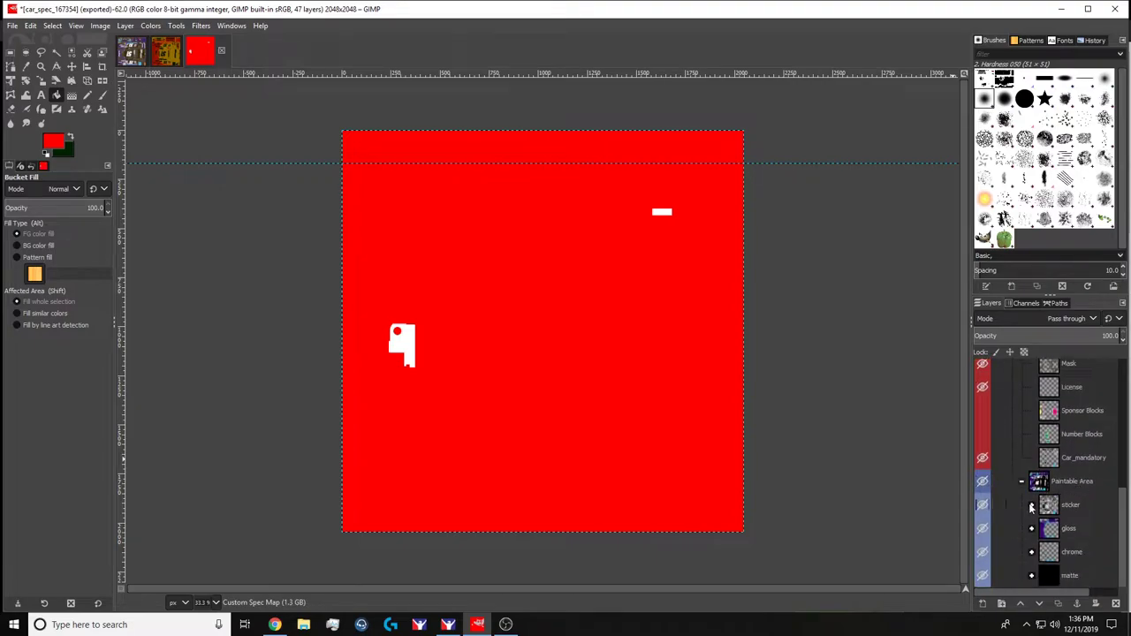
{"action": "scroll", "coordinate": [1061, 442], "scroll_direction": "up", "scroll_amount": 6}
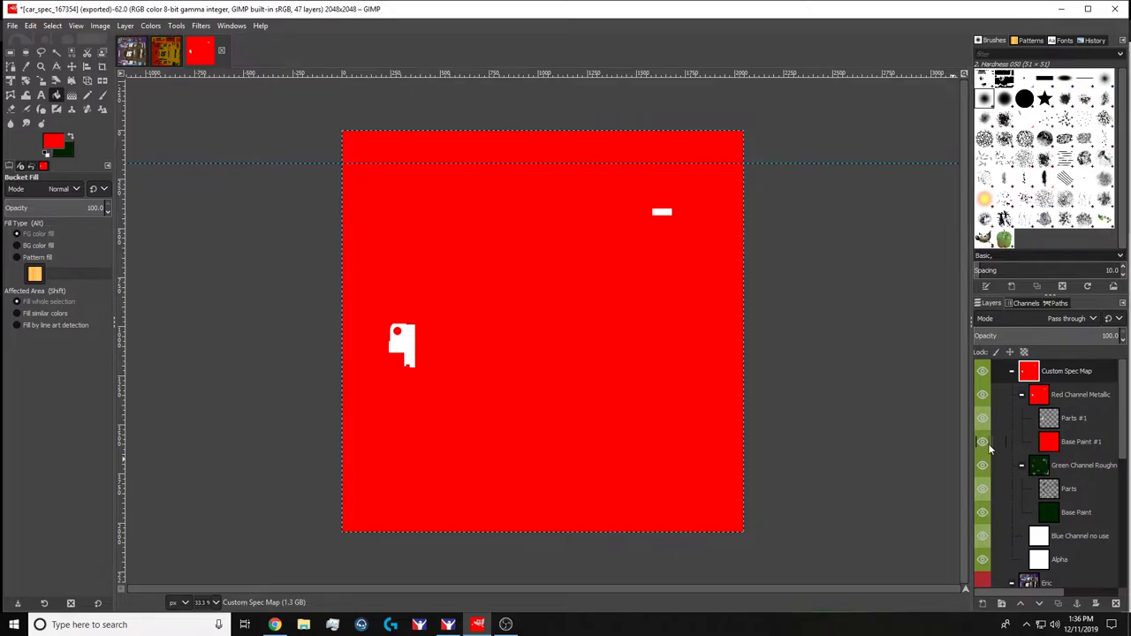
{"action": "left_click", "coordinate": [988, 447]}
{"action": "right_click", "coordinate": [1061, 447]}
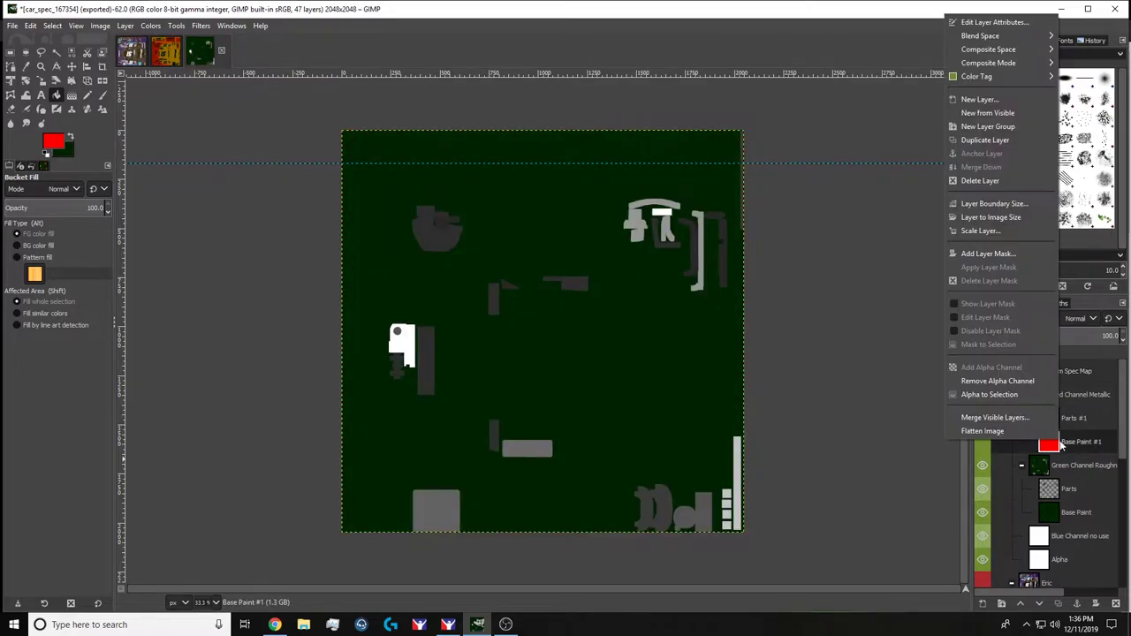
{"action": "left_click", "coordinate": [1016, 100]}
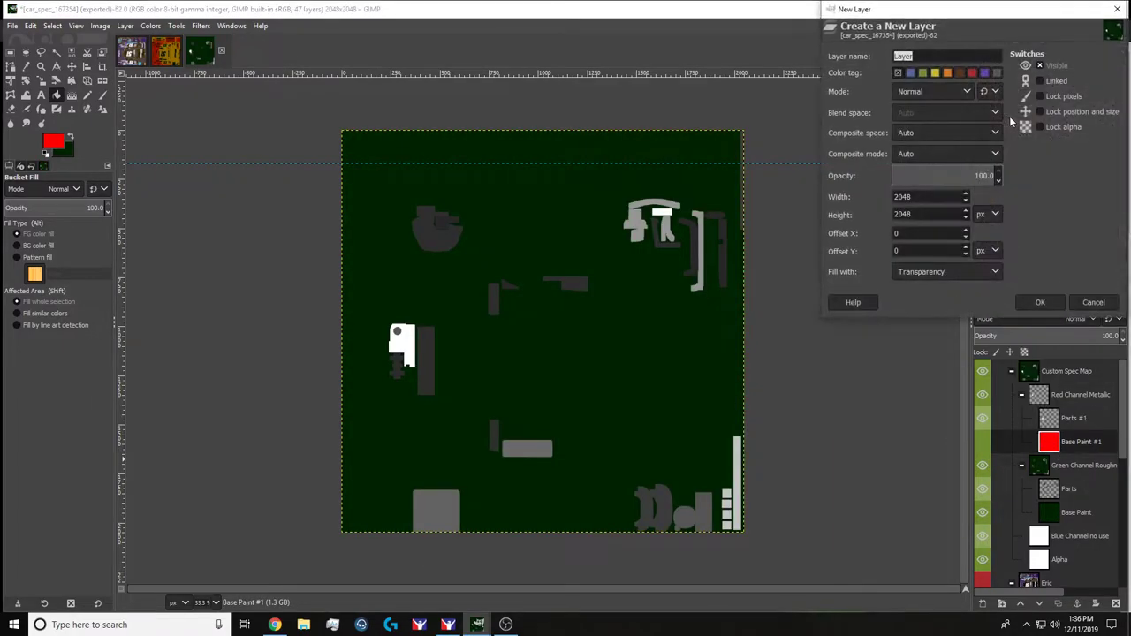
{"action": "left_click", "coordinate": [1043, 302]}
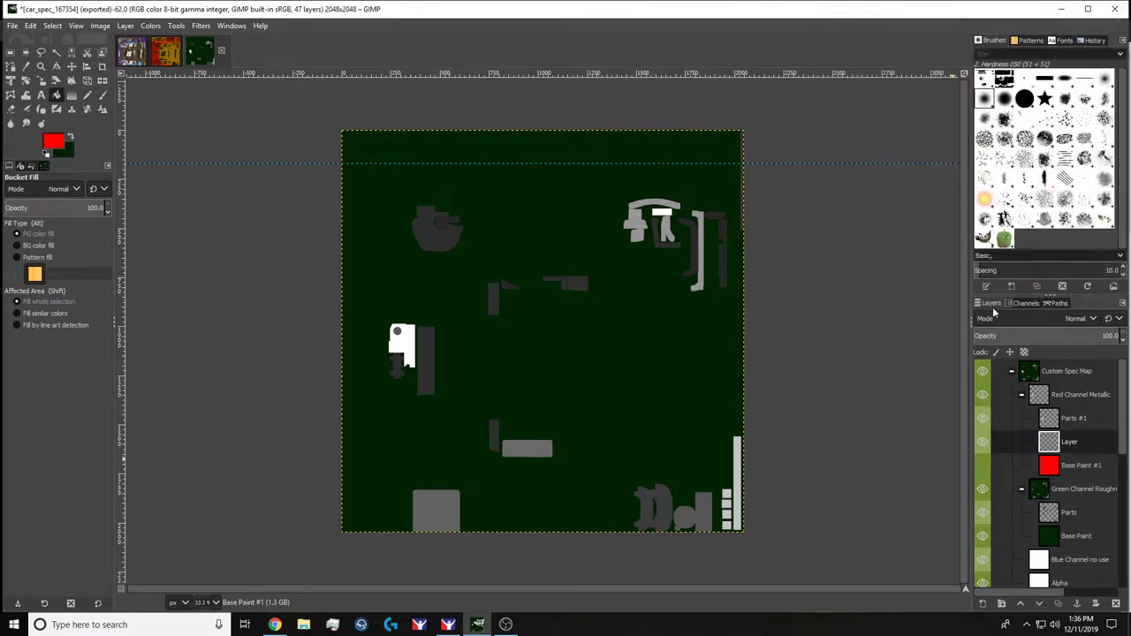
{"action": "scroll", "coordinate": [1037, 396], "scroll_direction": "down", "scroll_amount": 10}
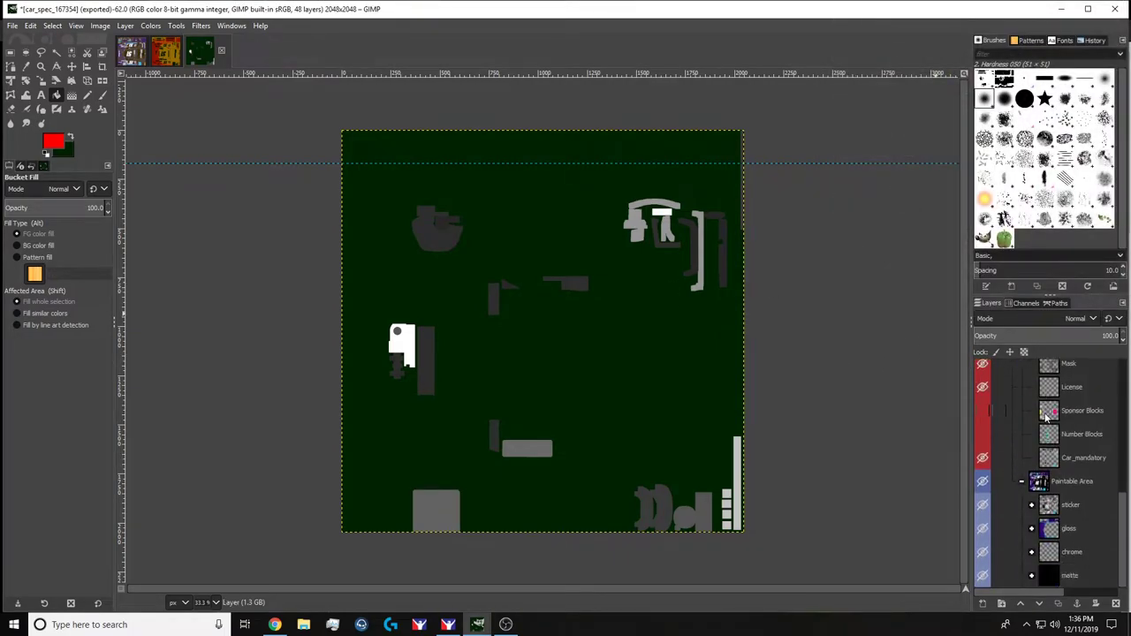
{"action": "right_click", "coordinate": [1066, 557]}
Load the chrome layer's outline as a selection, hide the roughness group, show the Eric livery and Custom Spec Map groups.
{"action": "left_click", "coordinate": [1005, 507]}
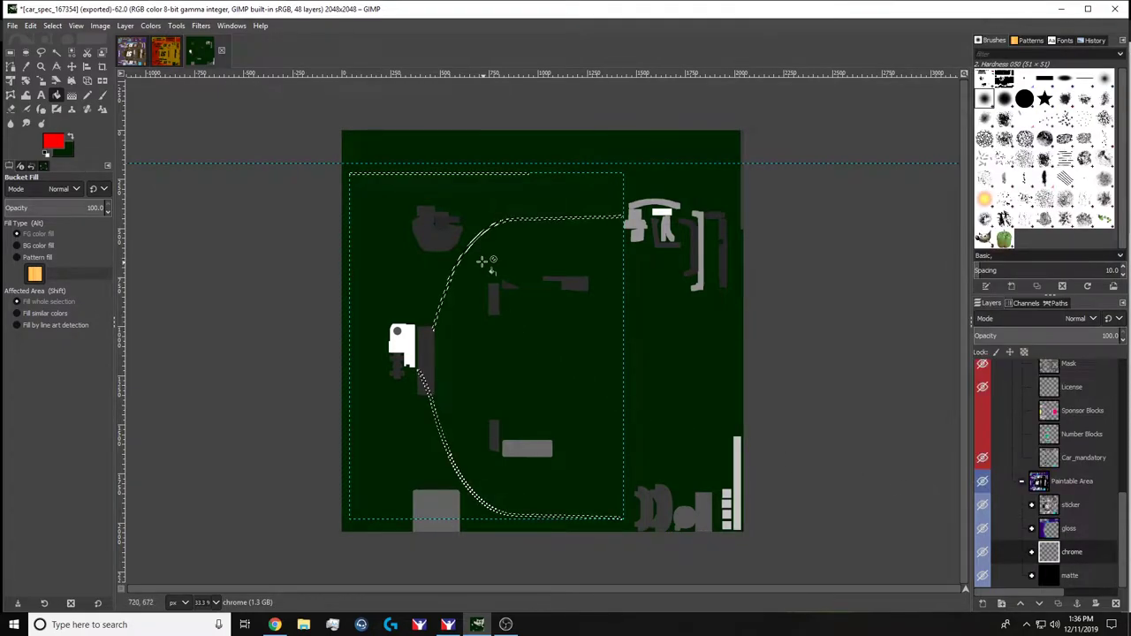
{"action": "scroll", "coordinate": [483, 262], "scroll_direction": "up", "scroll_amount": 2}
{"action": "scroll", "coordinate": [994, 459], "scroll_direction": "up", "scroll_amount": 5}
{"action": "scroll", "coordinate": [994, 459], "scroll_direction": "up", "scroll_amount": 3}
{"action": "left_click", "coordinate": [981, 487]}
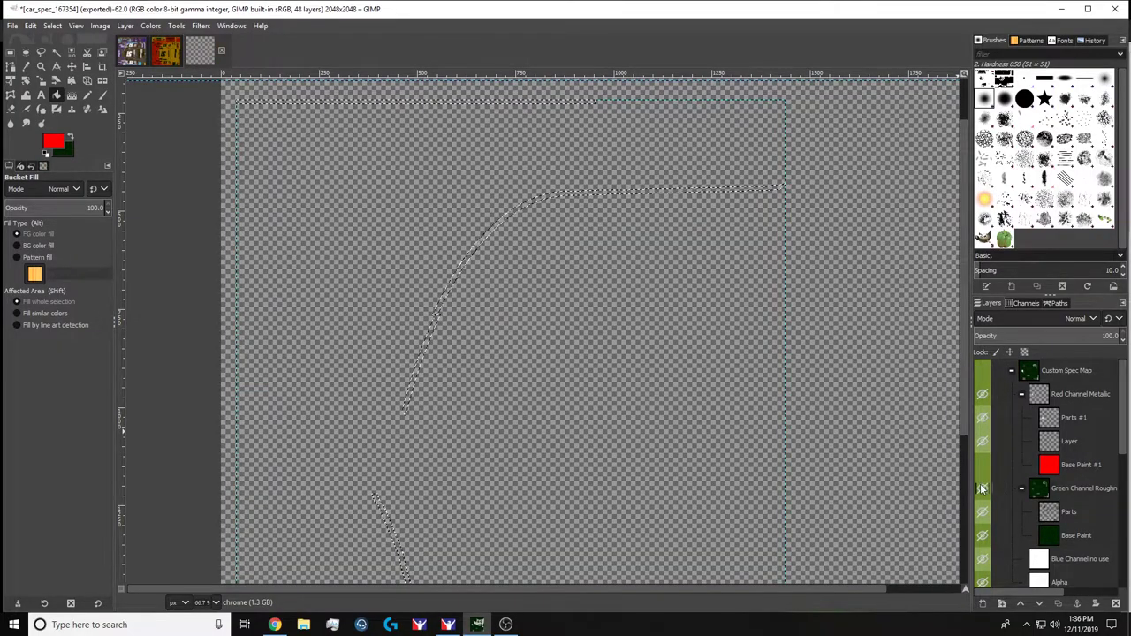
{"action": "scroll", "coordinate": [983, 491], "scroll_direction": "down", "scroll_amount": 3}
{"action": "left_click", "coordinate": [981, 419]}
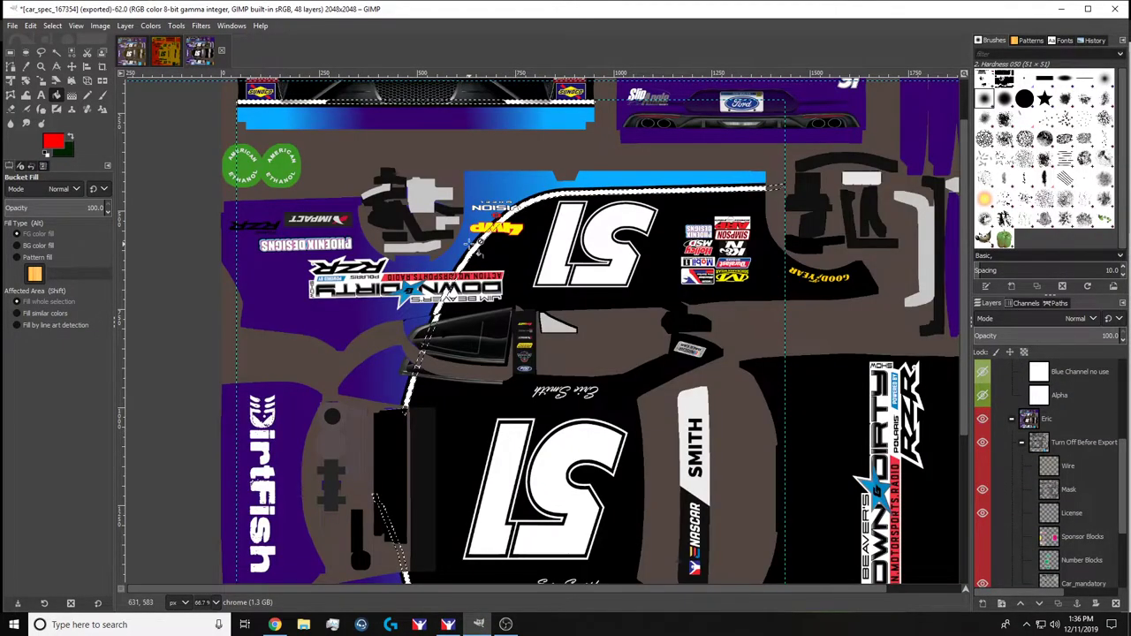
{"action": "scroll", "coordinate": [477, 250], "scroll_direction": "up", "scroll_amount": 4}
{"action": "scroll", "coordinate": [649, 181], "scroll_direction": "up", "scroll_amount": 3}
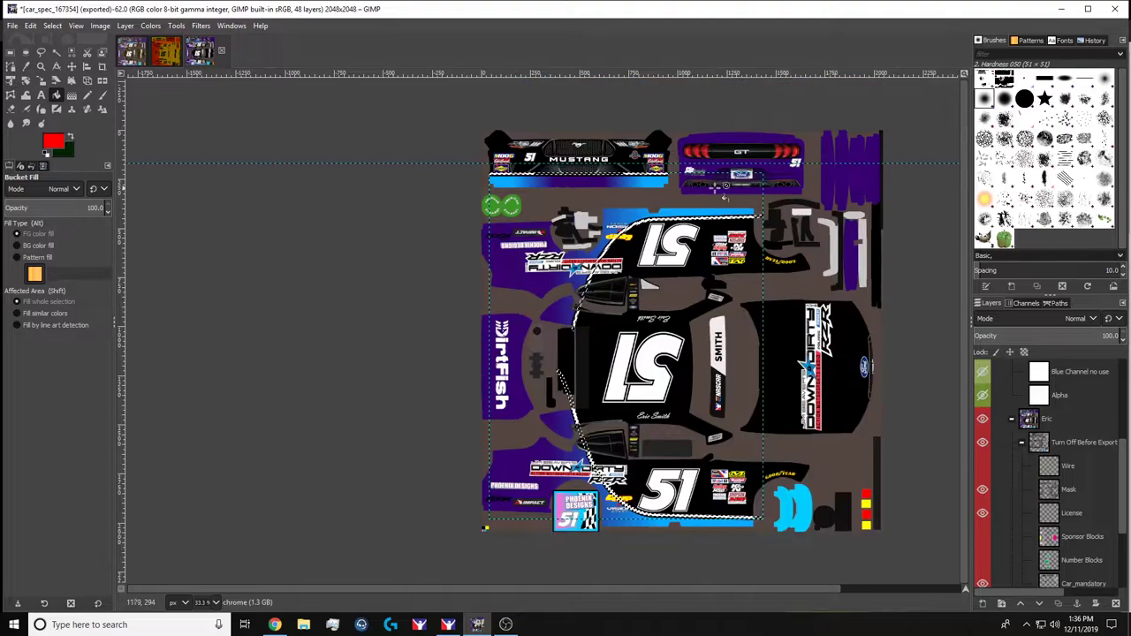
{"action": "scroll", "coordinate": [636, 183], "scroll_direction": "up", "scroll_amount": 2}
{"action": "scroll", "coordinate": [636, 183], "scroll_direction": "up", "scroll_amount": 1}
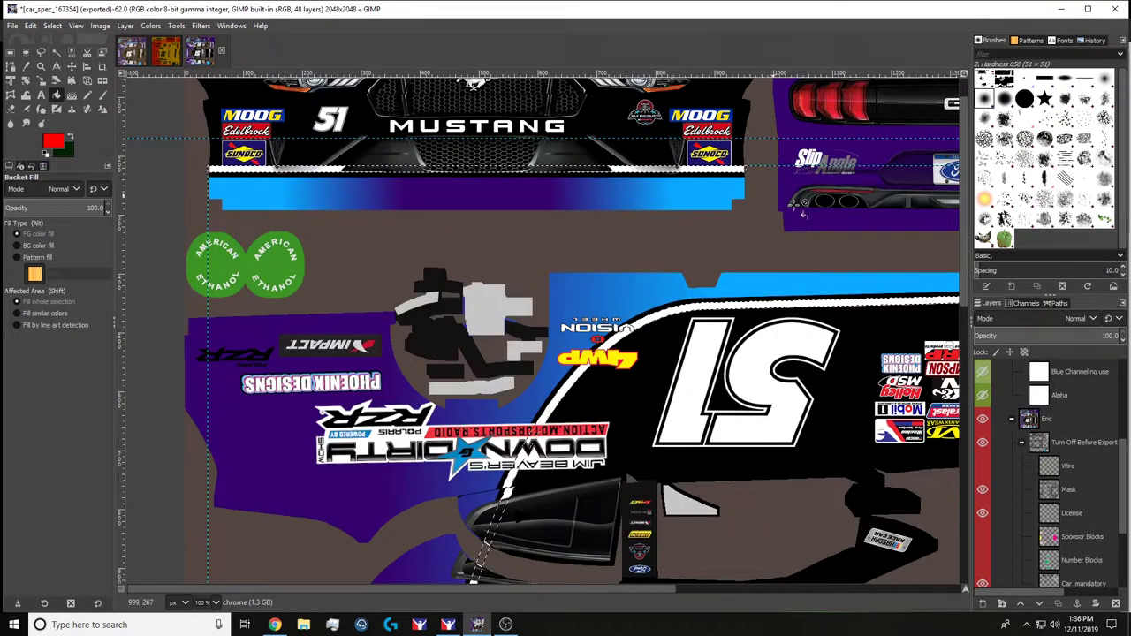
{"action": "scroll", "coordinate": [1080, 430], "scroll_direction": "up", "scroll_amount": 4}
{"action": "left_click", "coordinate": [1069, 442]}
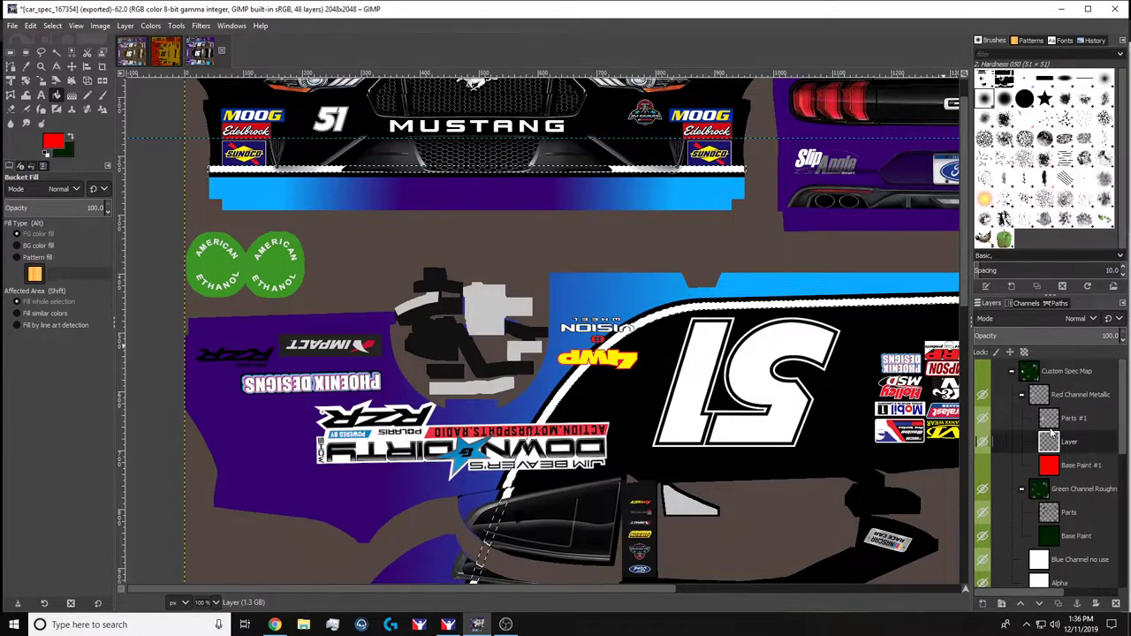
Fill the curved selection red on the new layer, deselect, and export the Custom Spec Map group.
{"action": "left_click", "coordinate": [982, 371]}
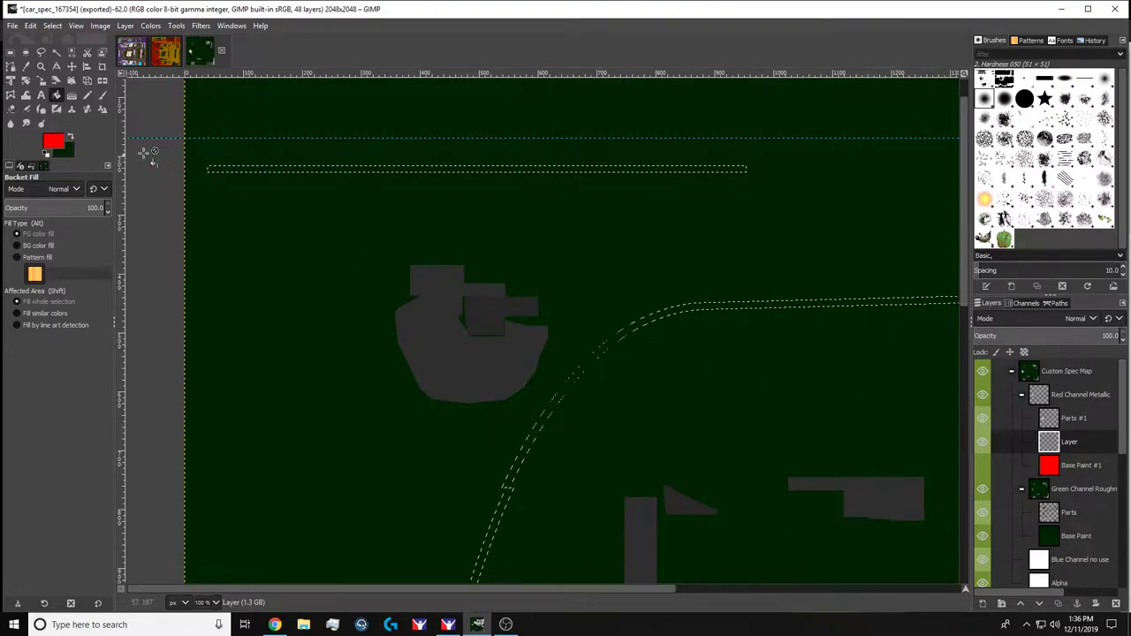
{"action": "scroll", "coordinate": [702, 305], "scroll_direction": "up", "scroll_amount": 2}
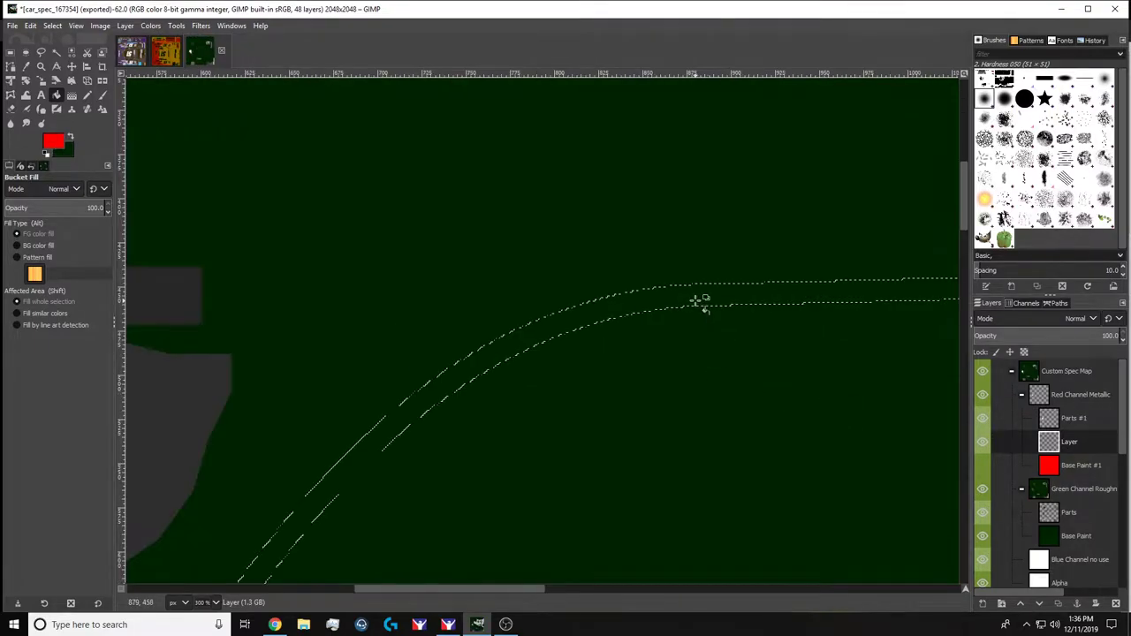
{"action": "left_click", "coordinate": [689, 320]}
{"action": "scroll", "coordinate": [776, 335], "scroll_direction": "down", "scroll_amount": 5}
{"action": "scroll", "coordinate": [834, 366], "scroll_direction": "up", "scroll_amount": 2}
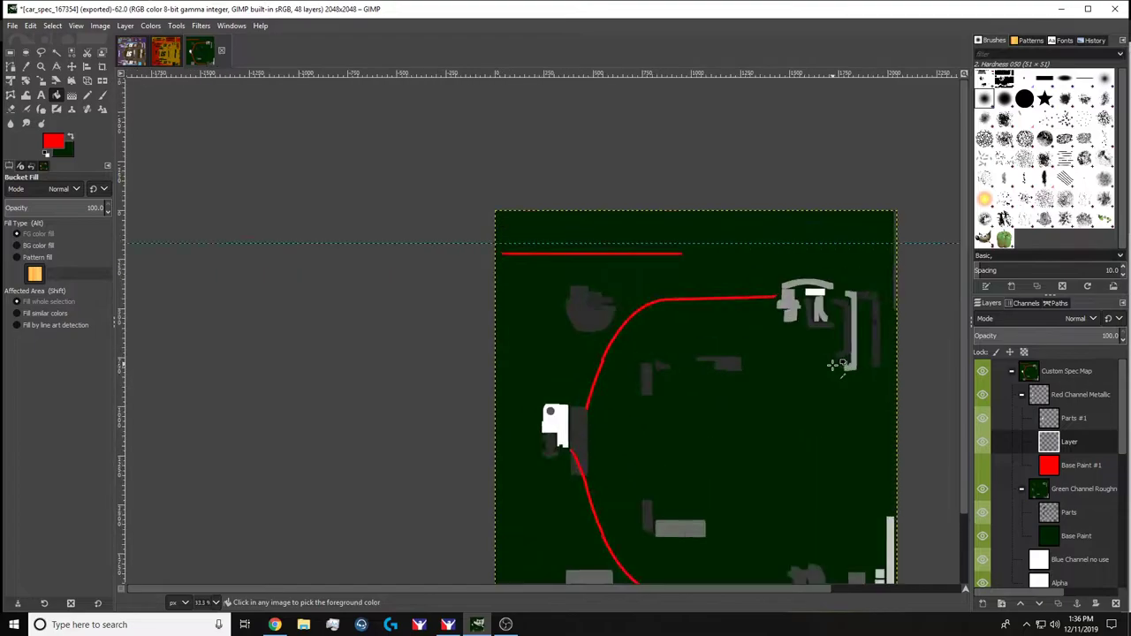
{"action": "key", "text": "ctrl+shift+a"}
{"action": "left_click", "coordinate": [1057, 378]}
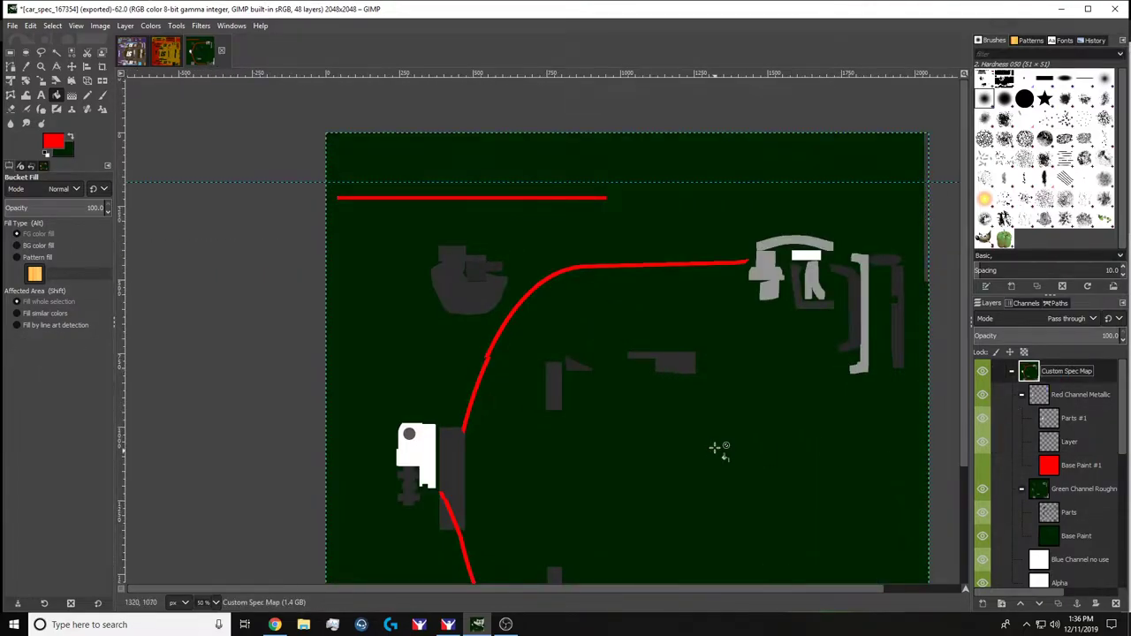
{"action": "key", "text": "ctrl+e"}
Bring up iRacing, reload the #51 Mustang's textures and move the chase camera along the car.
{"action": "mouse_move", "coordinate": [450, 629]}
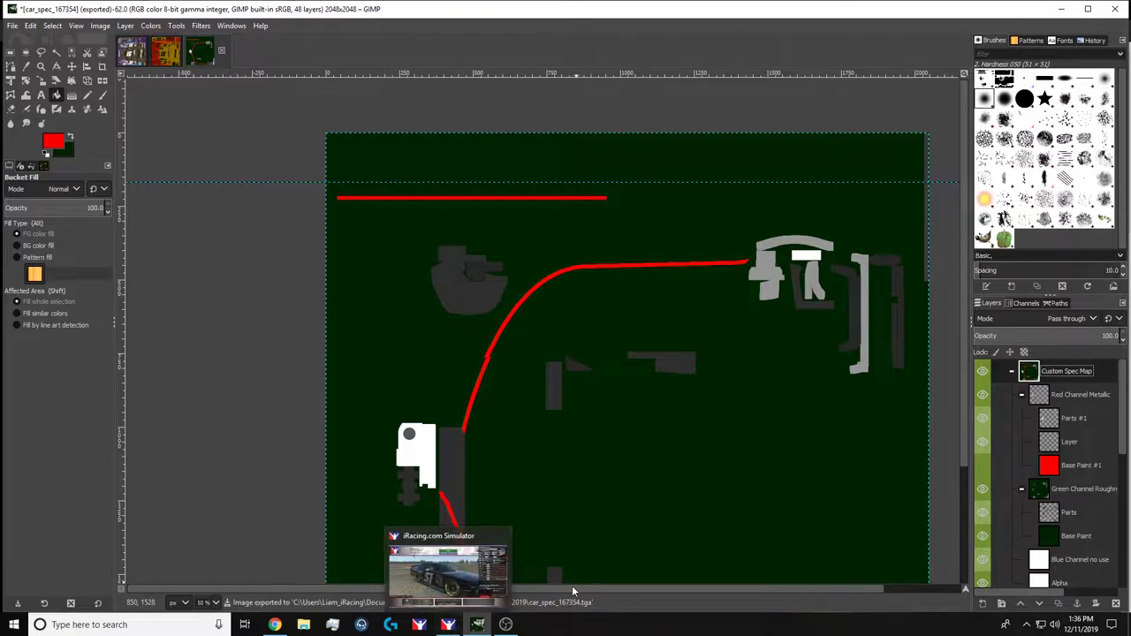
{"action": "left_click", "coordinate": [441, 628]}
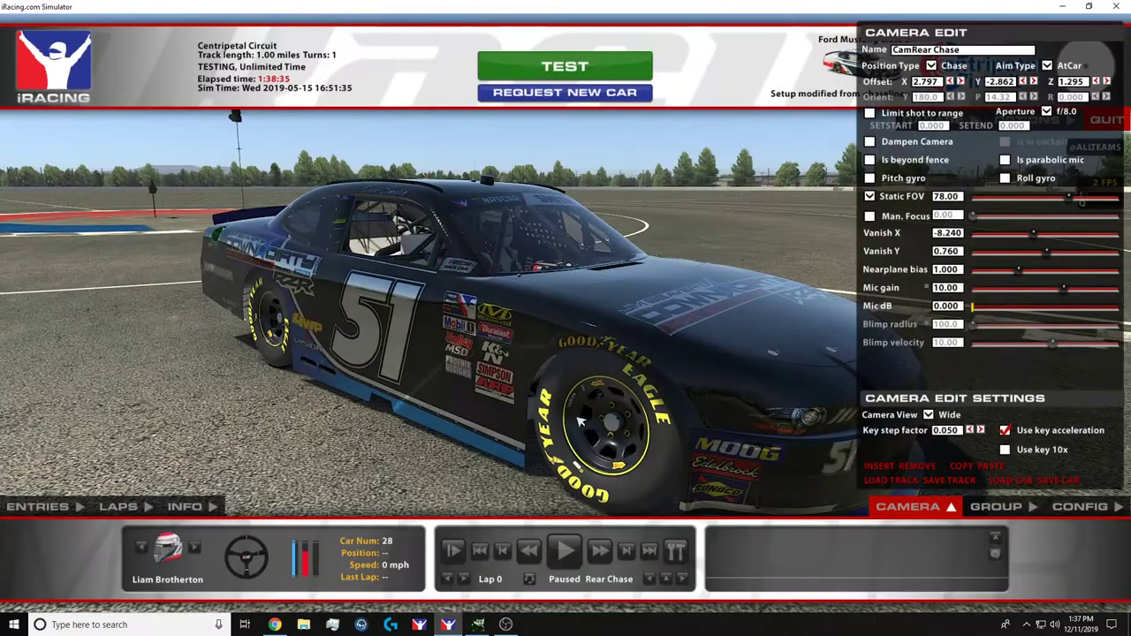
{"action": "key", "text": "ctrl+r"}
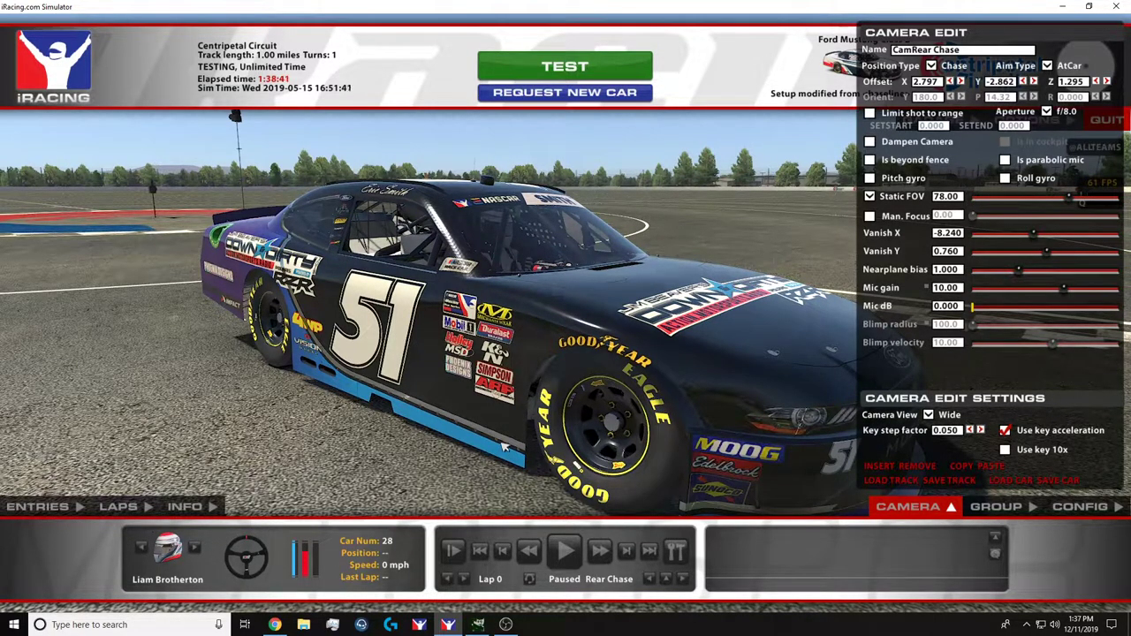
{"action": "left_click_drag", "start_coordinate": [393, 384], "coordinate": [511, 500]}
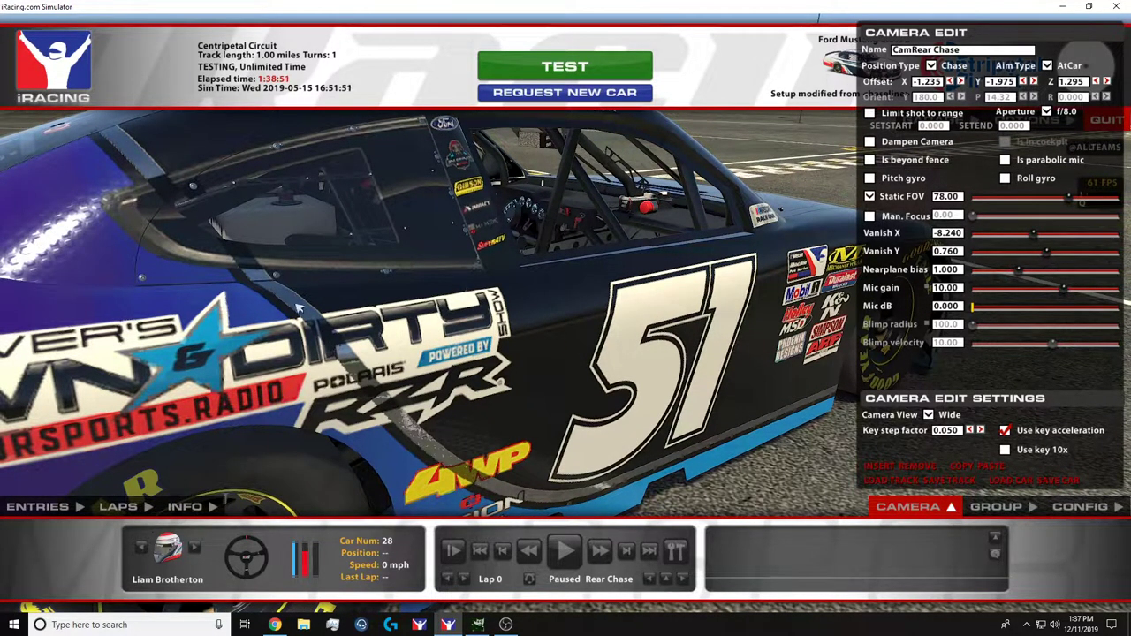
After a quick look at GIMP, move the camera to the 51 decals and the car's side, then minimize iRacing.
{"action": "left_click", "coordinate": [478, 625]}
{"action": "scroll", "coordinate": [1069, 546], "scroll_direction": "down", "scroll_amount": 5}
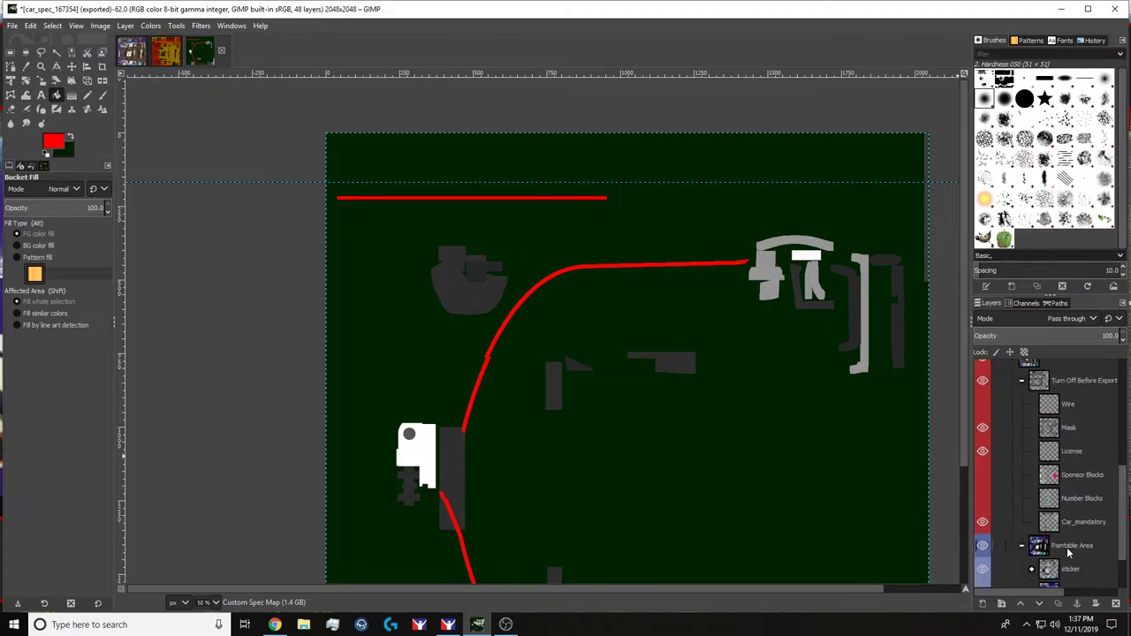
{"action": "scroll", "coordinate": [1084, 530], "scroll_direction": "up", "scroll_amount": 5}
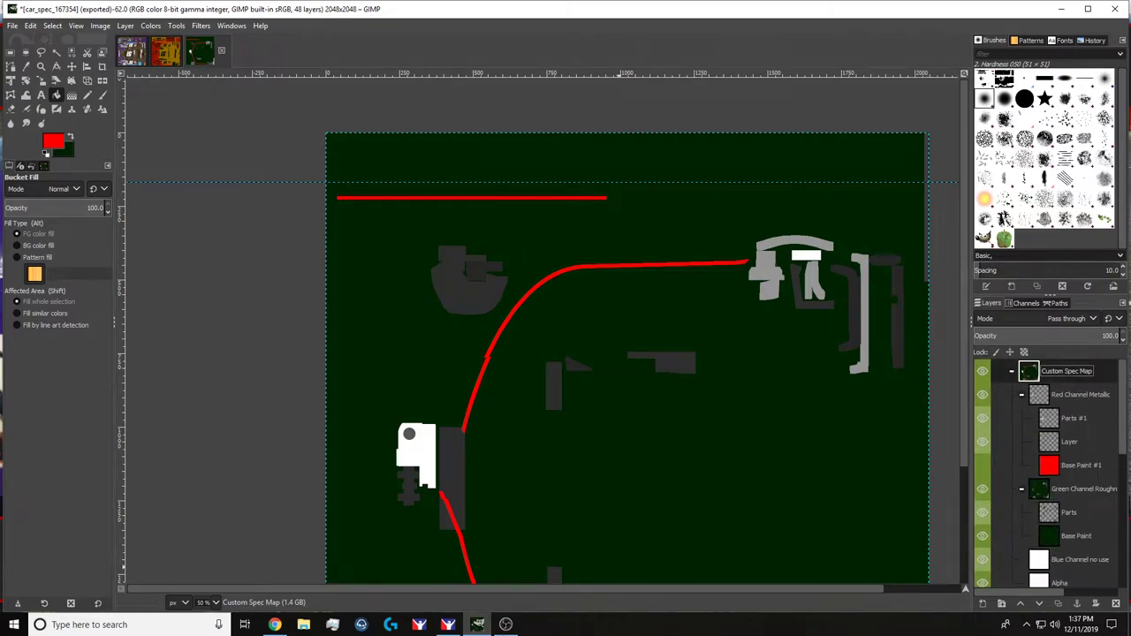
{"action": "left_click", "coordinate": [451, 624]}
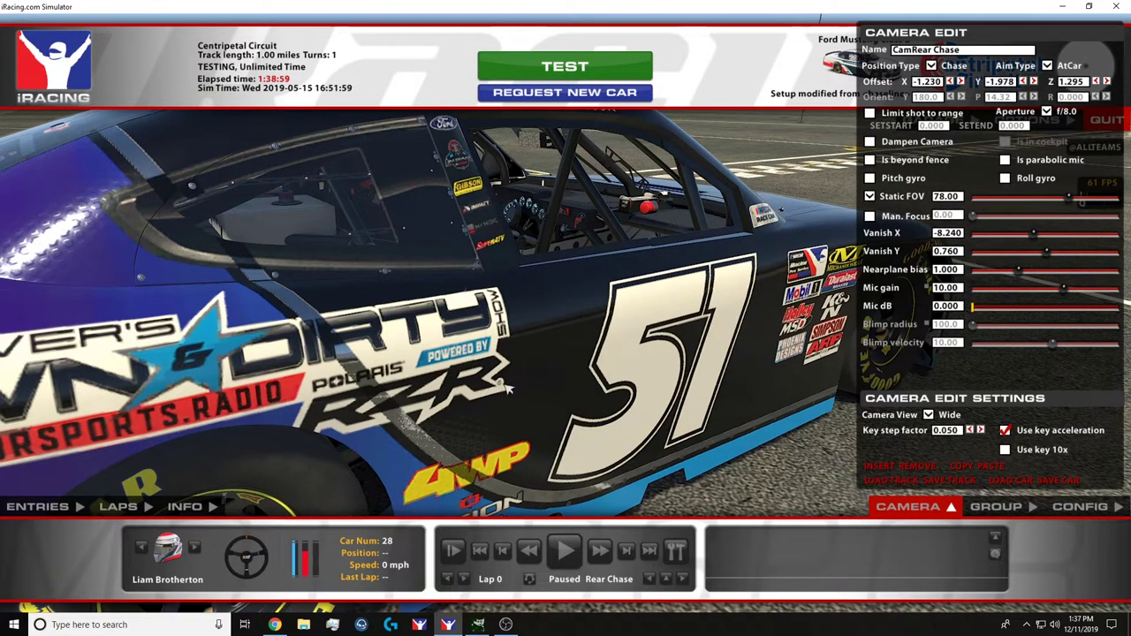
{"action": "key", "text": "Up"}
{"action": "key", "text": "Up"}
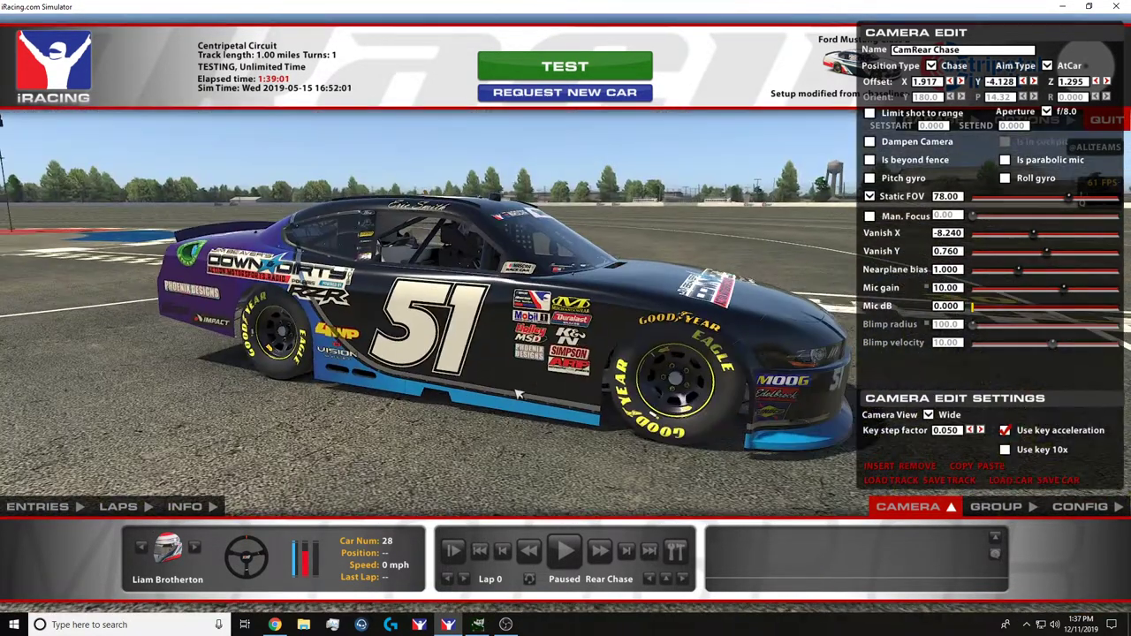
{"action": "key", "text": "Left"}
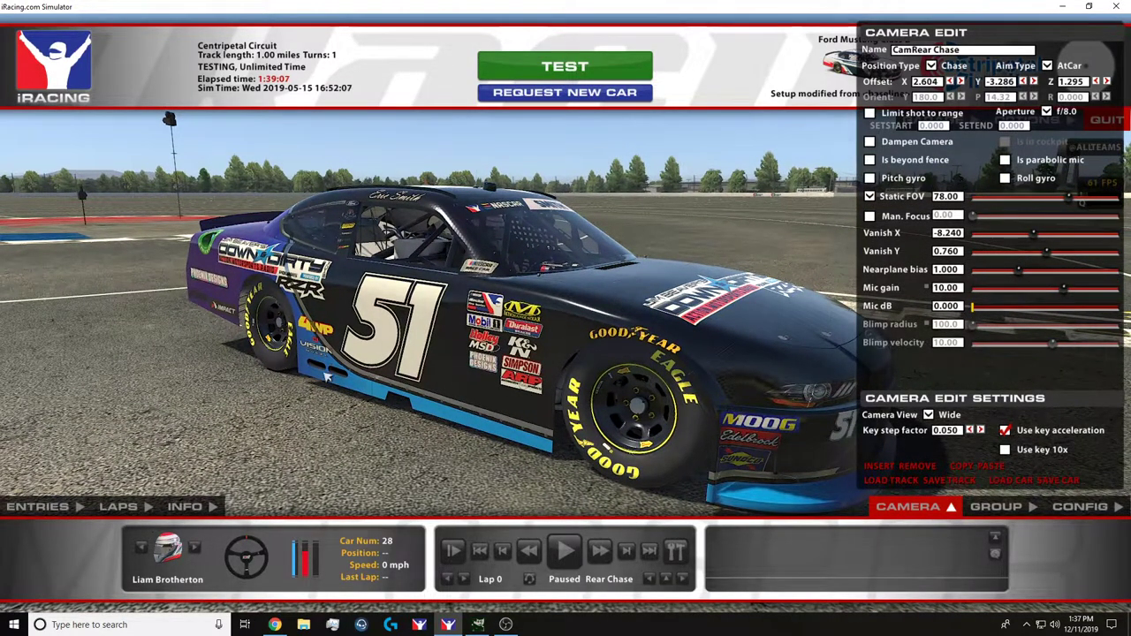
{"action": "left_click", "coordinate": [458, 626]}
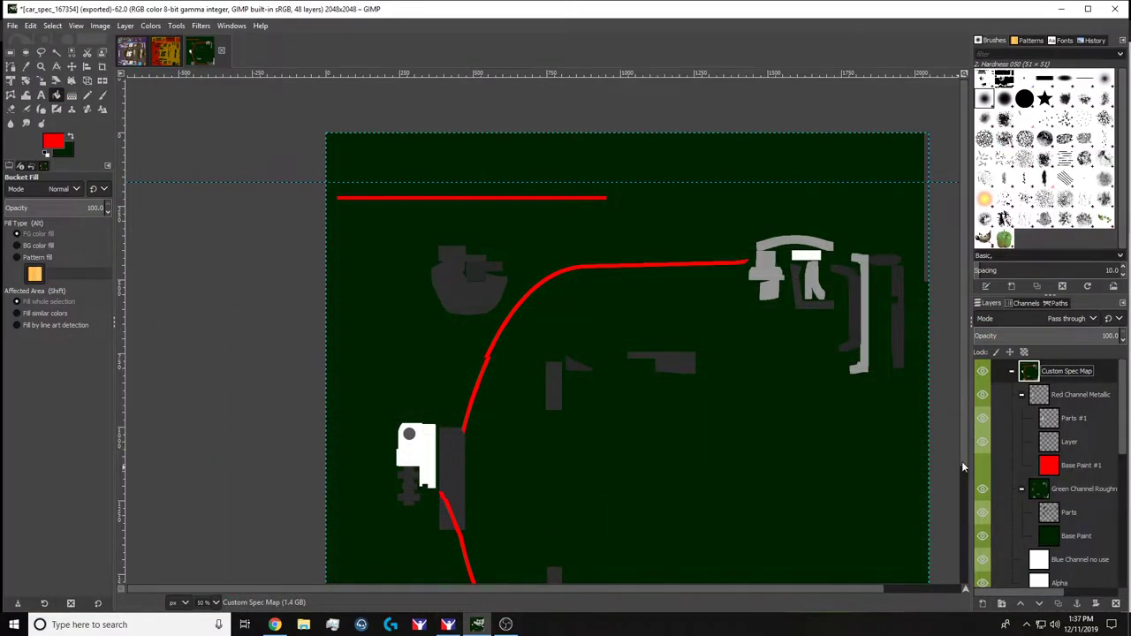
Add a new transparent layer and load the gloss layer's painted areas as a selection.
{"action": "right_click", "coordinate": [1083, 437]}
{"action": "left_click", "coordinate": [1001, 89]}
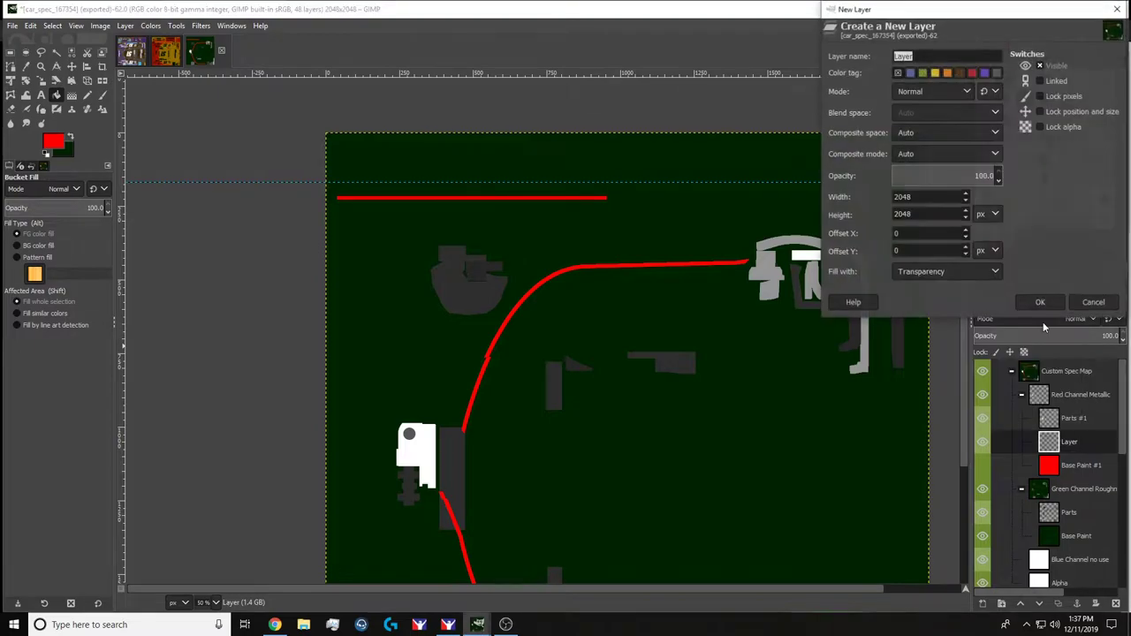
{"action": "left_click", "coordinate": [1034, 300]}
{"action": "scroll", "coordinate": [1063, 430], "scroll_direction": "down", "scroll_amount": 8}
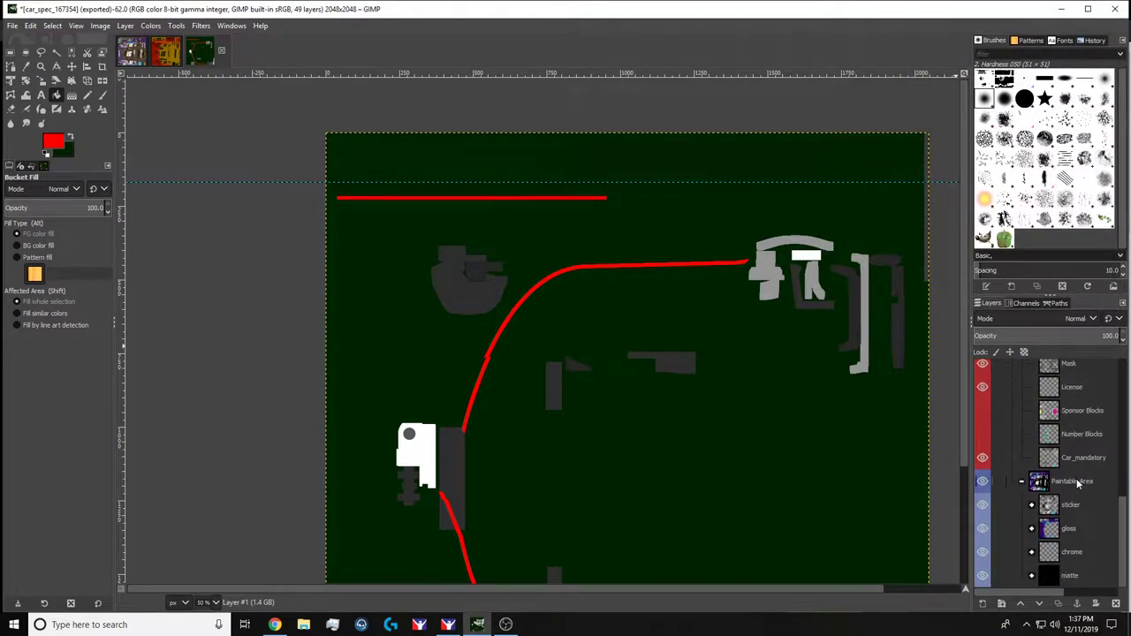
{"action": "right_click", "coordinate": [1074, 526]}
{"action": "left_click", "coordinate": [1043, 480]}
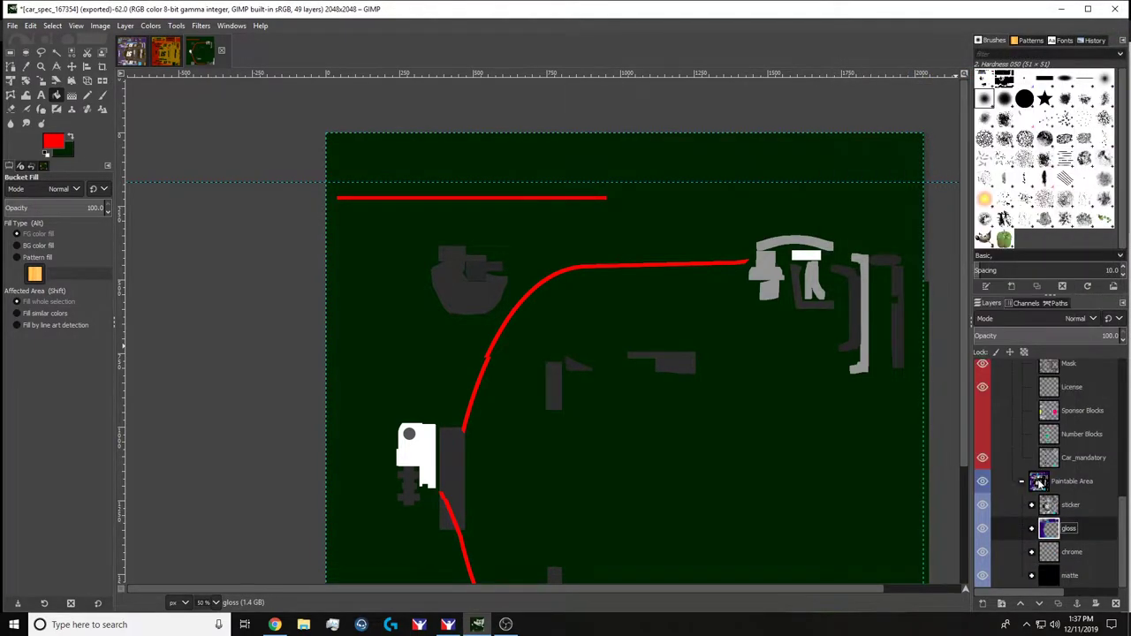
{"action": "scroll", "coordinate": [1064, 495], "scroll_direction": "up", "scroll_amount": 5}
{"action": "scroll", "coordinate": [1064, 494], "scroll_direction": "up", "scroll_amount": 2}
Fill the gloss areas red on Layer #1 and export the Custom Spec Map group again.
{"action": "left_click", "coordinate": [1073, 441]}
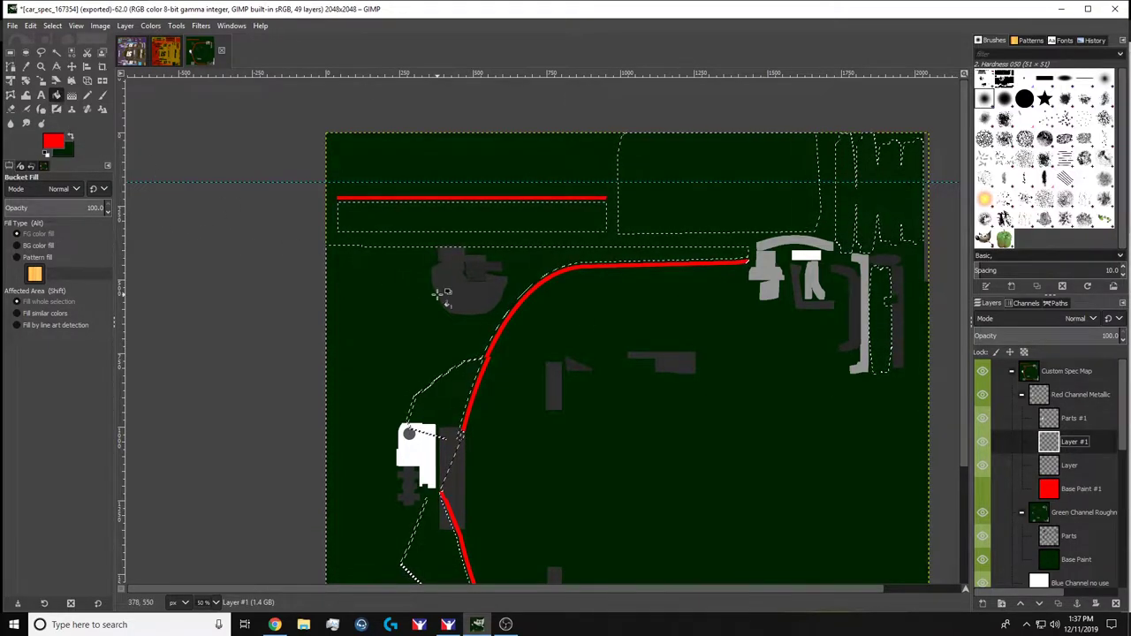
{"action": "left_click", "coordinate": [412, 307]}
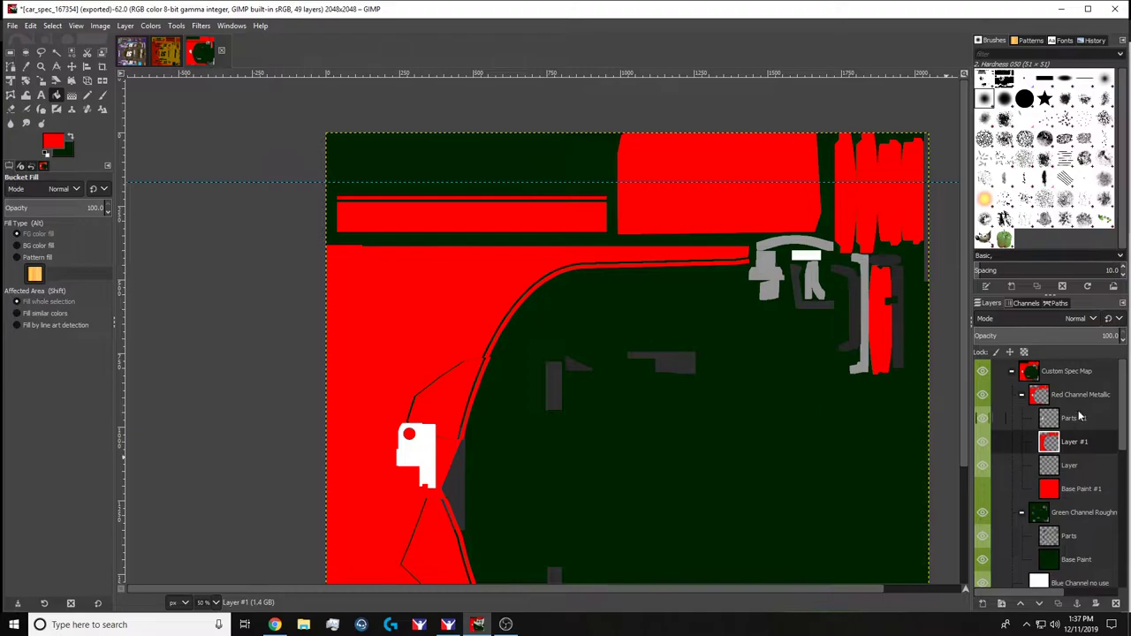
{"action": "left_click", "coordinate": [59, 143]}
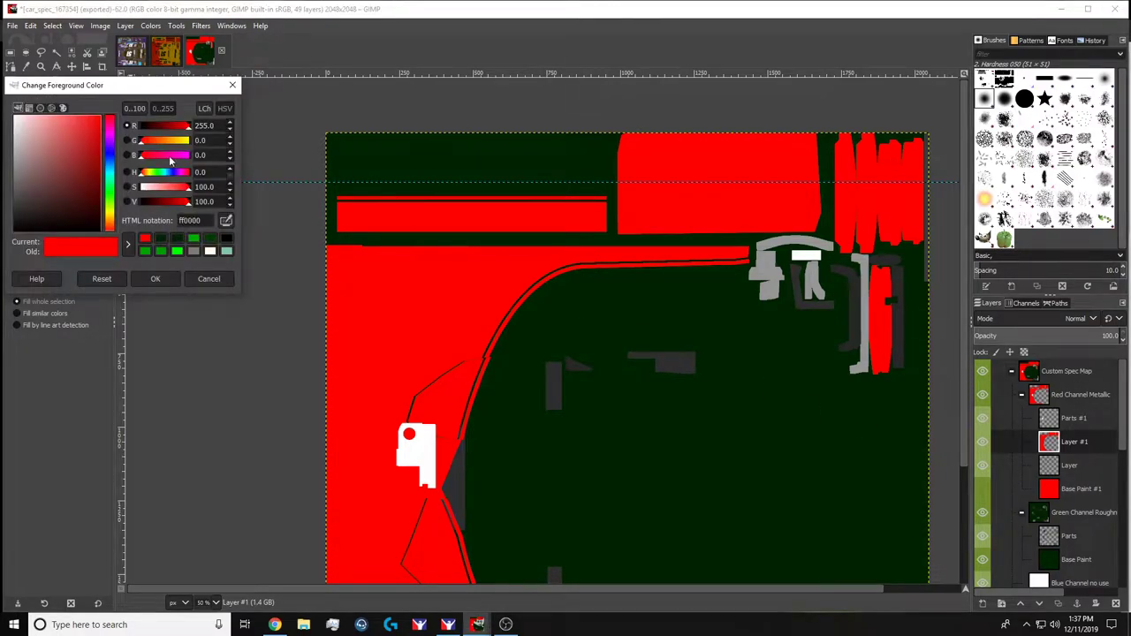
{"action": "left_click", "coordinate": [220, 283]}
{"action": "left_click", "coordinate": [1072, 372]}
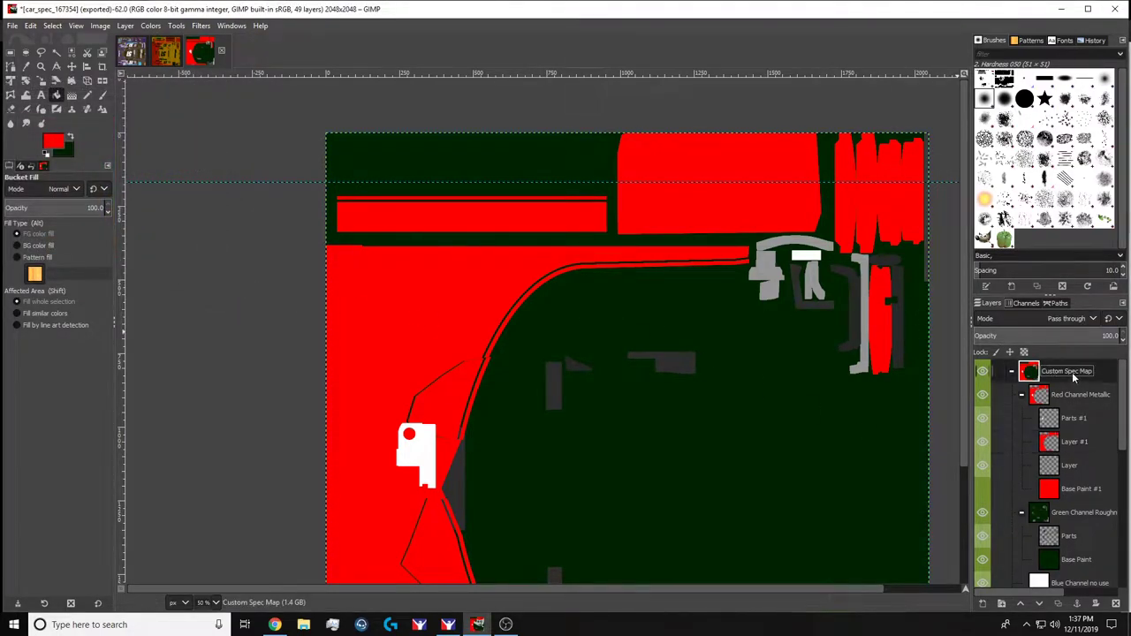
{"action": "key", "text": "ctrl+e"}
Reload the #51 Mustang's textures in iRacing to view the new red metallic areas.
{"action": "left_click", "coordinate": [448, 624]}
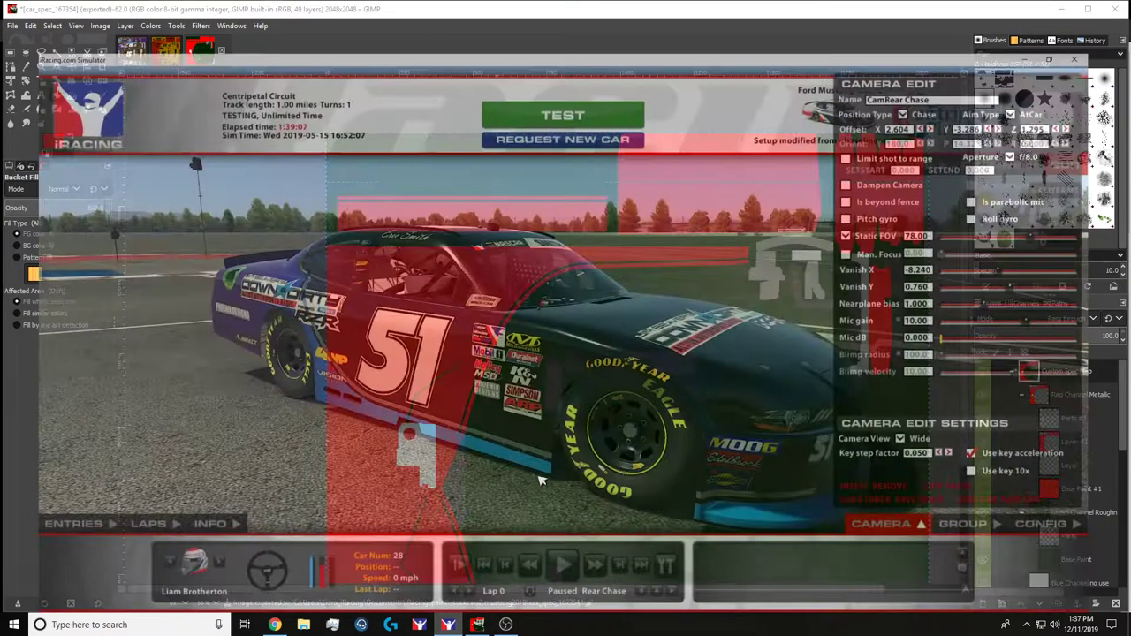
{"action": "key", "text": "ctrl+r"}
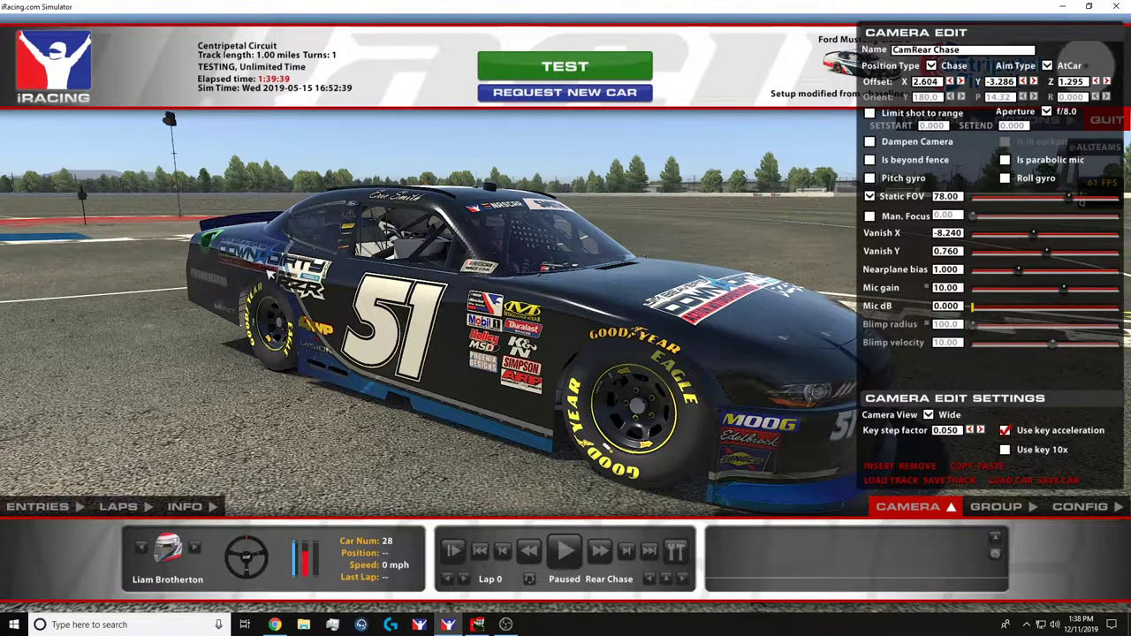
{"action": "left_click", "coordinate": [448, 625]}
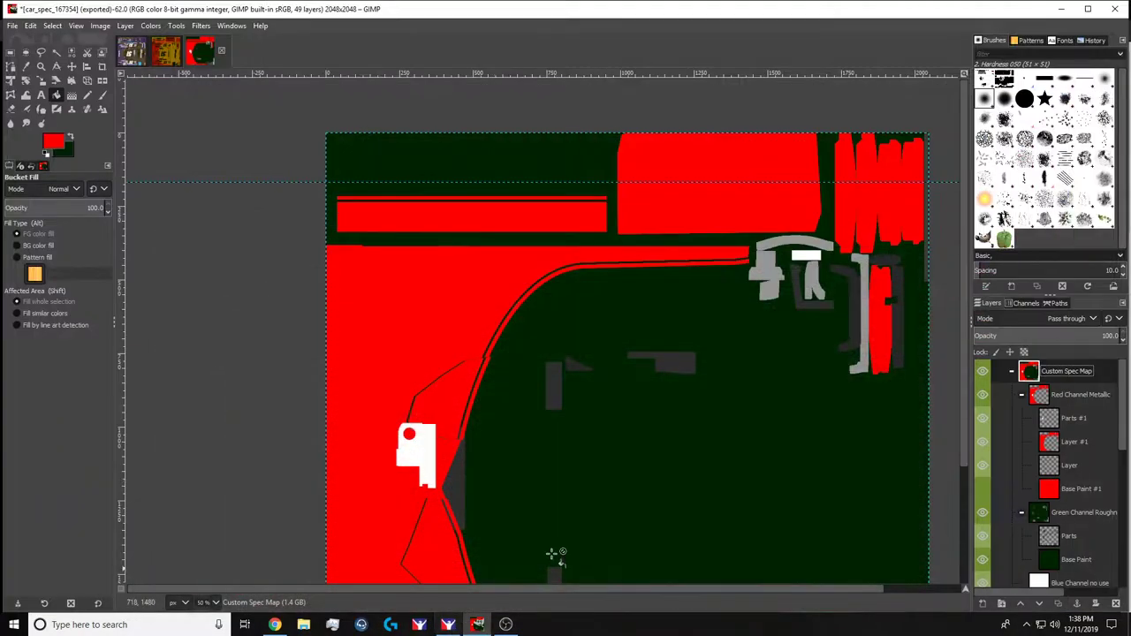
Lower Layer #1's opacity to about 18, re-export the spec map and reload textures in iRacing.
{"action": "left_click", "coordinate": [1077, 441]}
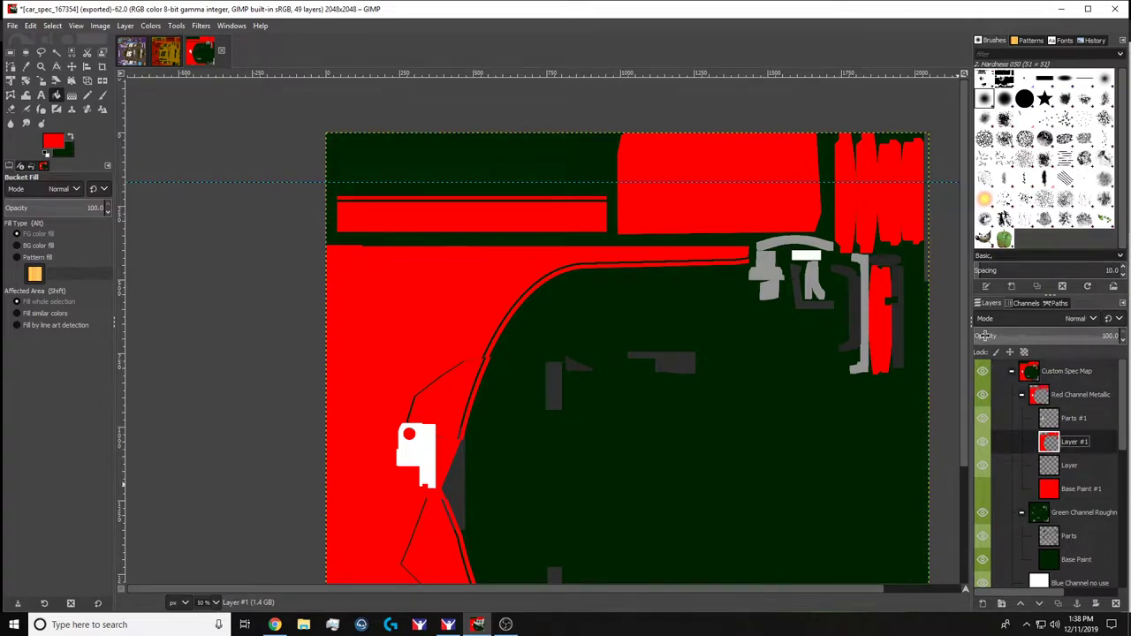
{"action": "left_click", "coordinate": [1113, 335]}
{"action": "left_click_drag", "start_coordinate": [1050, 336], "coordinate": [1000, 335]}
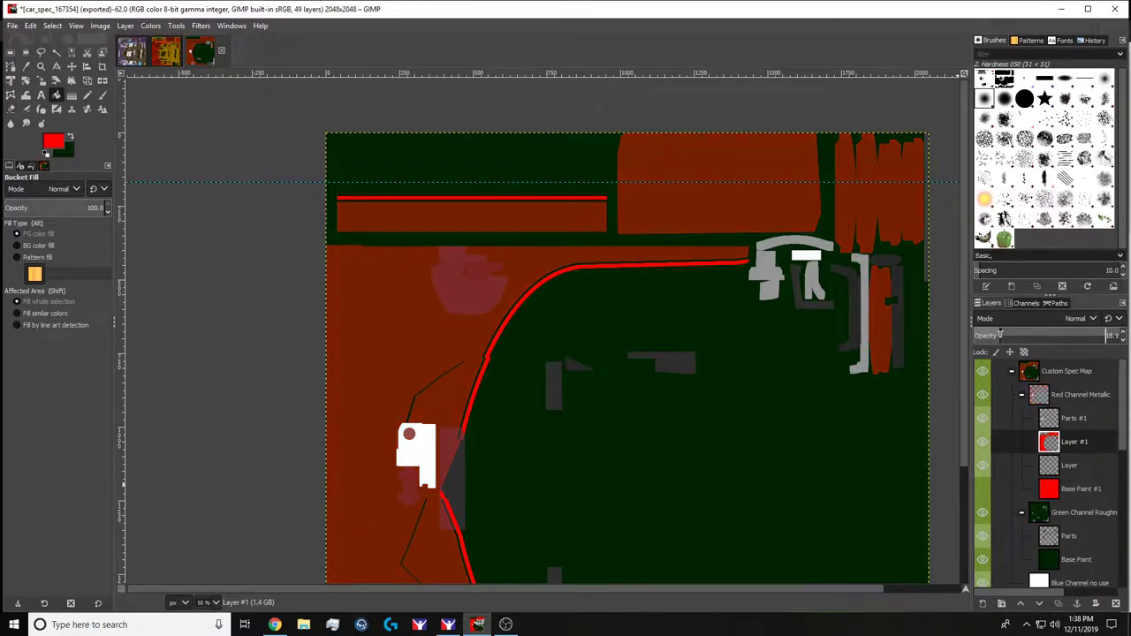
{"action": "left_click", "coordinate": [1054, 378]}
{"action": "key", "text": "ctrl+e"}
{"action": "key", "text": "alt+Tab"}
{"action": "key", "text": "ctrl+r"}
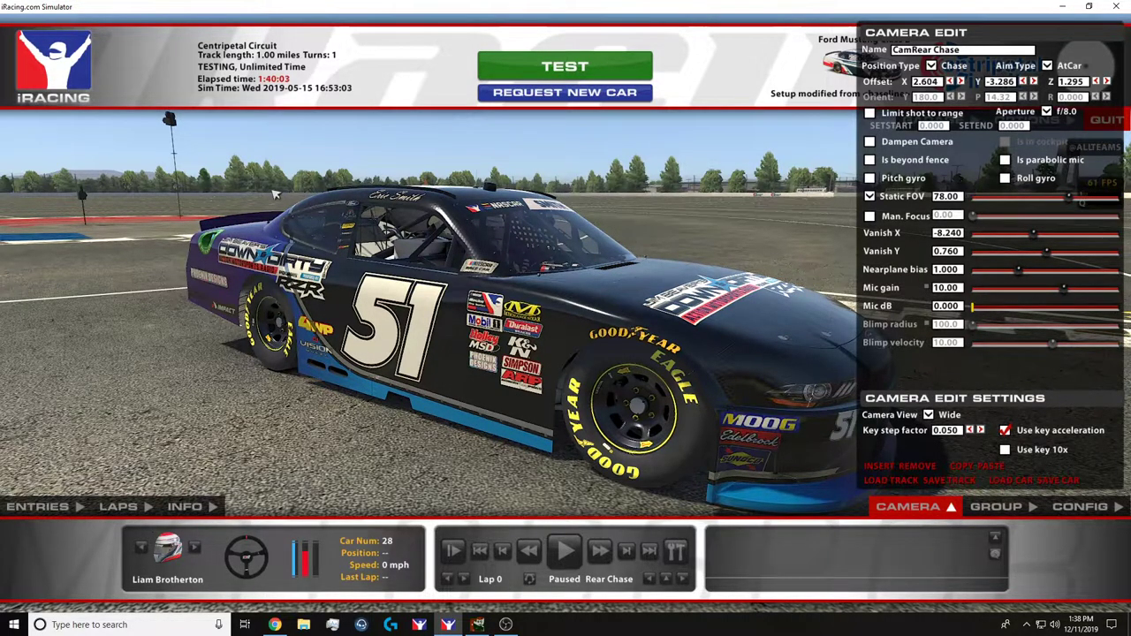
Raise Layer #1's opacity slightly to 20.1, recheck the car in iRacing, then select the gloss layer.
{"action": "left_click", "coordinate": [477, 625]}
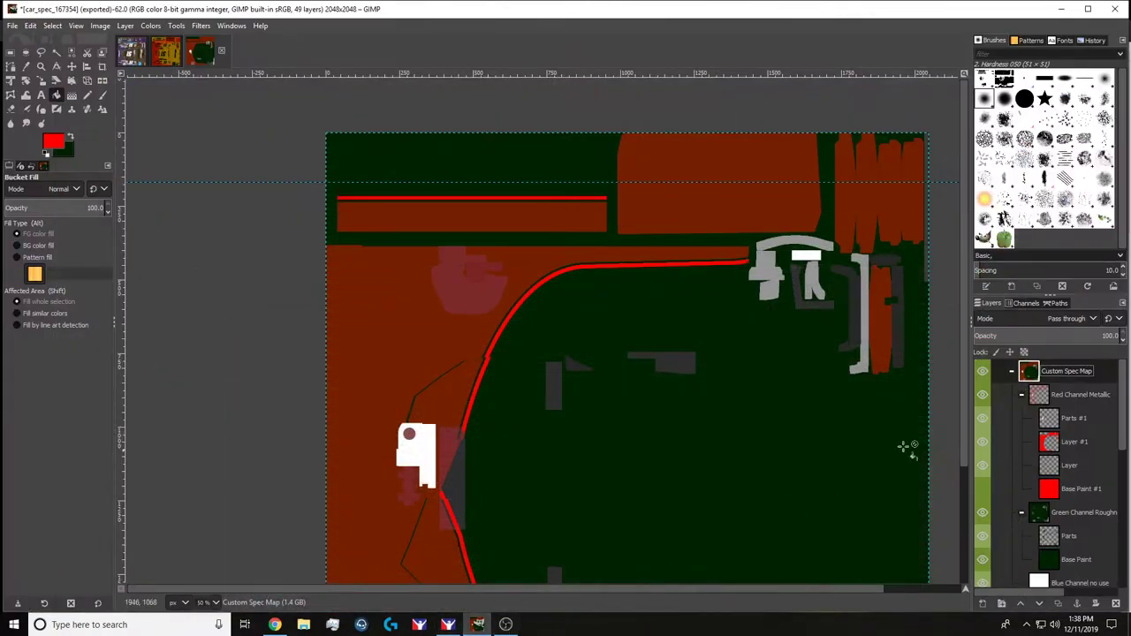
{"action": "left_click", "coordinate": [1065, 464]}
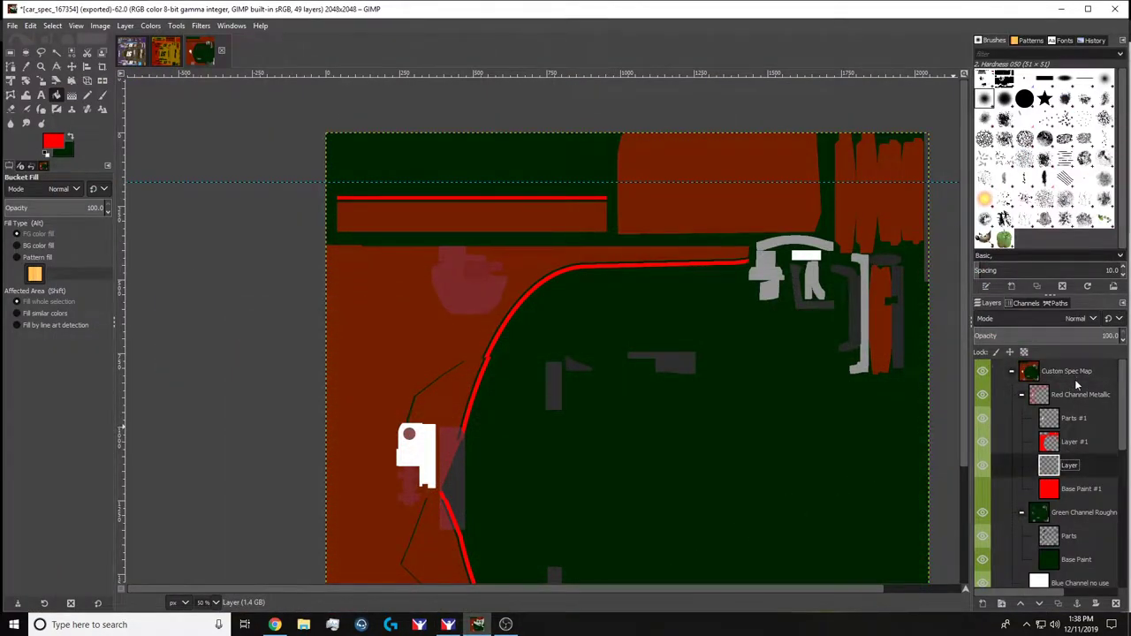
{"action": "left_click", "coordinate": [1069, 442]}
{"action": "left_click", "coordinate": [1124, 335]}
{"action": "left_click", "coordinate": [1124, 335]}
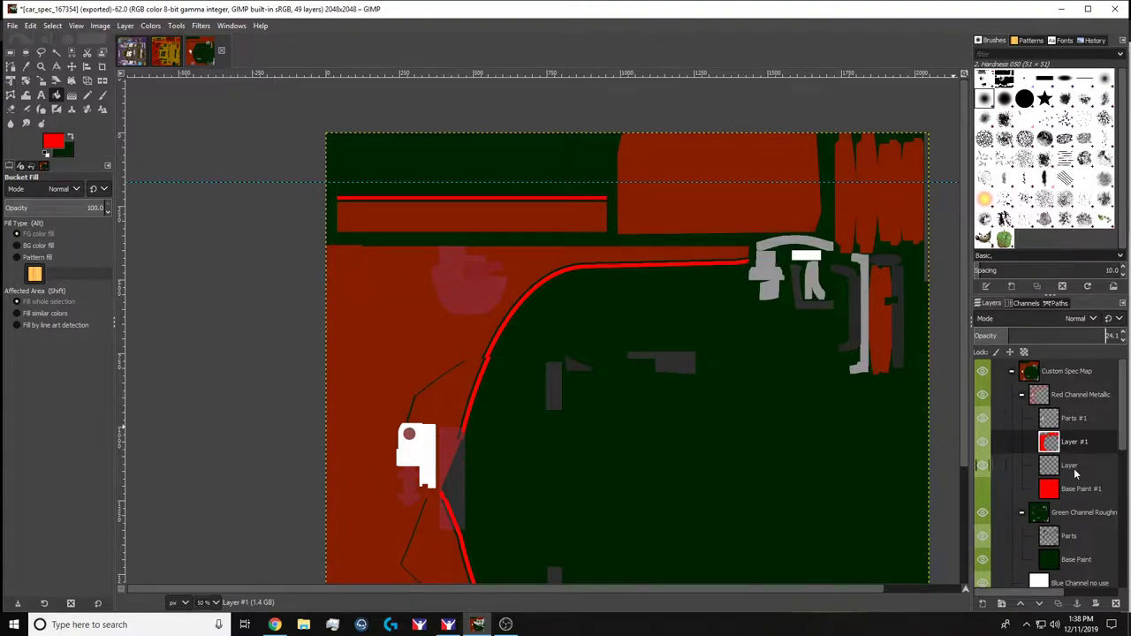
{"action": "scroll", "coordinate": [1041, 484], "scroll_direction": "down", "scroll_amount": 2}
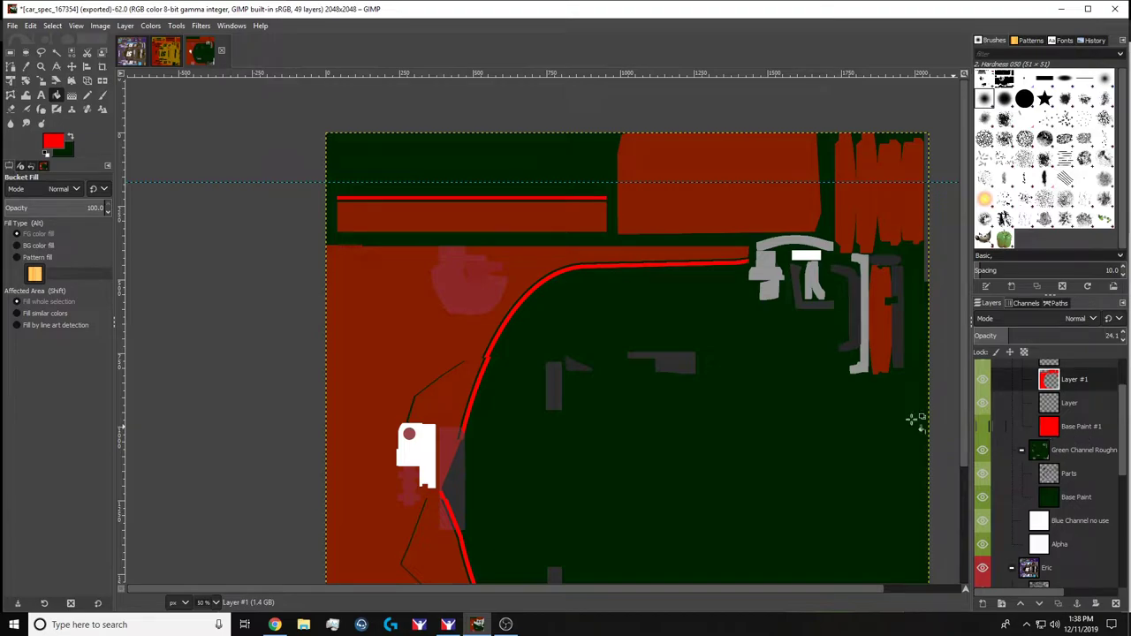
{"action": "left_click", "coordinate": [448, 625]}
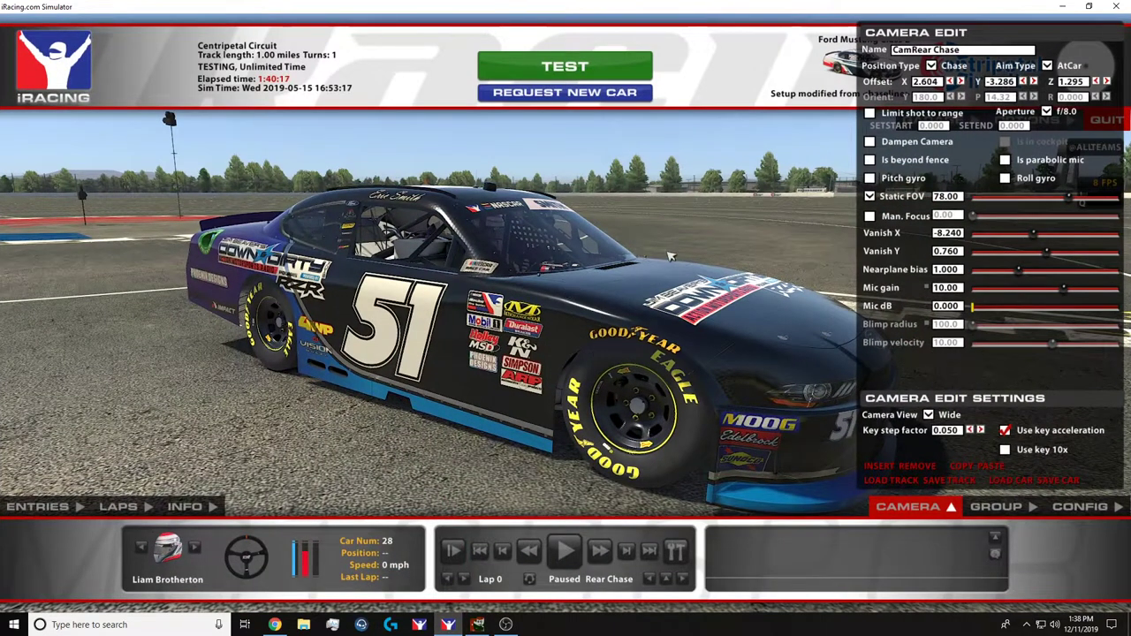
{"action": "left_click", "coordinate": [448, 625]}
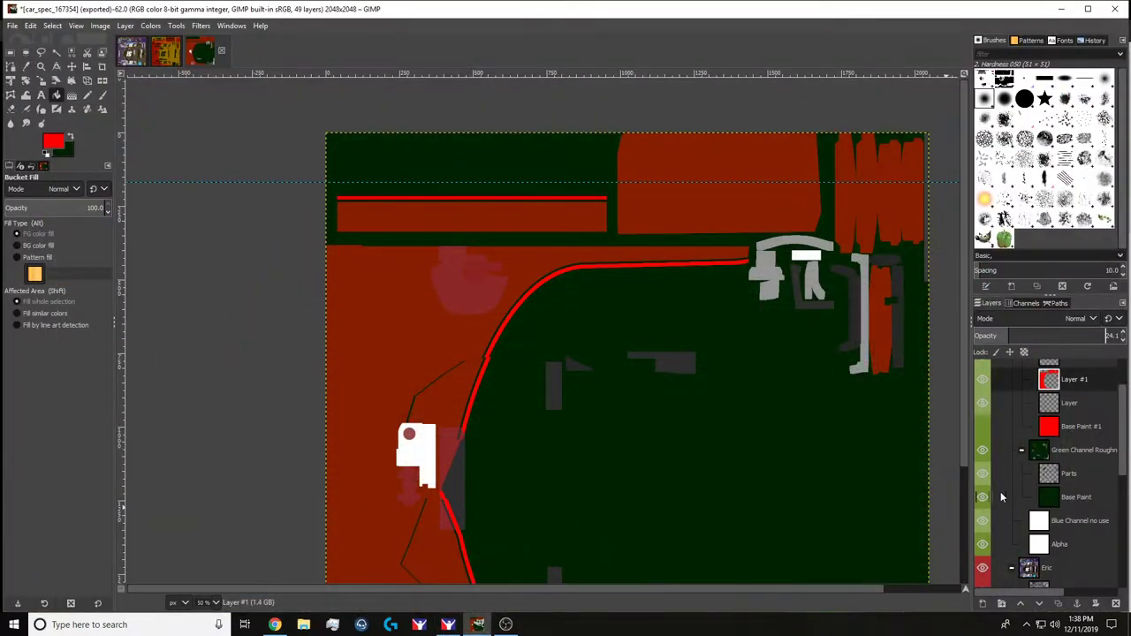
{"action": "scroll", "coordinate": [1062, 462], "scroll_direction": "down", "scroll_amount": 5}
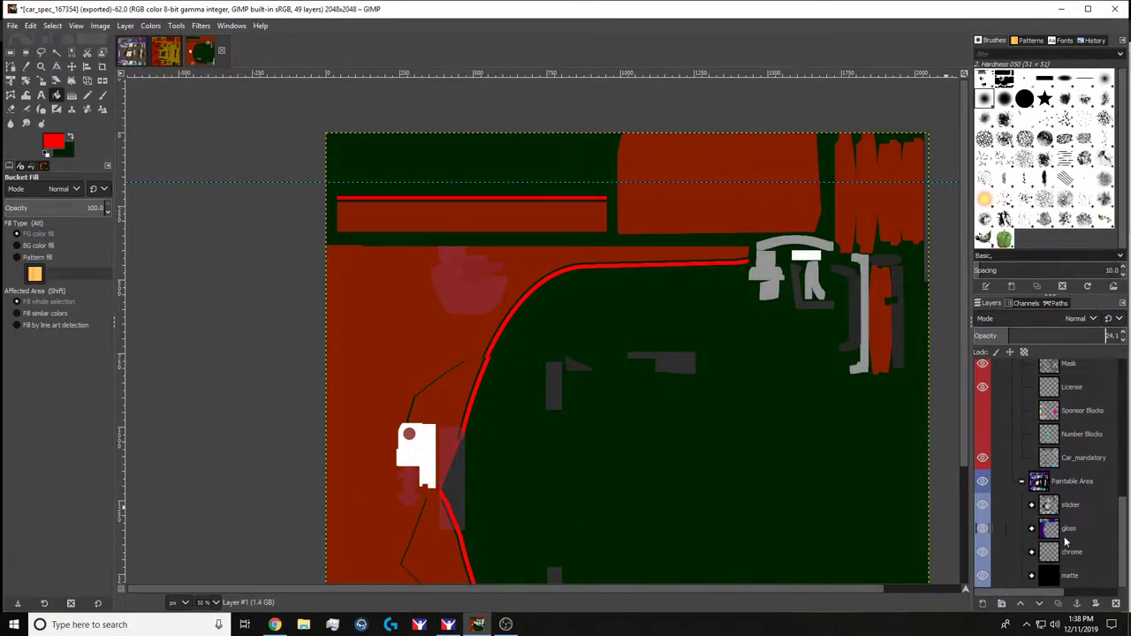
{"action": "left_click", "coordinate": [1069, 528]}
Load the gloss areas as a selection and add a new layer above Base Paint in the roughness group.
{"action": "right_click", "coordinate": [1078, 534]}
{"action": "left_click", "coordinate": [1050, 480]}
{"action": "scroll", "coordinate": [1074, 471], "scroll_direction": "up", "scroll_amount": 5}
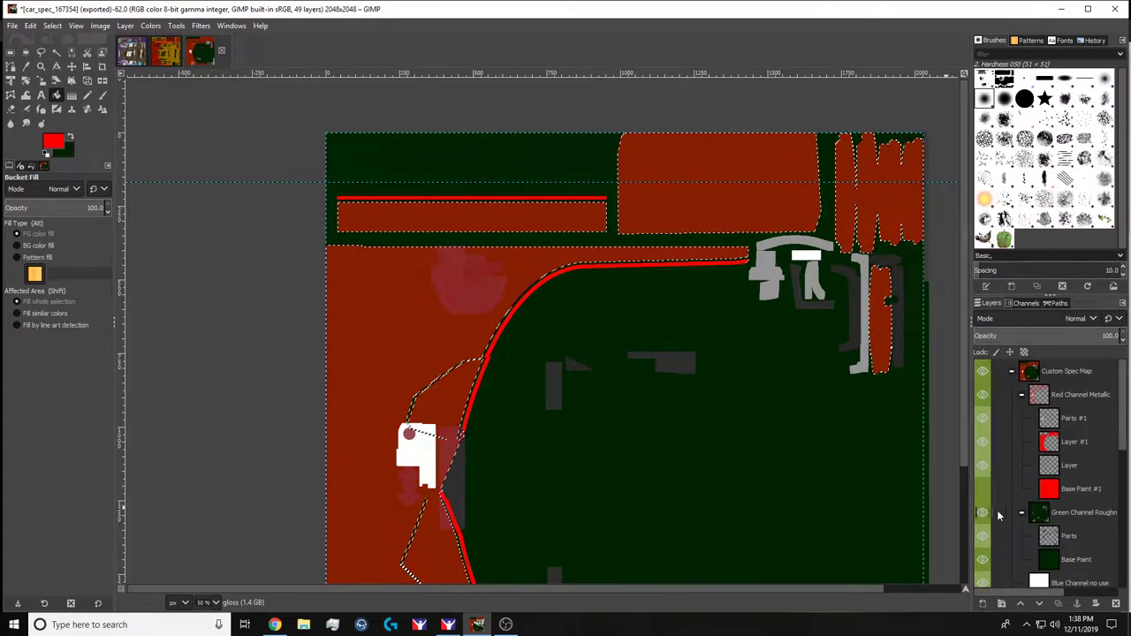
{"action": "scroll", "coordinate": [995, 435], "scroll_direction": "down", "scroll_amount": 1}
{"action": "scroll", "coordinate": [994, 457], "scroll_direction": "up", "scroll_amount": 1}
{"action": "scroll", "coordinate": [1001, 448], "scroll_direction": "down", "scroll_amount": 1}
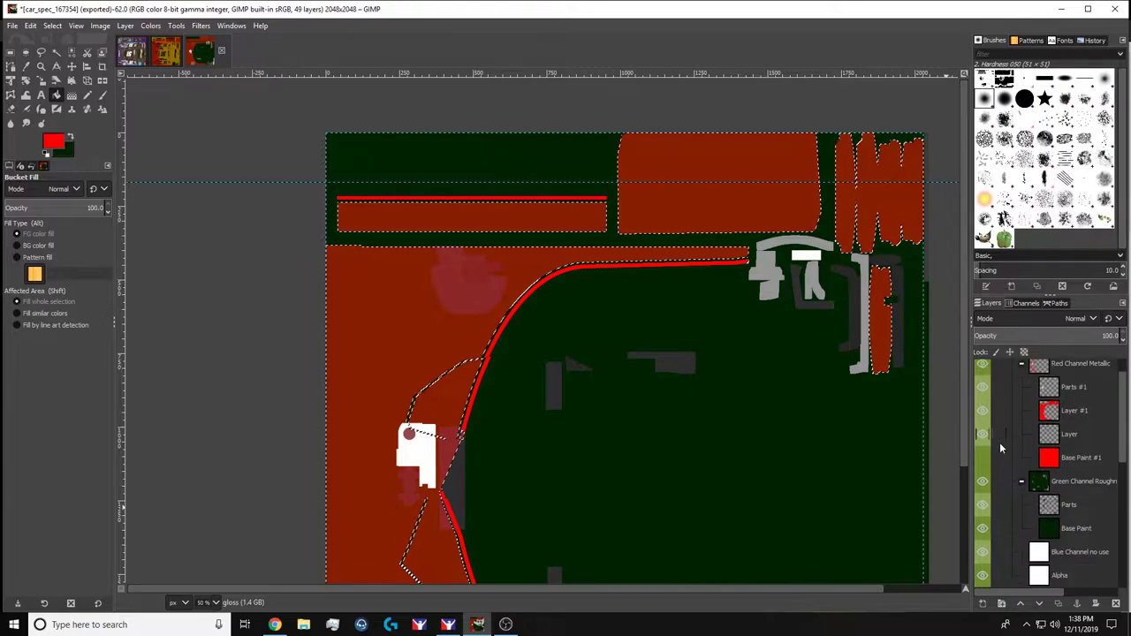
{"action": "left_click", "coordinate": [1071, 529]}
{"action": "right_click", "coordinate": [1078, 530]}
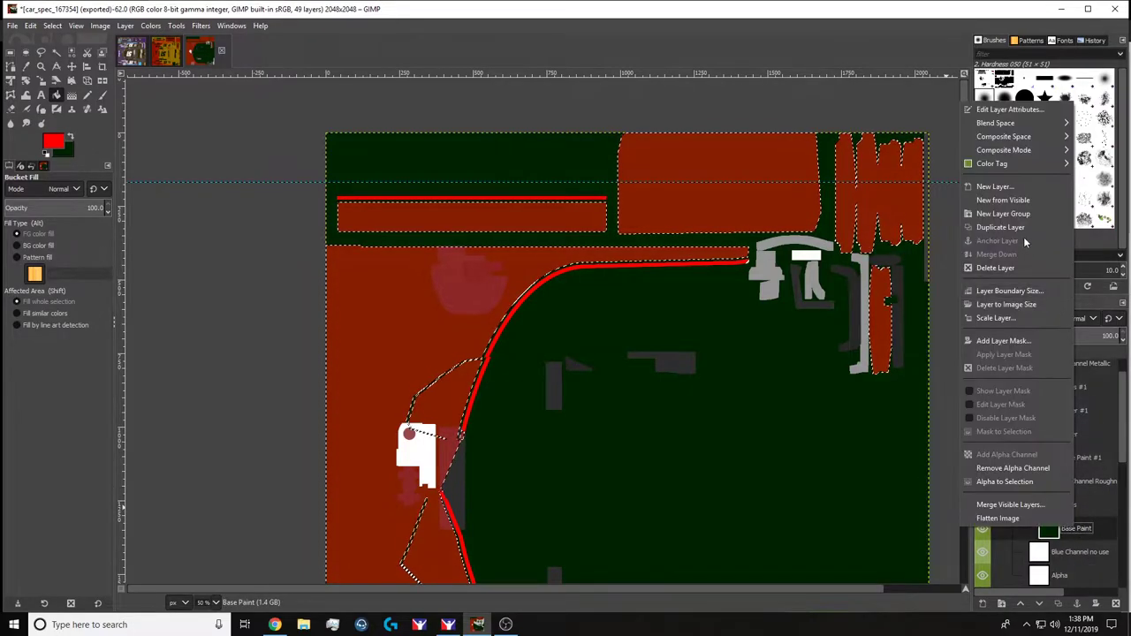
{"action": "left_click", "coordinate": [996, 186]}
{"action": "left_click", "coordinate": [1037, 344]}
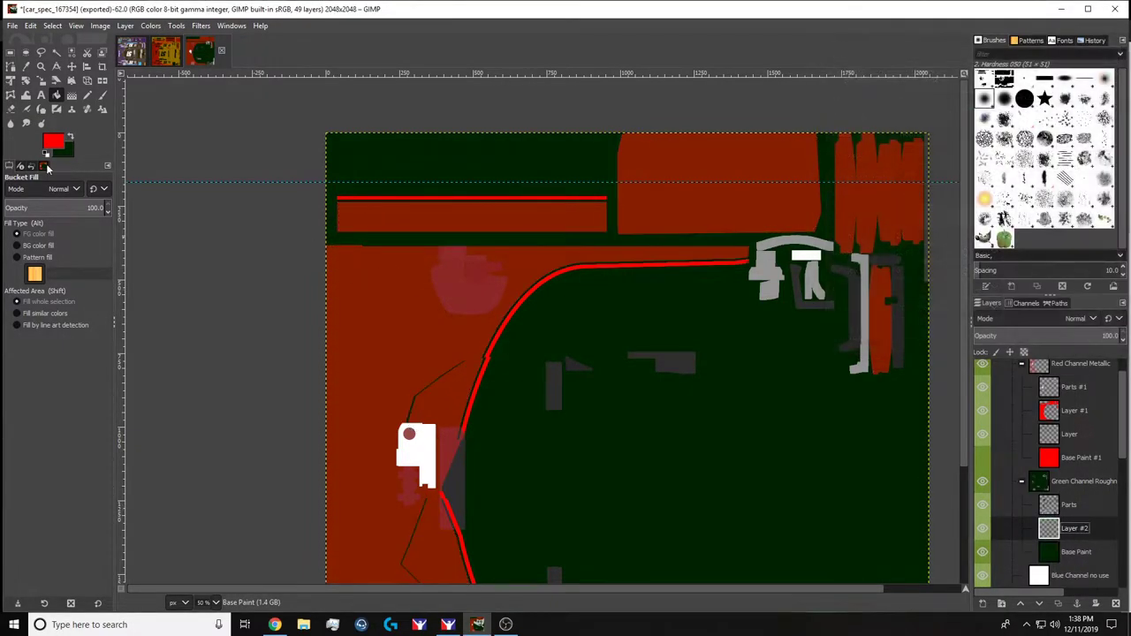
Set the foreground colour to bright green 00ff00.
{"action": "left_click", "coordinate": [55, 144]}
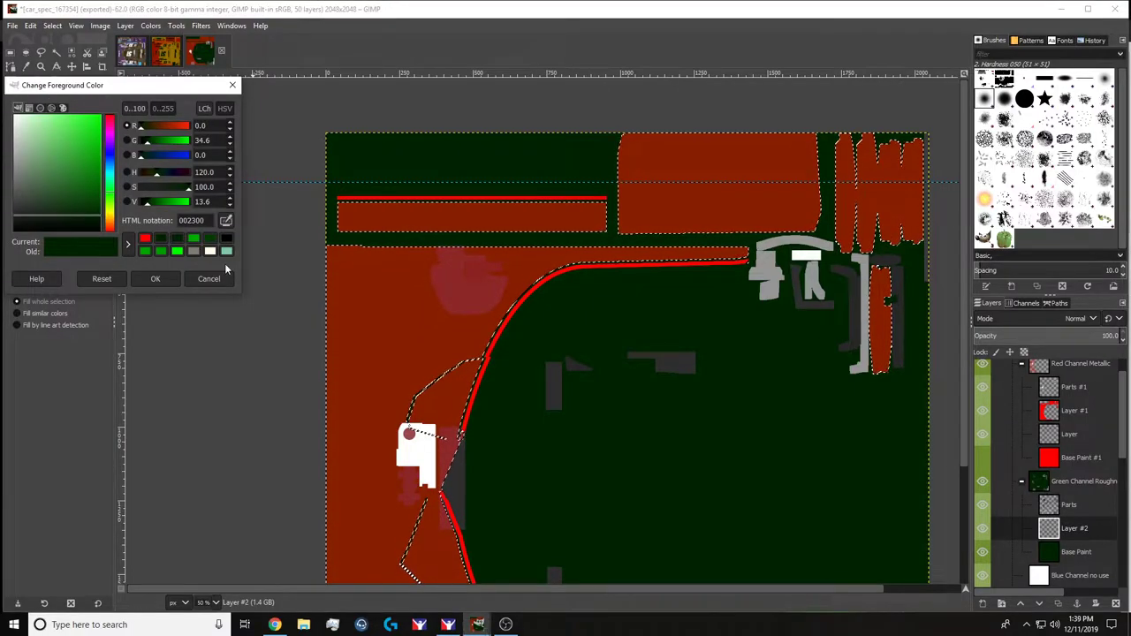
{"action": "left_click", "coordinate": [177, 251]}
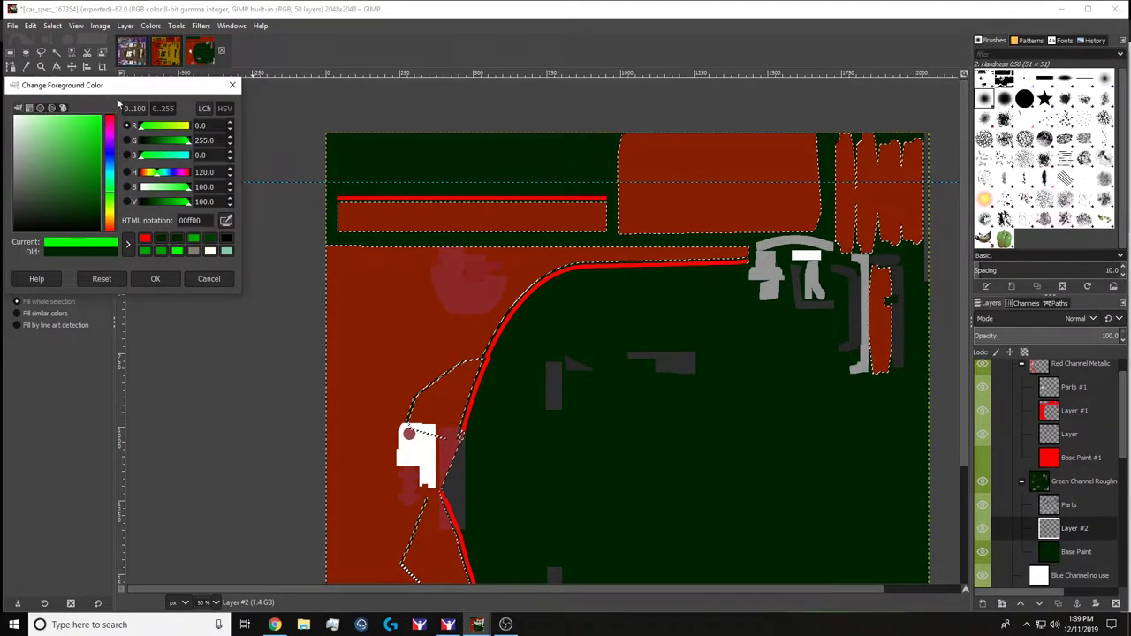
{"action": "left_click", "coordinate": [156, 278]}
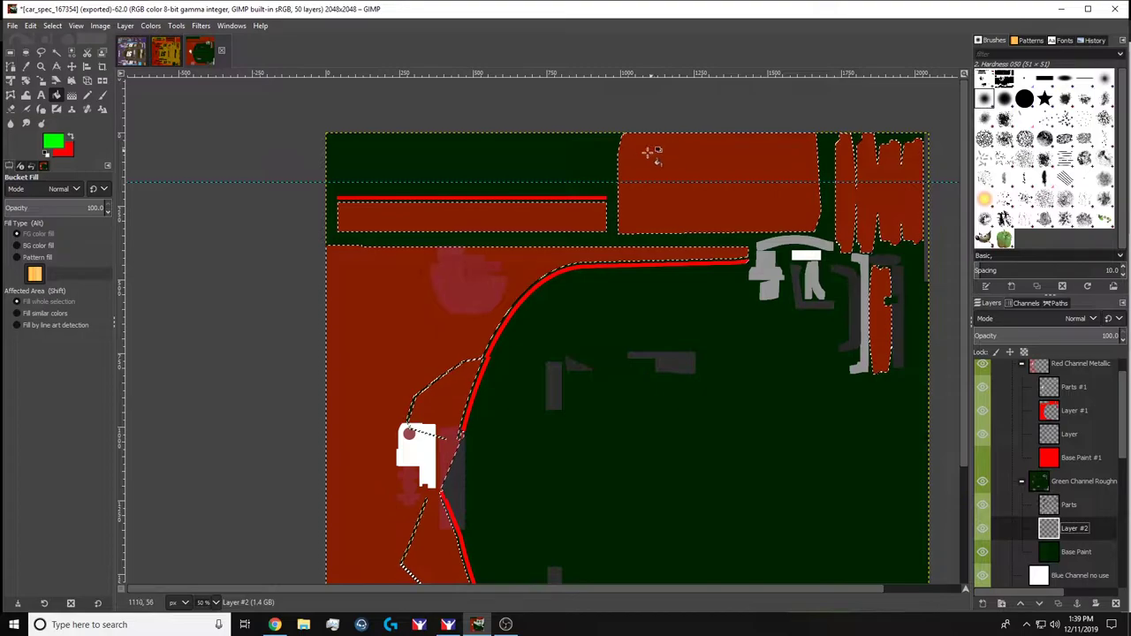
After a quick look at the car in iRacing, fill the gloss selection bright green on Layer #2.
{"action": "left_click", "coordinate": [448, 625]}
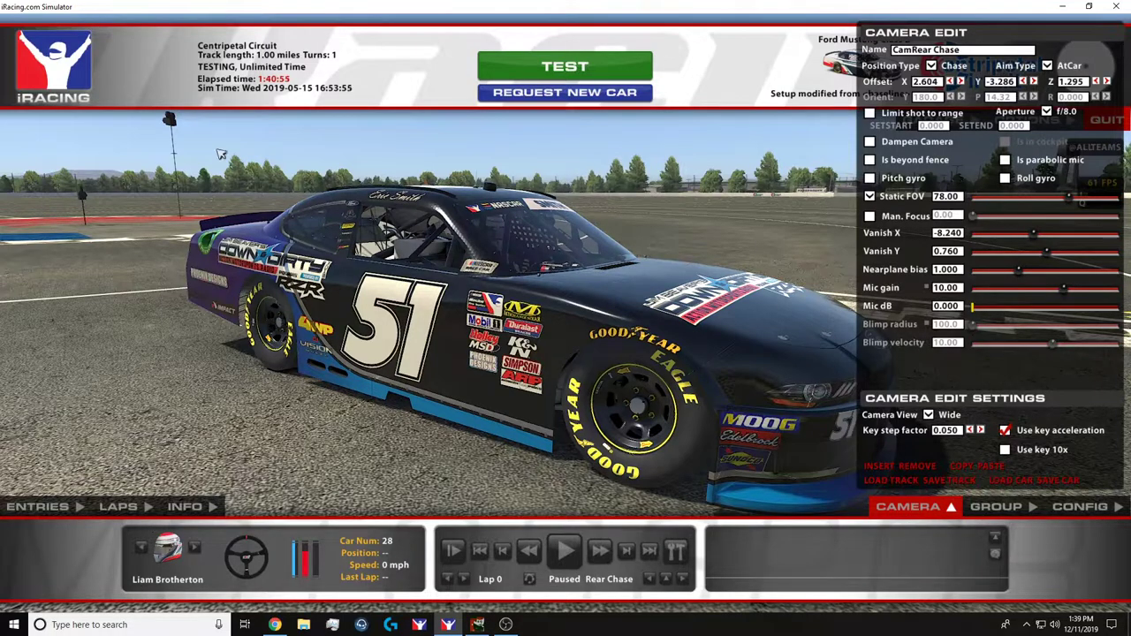
{"action": "left_click", "coordinate": [477, 625]}
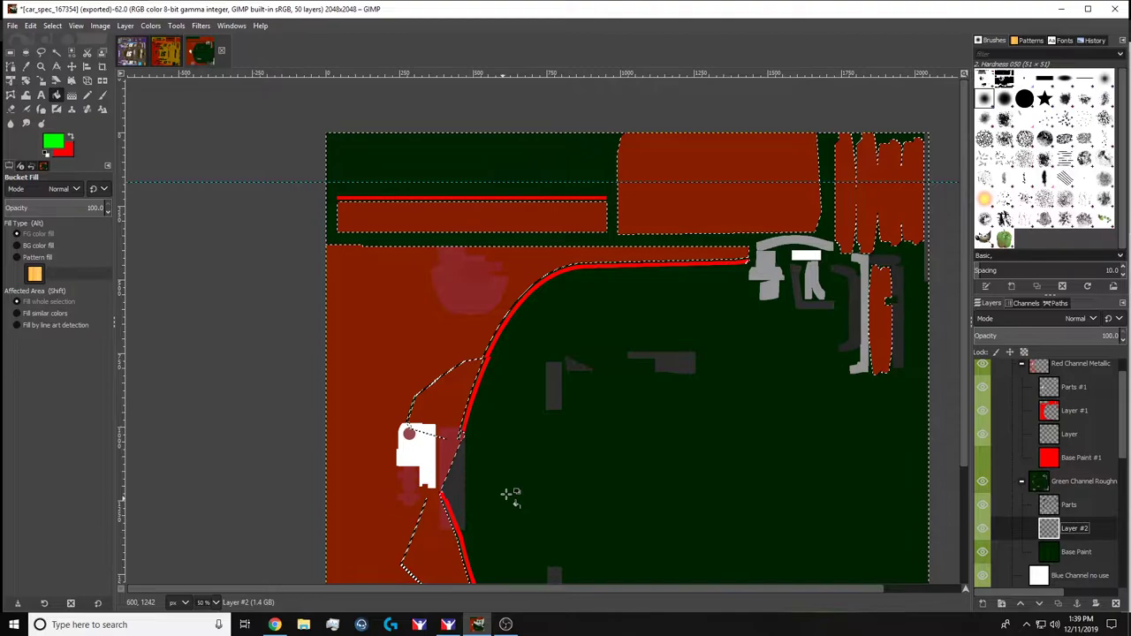
{"action": "left_click", "coordinate": [624, 356]}
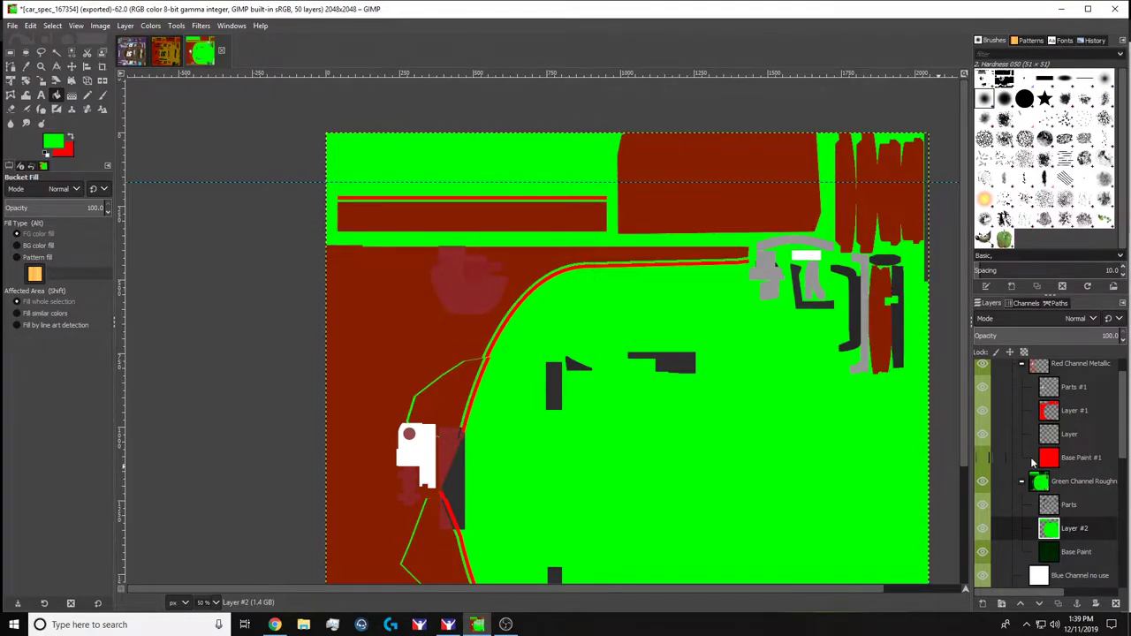
Load the stripe layer 'Layer' as a selection and hide the red metallic Layer #1.
{"action": "left_click", "coordinate": [984, 409]}
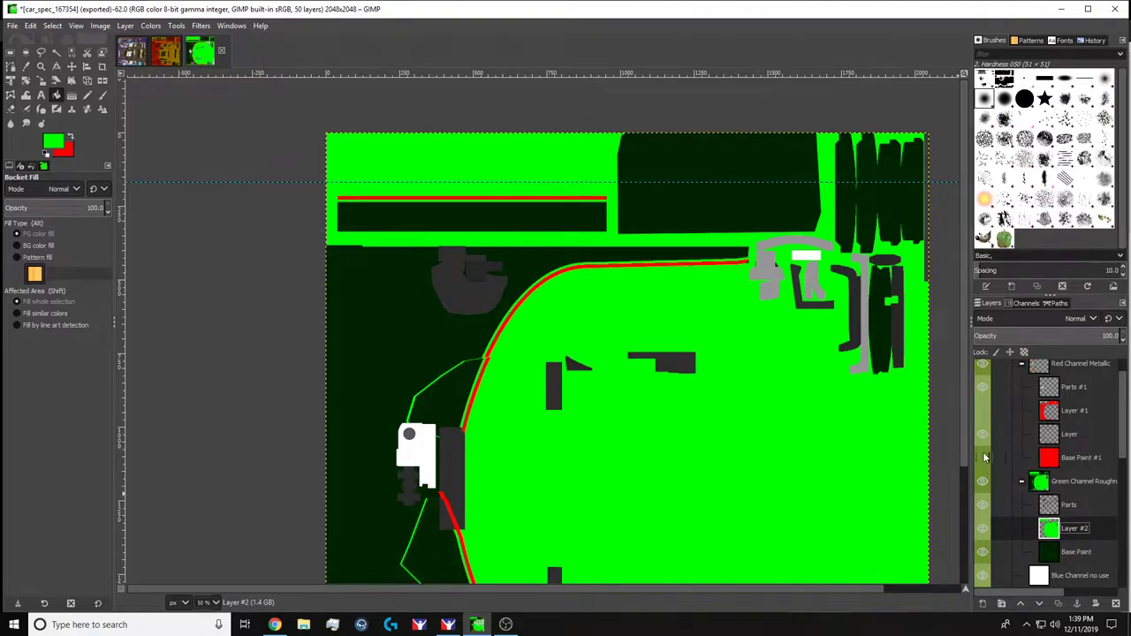
{"action": "left_click", "coordinate": [985, 411]}
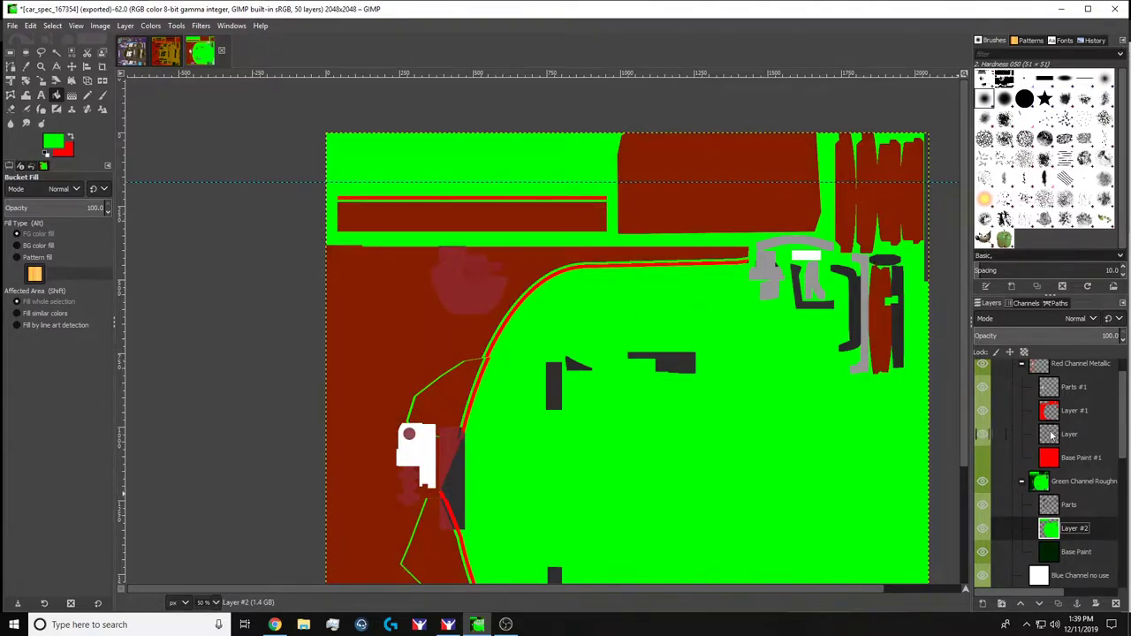
{"action": "left_click", "coordinate": [1060, 435]}
{"action": "right_click", "coordinate": [1059, 435]}
{"action": "left_click", "coordinate": [1001, 392]}
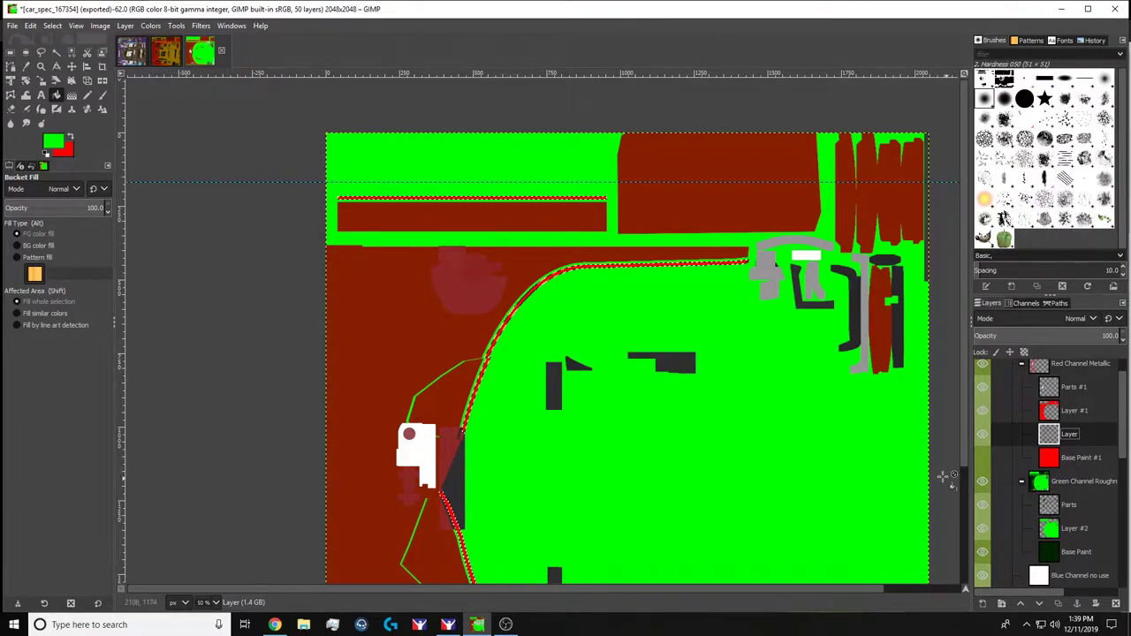
{"action": "left_click", "coordinate": [983, 410]}
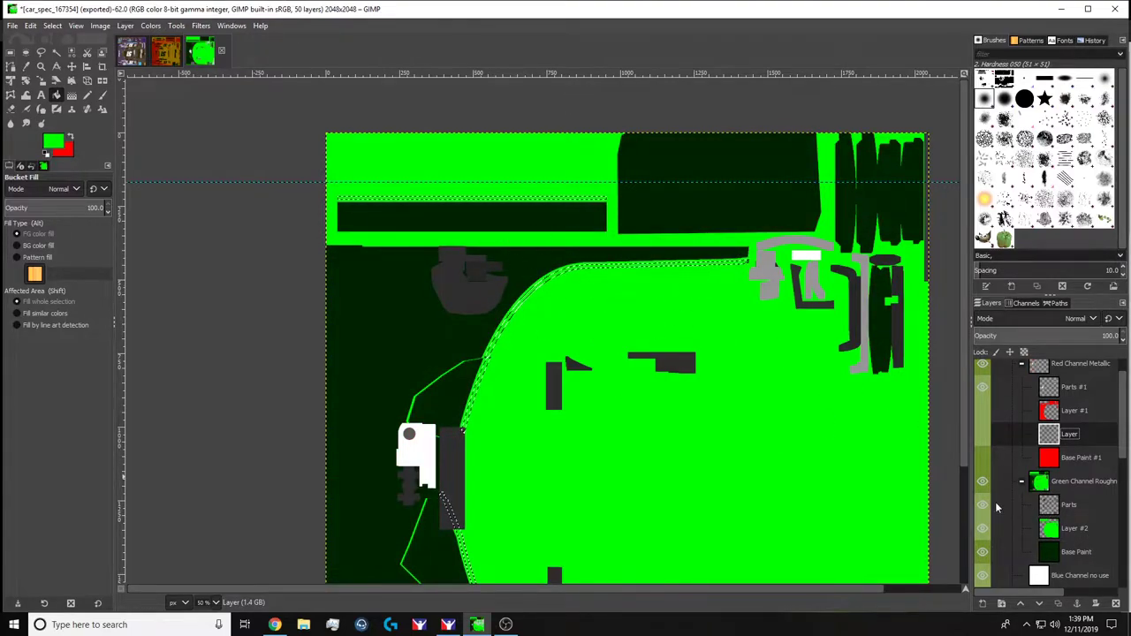
Make Layer #2 active and set the foreground colour to dark green 002300.
{"action": "left_click", "coordinate": [1068, 529]}
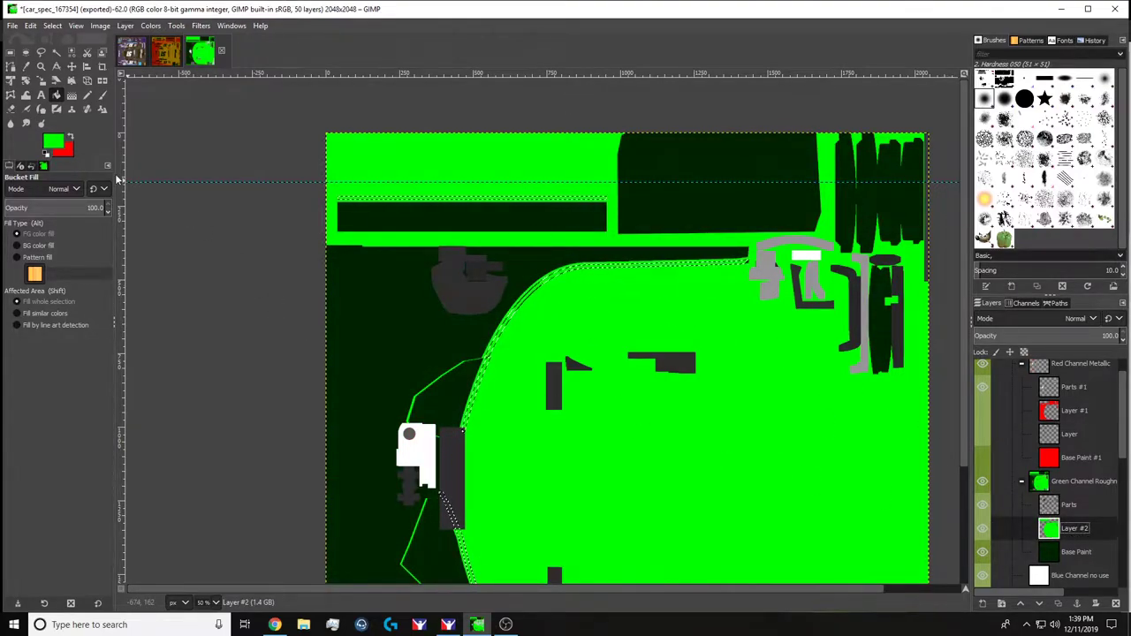
{"action": "left_click", "coordinate": [55, 141]}
{"action": "left_click", "coordinate": [178, 241]}
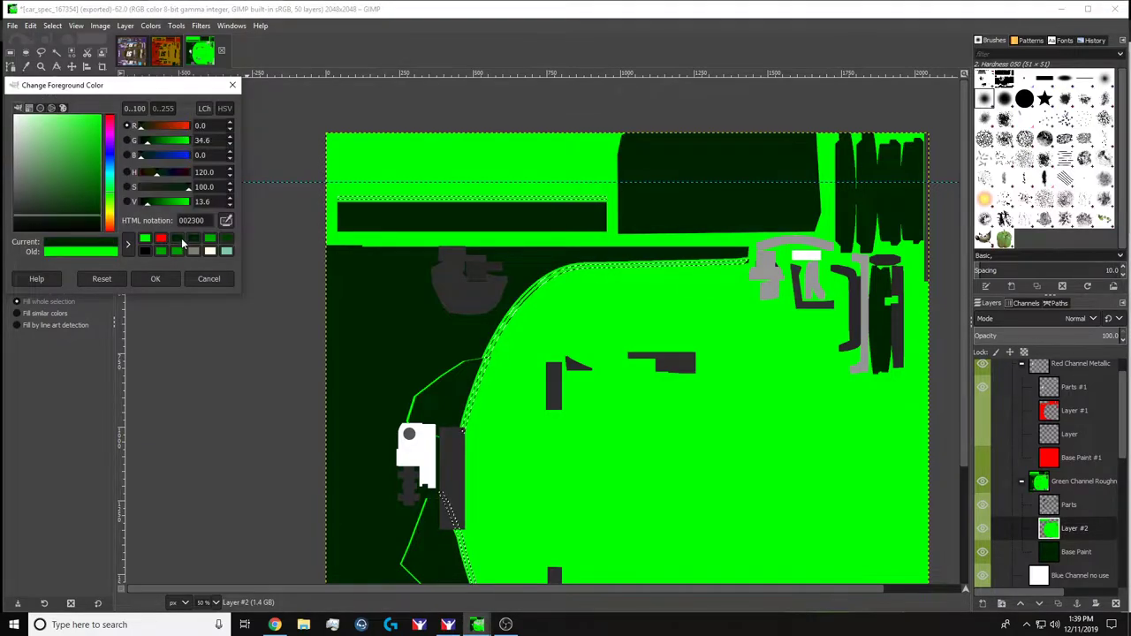
{"action": "left_click", "coordinate": [158, 278]}
Bucket-fill the selected stripe band dark green on Layer #2, then clear the selection.
{"action": "scroll", "coordinate": [508, 318], "scroll_direction": "up", "scroll_amount": 5}
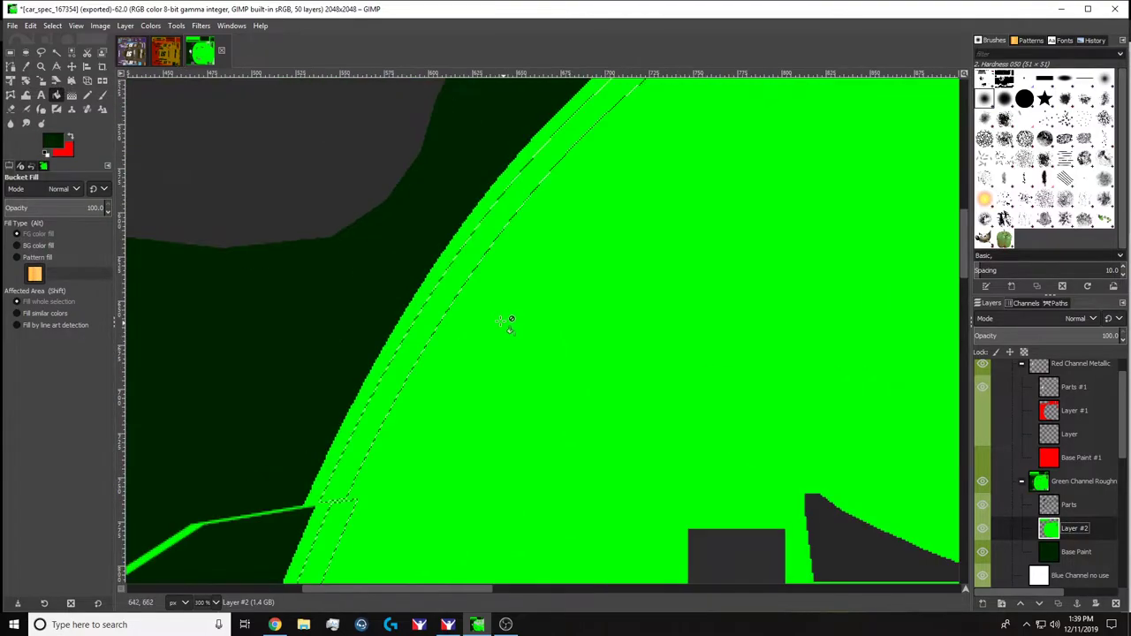
{"action": "left_click", "coordinate": [456, 274]}
{"action": "key", "text": "ctrl+shift+a"}
{"action": "scroll", "coordinate": [488, 311], "scroll_direction": "down", "scroll_amount": 6}
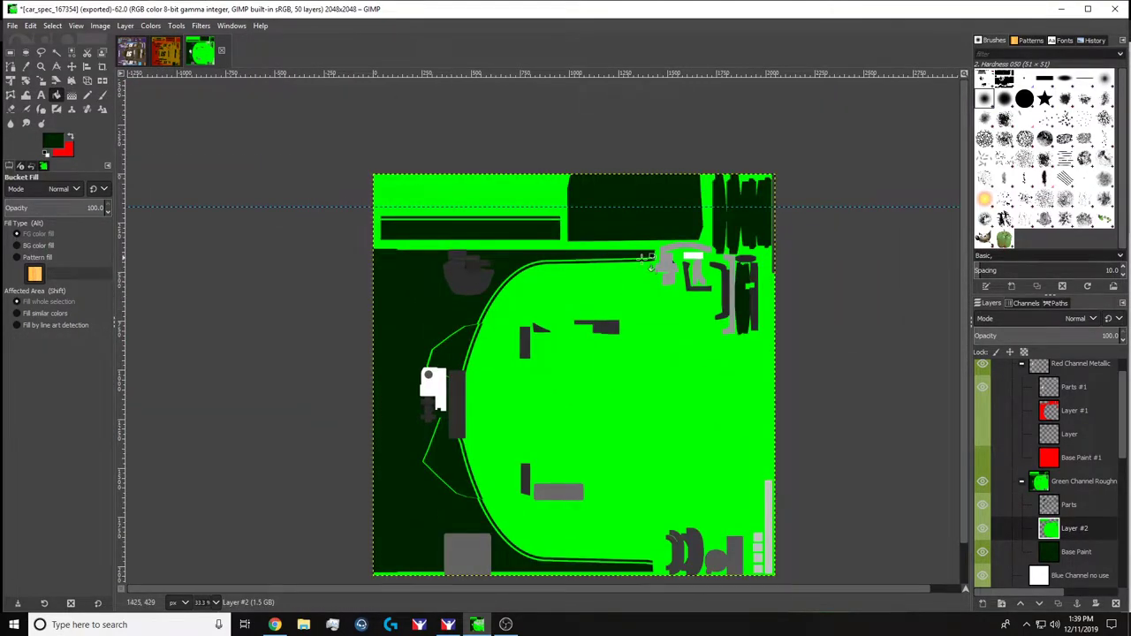
{"action": "scroll", "coordinate": [545, 272], "scroll_direction": "up", "scroll_amount": 4}
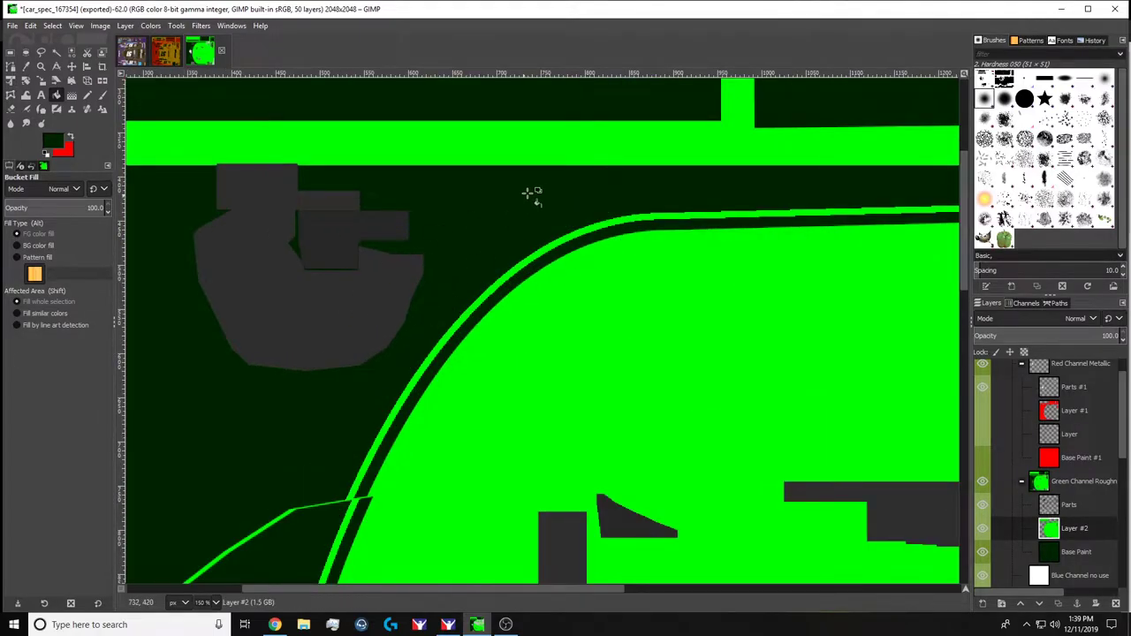
Glance at the car in iRacing, then come back to the spec map in GIMP.
{"action": "left_click", "coordinate": [448, 624]}
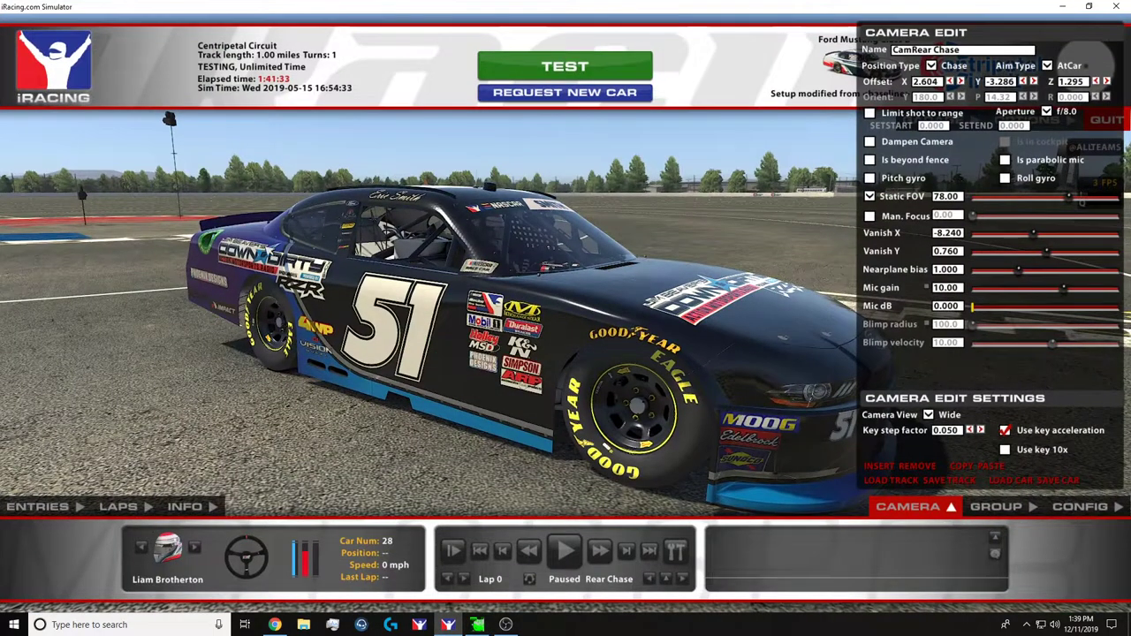
{"action": "left_click", "coordinate": [477, 625]}
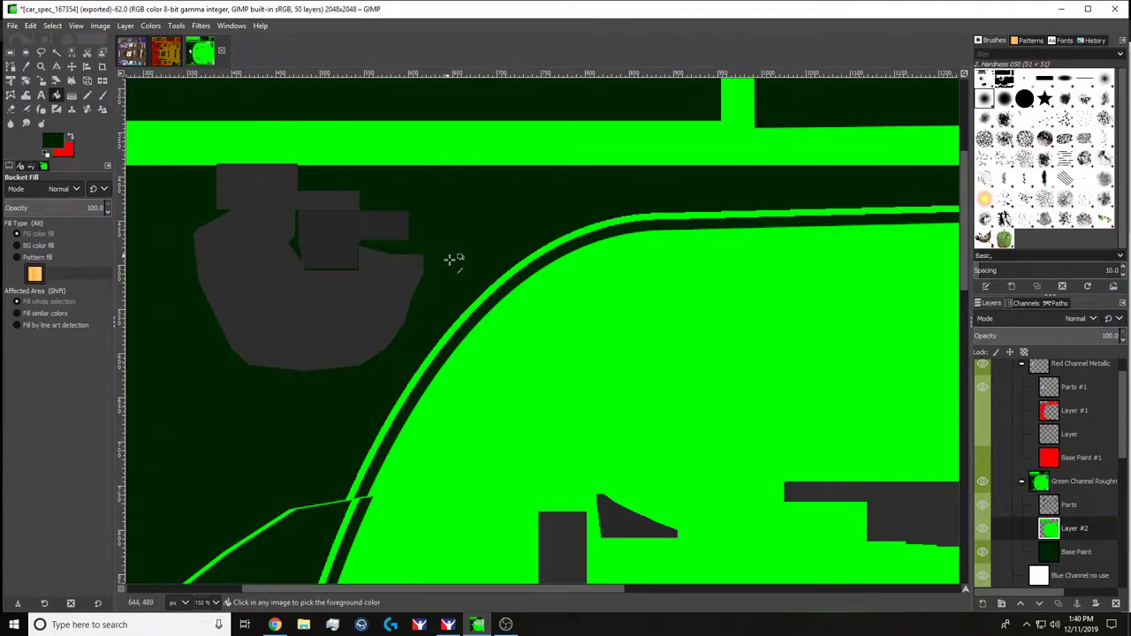
{"action": "scroll", "coordinate": [454, 258], "scroll_direction": "down", "scroll_amount": 6}
{"action": "scroll", "coordinate": [466, 273], "scroll_direction": "up", "scroll_amount": 2}
Make the red metallic Layer #1 visible again and select the Custom Spec Map group.
{"action": "left_click", "coordinate": [982, 411]}
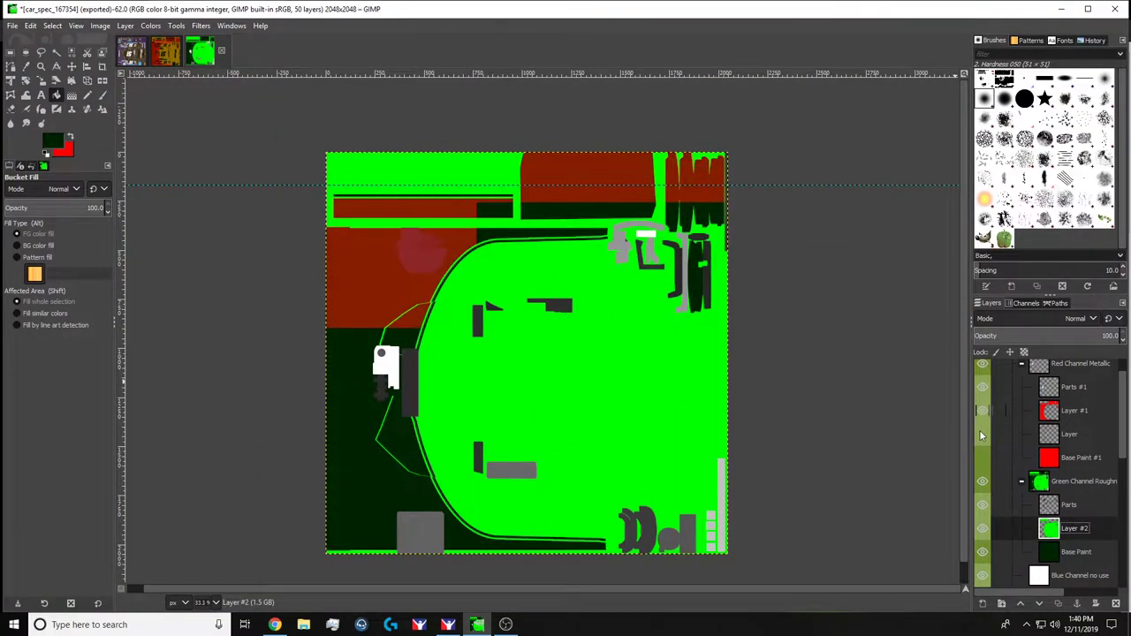
{"action": "left_click", "coordinate": [1068, 490]}
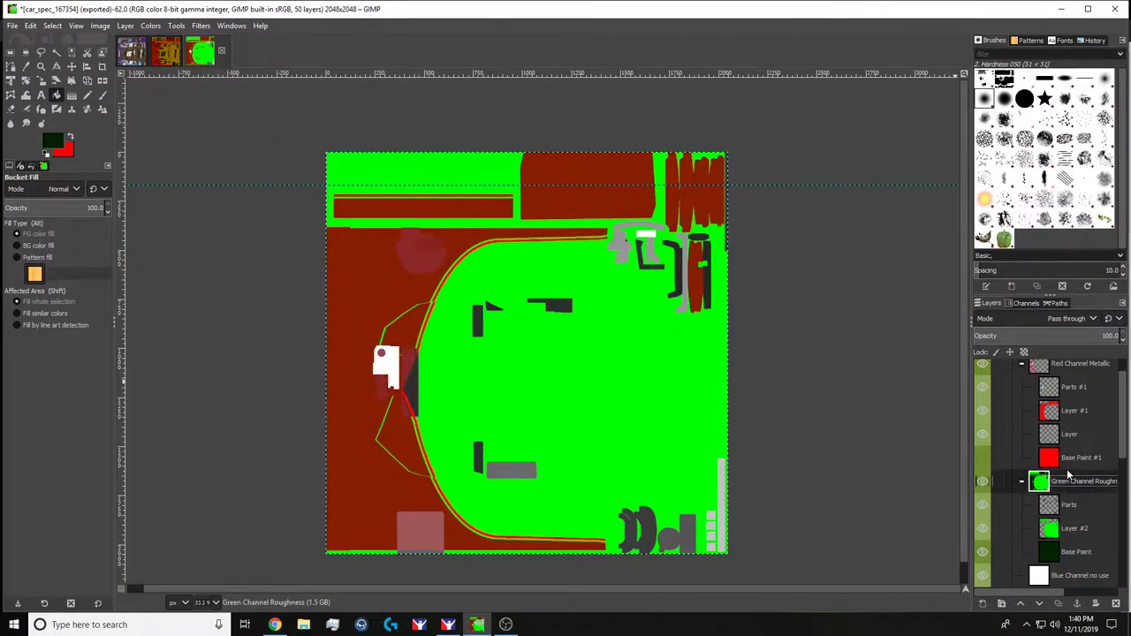
{"action": "scroll", "coordinate": [1067, 477], "scroll_direction": "up", "scroll_amount": 1}
{"action": "left_click", "coordinate": [1062, 379]}
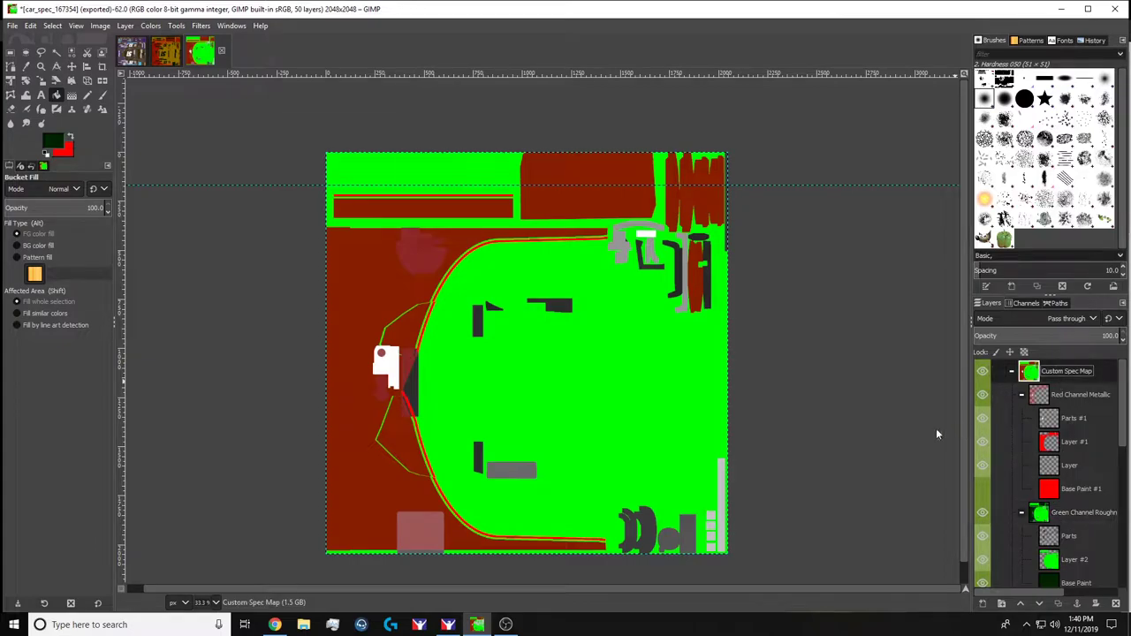
Reload textures in iRacing, orbit around the #51 Mustang's front and side, then return to GIMP.
{"action": "left_click", "coordinate": [448, 625]}
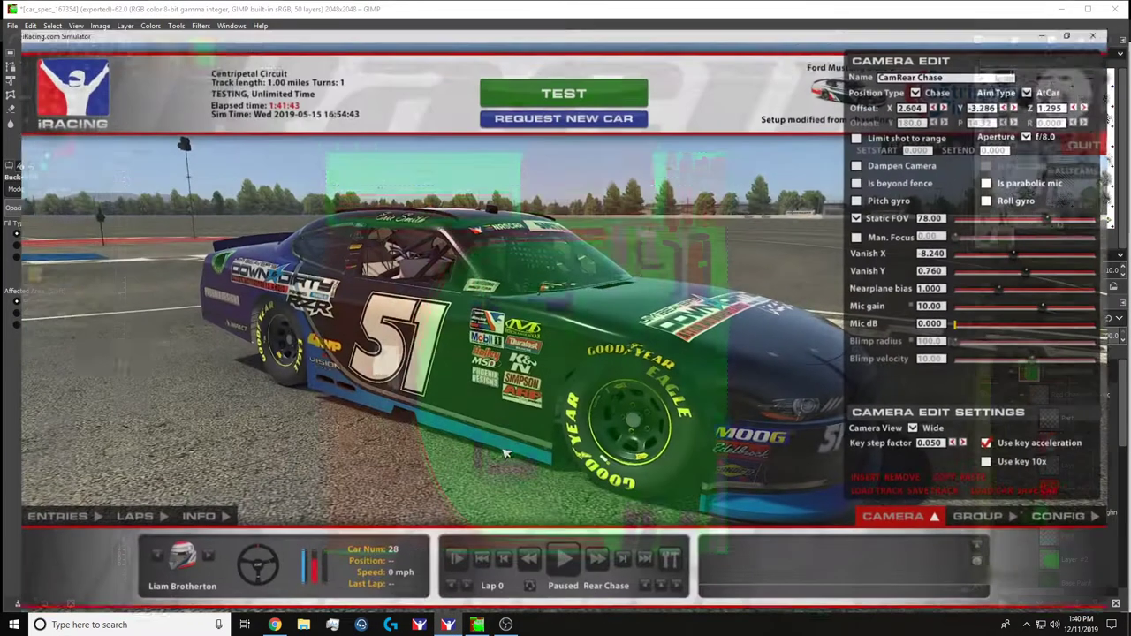
{"action": "key", "text": "ctrl+r"}
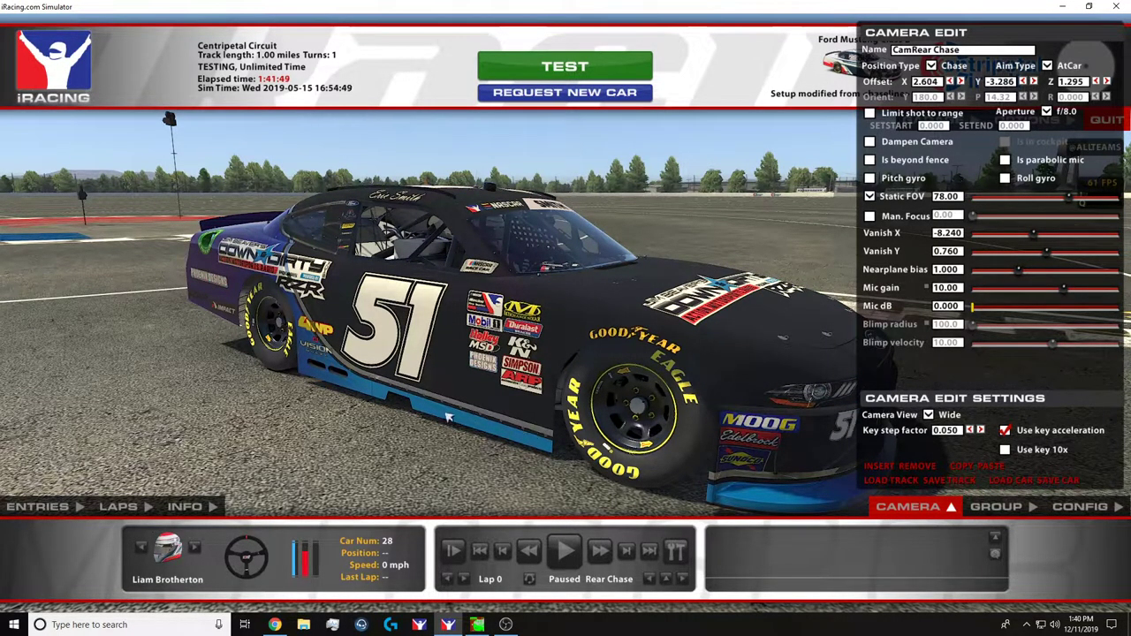
{"action": "key", "text": "KP_2"}
{"action": "key", "text": "KP_2"}
{"action": "key", "text": "KP_2"}
{"action": "key", "text": "KP_2"}
{"action": "key", "text": "KP_2"}
{"action": "key", "text": "KP_2"}
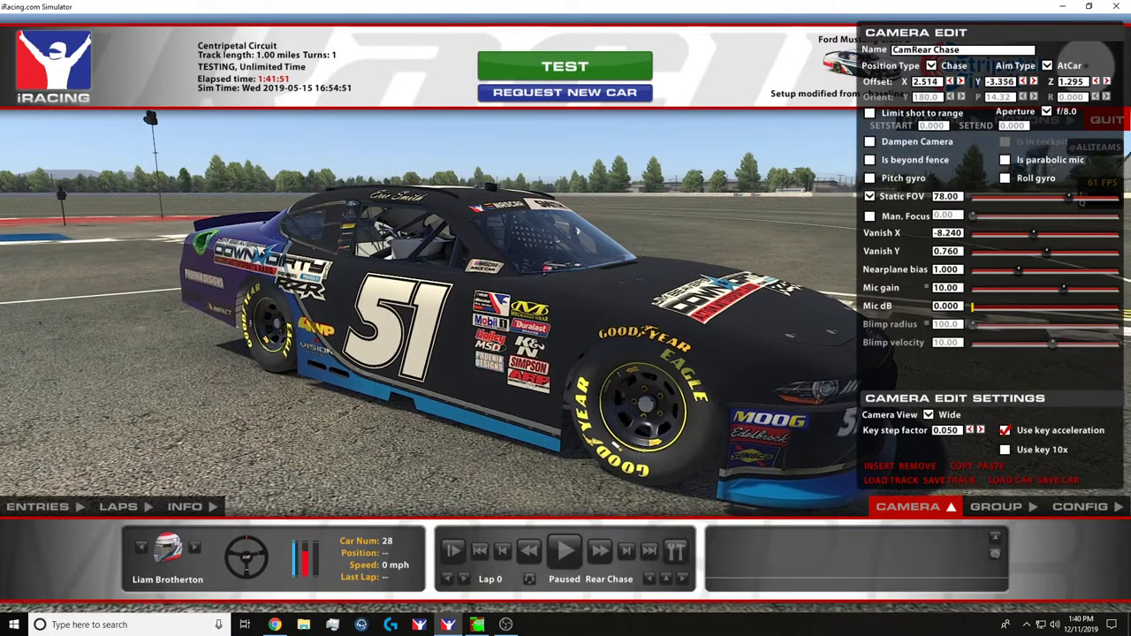
{"action": "key", "text": "KP_2"}
{"action": "key", "text": "KP_2"}
{"action": "key", "text": "KP_2"}
{"action": "key", "text": "KP_2"}
{"action": "key", "text": "KP_2"}
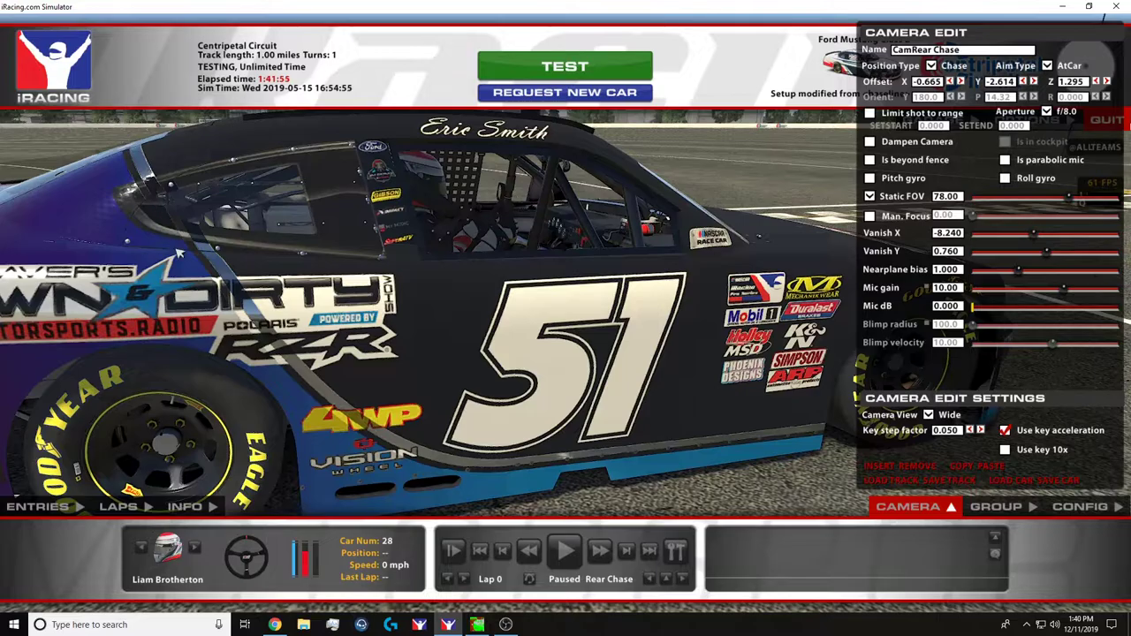
{"action": "key", "text": "KP_8"}
{"action": "key", "text": "KP_8"}
{"action": "key", "text": "KP_8"}
{"action": "key", "text": "KP_8"}
{"action": "key", "text": "KP_8"}
{"action": "key", "text": "KP_8"}
{"action": "key", "text": "KP_8"}
{"action": "key", "text": "KP_8"}
{"action": "key", "text": "KP_8"}
{"action": "key", "text": "KP_8"}
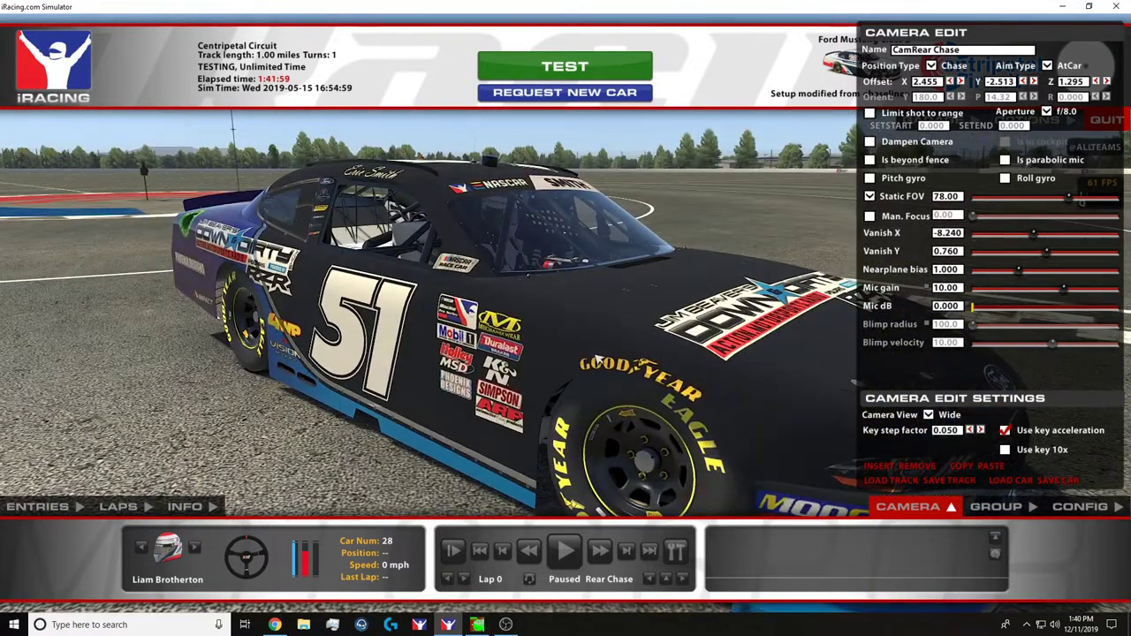
{"action": "key", "text": "KP_6"}
{"action": "key", "text": "KP_6"}
{"action": "key", "text": "KP_6"}
{"action": "key", "text": "KP_6"}
{"action": "key", "text": "KP_6"}
{"action": "key", "text": "KP_6"}
{"action": "key", "text": "KP_6"}
{"action": "key", "text": "KP_6"}
{"action": "key", "text": "KP_6"}
{"action": "key", "text": "KP_6"}
{"action": "key", "text": "KP_6"}
{"action": "key", "text": "KP_6"}
{"action": "key", "text": "KP_6"}
{"action": "key", "text": "KP_6"}
{"action": "key", "text": "KP_6"}
{"action": "key", "text": "KP_6"}
{"action": "key", "text": "KP_6"}
{"action": "key", "text": "KP_6"}
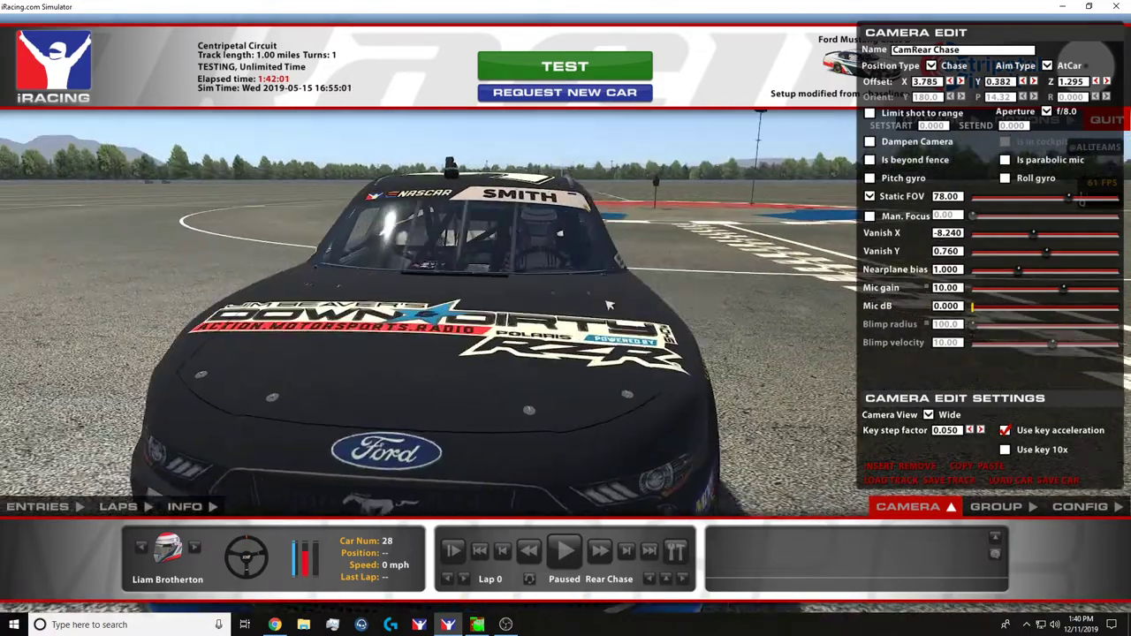
{"action": "key", "text": "KP_4"}
{"action": "key", "text": "KP_4"}
{"action": "key", "text": "KP_4"}
{"action": "key", "text": "KP_4"}
{"action": "key", "text": "KP_4"}
{"action": "key", "text": "KP_4"}
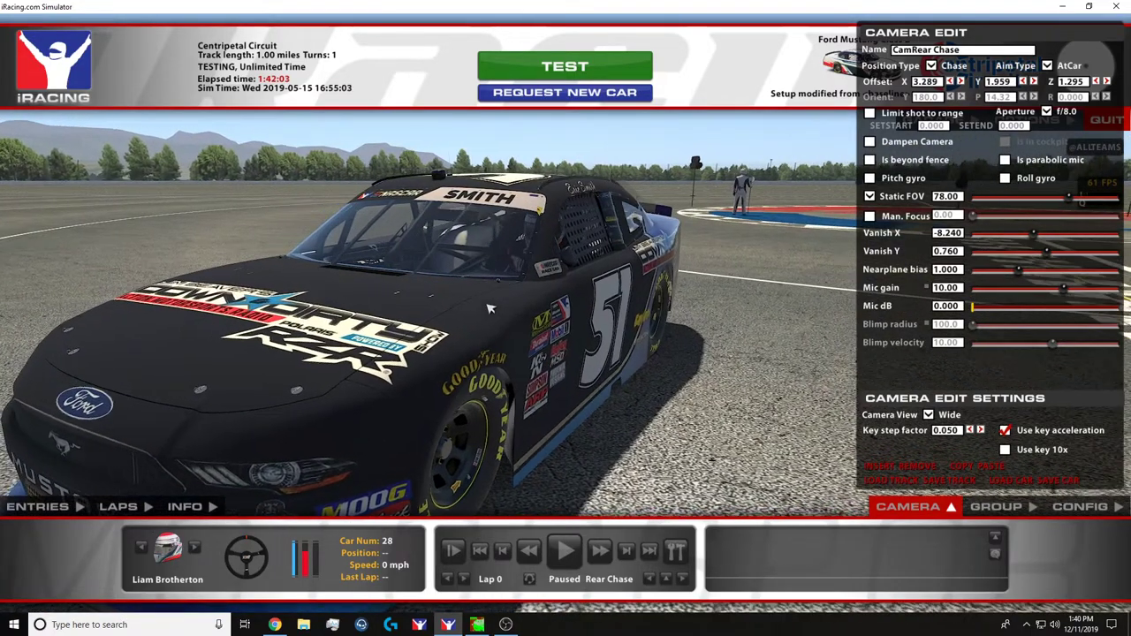
{"action": "key", "text": "KP_4"}
{"action": "key", "text": "KP_4"}
{"action": "key", "text": "KP_4"}
{"action": "key", "text": "KP_4"}
{"action": "key", "text": "KP_4"}
{"action": "key", "text": "KP_4"}
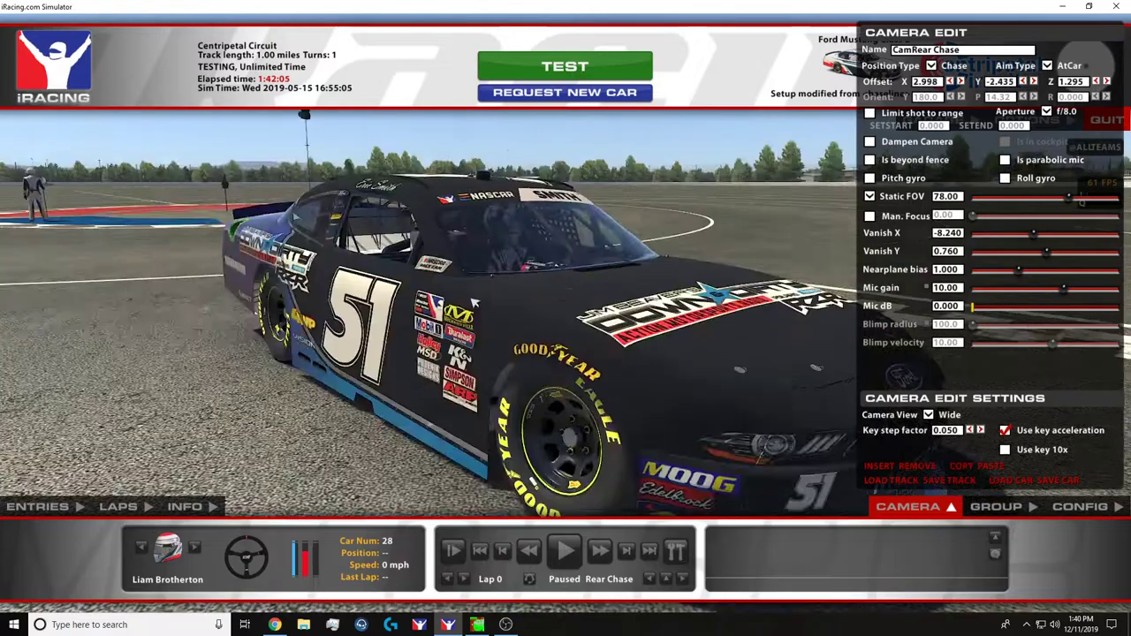
{"action": "left_click", "coordinate": [449, 624]}
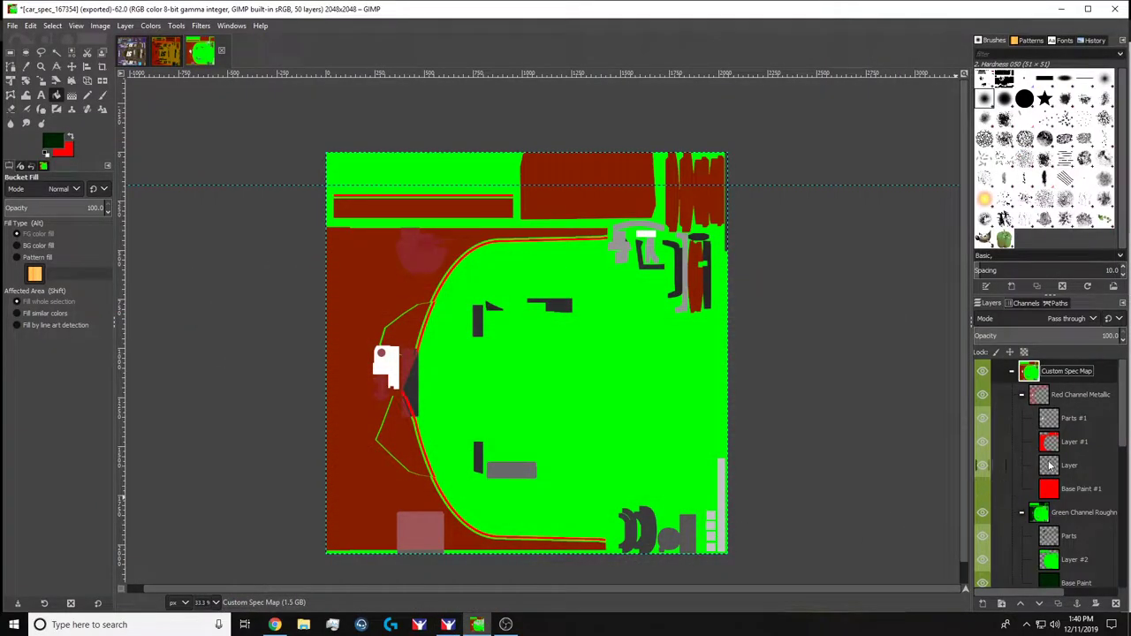
Make Layer #2 active and set the foreground colour to a darker green.
{"action": "scroll", "coordinate": [1051, 459], "scroll_direction": "down", "scroll_amount": 3}
{"action": "left_click", "coordinate": [1076, 466]}
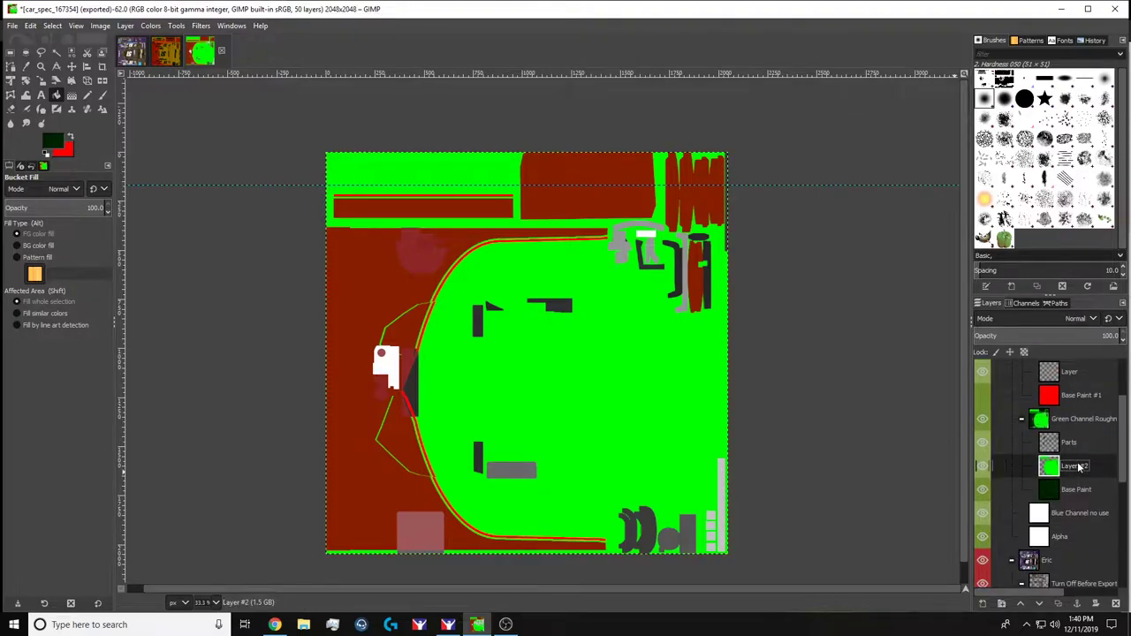
{"action": "left_click", "coordinate": [55, 142]}
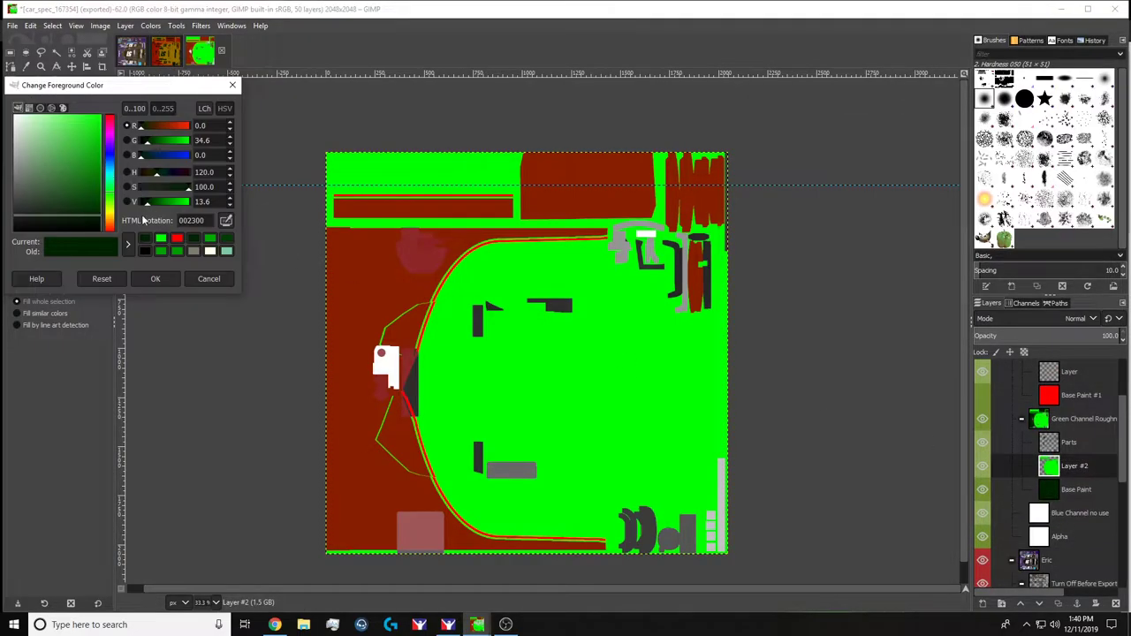
{"action": "left_click", "coordinate": [161, 238]}
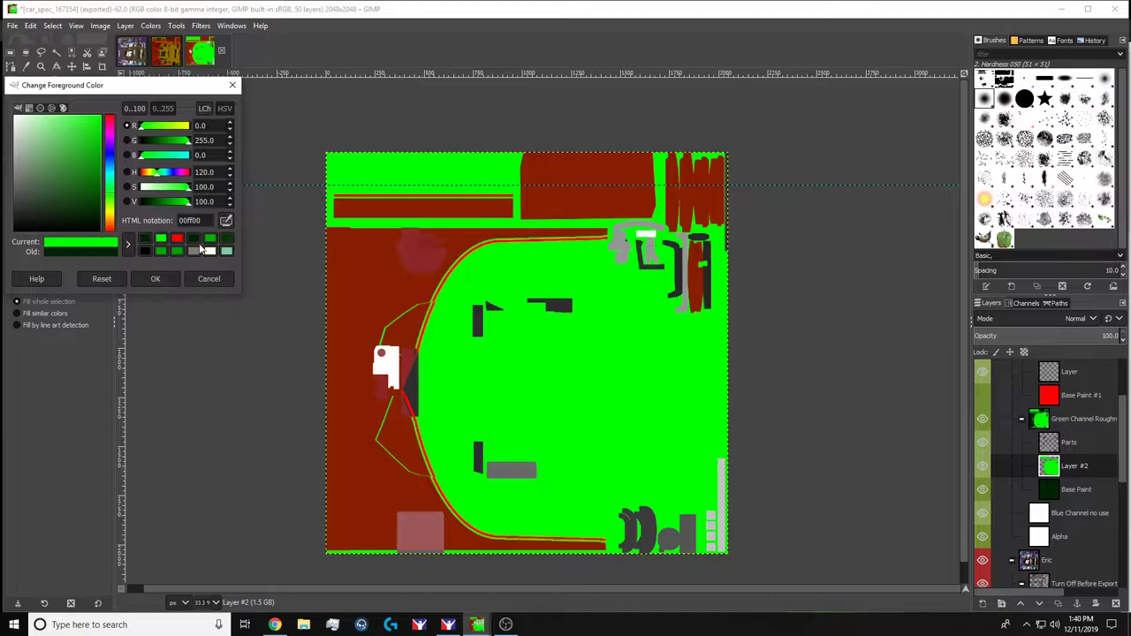
{"action": "left_click_drag", "start_coordinate": [99, 148], "coordinate": [112, 156]}
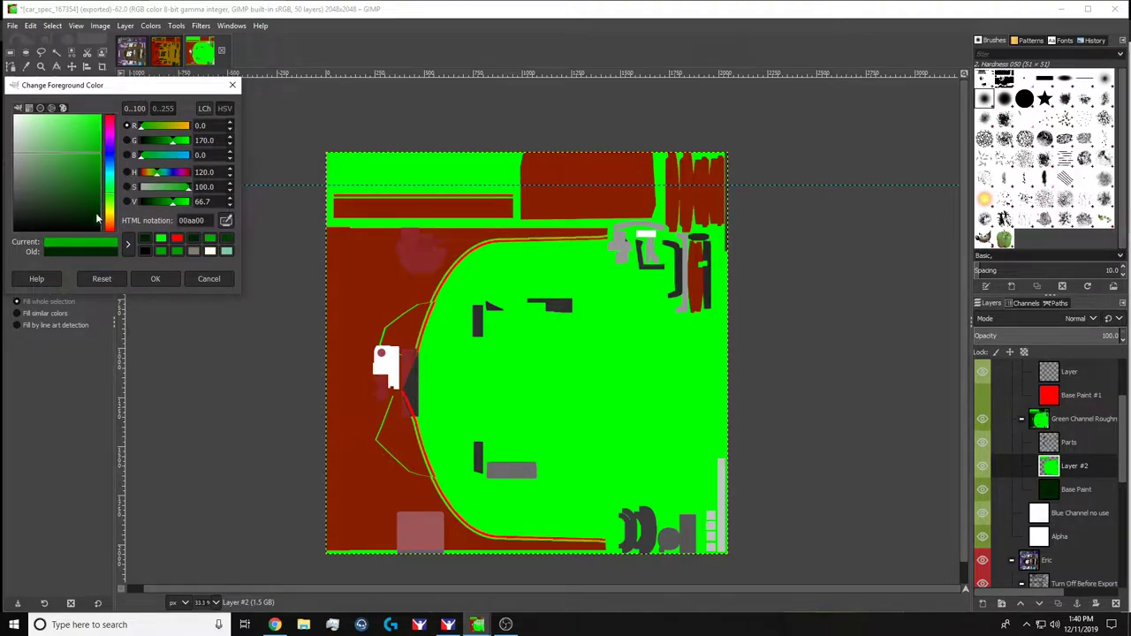
{"action": "left_click", "coordinate": [156, 278]}
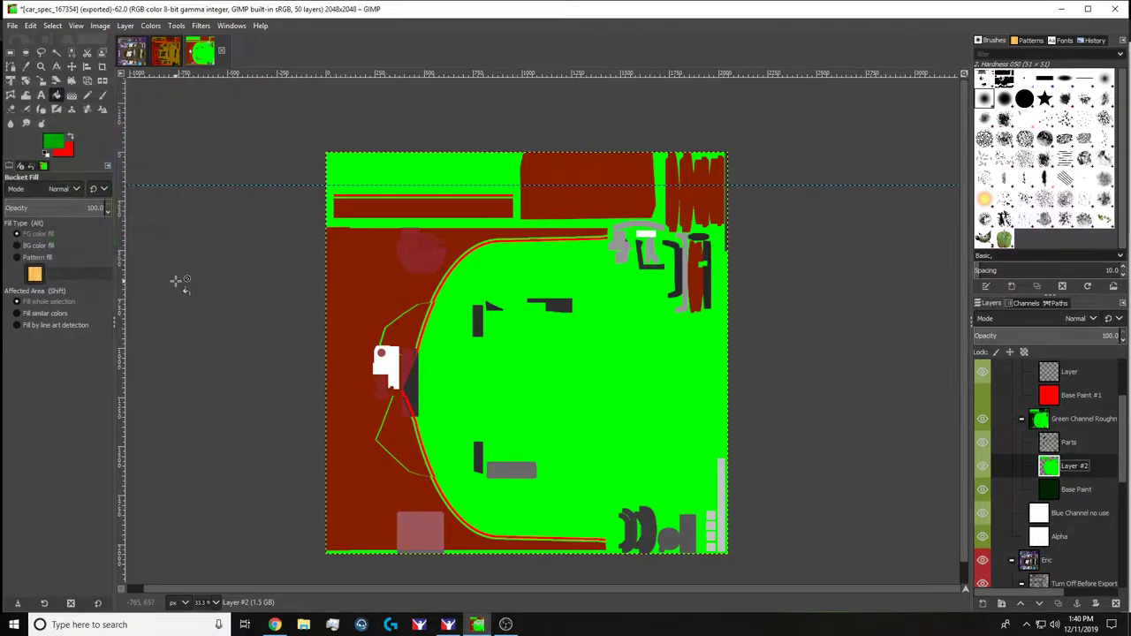
Select Layer #2's painted area, fill it with the darker green, and deselect.
{"action": "right_click", "coordinate": [1010, 465]}
{"action": "left_click", "coordinate": [1016, 412]}
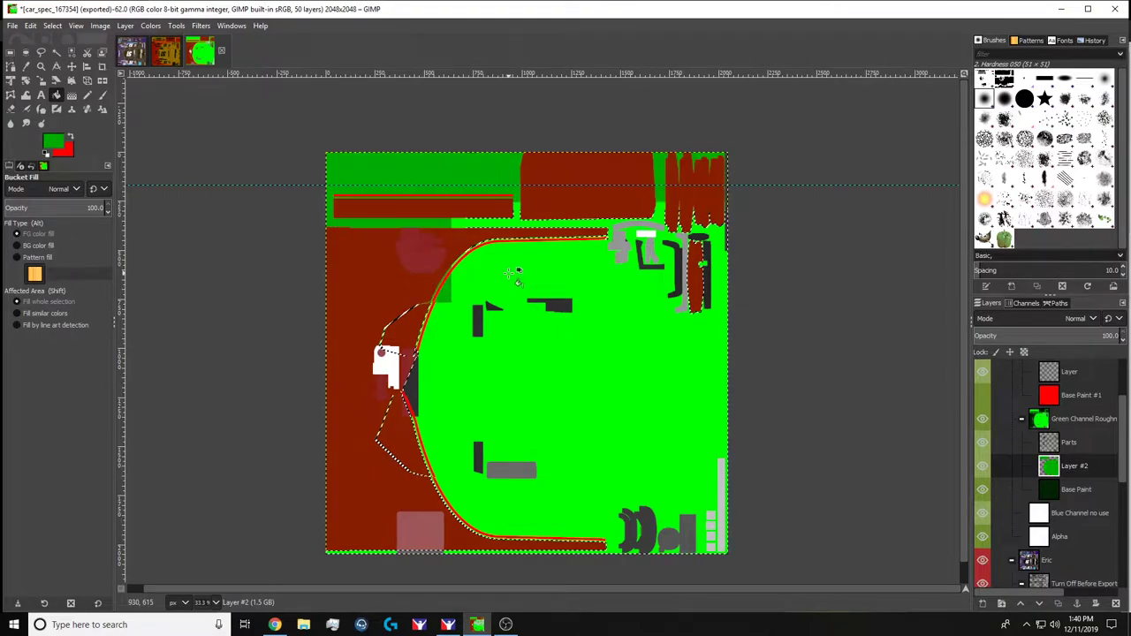
{"action": "left_click", "coordinate": [538, 320]}
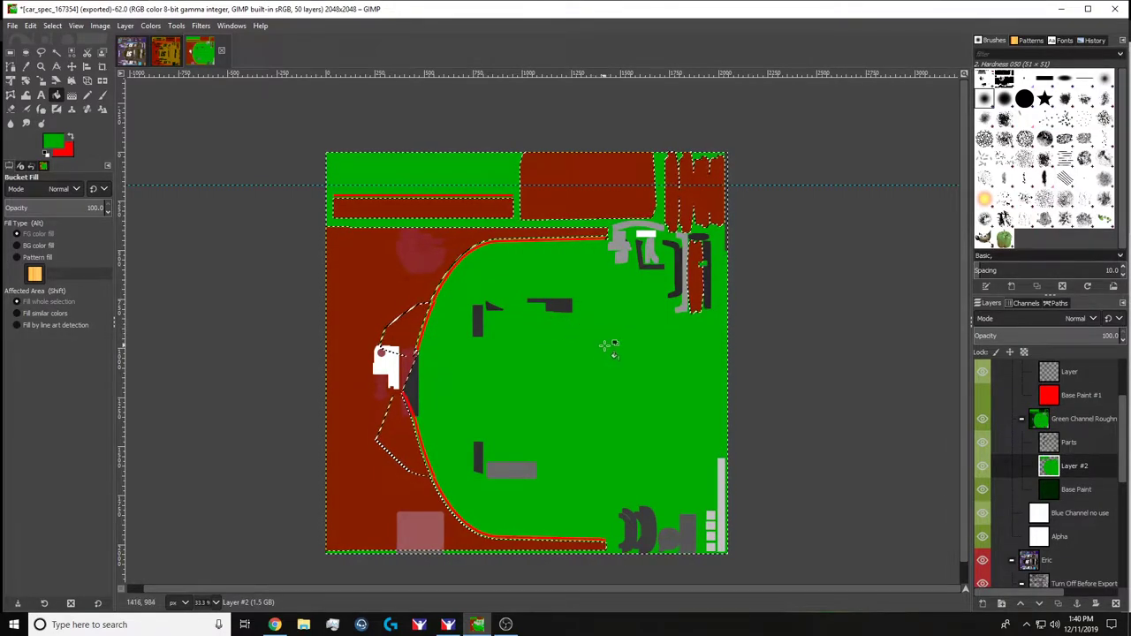
{"action": "scroll", "coordinate": [460, 270], "scroll_direction": "up", "scroll_amount": 5}
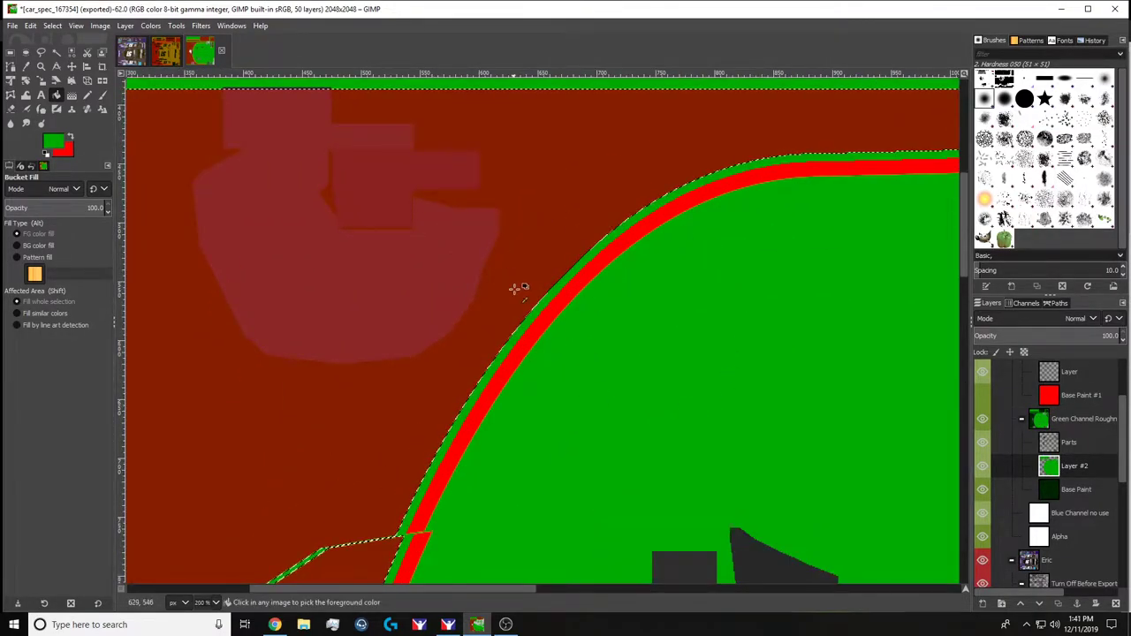
{"action": "key", "text": "ctrl+shift+a"}
Select Base Paint #1's stripe outline and set a very dark green foreground on Layer #2.
{"action": "right_click", "coordinate": [1069, 395]}
{"action": "left_click", "coordinate": [1016, 367]}
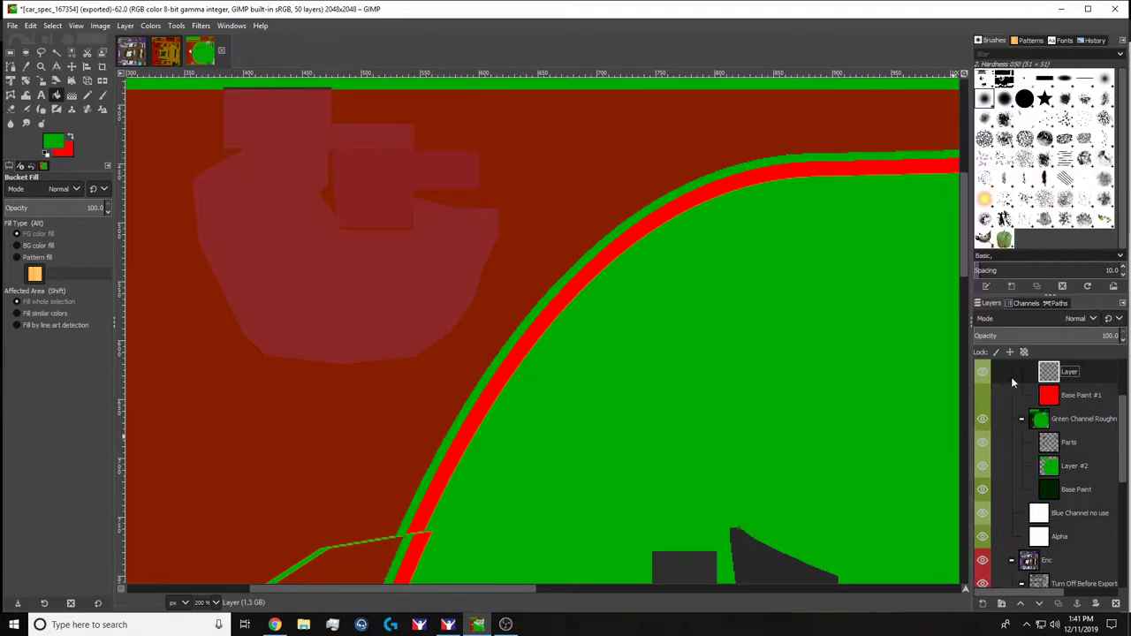
{"action": "left_click", "coordinate": [1064, 466]}
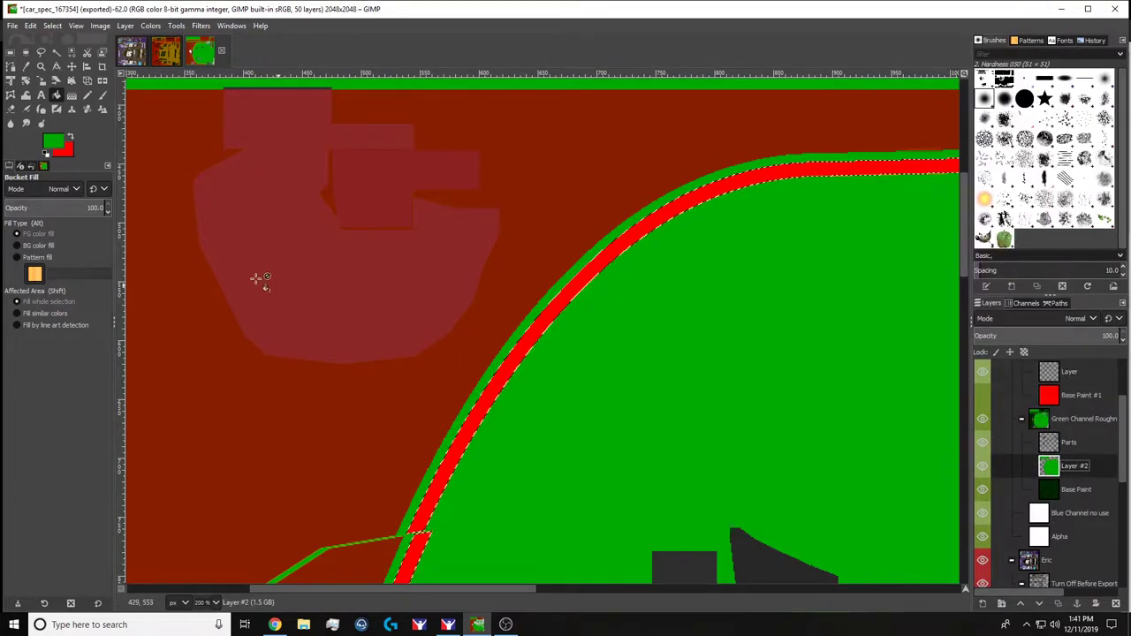
{"action": "left_click", "coordinate": [53, 142]}
{"action": "left_click", "coordinate": [161, 239]}
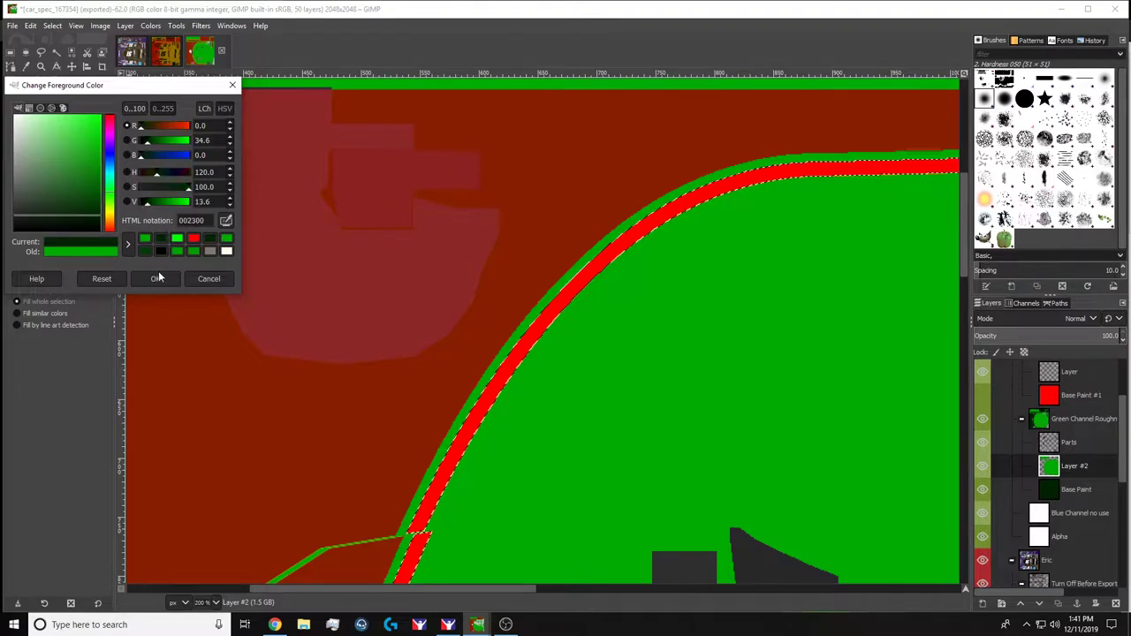
{"action": "left_click", "coordinate": [154, 279]}
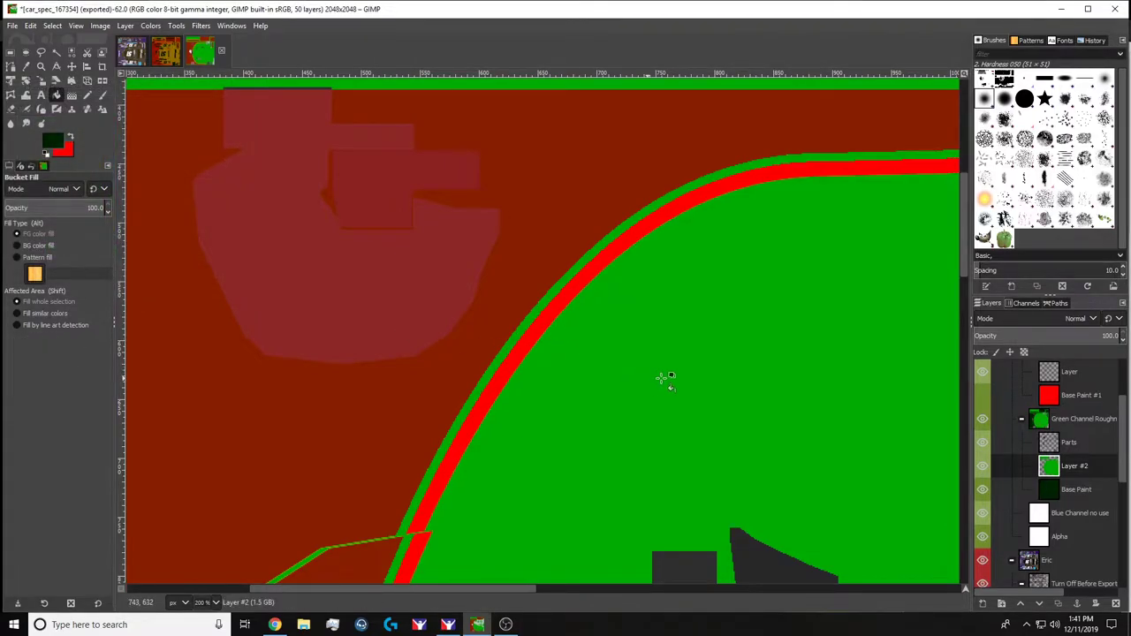
Select the Custom Spec Map group and switch over to iRacing.
{"action": "scroll", "coordinate": [676, 344], "scroll_direction": "down", "scroll_amount": 5}
{"action": "scroll", "coordinate": [787, 303], "scroll_direction": "down", "scroll_amount": 2}
{"action": "scroll", "coordinate": [822, 379], "scroll_direction": "up", "scroll_amount": 2}
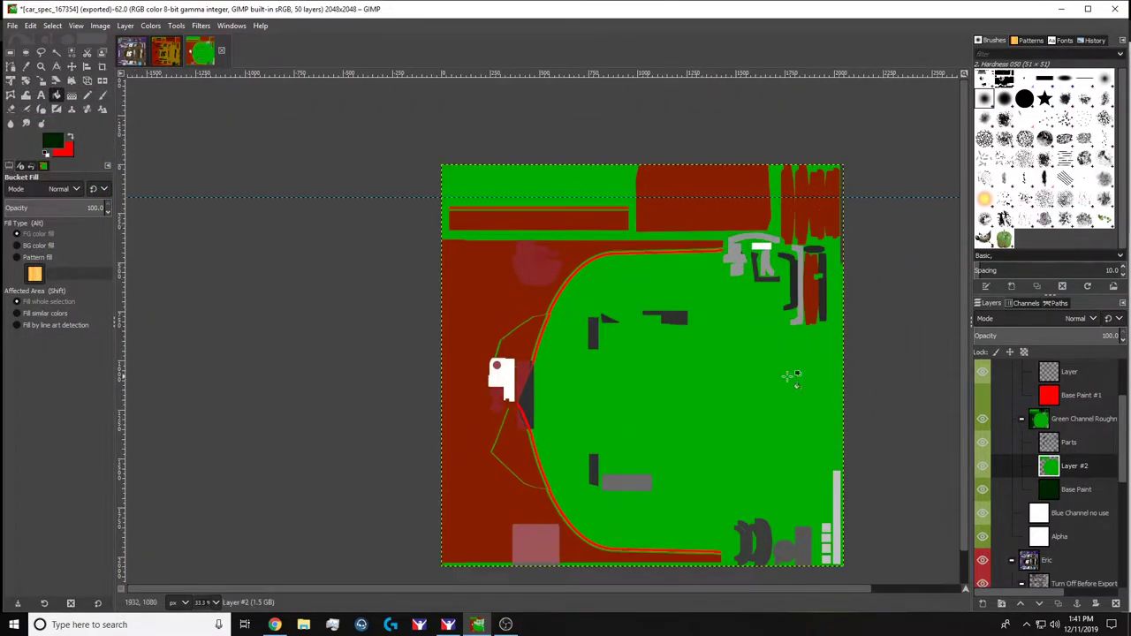
{"action": "scroll", "coordinate": [789, 281], "scroll_direction": "down", "scroll_amount": 1}
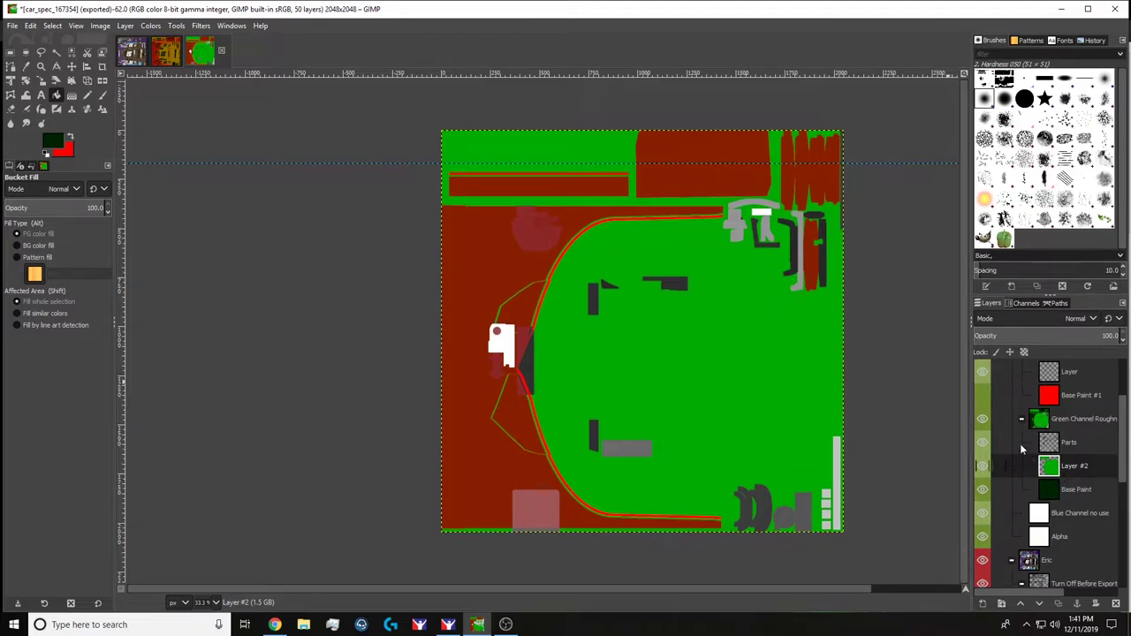
{"action": "scroll", "coordinate": [1066, 397], "scroll_direction": "up", "scroll_amount": 3}
{"action": "left_click", "coordinate": [1063, 377]}
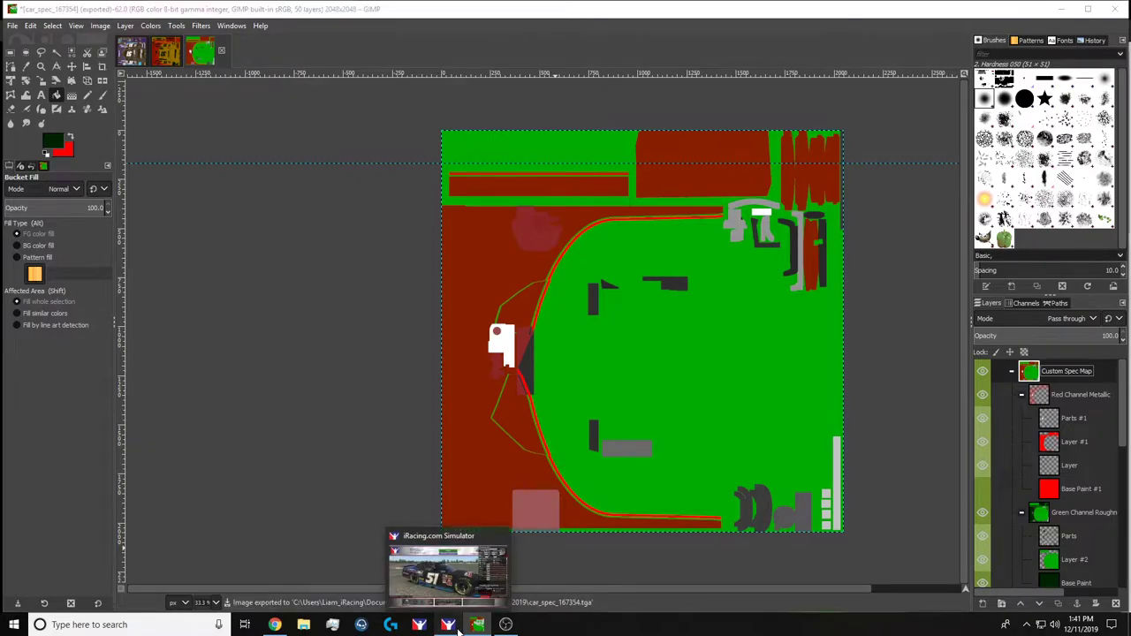
{"action": "left_click", "coordinate": [477, 566]}
Reload the car's textures and orbit the camera toward the #51 Mustang's front.
{"action": "key", "text": "ctrl+r"}
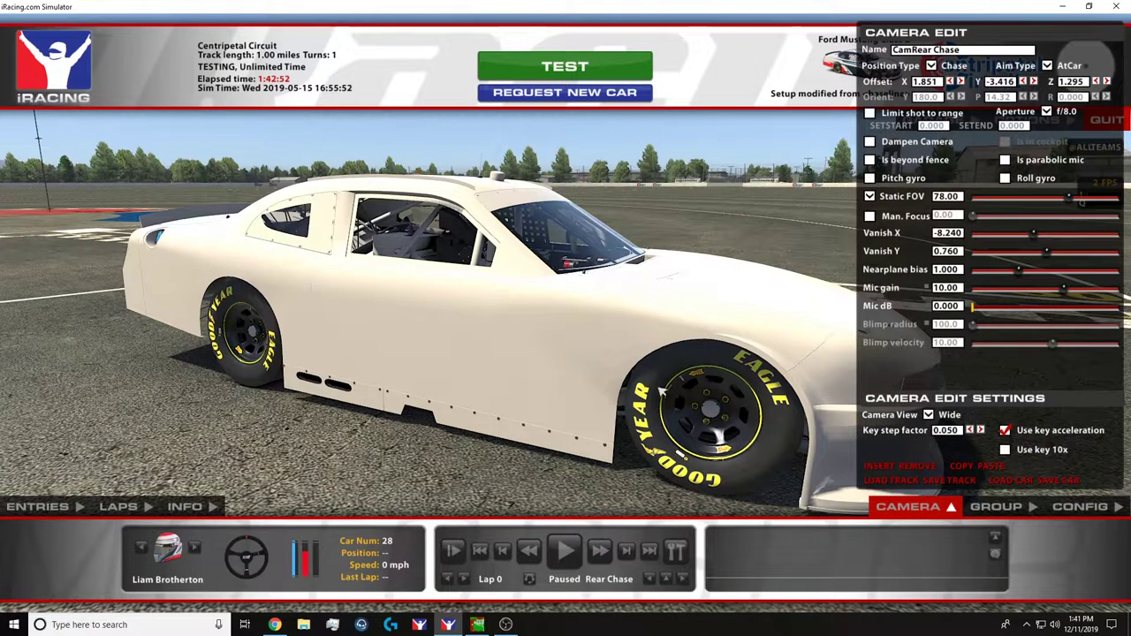
{"action": "mouse_move", "coordinate": [661, 390]}
{"action": "left_mouse_down"}
{"action": "mouse_move", "coordinate": [770, 360]}
{"action": "mouse_move", "coordinate": [515, 345]}
{"action": "left_mouse_up"}
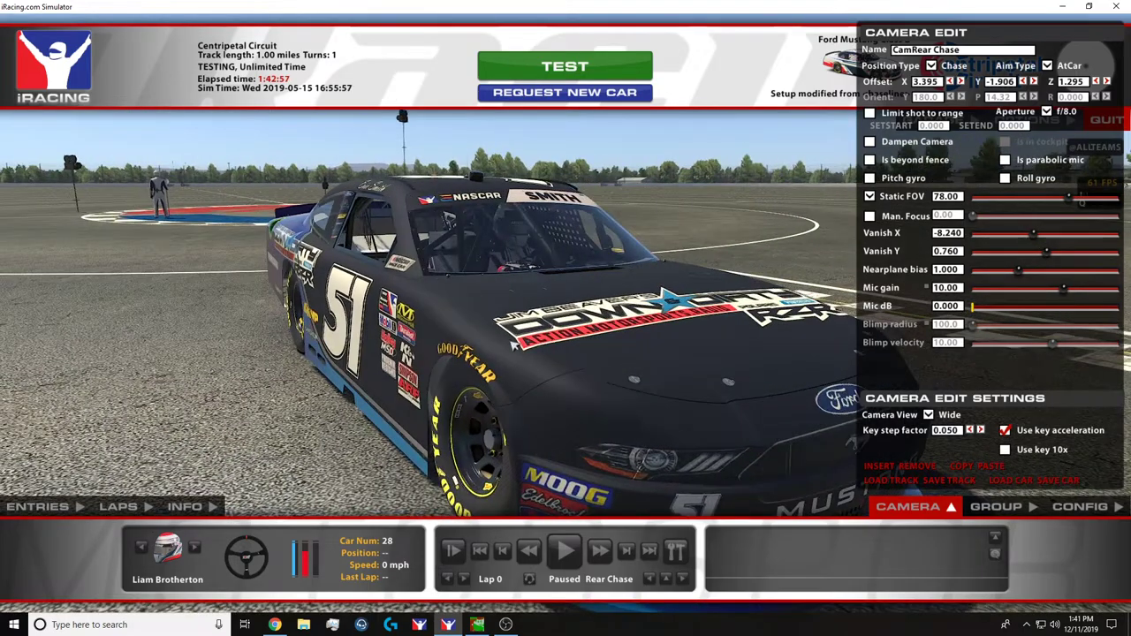
{"action": "left_click_drag", "start_coordinate": [446, 279], "coordinate": [528, 285]}
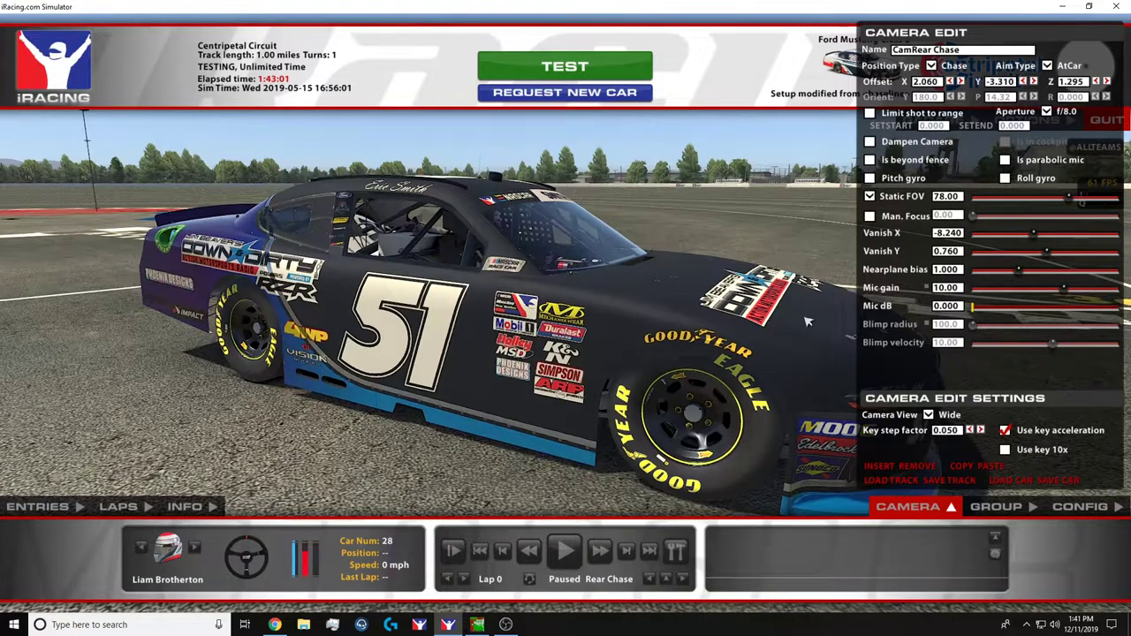
Switch between GIMP and iRacing, ending back in GIMP.
{"action": "left_click", "coordinate": [447, 624]}
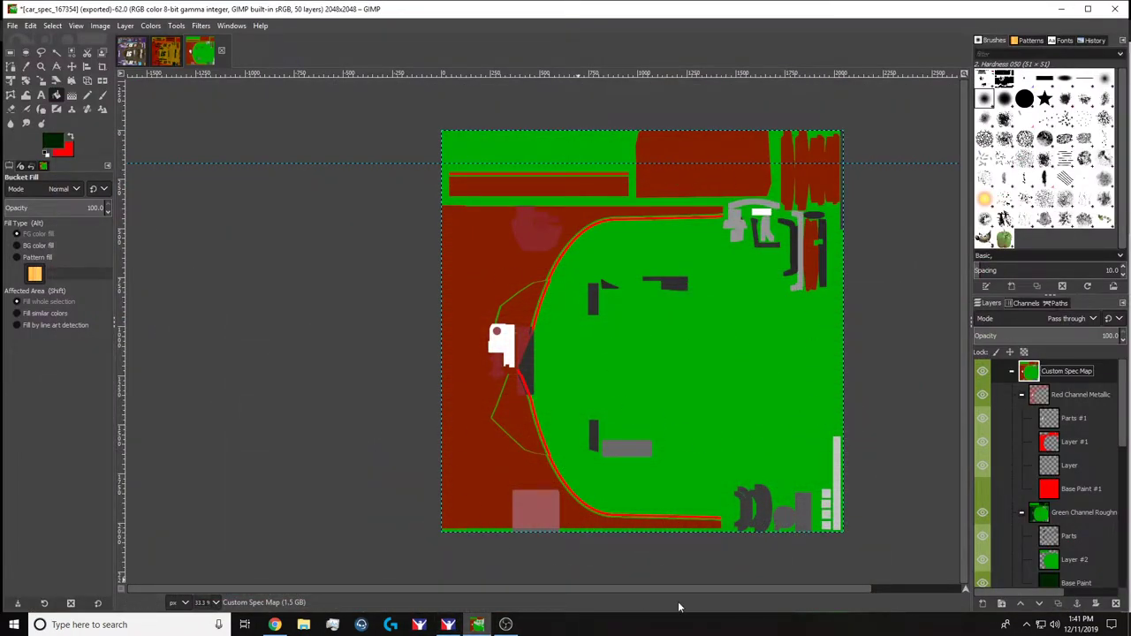
{"action": "key", "text": "alt+Tab"}
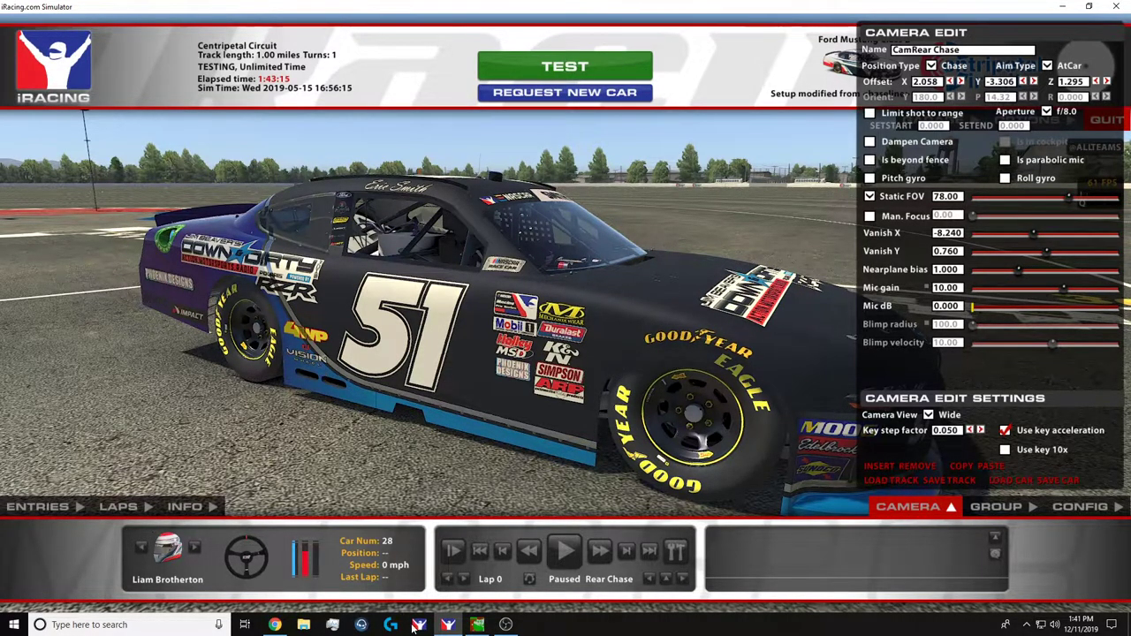
{"action": "key", "text": "alt+Tab"}
Show Base Paint #1 at reduced opacity and reselect the Custom Spec Map group.
{"action": "left_click", "coordinate": [1051, 491]}
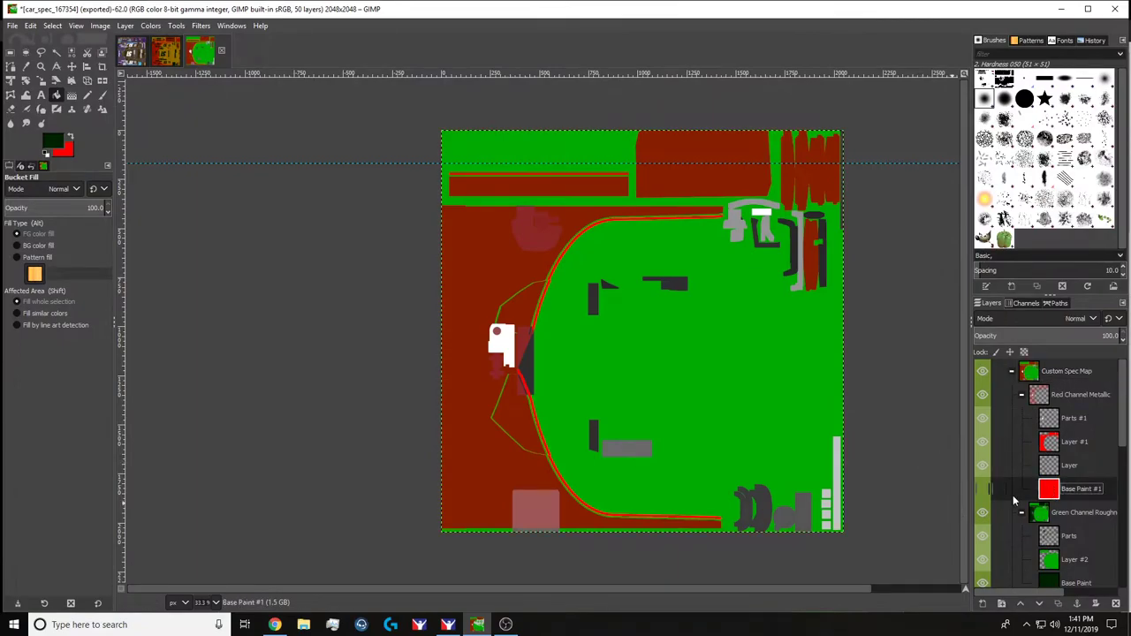
{"action": "left_click", "coordinate": [982, 491]}
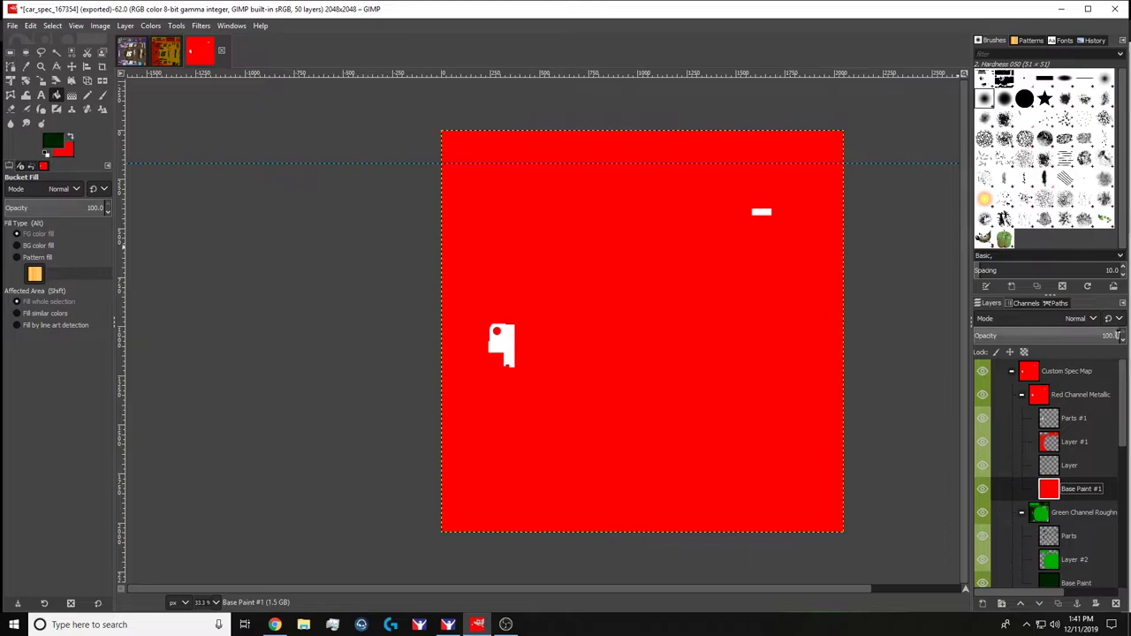
{"action": "left_click", "coordinate": [1010, 336]}
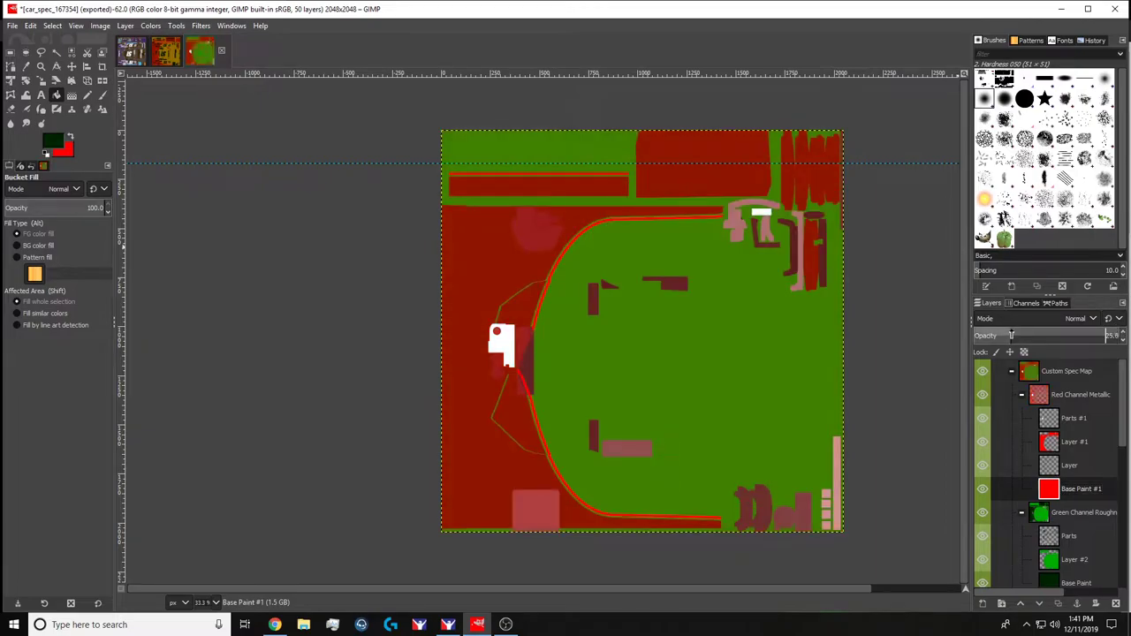
{"action": "left_click", "coordinate": [1056, 376]}
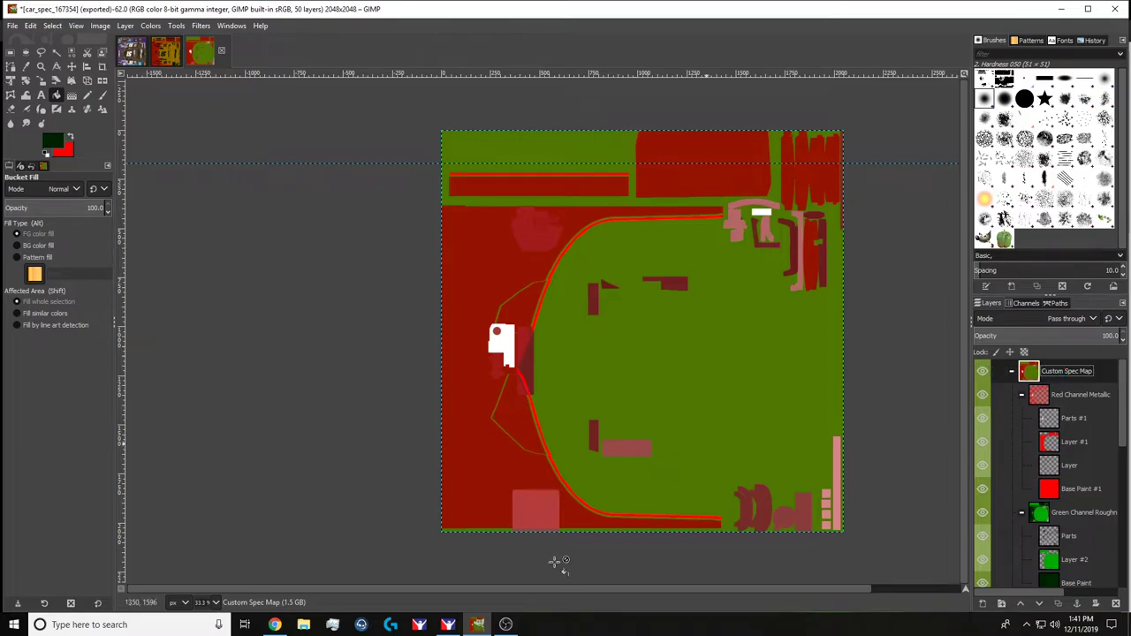
Switch to iRacing and reload the car's textures.
{"action": "mouse_move", "coordinate": [448, 625]}
{"action": "left_click", "coordinate": [505, 552]}
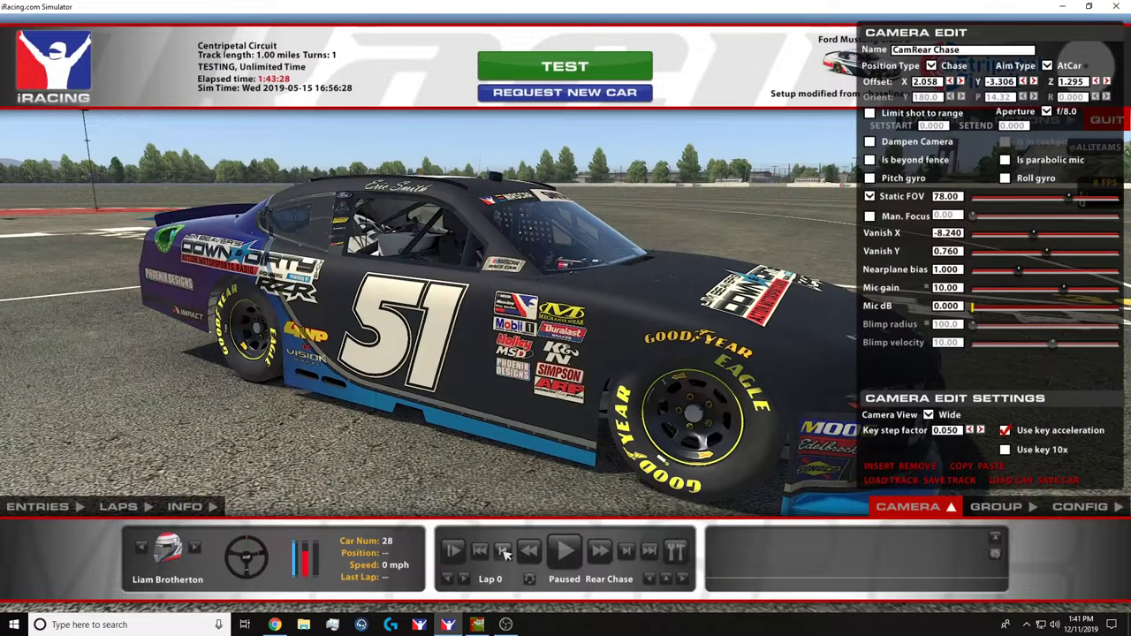
{"action": "key", "text": "ctrl+r"}
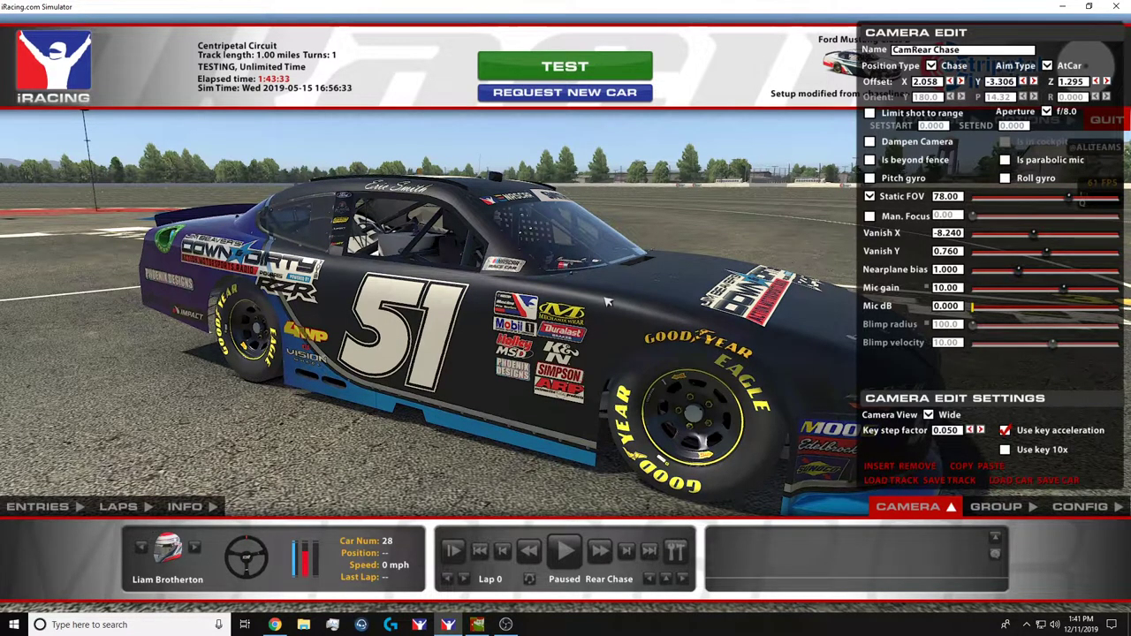
Orbit around the reloaded #51 Mustang, then return to the spec map in GIMP.
{"action": "left_click_drag", "start_coordinate": [760, 356], "coordinate": [660, 382]}
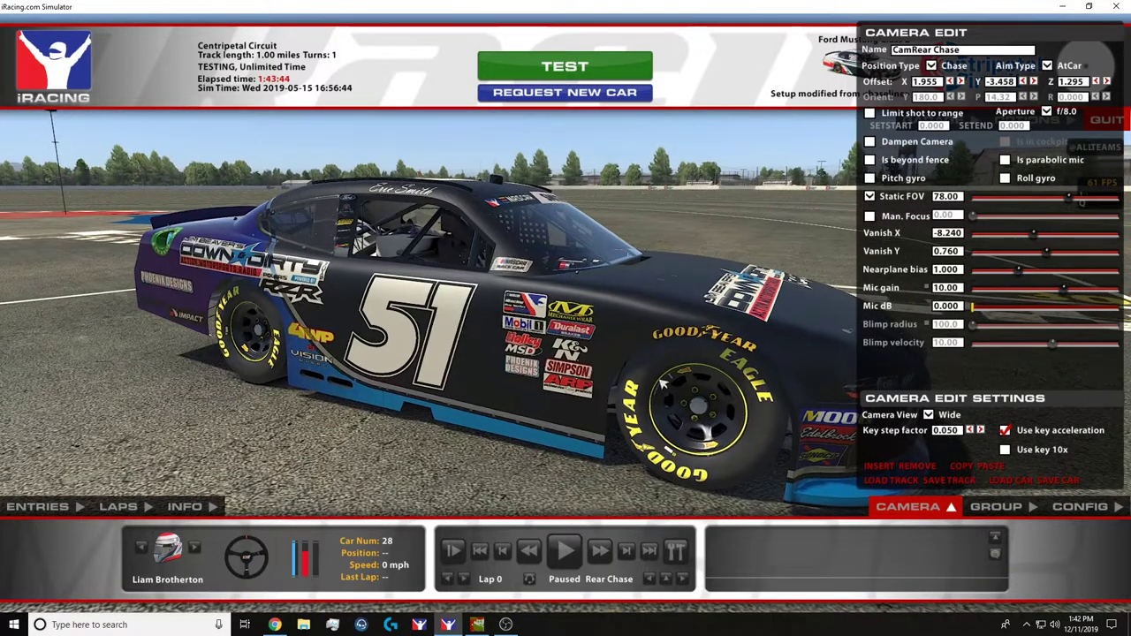
{"action": "left_click", "coordinate": [477, 623]}
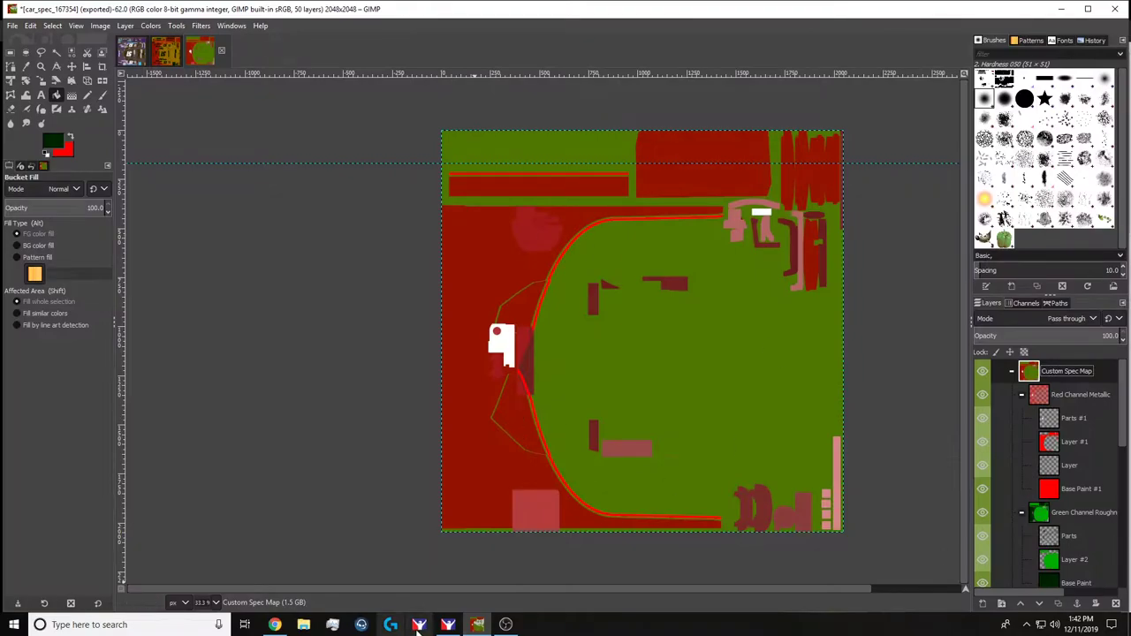
Set Base Paint #1's opacity to 30.6.
{"action": "left_click", "coordinate": [1071, 489]}
{"action": "left_click", "coordinate": [1025, 336]}
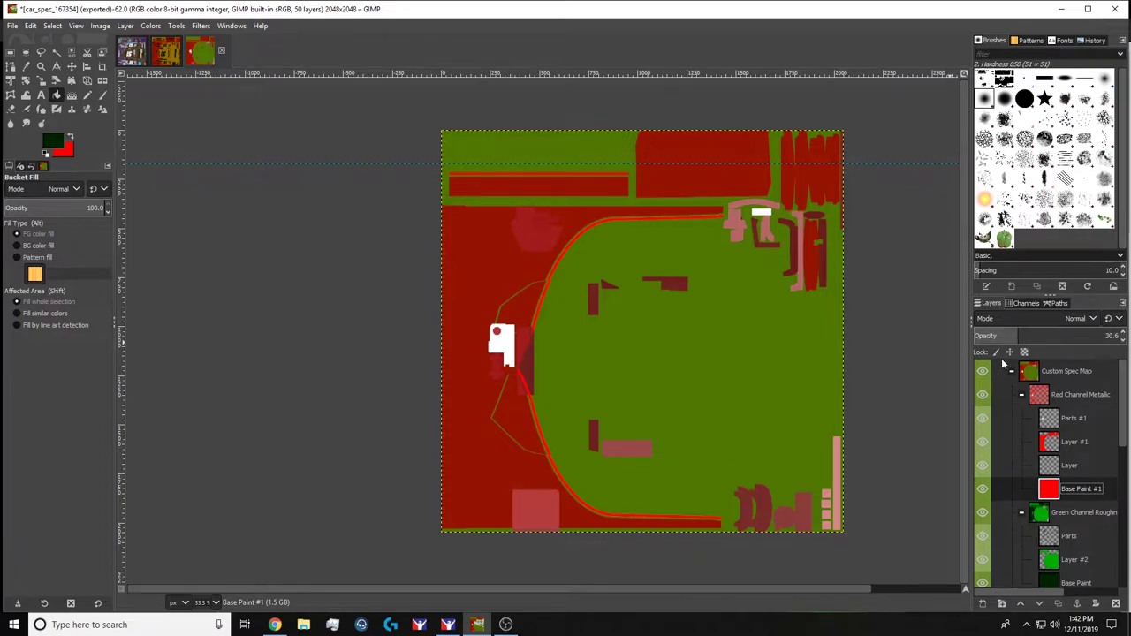
{"action": "scroll", "coordinate": [1068, 499], "scroll_direction": "down", "scroll_amount": 3}
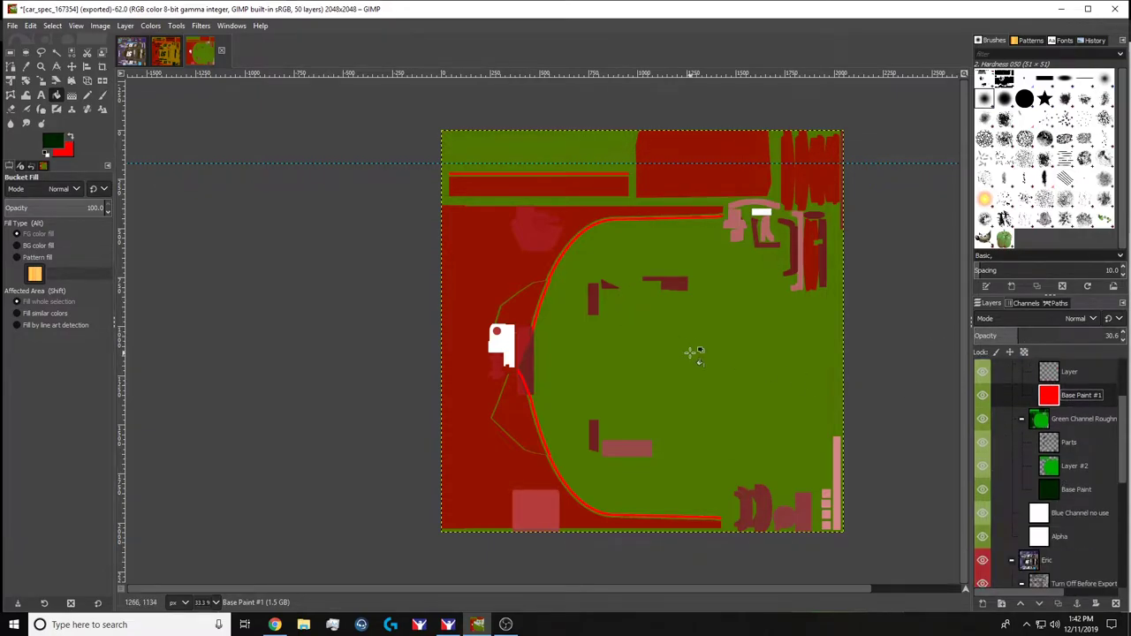
{"action": "scroll", "coordinate": [695, 354], "scroll_direction": "down", "scroll_amount": 2}
{"action": "scroll", "coordinate": [767, 378], "scroll_direction": "up", "scroll_amount": 1}
Check the car in iRacing, then return to the spec map in GIMP.
{"action": "left_click", "coordinate": [448, 625]}
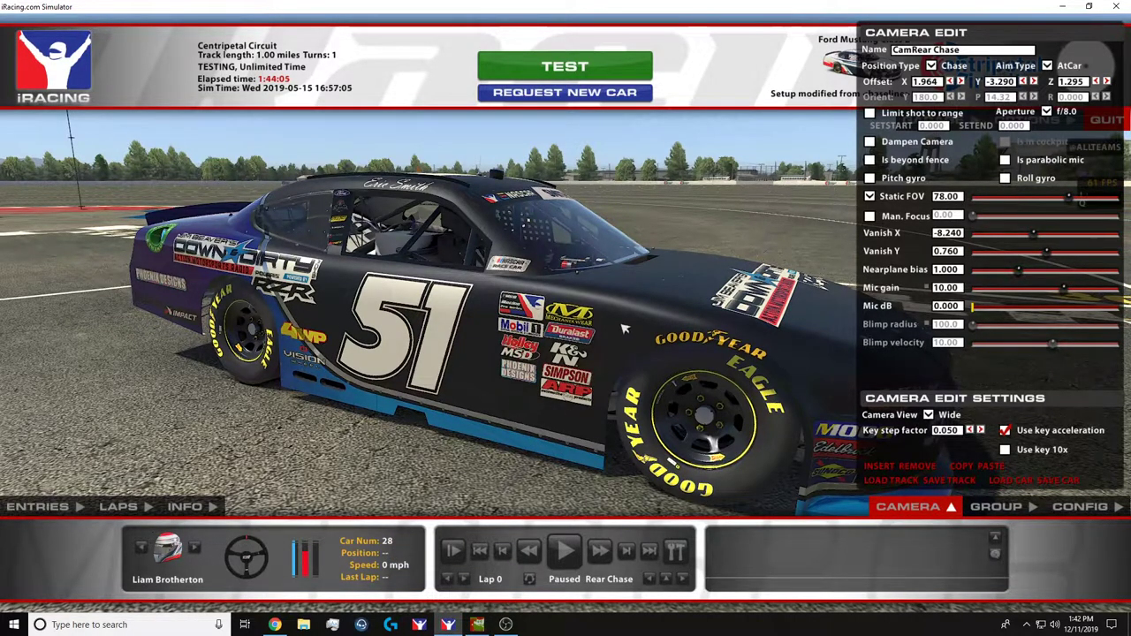
{"action": "left_click", "coordinate": [477, 625]}
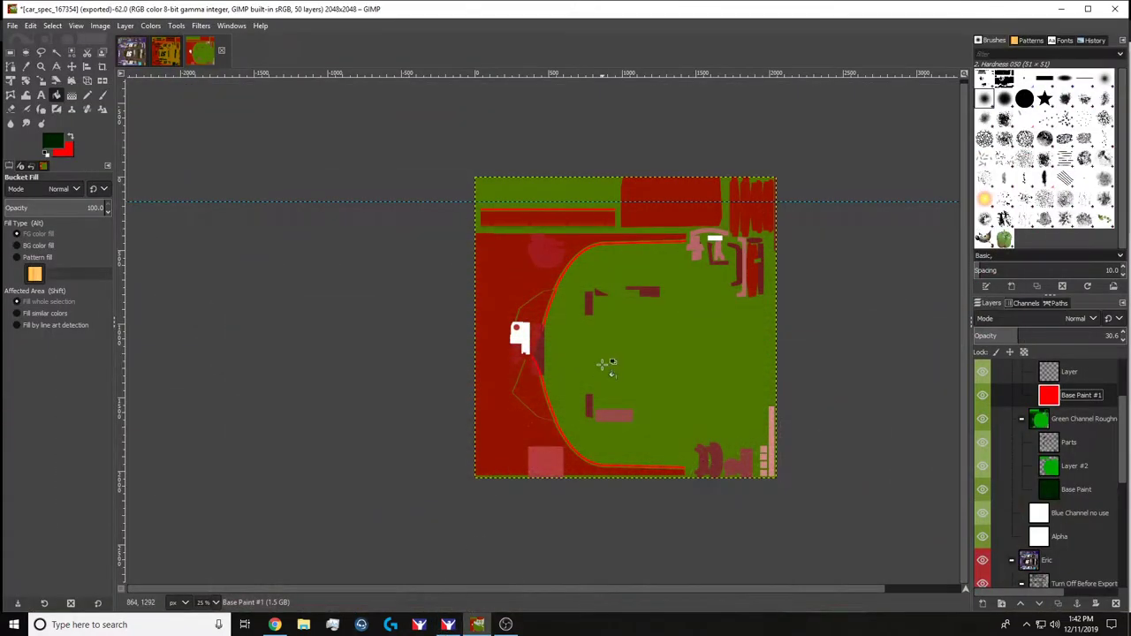
{"action": "scroll", "coordinate": [1070, 461], "scroll_direction": "down", "scroll_amount": 4}
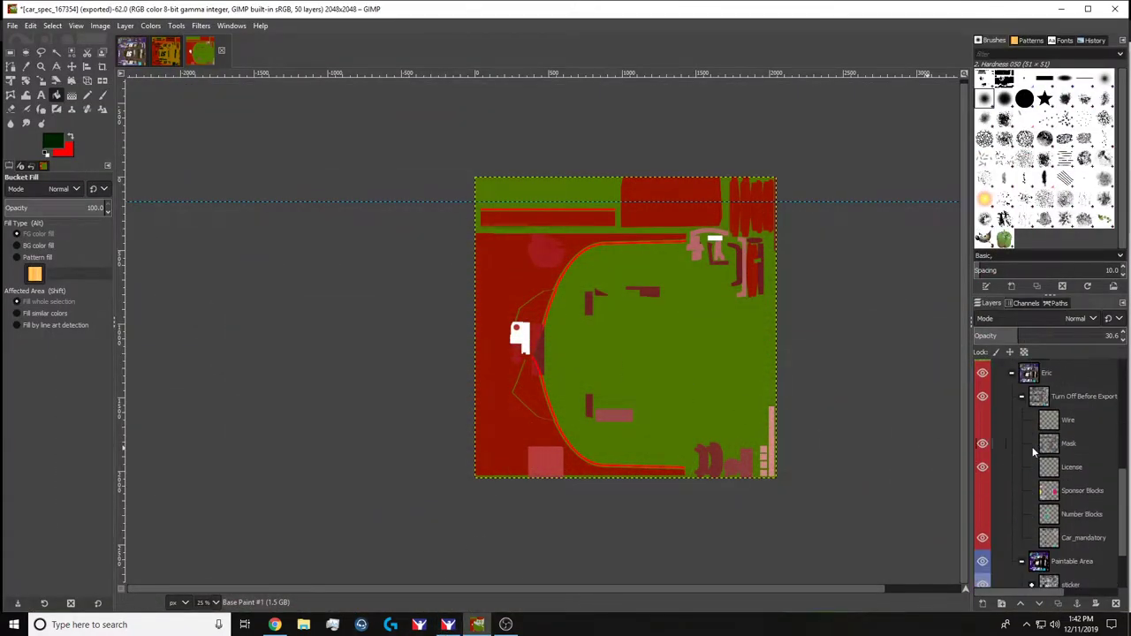
{"action": "scroll", "coordinate": [1070, 506], "scroll_direction": "down", "scroll_amount": 3}
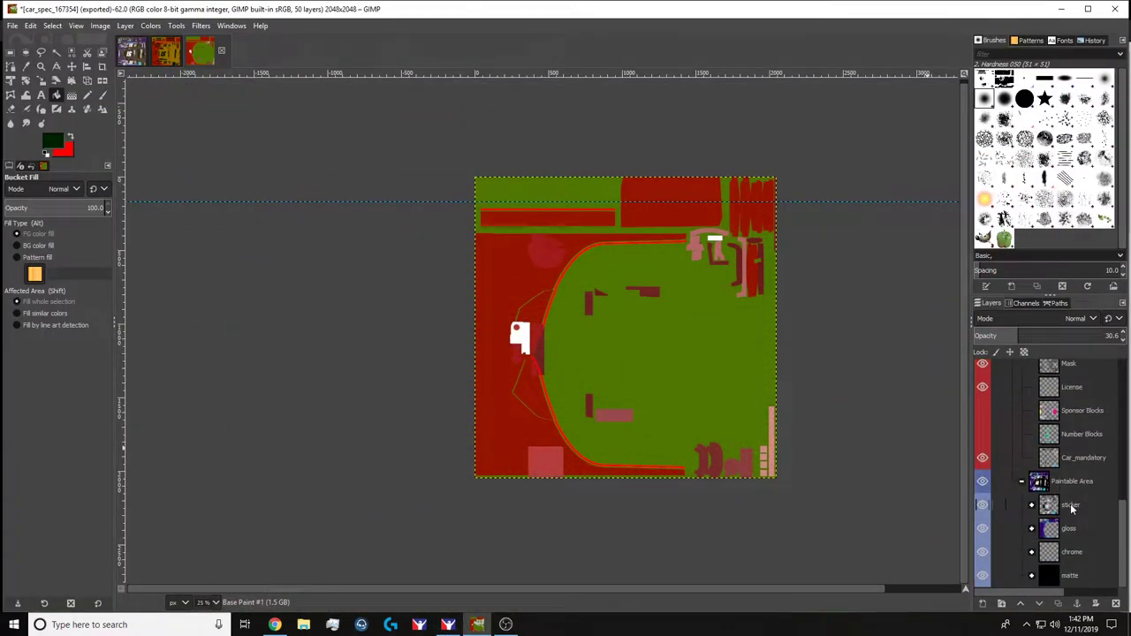
Use Alpha to Selection on the sticker layer and make Layer #1 active.
{"action": "right_click", "coordinate": [1072, 508]}
{"action": "left_click", "coordinate": [1001, 459]}
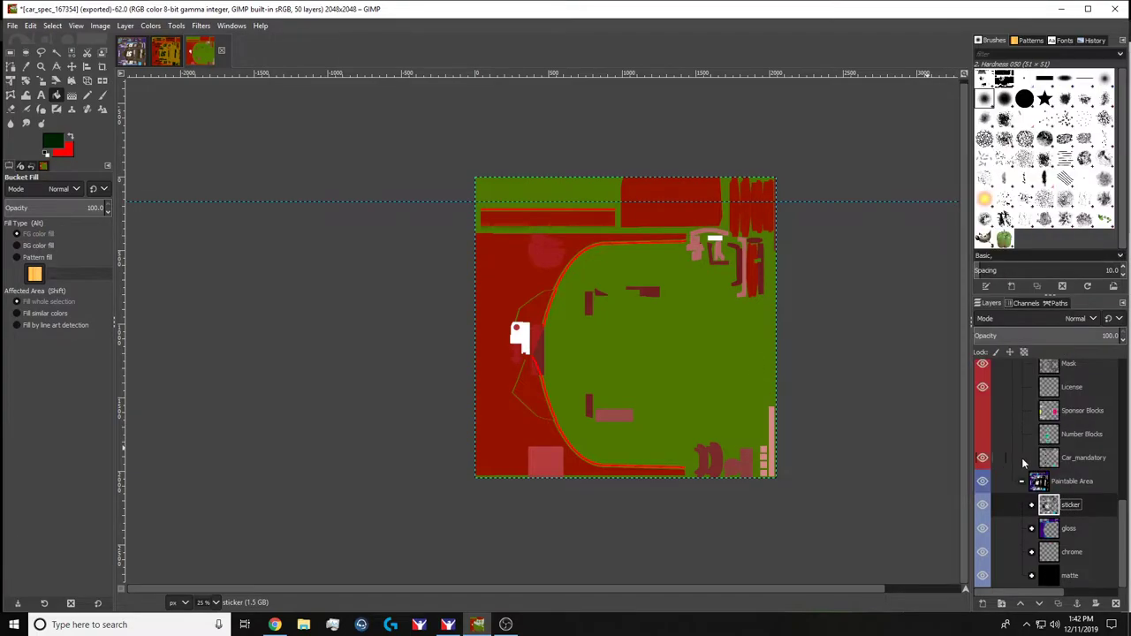
{"action": "scroll", "coordinate": [1065, 445], "scroll_direction": "down", "scroll_amount": 10}
{"action": "left_click", "coordinate": [1071, 444]}
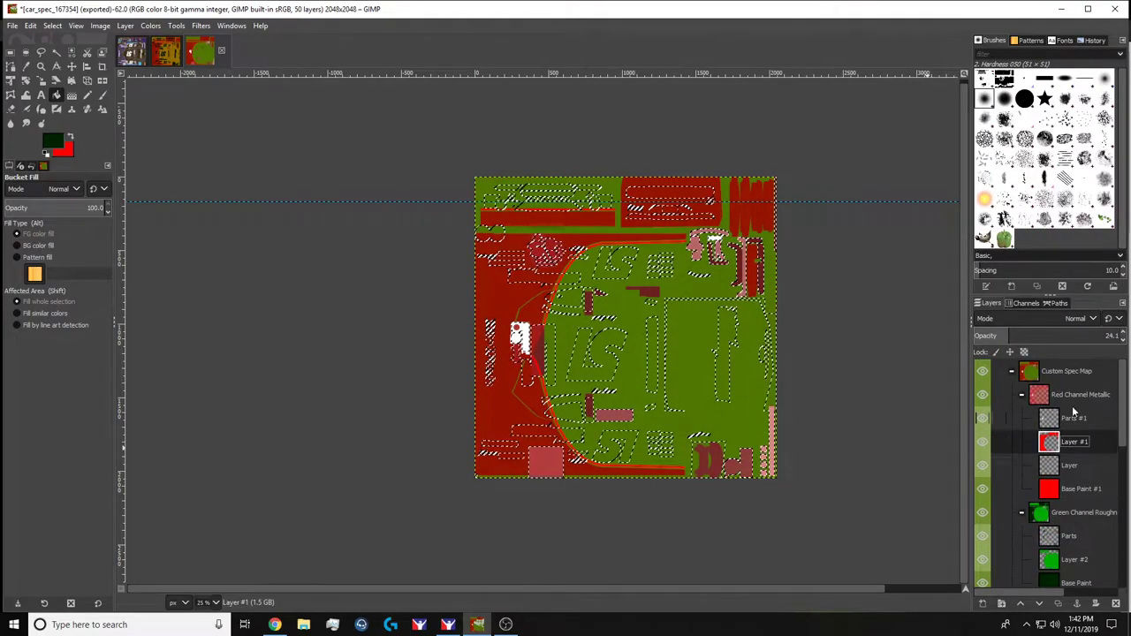
With the Eraser, erase the sticker shapes from metallic Layer #1.
{"action": "left_click", "coordinate": [11, 109]}
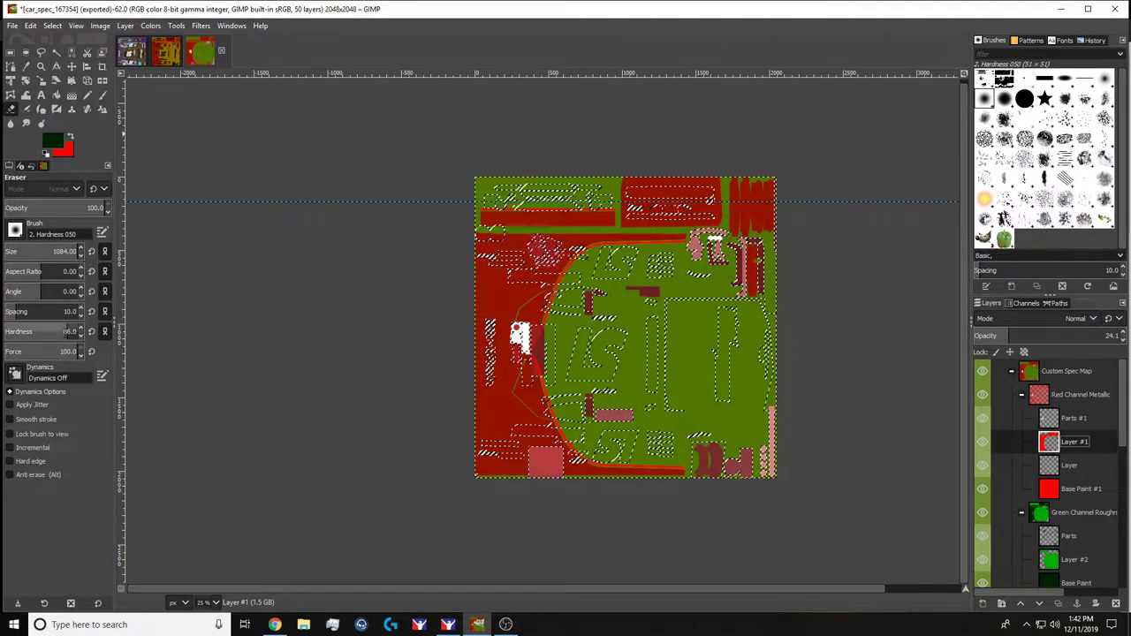
{"action": "left_click", "coordinate": [1065, 395]}
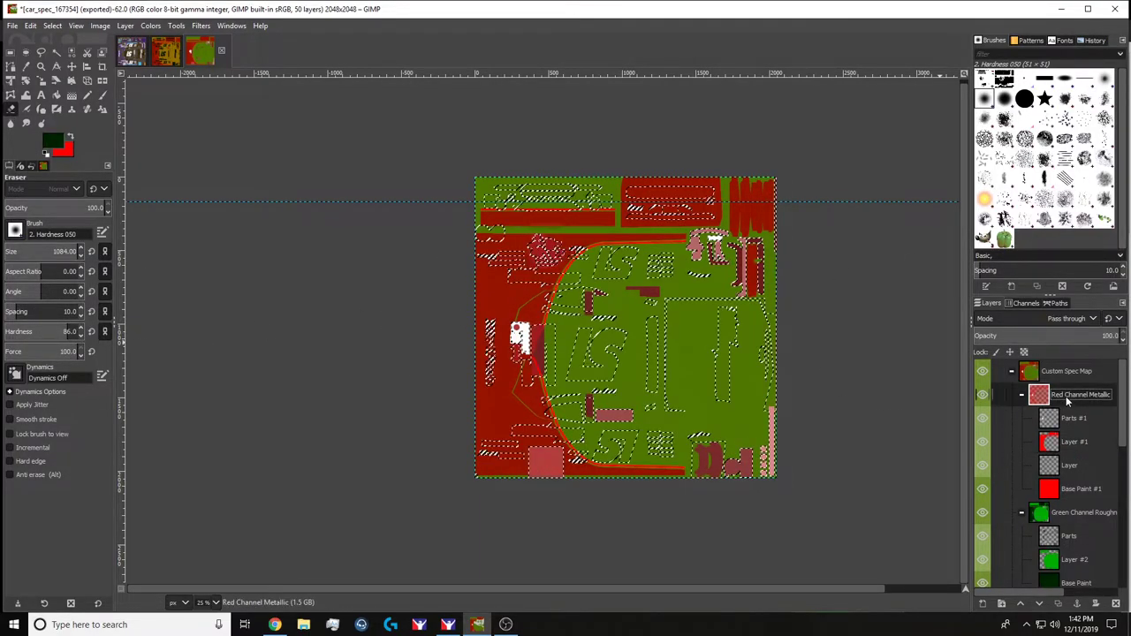
{"action": "left_click", "coordinate": [1089, 437]}
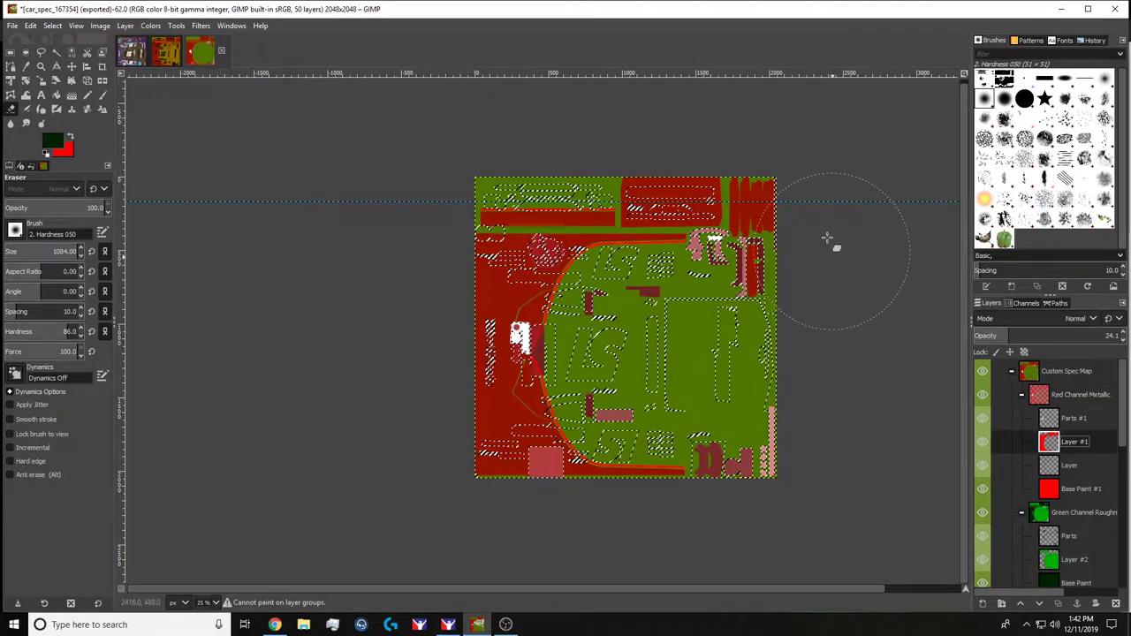
{"action": "mouse_move", "coordinate": [678, 213]}
{"action": "left_mouse_down"}
{"action": "mouse_move", "coordinate": [508, 217]}
{"action": "mouse_move", "coordinate": [500, 365]}
{"action": "mouse_move", "coordinate": [532, 330]}
{"action": "mouse_move", "coordinate": [776, 367]}
{"action": "mouse_move", "coordinate": [662, 432]}
{"action": "mouse_move", "coordinate": [535, 437]}
{"action": "left_mouse_up"}
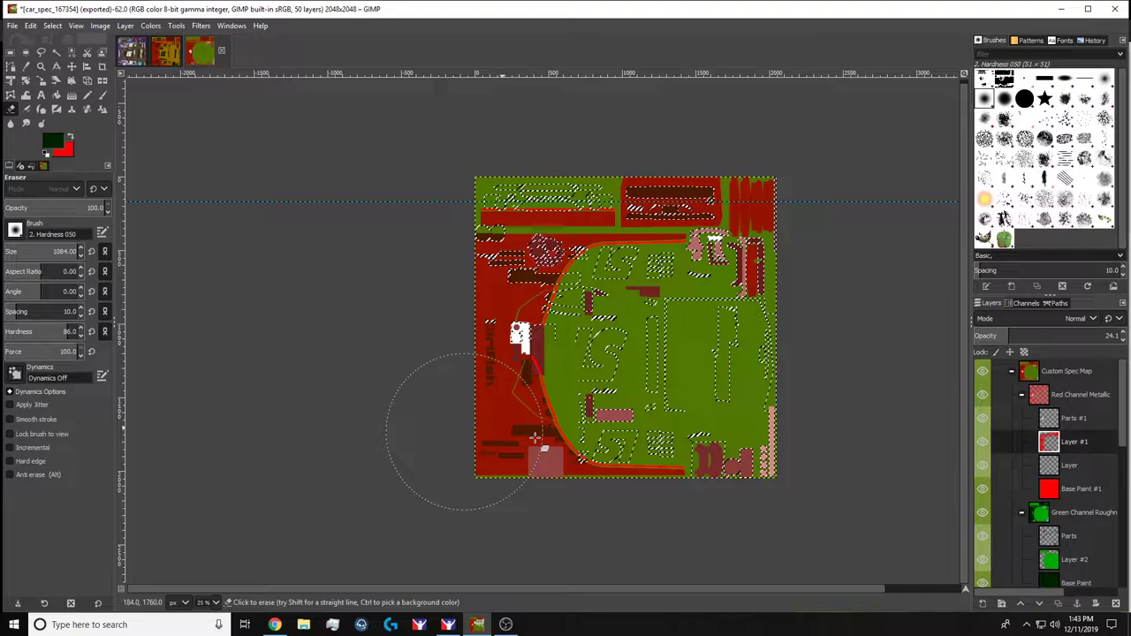
{"action": "mouse_move", "coordinate": [535, 436]}
{"action": "left_mouse_down"}
{"action": "mouse_move", "coordinate": [483, 268]}
{"action": "mouse_move", "coordinate": [760, 227]}
{"action": "left_mouse_up"}
Enlarge the eraser to about 1151 and erase the sticker shapes from the layer named Layer.
{"action": "left_click_drag", "start_coordinate": [74, 251], "coordinate": [80, 251]}
{"action": "left_click", "coordinate": [1065, 466]}
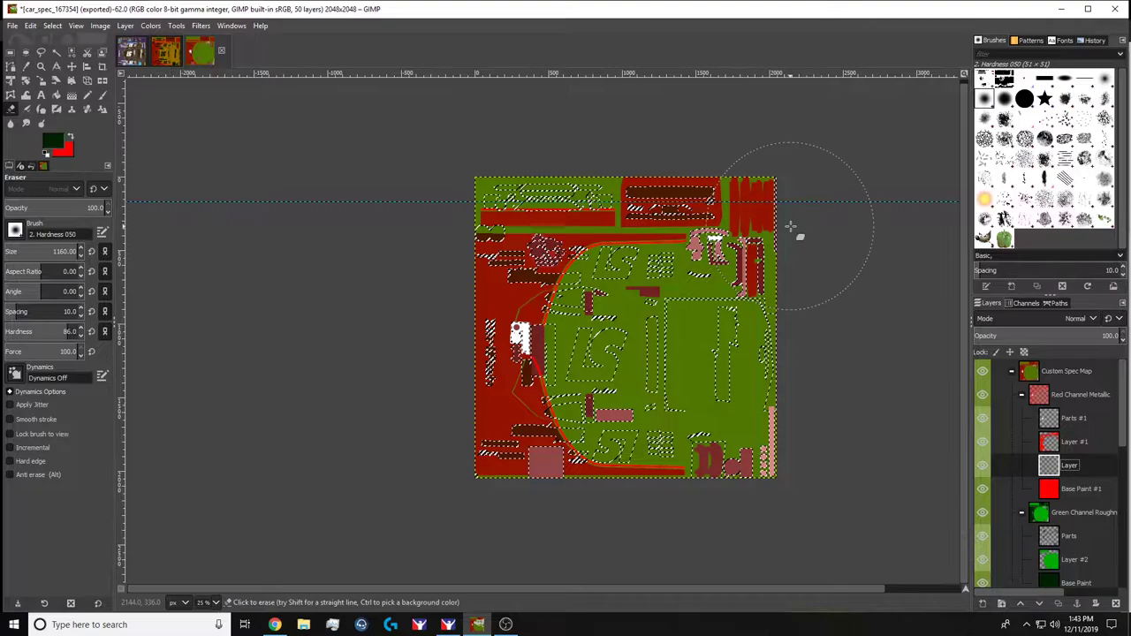
{"action": "left_click_drag", "start_coordinate": [792, 225], "coordinate": [531, 217]}
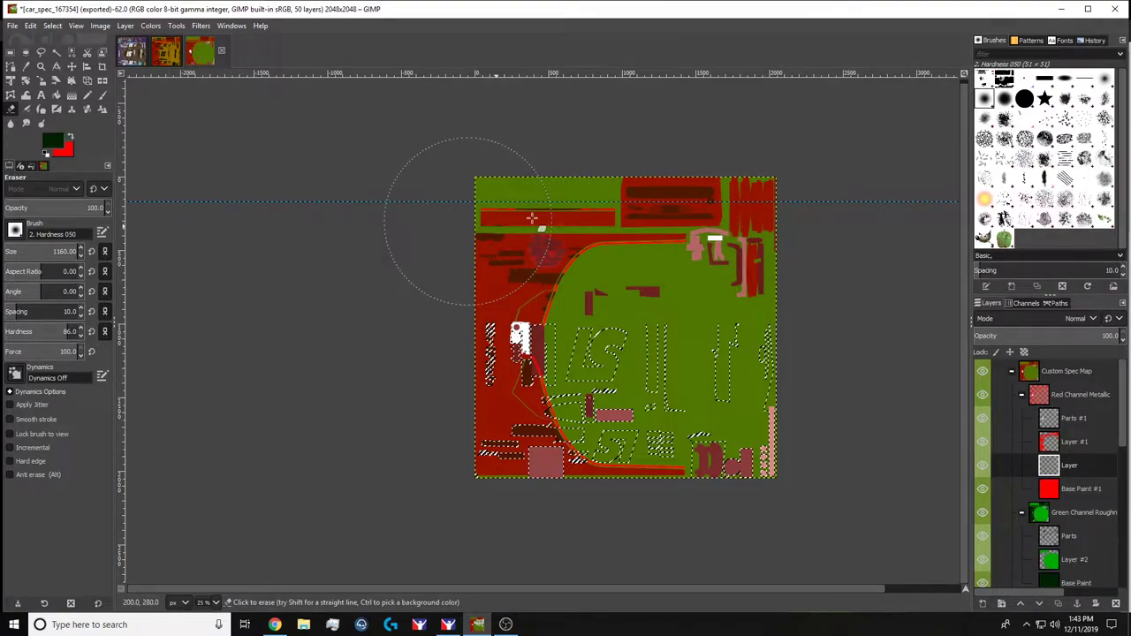
{"action": "mouse_move", "coordinate": [548, 258]}
{"action": "left_mouse_down"}
{"action": "mouse_move", "coordinate": [532, 381]}
{"action": "mouse_move", "coordinate": [758, 427]}
{"action": "left_mouse_up"}
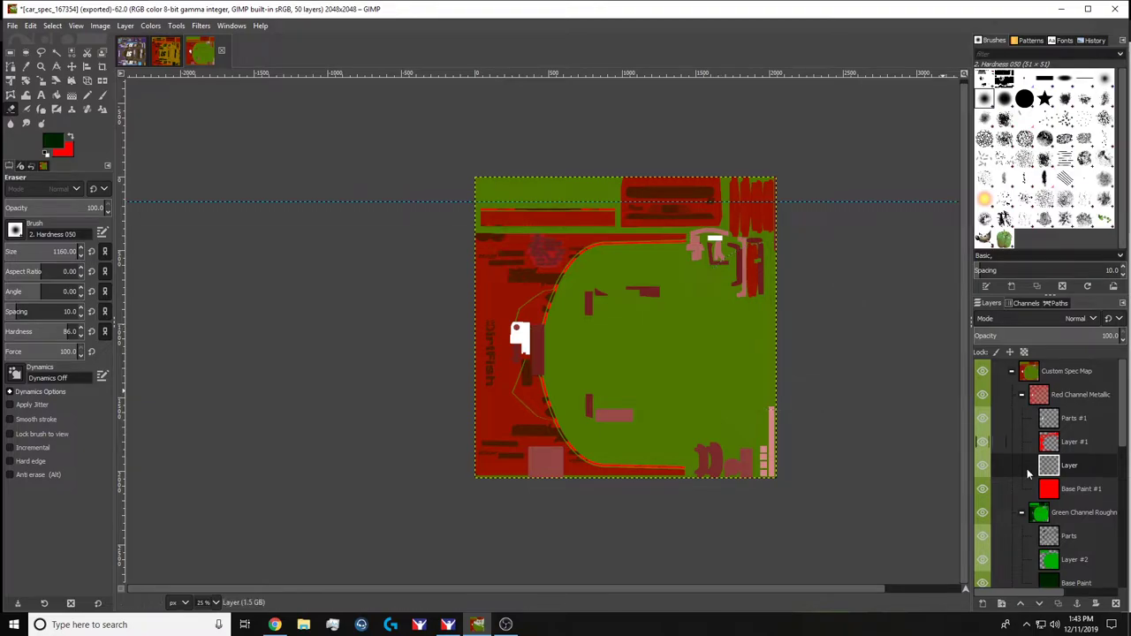
Erase the sticker shapes from Base Paint #1.
{"action": "left_click", "coordinate": [1048, 489], "text": "alt"}
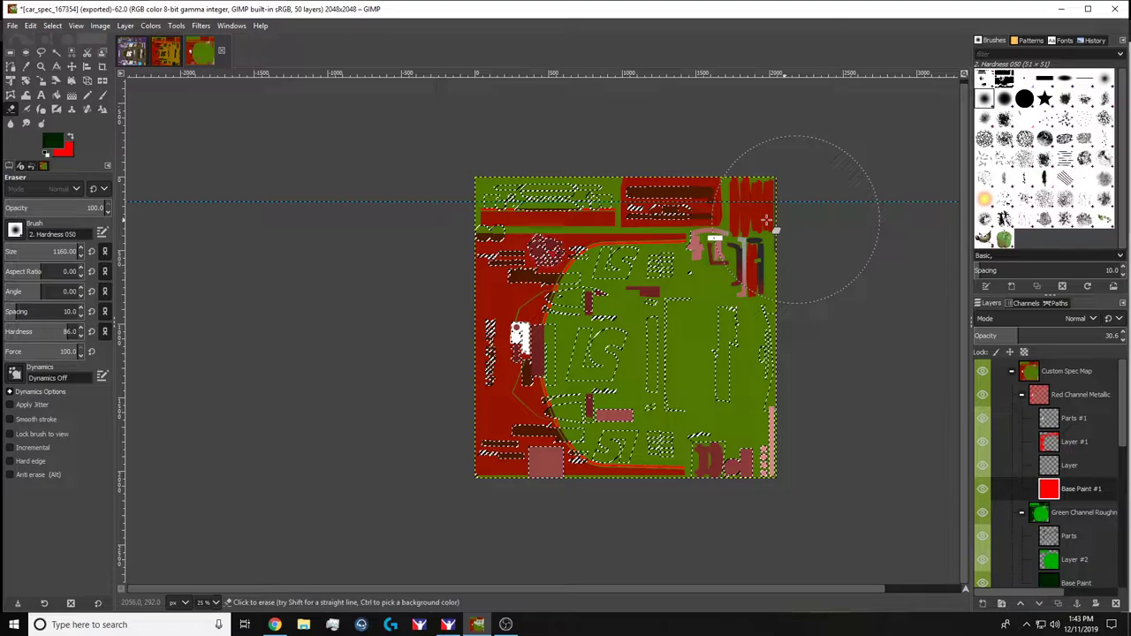
{"action": "mouse_move", "coordinate": [765, 220]}
{"action": "left_mouse_down"}
{"action": "mouse_move", "coordinate": [498, 280]}
{"action": "mouse_move", "coordinate": [510, 414]}
{"action": "left_mouse_up"}
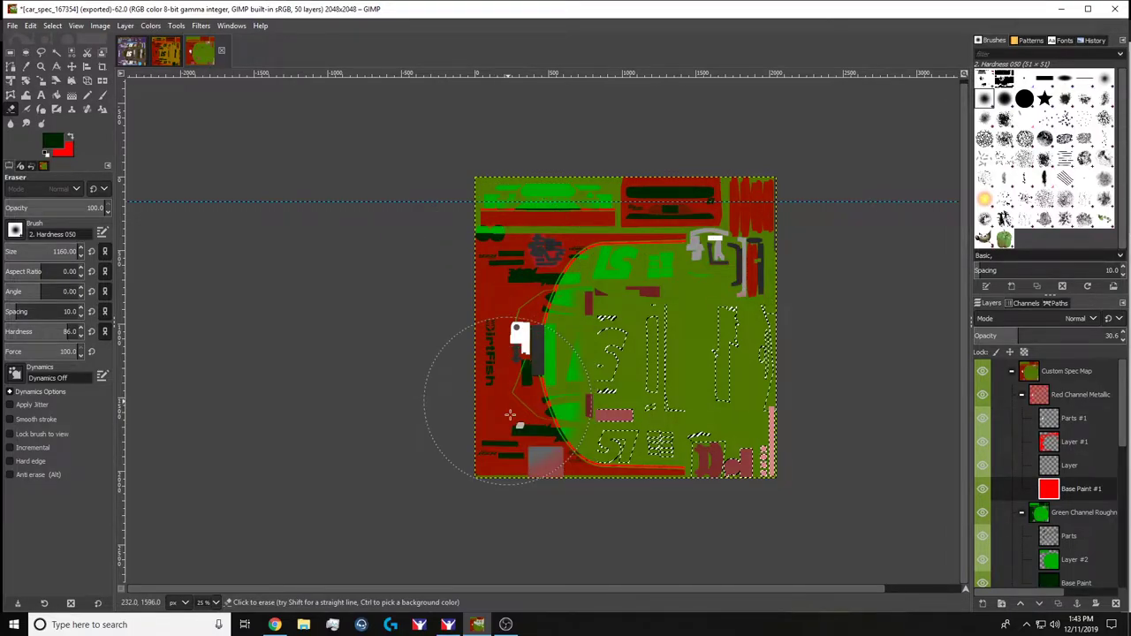
{"action": "mouse_move", "coordinate": [510, 414]}
{"action": "left_mouse_down"}
{"action": "mouse_move", "coordinate": [772, 375]}
{"action": "mouse_move", "coordinate": [486, 327]}
{"action": "left_mouse_up"}
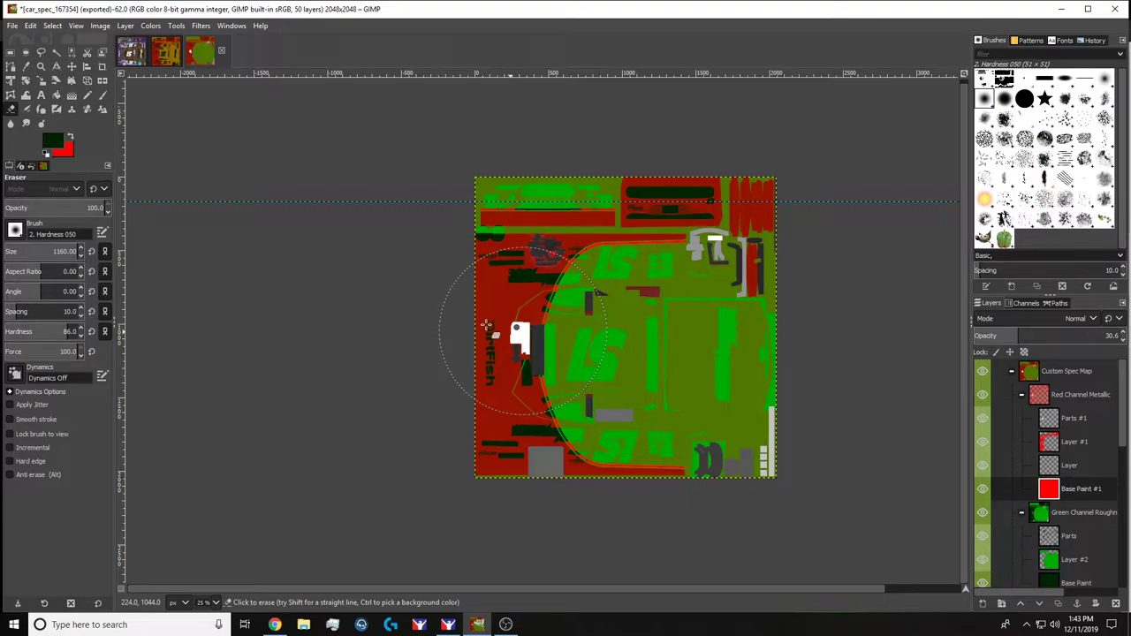
Erase the sticker shapes from roughness Layer #2.
{"action": "left_click", "coordinate": [1048, 559], "text": "alt"}
{"action": "scroll", "coordinate": [1053, 538], "scroll_direction": "down", "scroll_amount": 1}
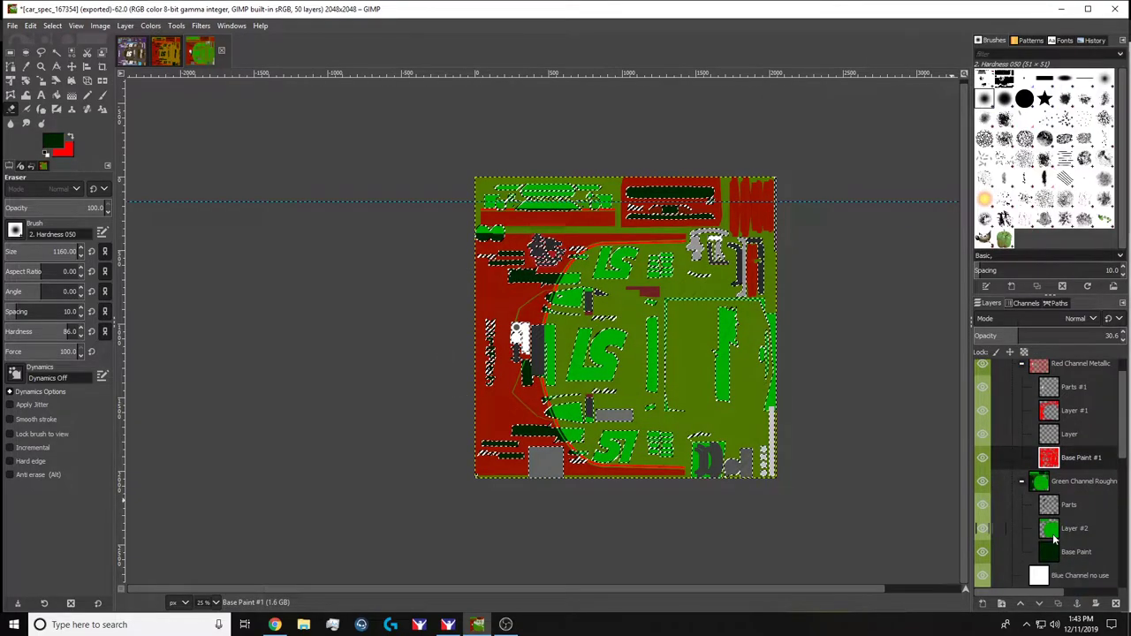
{"action": "left_click", "coordinate": [1052, 533]}
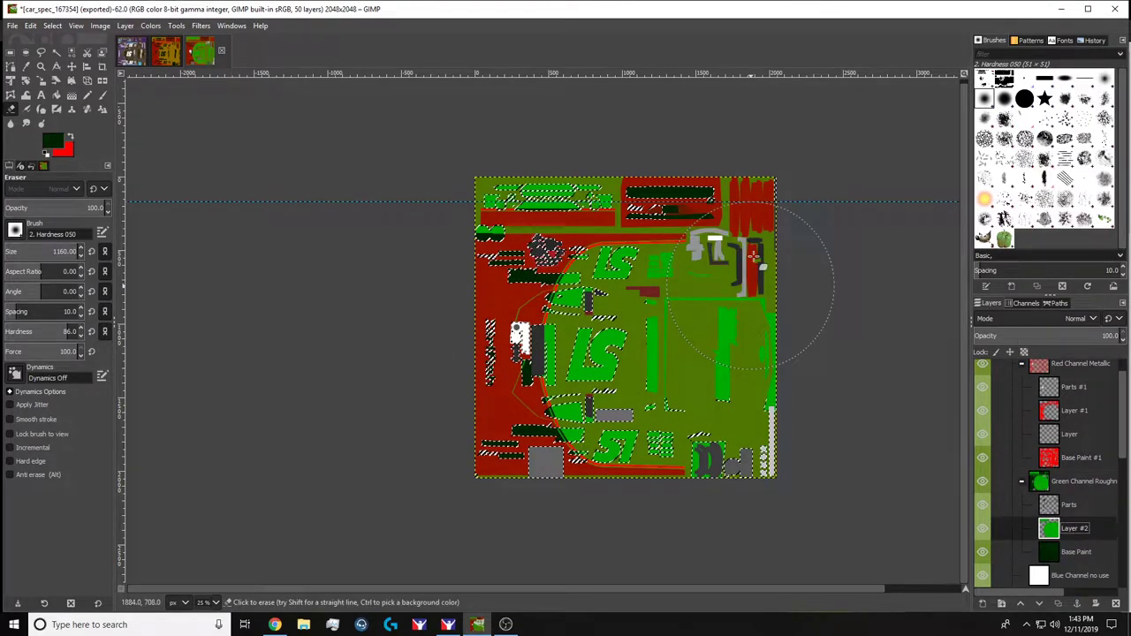
{"action": "mouse_move", "coordinate": [751, 281]}
{"action": "left_mouse_down"}
{"action": "mouse_move", "coordinate": [586, 214]}
{"action": "mouse_move", "coordinate": [538, 166]}
{"action": "mouse_move", "coordinate": [527, 208]}
{"action": "left_mouse_up"}
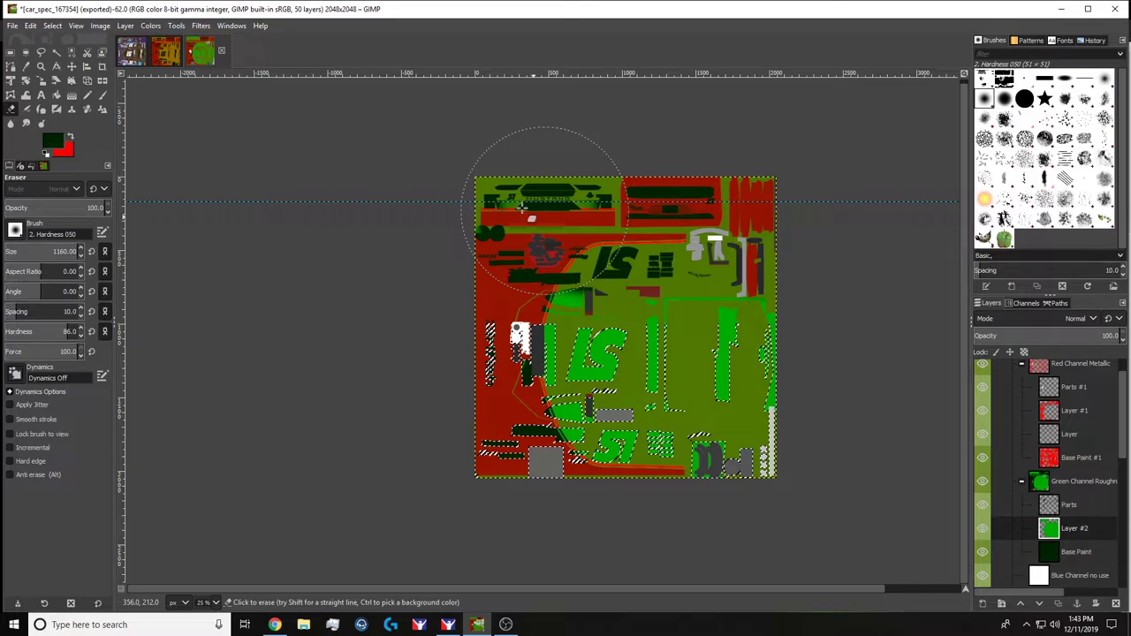
{"action": "key", "text": "ctrl+z"}
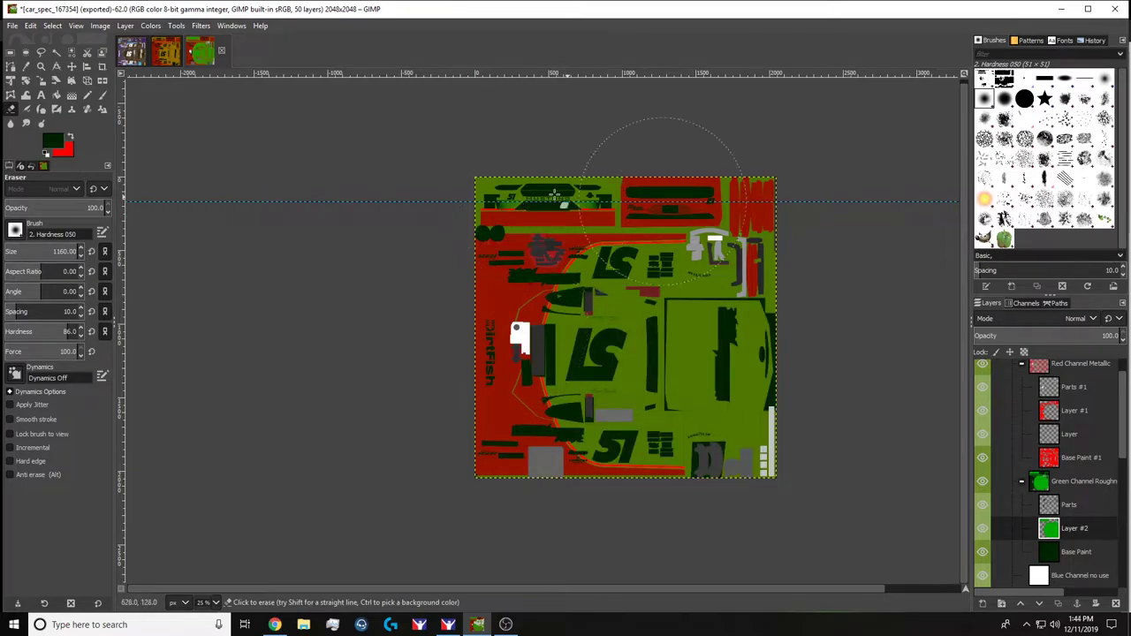
{"action": "key", "text": "ctrl+z"}
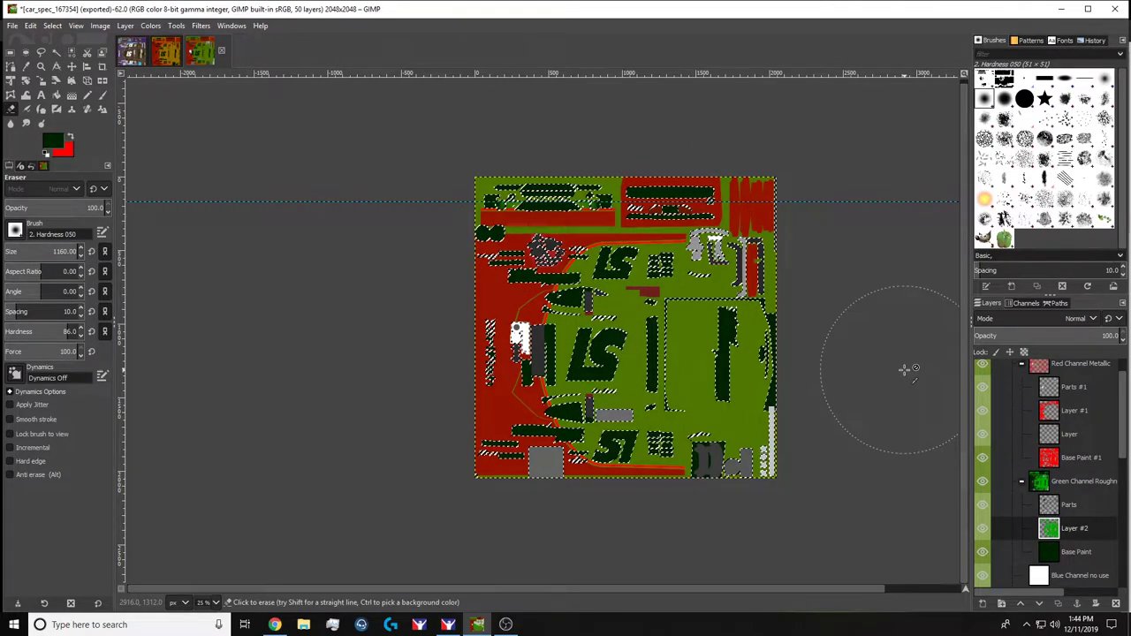
{"action": "key", "text": "ctrl+z"}
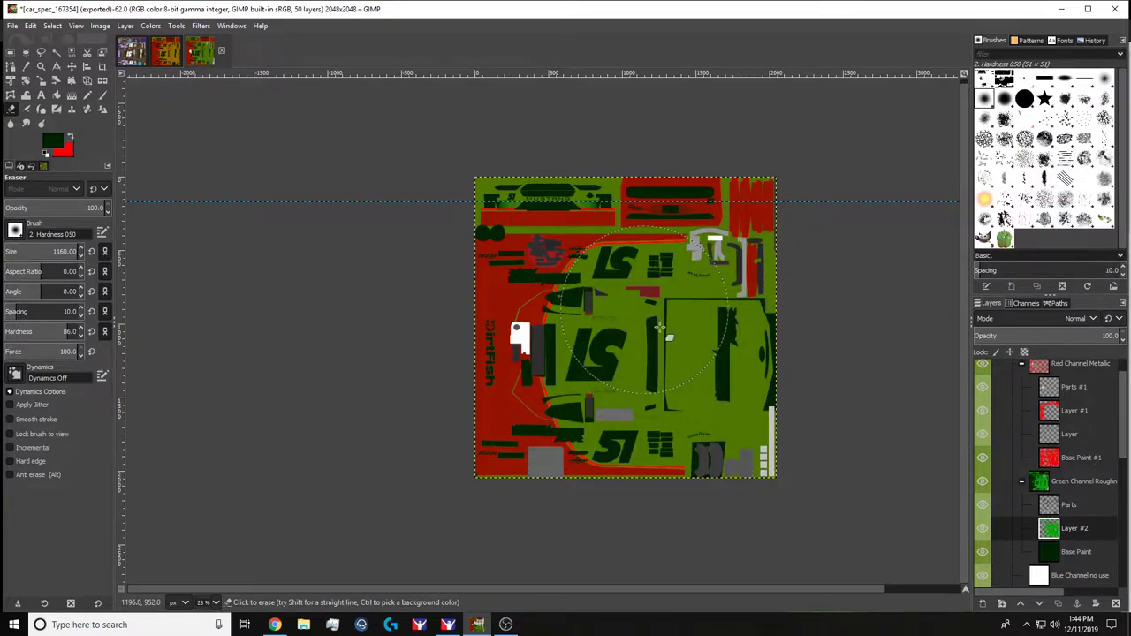
{"action": "key", "text": "m"}
{"action": "key", "text": "Home"}
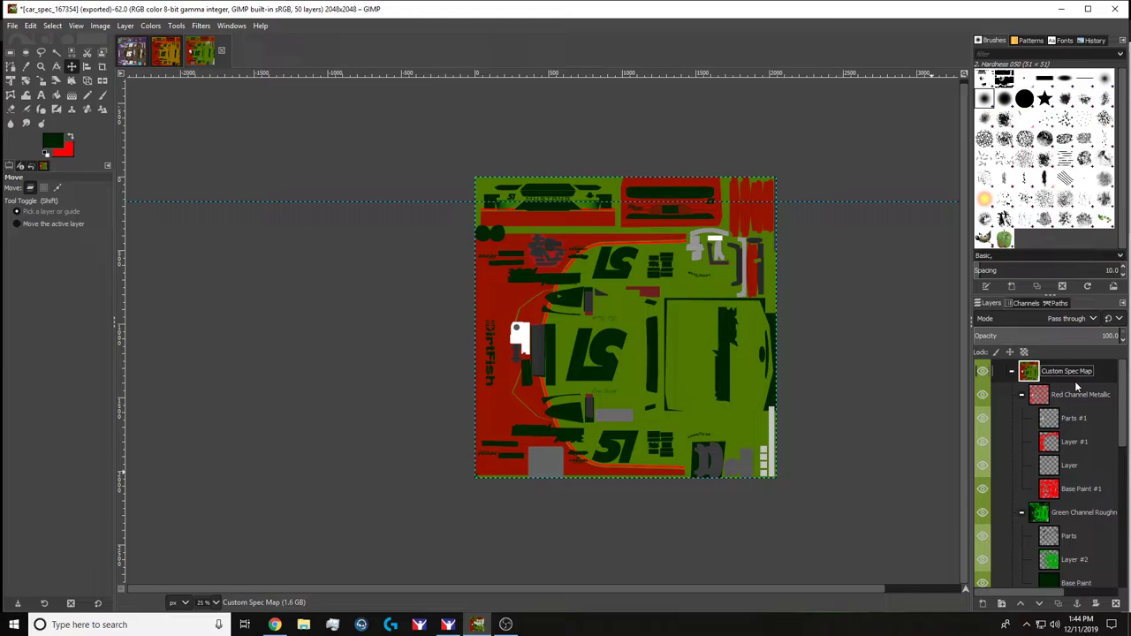
{"action": "key", "text": "ctrl+e"}
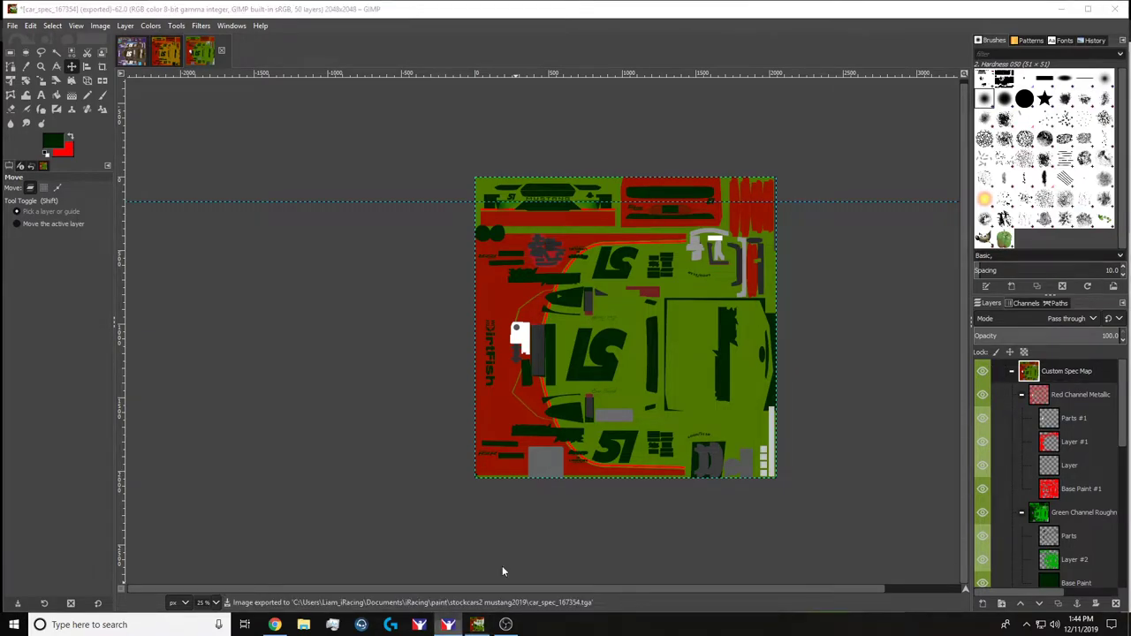
{"action": "key", "text": "alt+Tab"}
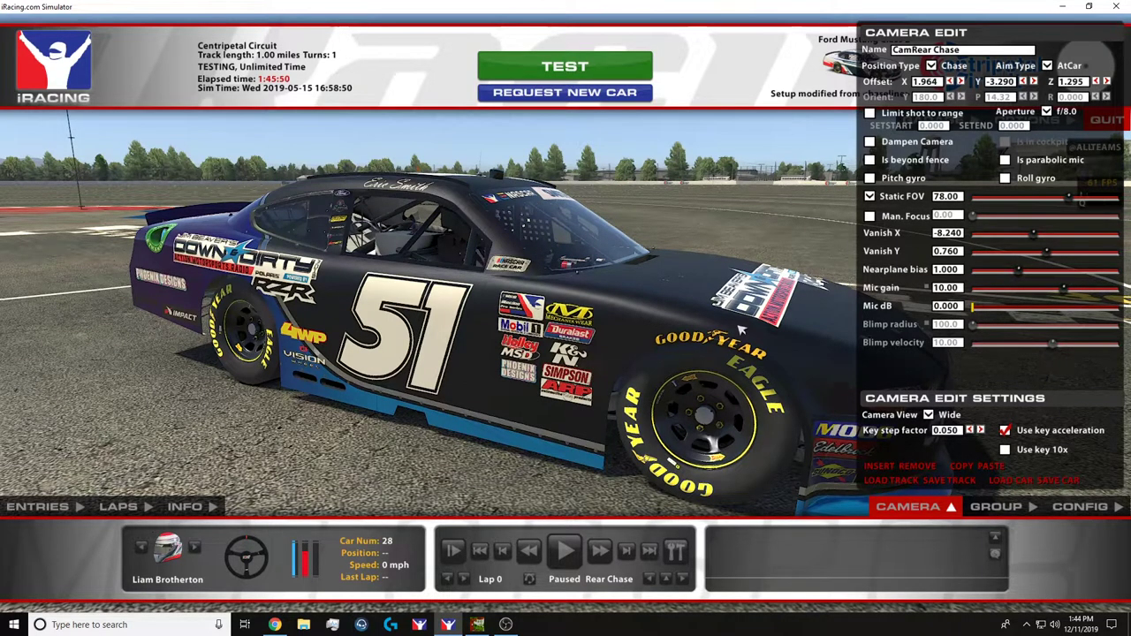
Orbit around the #51 Mustang's side, rear, and left rear quarter.
{"action": "left_click_drag", "start_coordinate": [740, 329], "coordinate": [484, 292]}
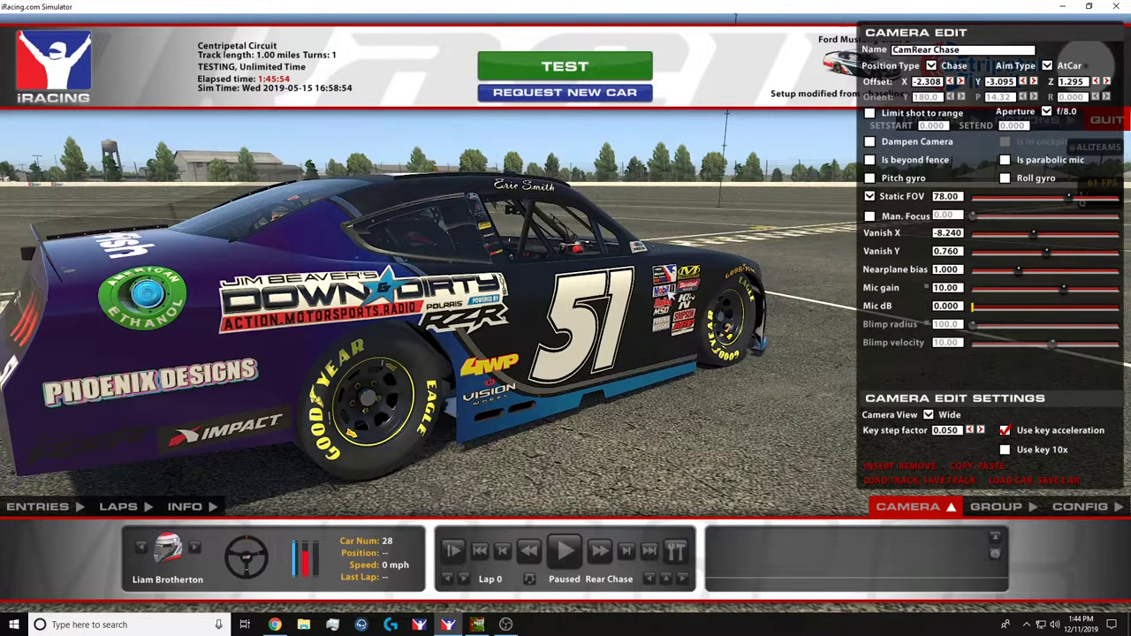
{"action": "left_click_drag", "start_coordinate": [549, 270], "coordinate": [408, 270]}
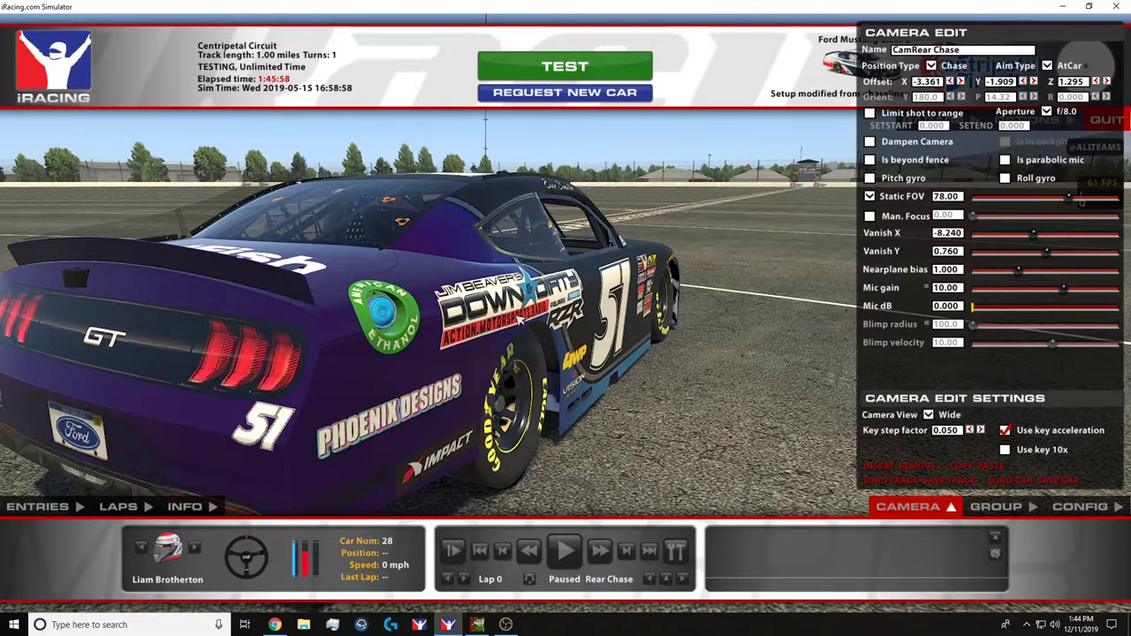
{"action": "left_click_drag", "start_coordinate": [579, 291], "coordinate": [403, 352]}
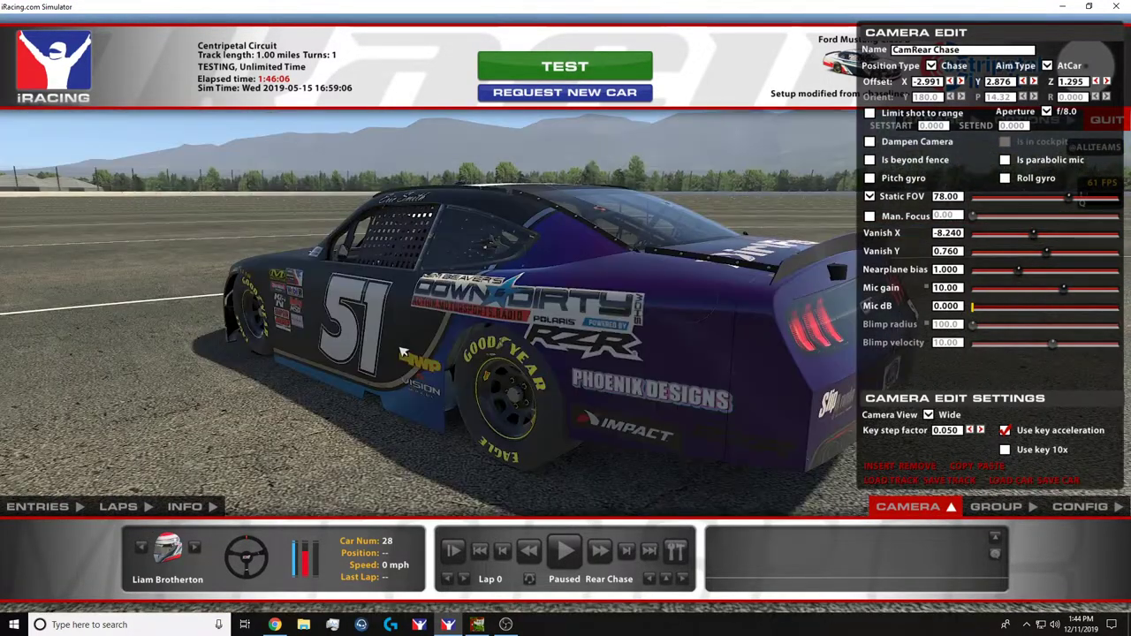
{"action": "left_click_drag", "start_coordinate": [696, 351], "coordinate": [653, 349]}
Back in GIMP, turn the sticker layer into a selection and pick Bucket Fill.
{"action": "left_click", "coordinate": [477, 624]}
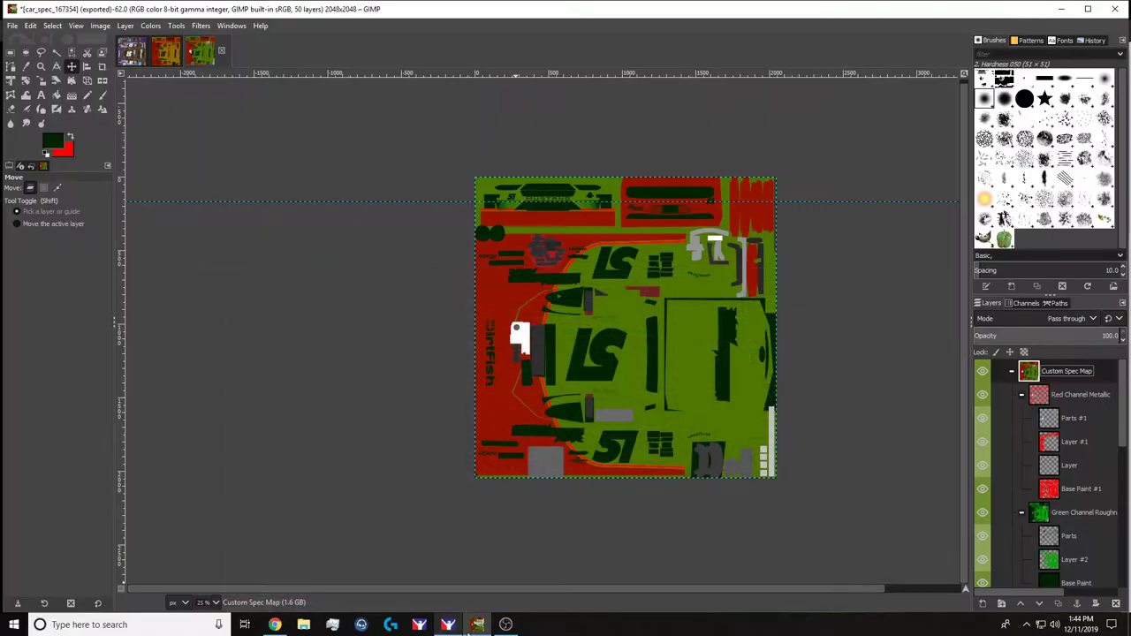
{"action": "scroll", "coordinate": [1063, 493], "scroll_direction": "down", "scroll_amount": 10}
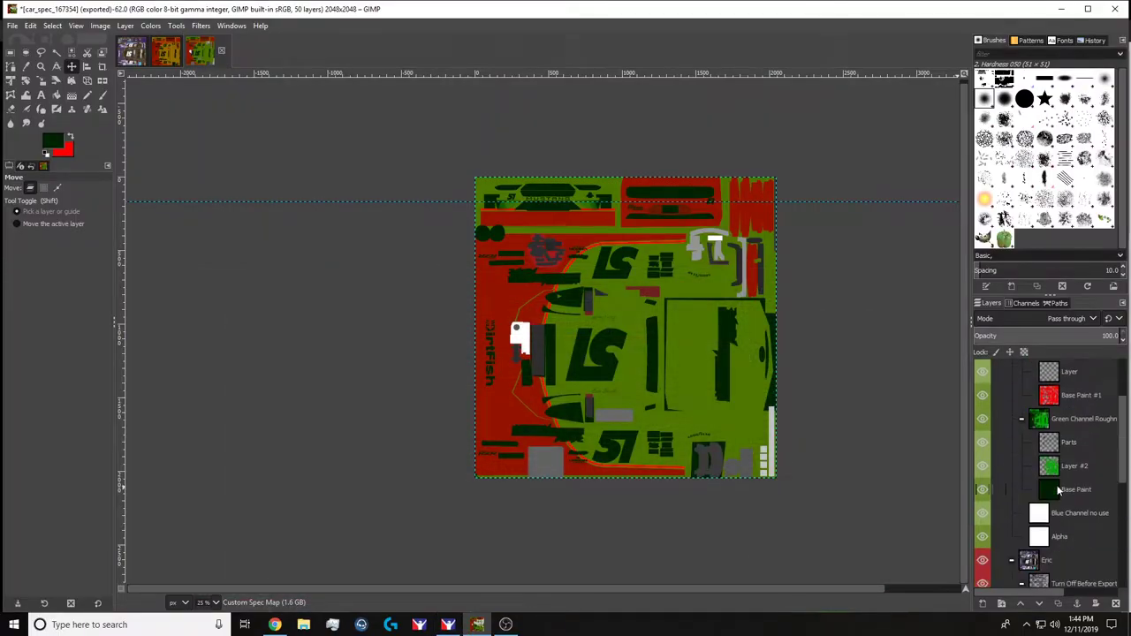
{"action": "right_click", "coordinate": [1063, 508]}
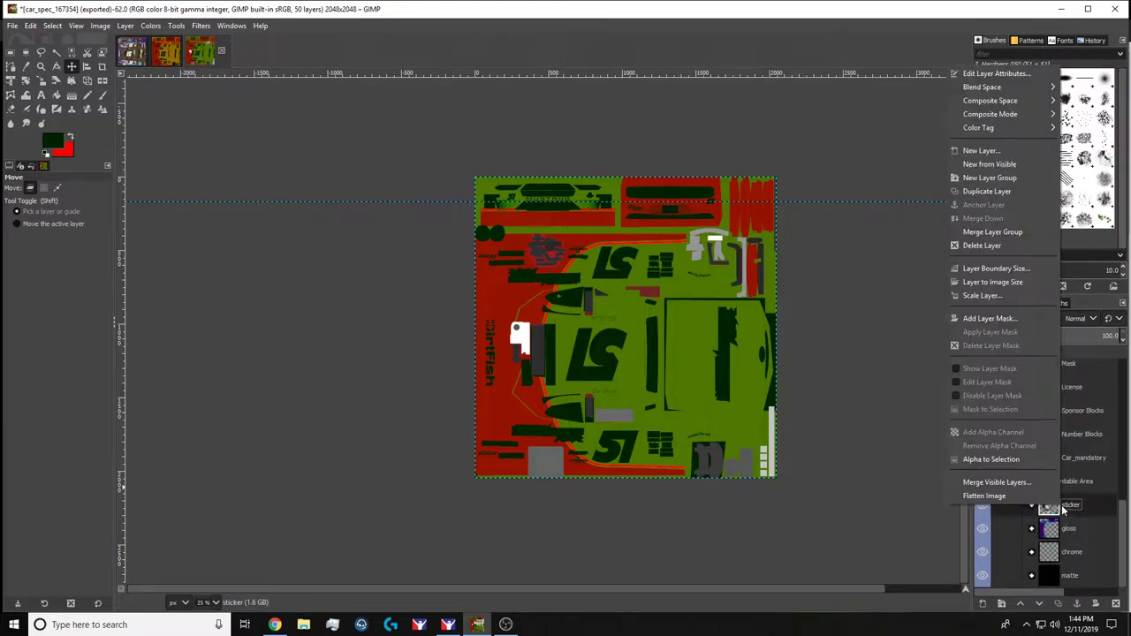
{"action": "left_click", "coordinate": [1016, 460]}
{"action": "key", "text": "shift+b"}
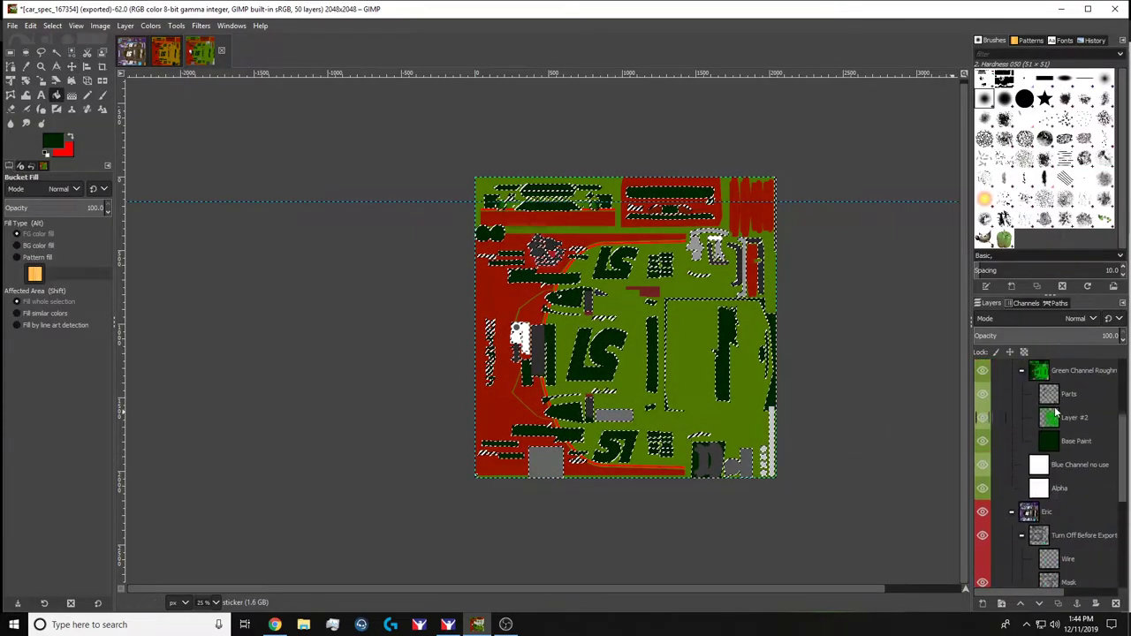
Add a new layer above Base Paint #1 in the Red Channel Metallic group.
{"action": "scroll", "coordinate": [1051, 477], "scroll_direction": "up", "scroll_amount": 5}
{"action": "right_click", "coordinate": [1066, 484]}
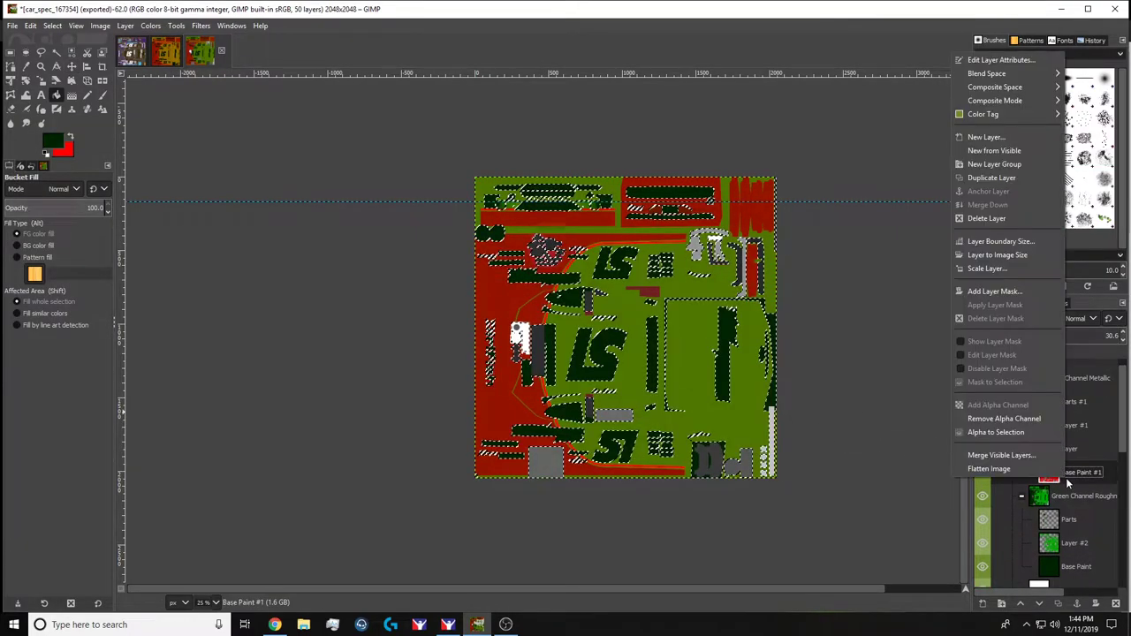
{"action": "left_click", "coordinate": [1007, 137]}
{"action": "key", "text": "Return"}
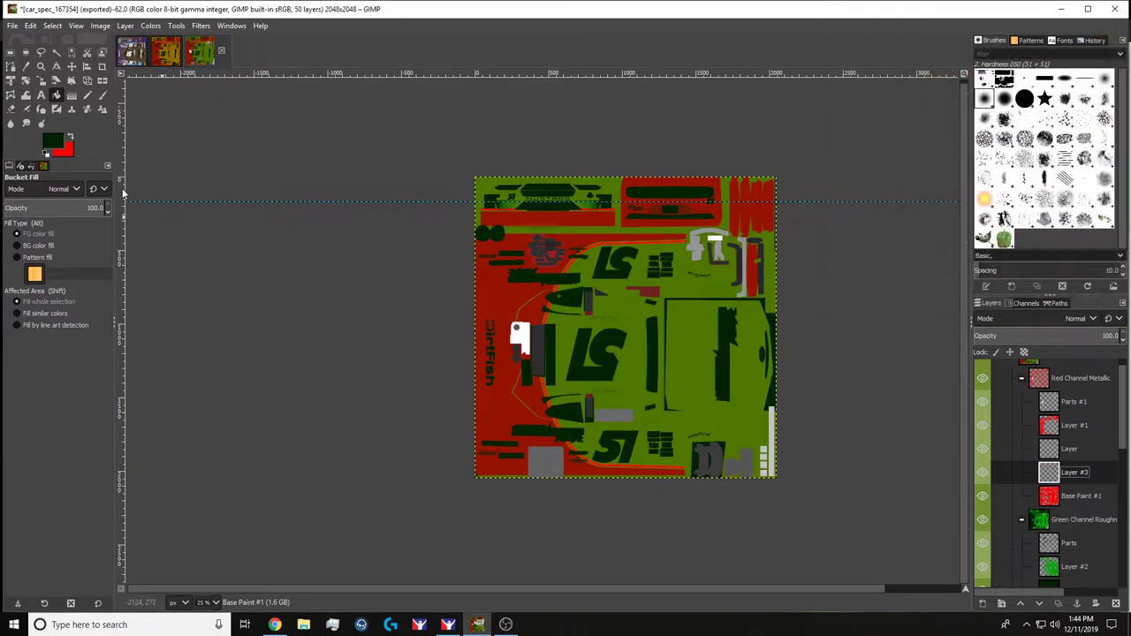
Fill the selection red on the new layer, fade it to near-zero opacity, and deselect.
{"action": "key", "text": "x"}
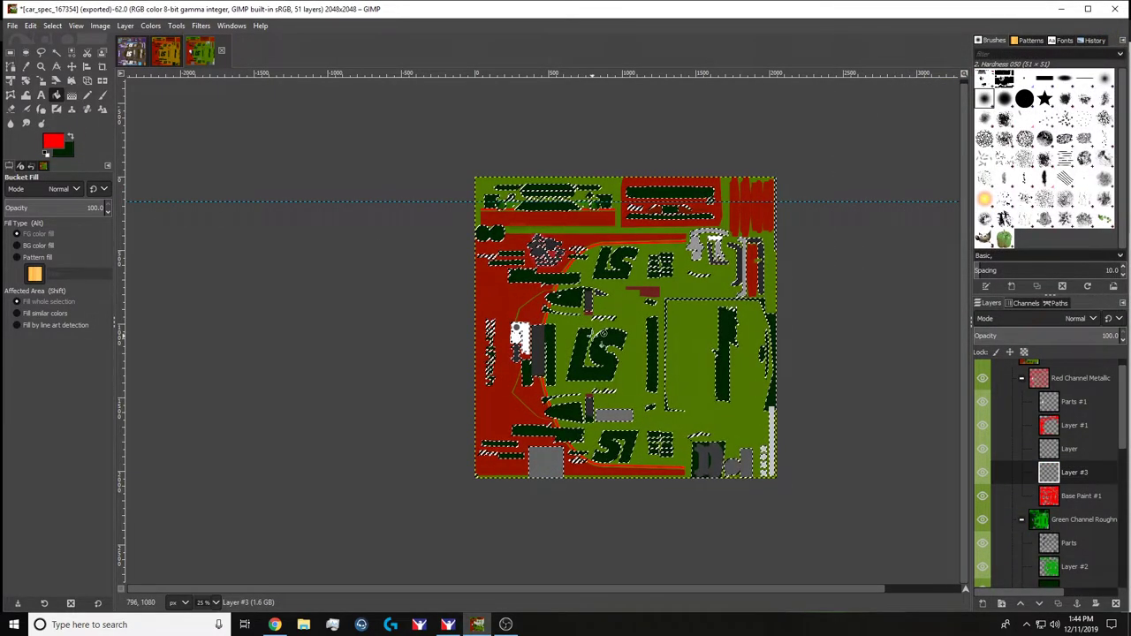
{"action": "left_click", "coordinate": [601, 343]}
{"action": "left_click_drag", "start_coordinate": [1104, 336], "coordinate": [986, 335]}
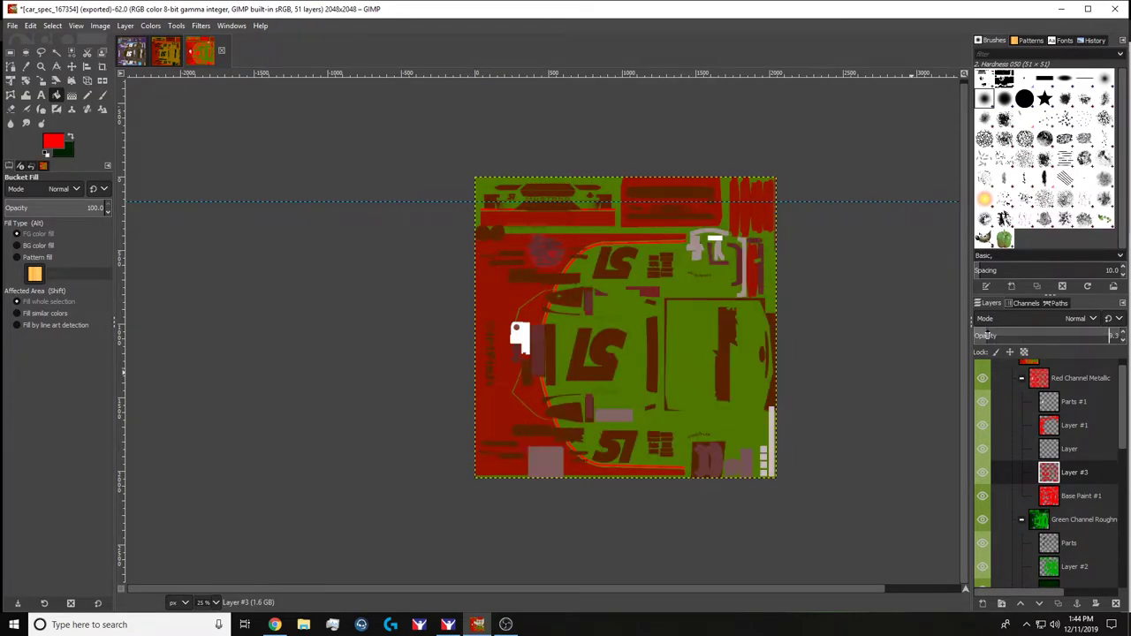
{"action": "left_click", "coordinate": [1072, 380]}
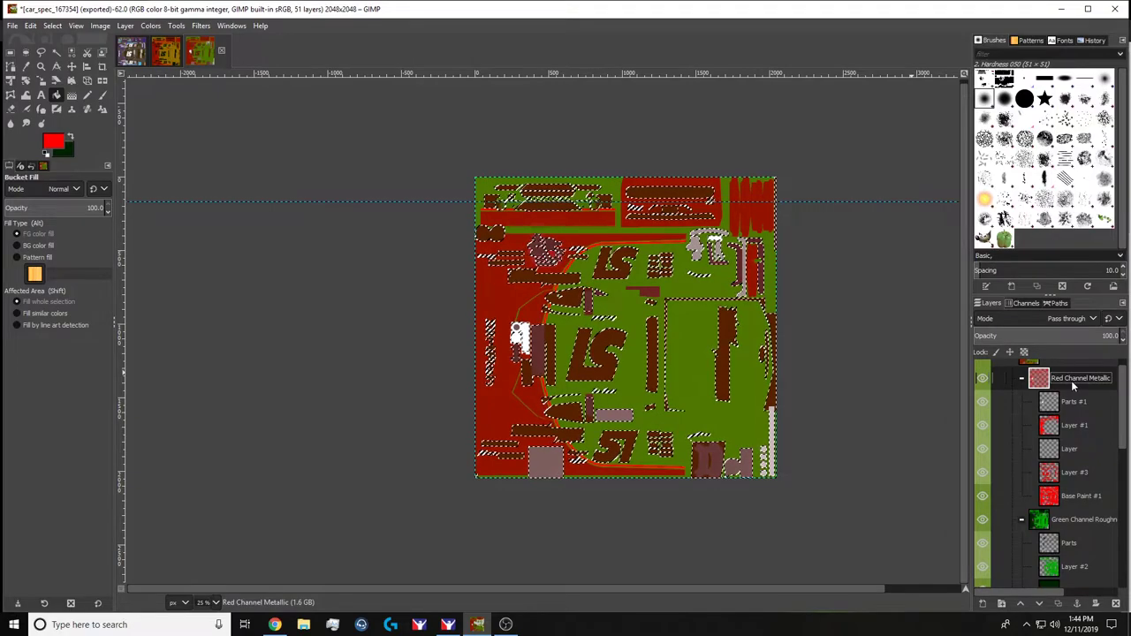
{"action": "key", "text": "ctrl+shift+a"}
Re-export the spec map, then reload the car's textures in iRacing.
{"action": "scroll", "coordinate": [1070, 380], "scroll_direction": "up", "scroll_amount": 1}
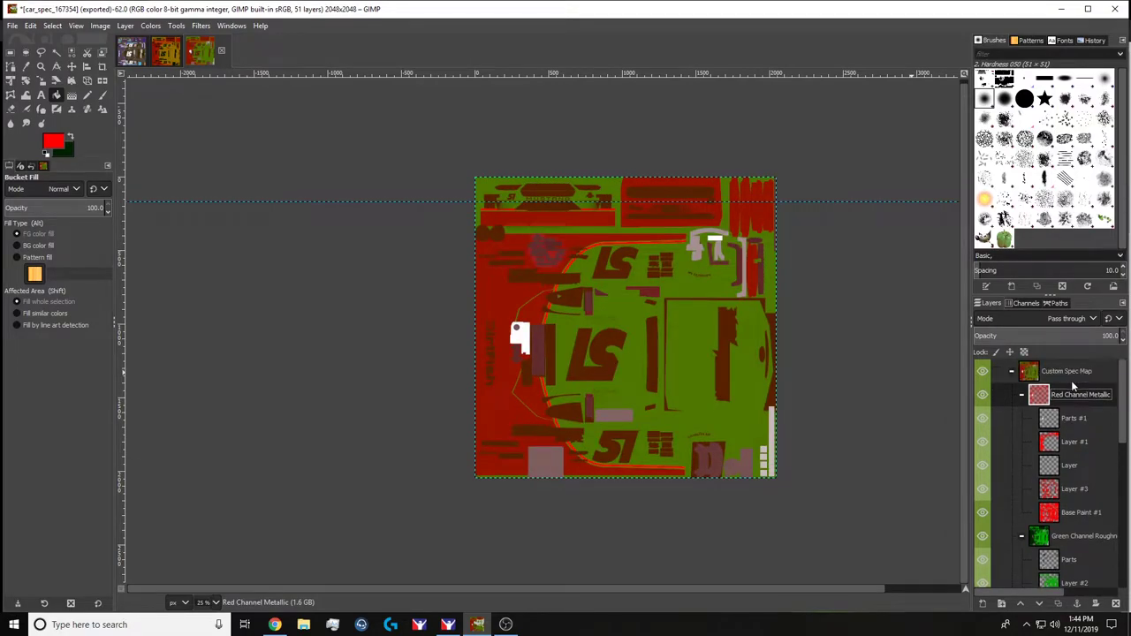
{"action": "key", "text": "ctrl+e"}
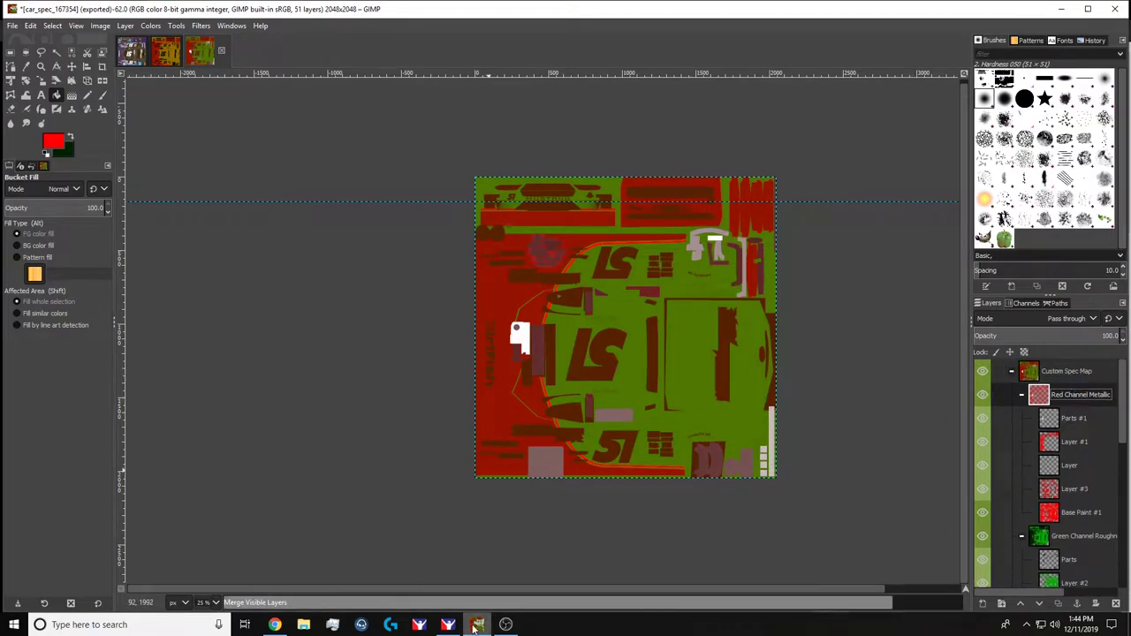
{"action": "left_click", "coordinate": [448, 624]}
{"action": "key", "text": "ctrl+r"}
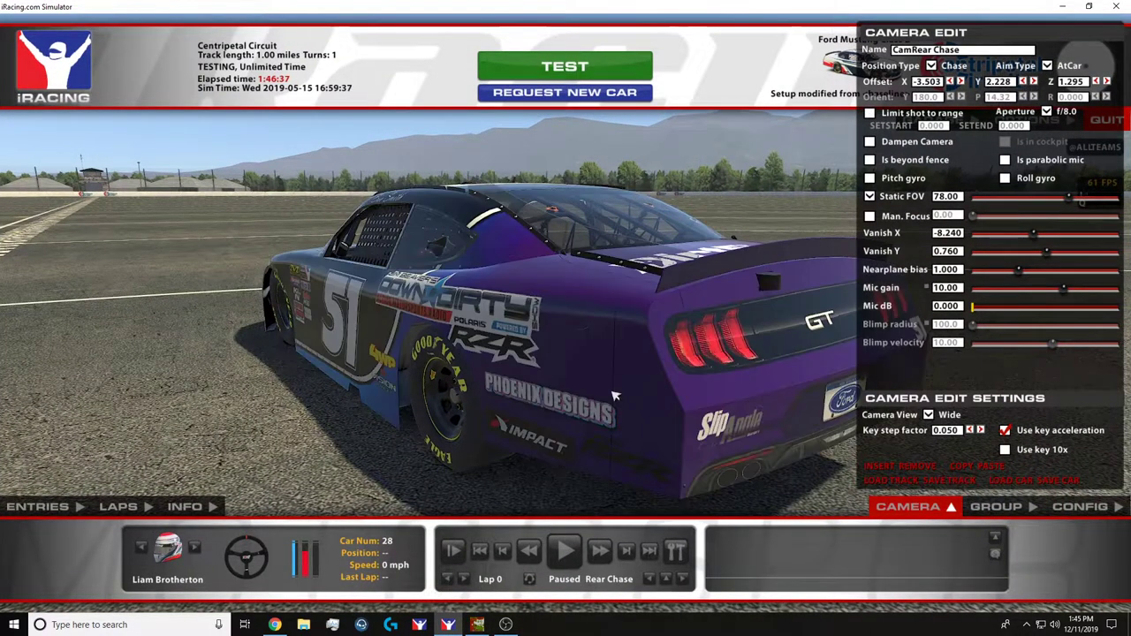
Orbit to the side of the reloaded #51 Mustang in iRacing, then return to the GIMP spec map.
{"action": "left_click_drag", "start_coordinate": [497, 318], "coordinate": [424, 346]}
{"action": "left_click", "coordinate": [478, 624]}
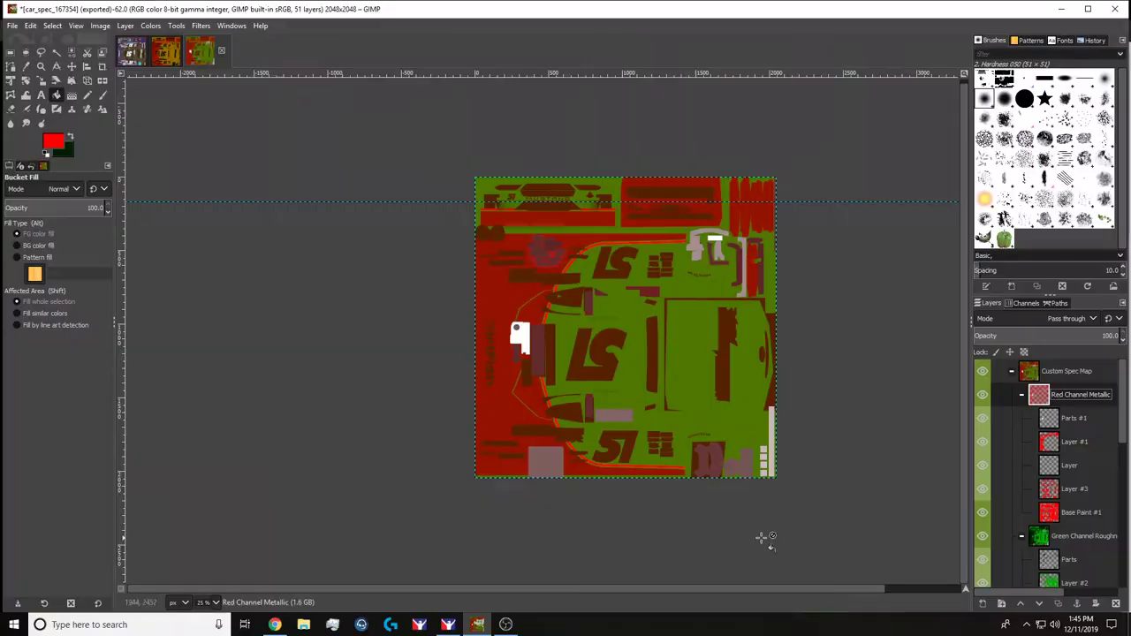
Cut the red-filled Layer #3 from the spec map, check the car's side in iRacing, then return to GIMP.
{"action": "left_click", "coordinate": [1073, 494]}
{"action": "key", "text": "ctrl+x"}
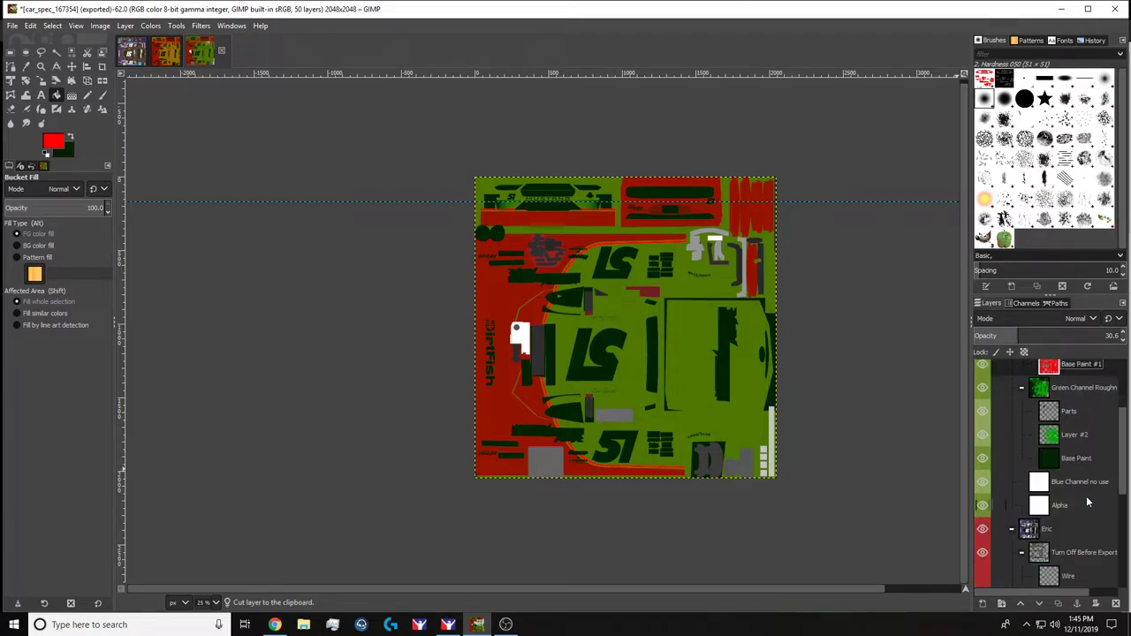
{"action": "left_click", "coordinate": [448, 625]}
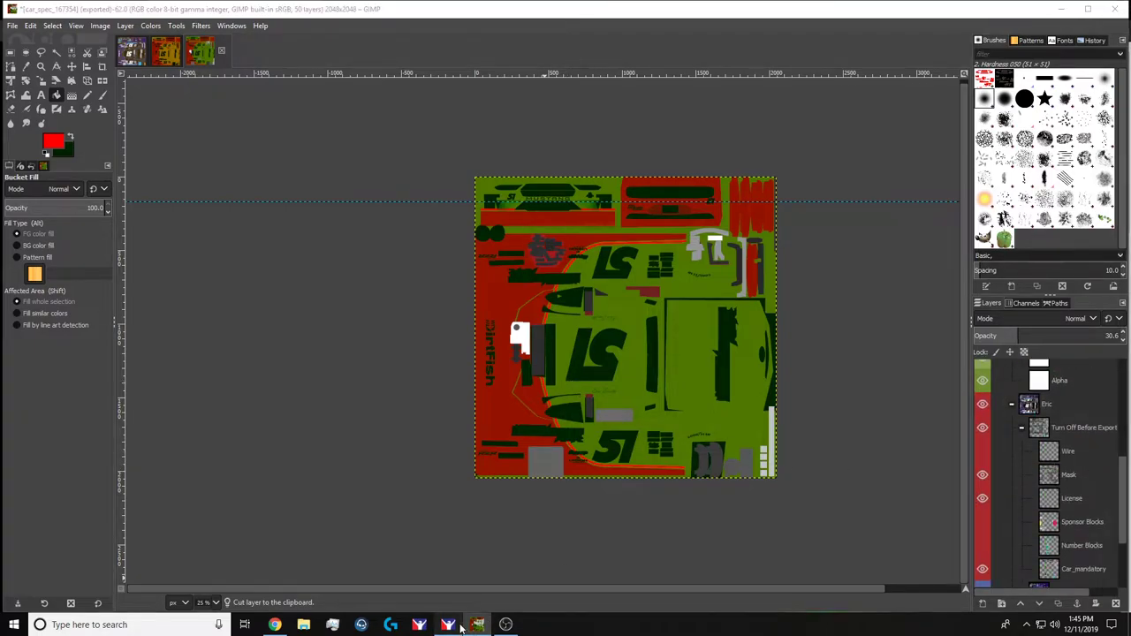
{"action": "left_click_drag", "start_coordinate": [593, 331], "coordinate": [424, 340]}
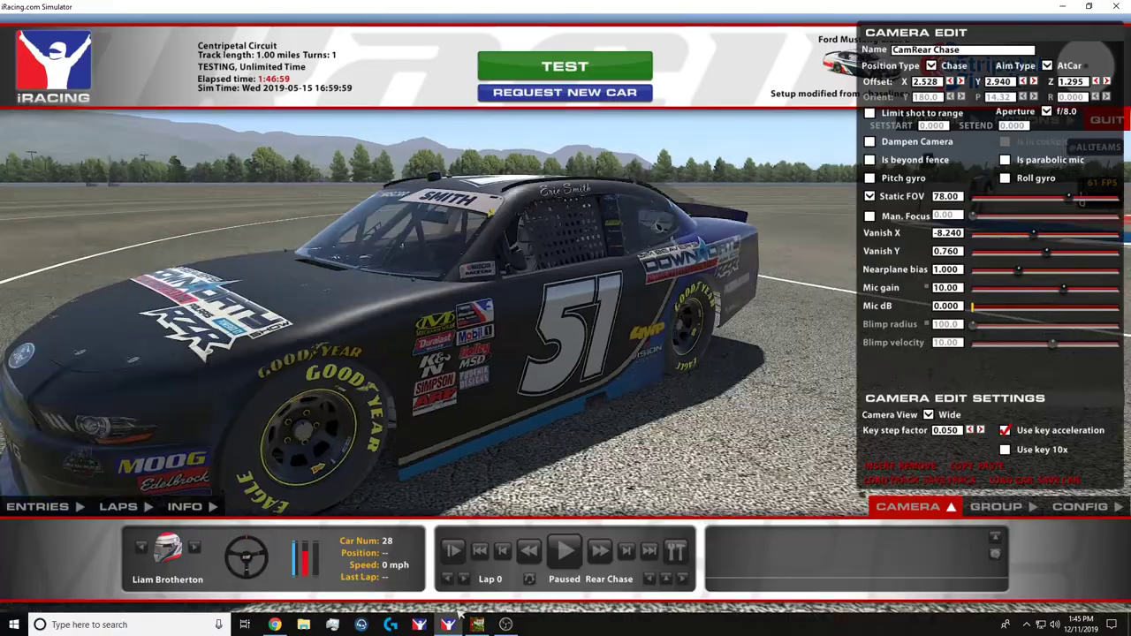
{"action": "key", "text": "alt+Tab"}
{"action": "scroll", "coordinate": [1045, 446], "scroll_direction": "down", "scroll_amount": 3}
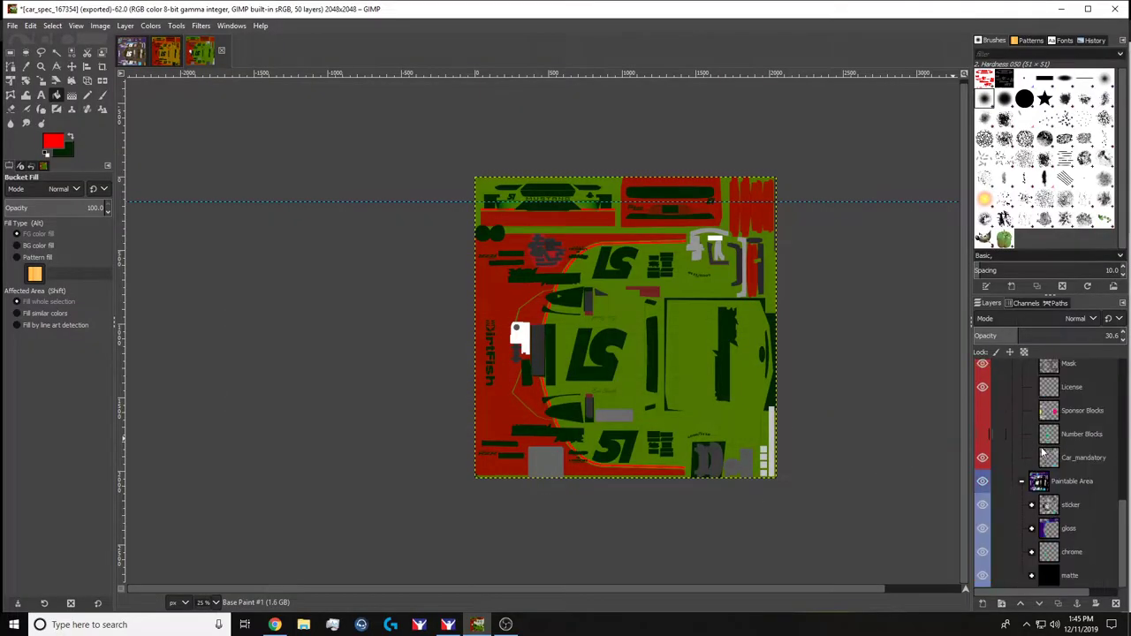
Fill the 51right number outline solid red on a new layer in the Red Channel Metallic group.
{"action": "left_click", "coordinate": [1031, 504]}
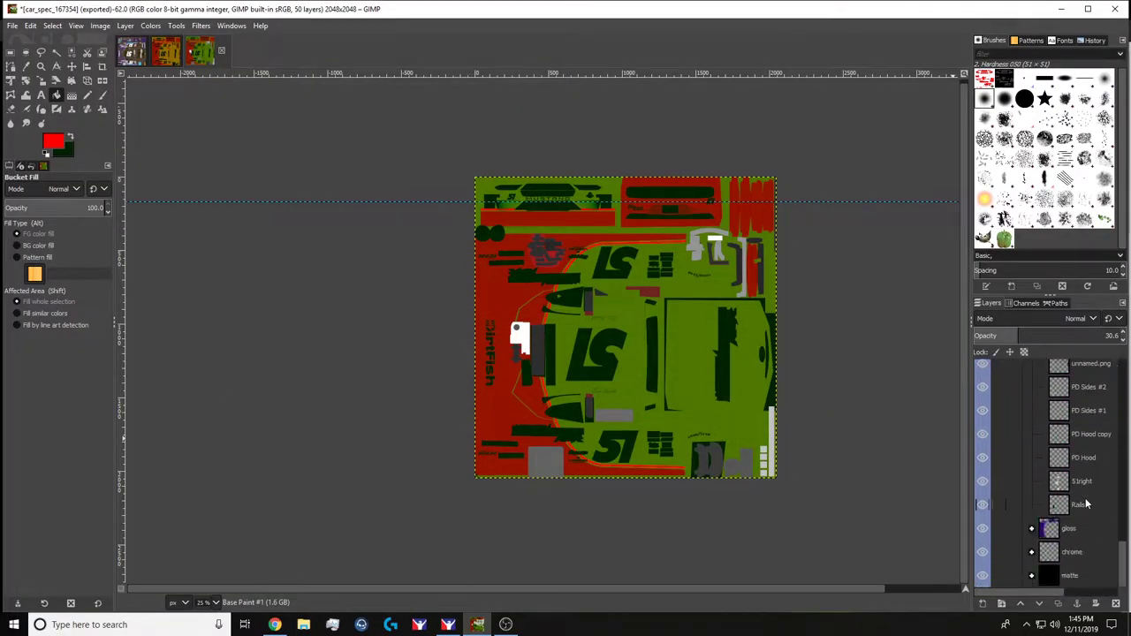
{"action": "right_click", "coordinate": [1077, 483]}
{"action": "left_click", "coordinate": [1008, 432]}
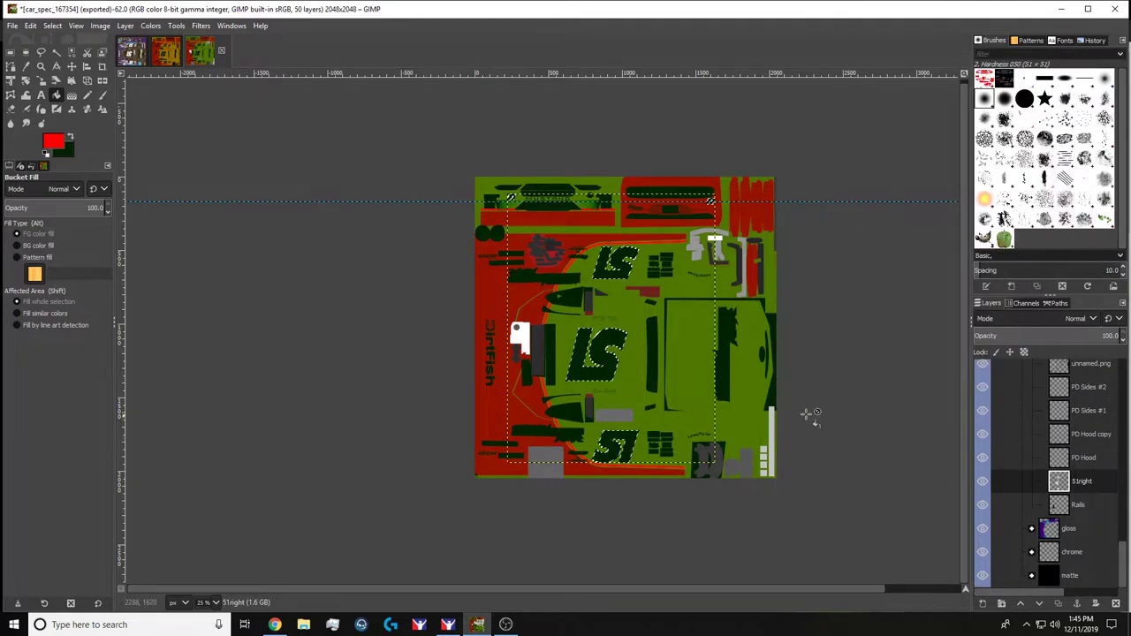
{"action": "scroll", "coordinate": [1071, 443], "scroll_direction": "up", "scroll_amount": 5}
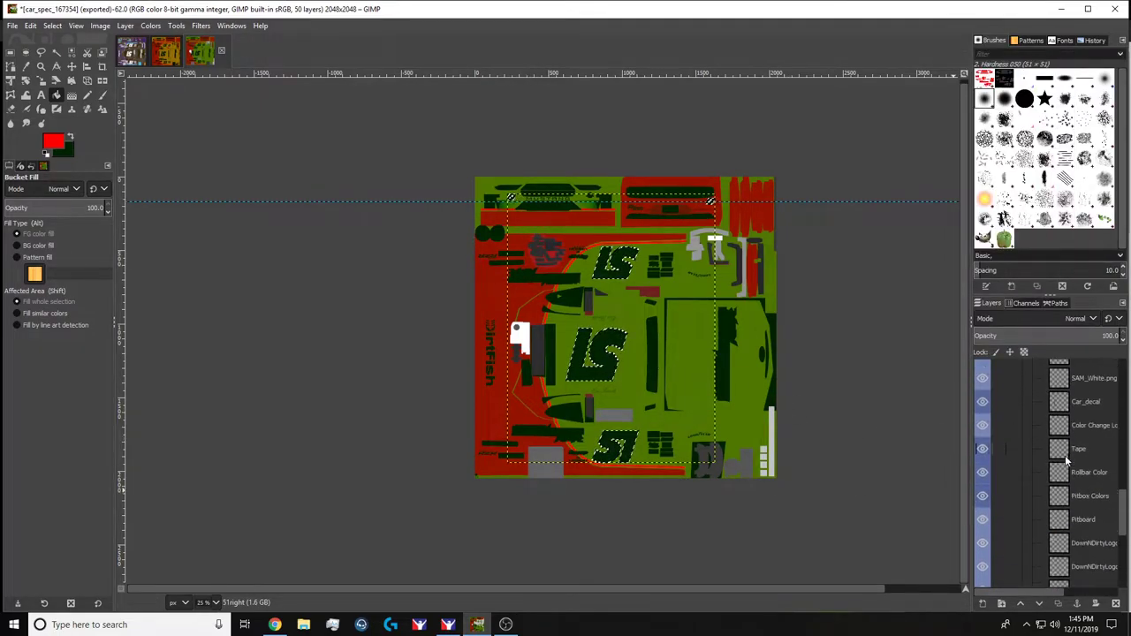
{"action": "scroll", "coordinate": [1072, 443], "scroll_direction": "up", "scroll_amount": 10}
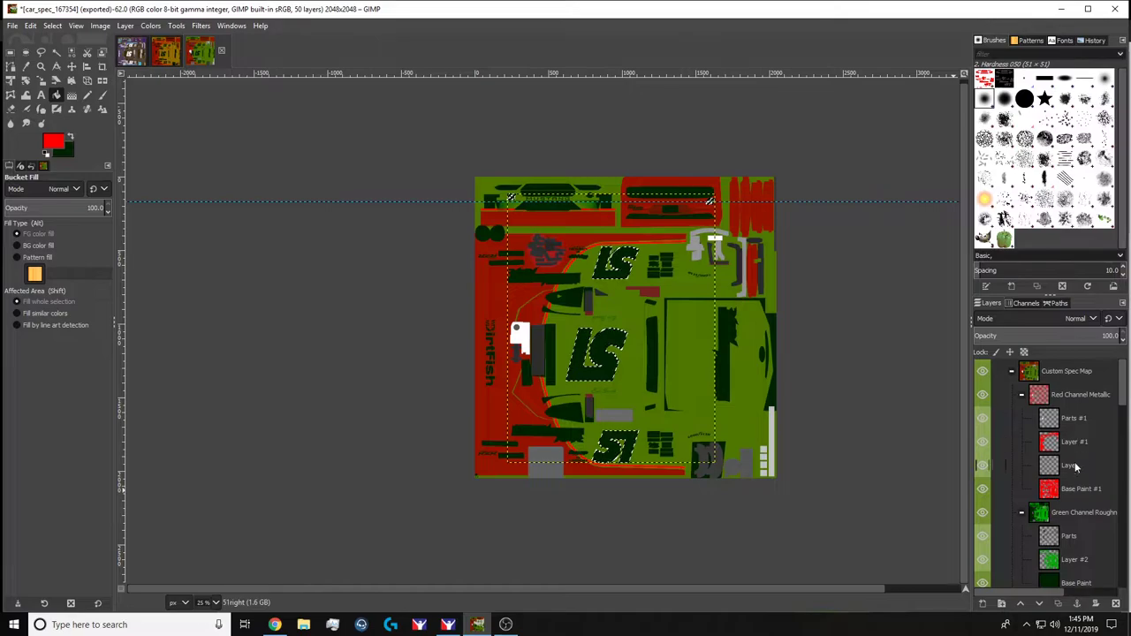
{"action": "right_click", "coordinate": [1076, 450]}
{"action": "left_click", "coordinate": [1016, 107]}
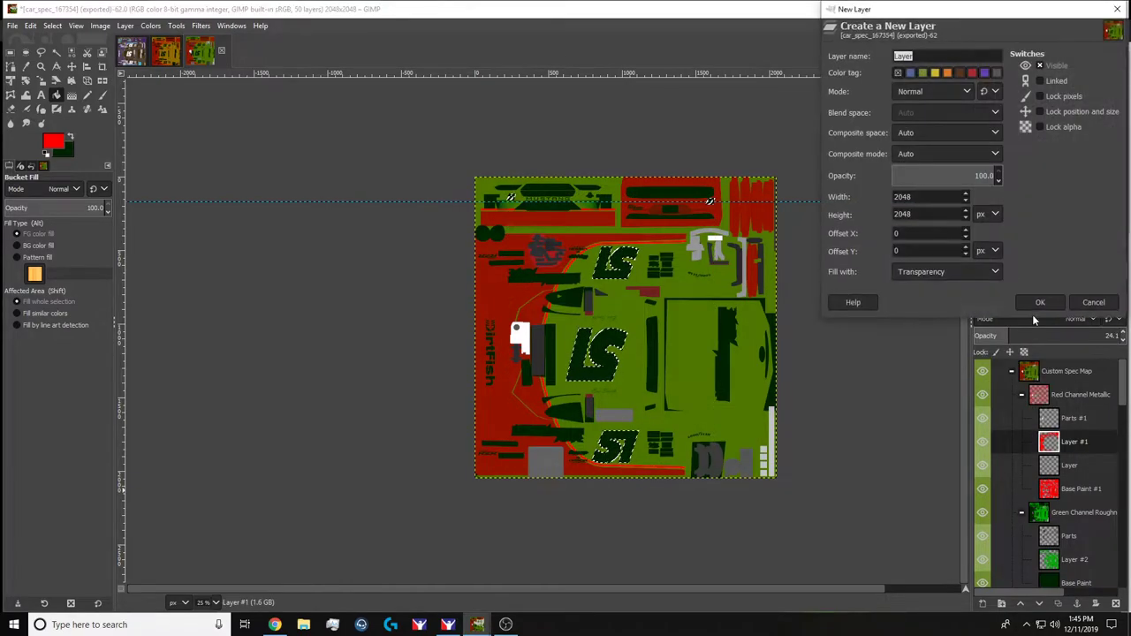
{"action": "left_click", "coordinate": [1039, 302]}
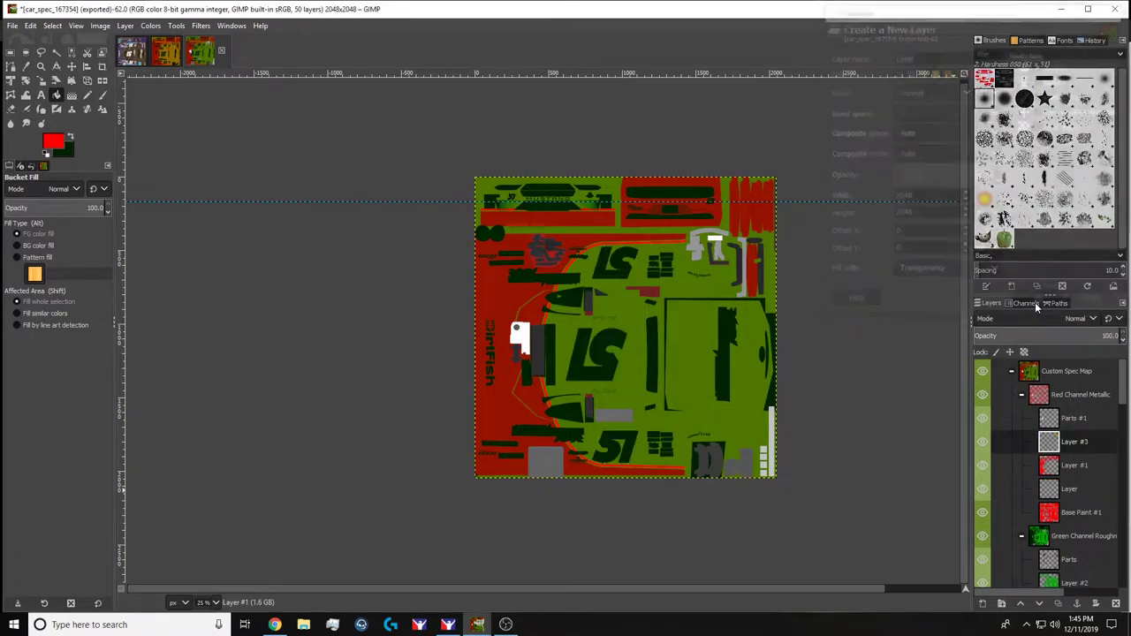
{"action": "left_click", "coordinate": [609, 336]}
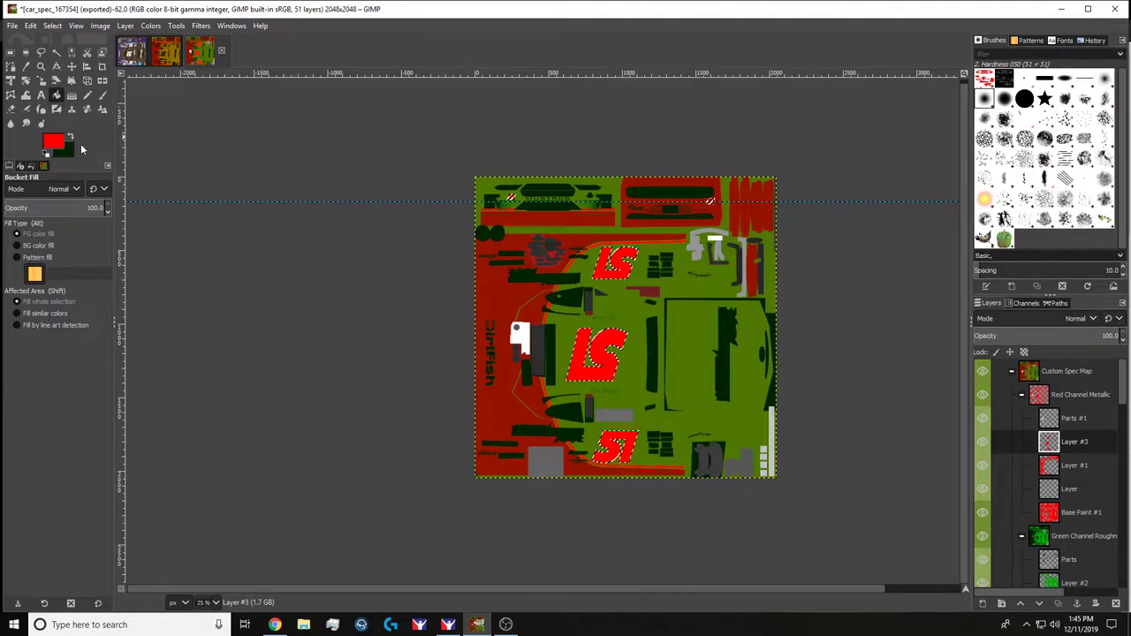
{"action": "key", "text": "ctrl+shift+a"}
Re-export the Custom Spec Map as car_spec_167354.tga and reload the paint textures in iRacing.
{"action": "left_click", "coordinate": [1041, 375]}
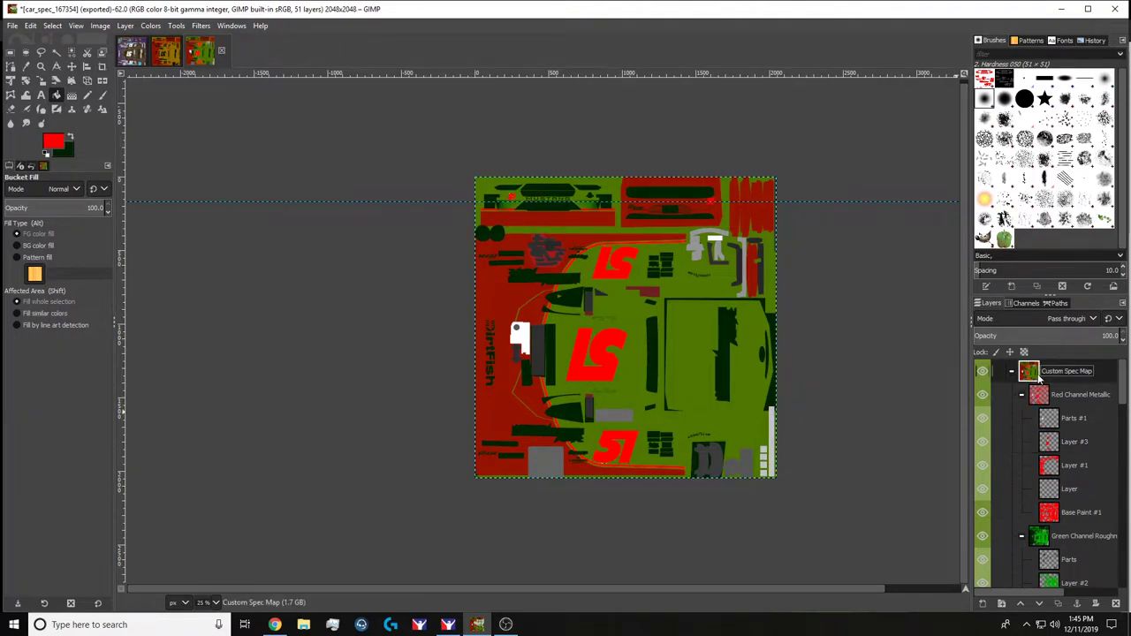
{"action": "key", "text": "ctrl+m"}
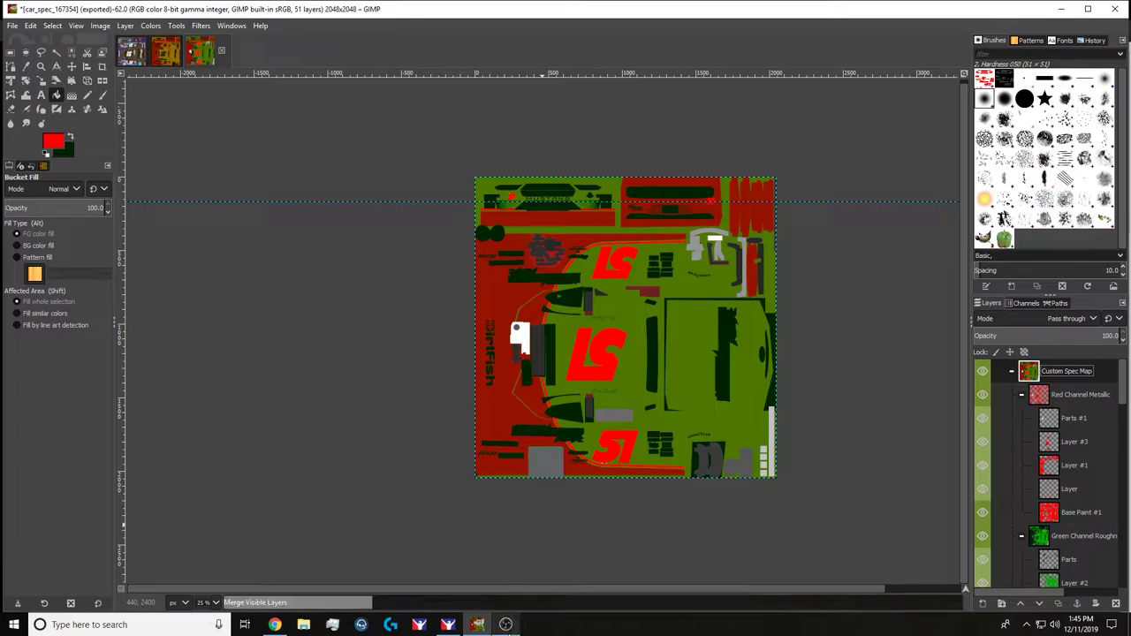
{"action": "mouse_move", "coordinate": [448, 625]}
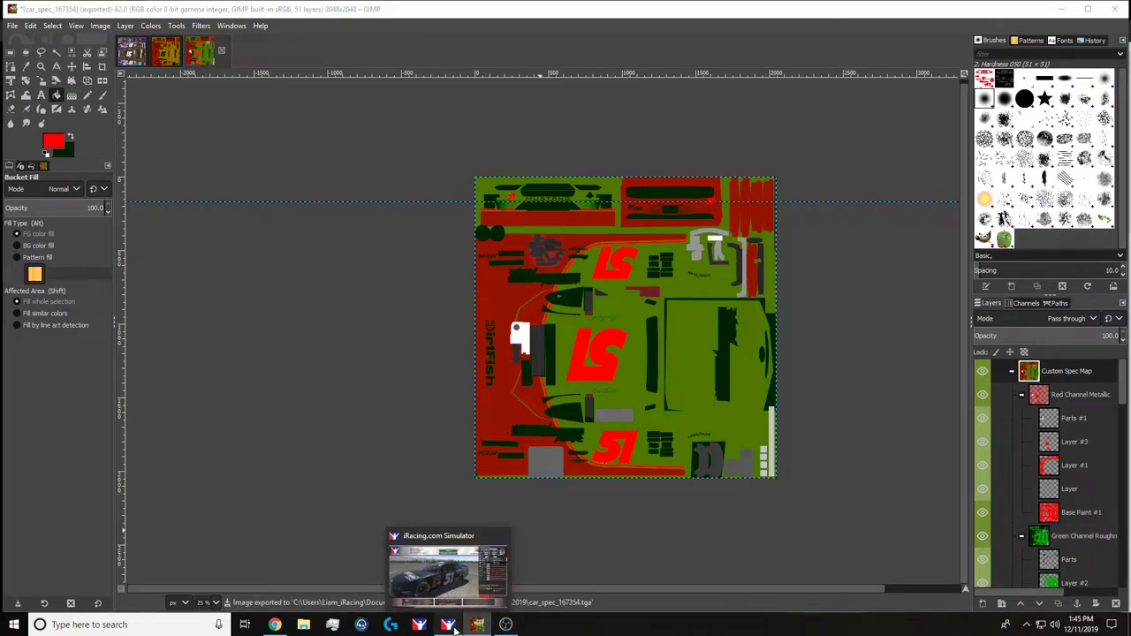
{"action": "left_click", "coordinate": [460, 604]}
{"action": "key", "text": "ctrl+r"}
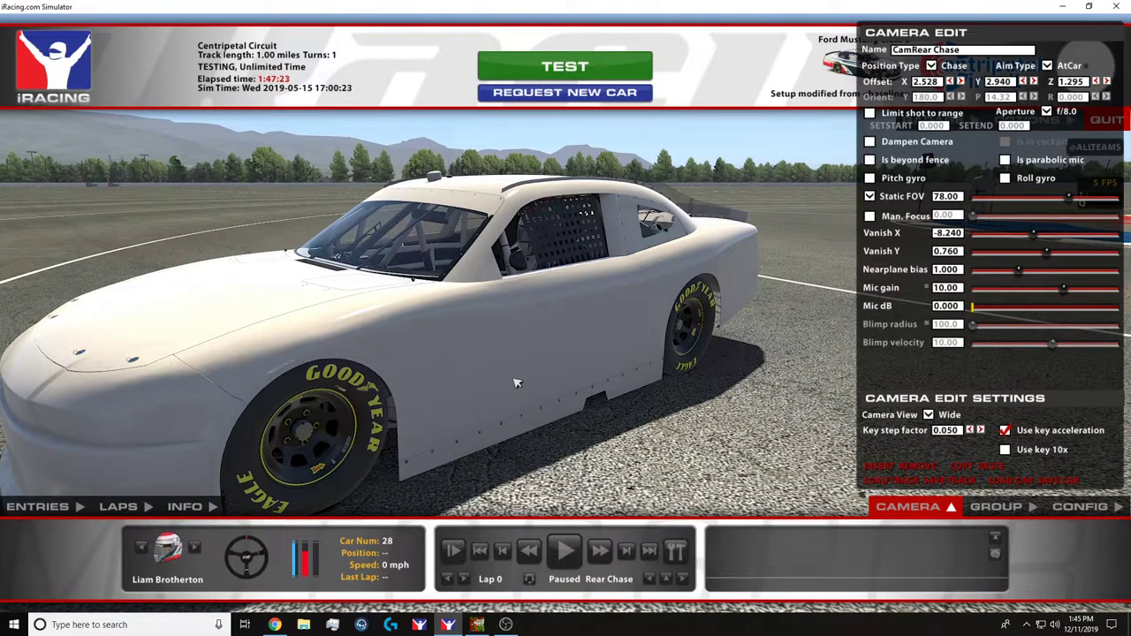
Orbit the #51 Mustang through side and front three-quarter views to check the metallic numbers.
{"action": "left_click_drag", "start_coordinate": [568, 365], "coordinate": [266, 218]}
{"action": "key", "text": "Left"}
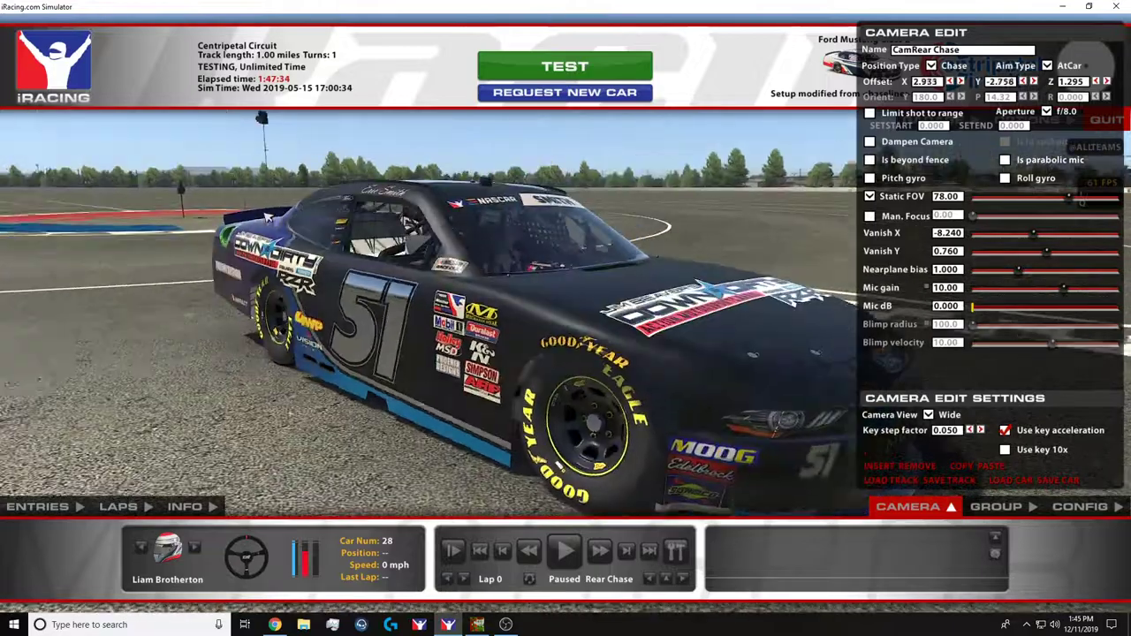
{"action": "left_click_drag", "start_coordinate": [267, 217], "coordinate": [448, 231]}
{"action": "key", "text": "Left"}
{"action": "left_click_drag", "start_coordinate": [443, 299], "coordinate": [451, 295]}
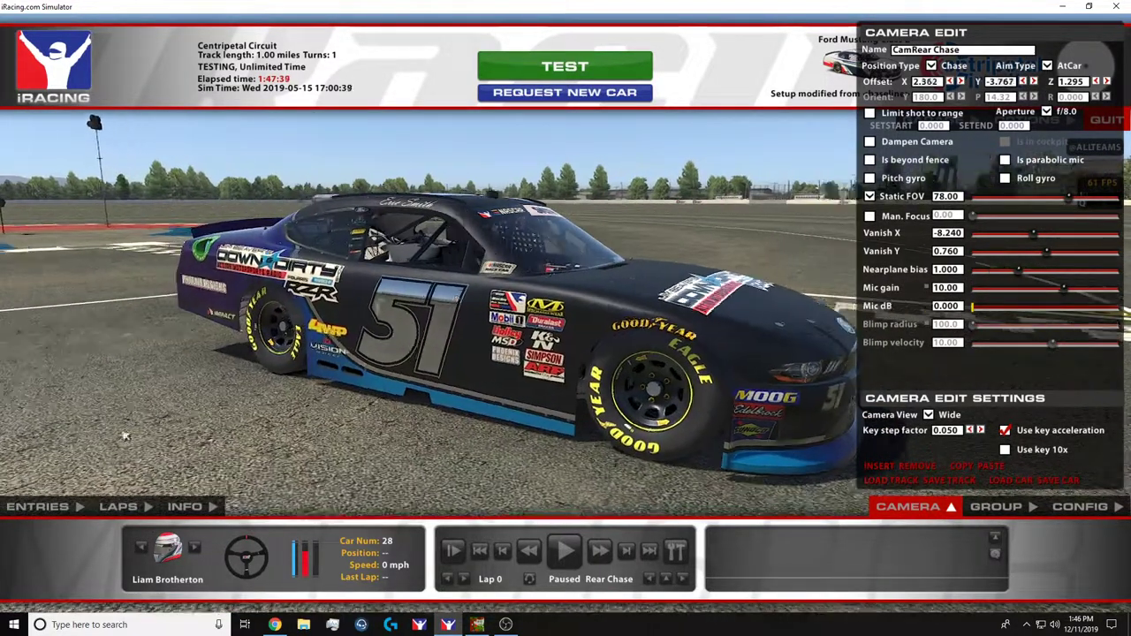
{"action": "scroll", "coordinate": [430, 417], "scroll_direction": "up", "scroll_amount": 2}
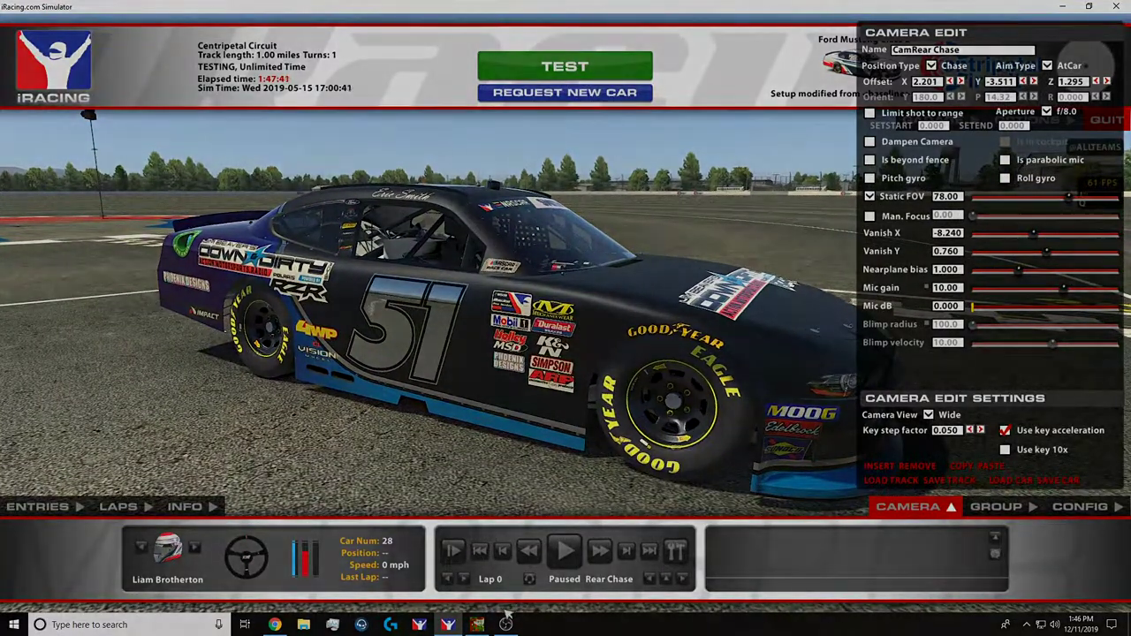